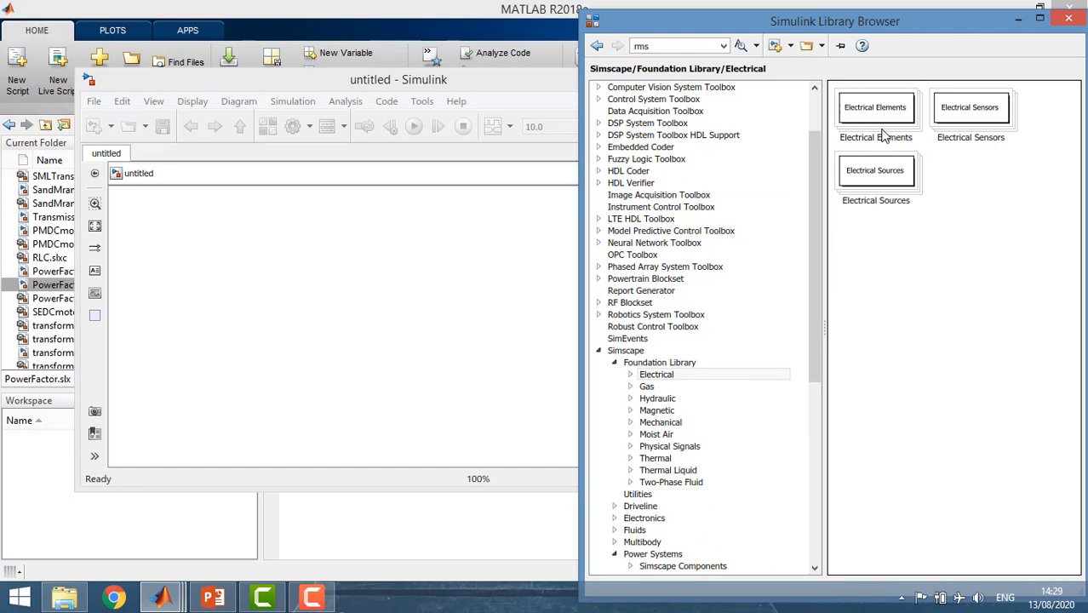
- Add Electrical Reference, Inductor and Resistor blocks from the Simscape Electrical Elements library to the empty model
double_click(877, 119)
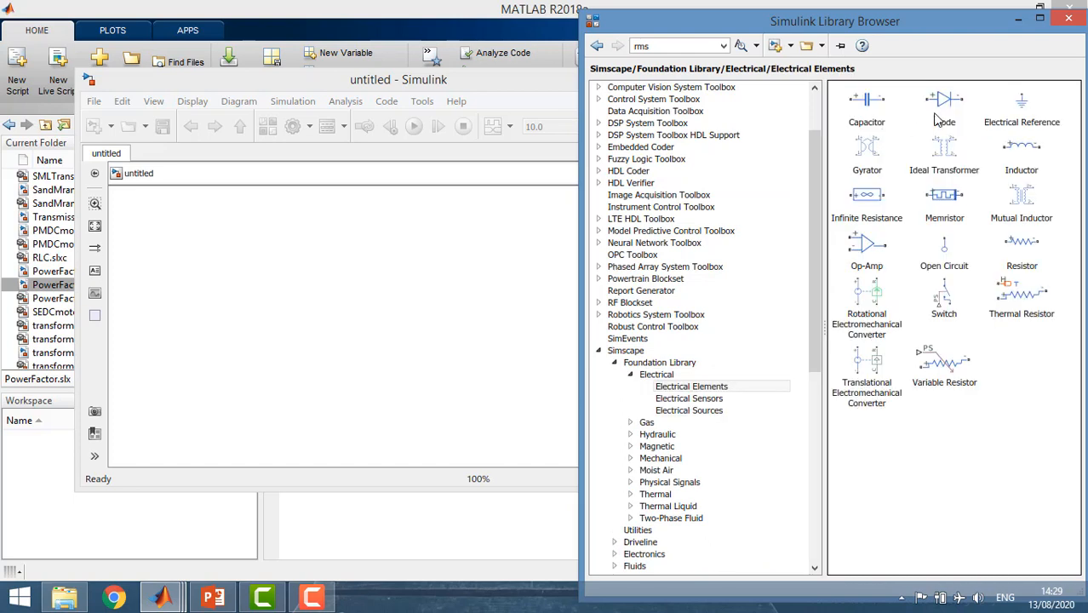
drag(1015, 109, 252, 334)
drag(1021, 152, 447, 294)
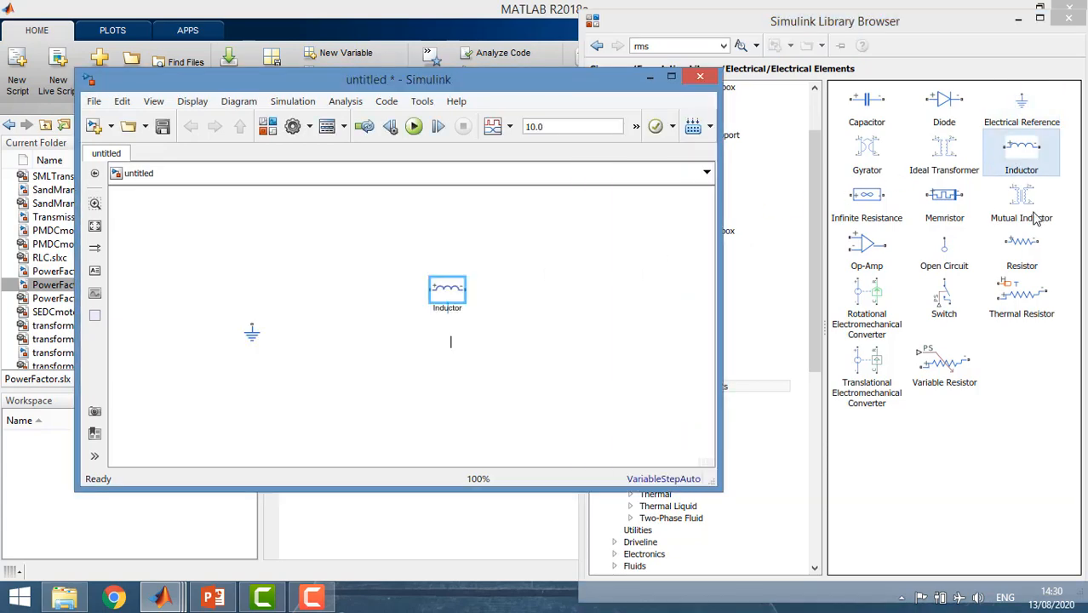
drag(1027, 244, 385, 269)
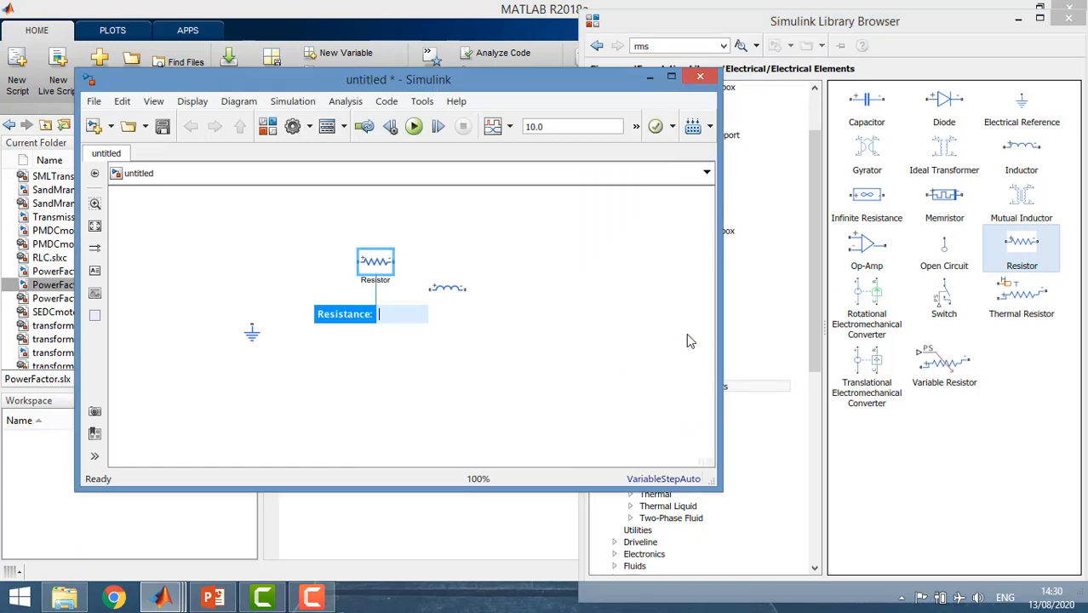
click(312, 599)
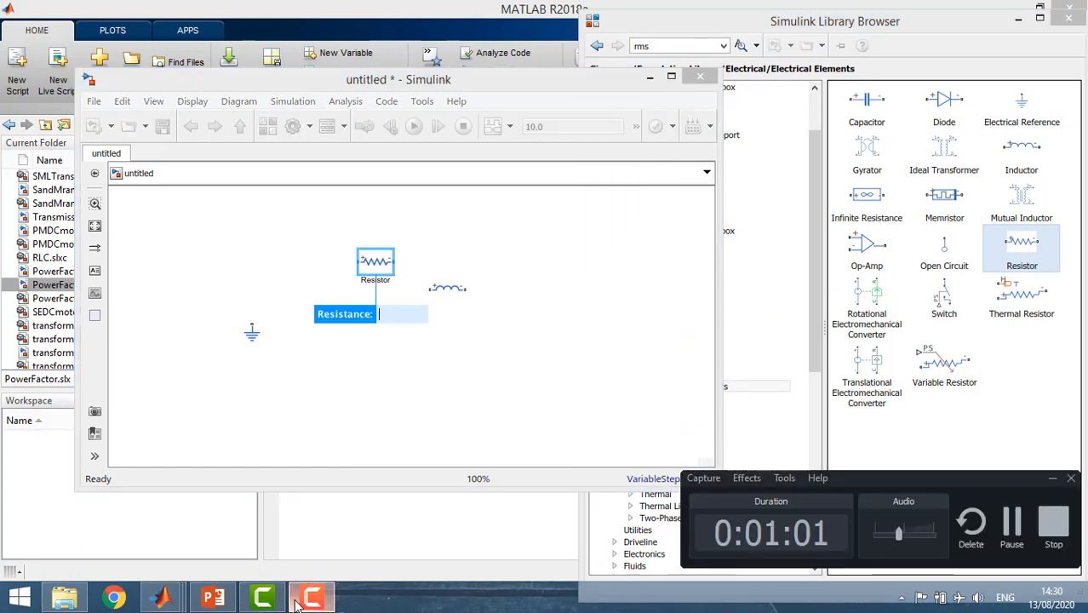
click(1013, 524)
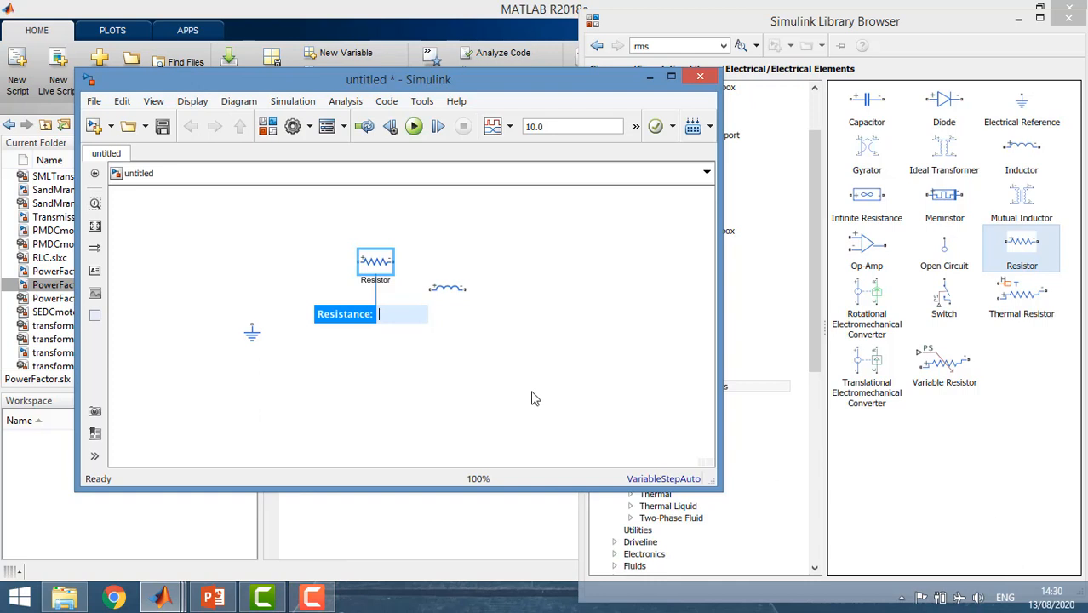
- Add a Current Sensor and a Voltage Sensor from the Simscape Electrical Sensors library to the model
click(534, 398)
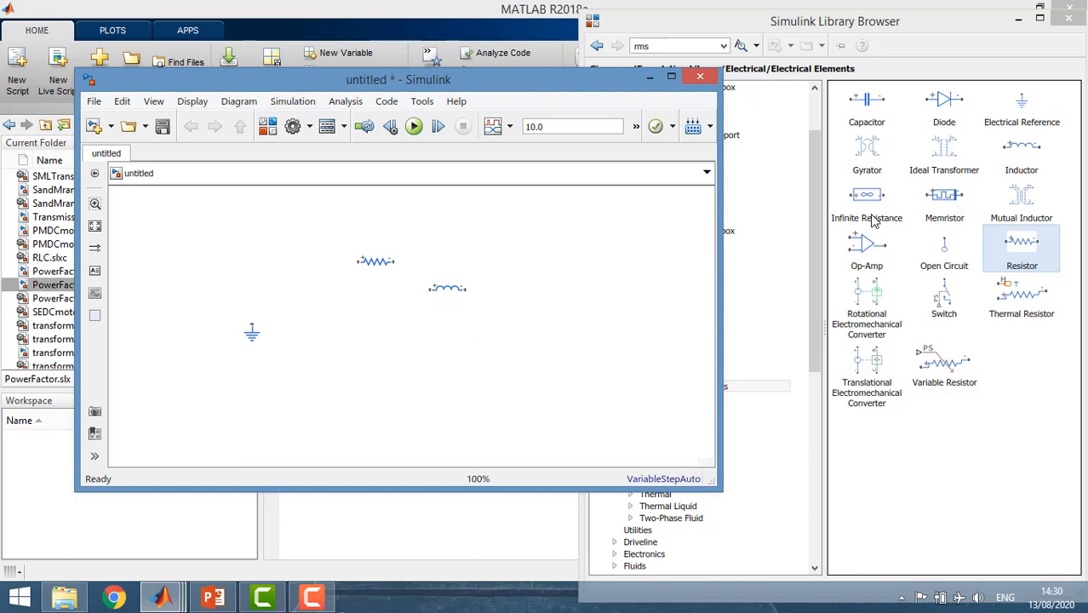
click(1050, 342)
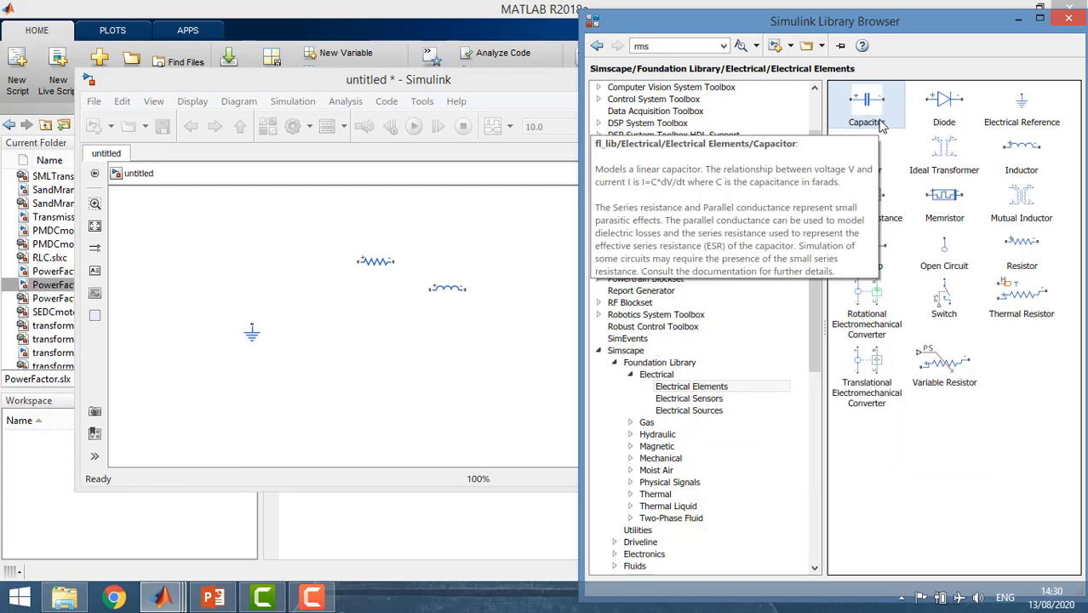
click(681, 399)
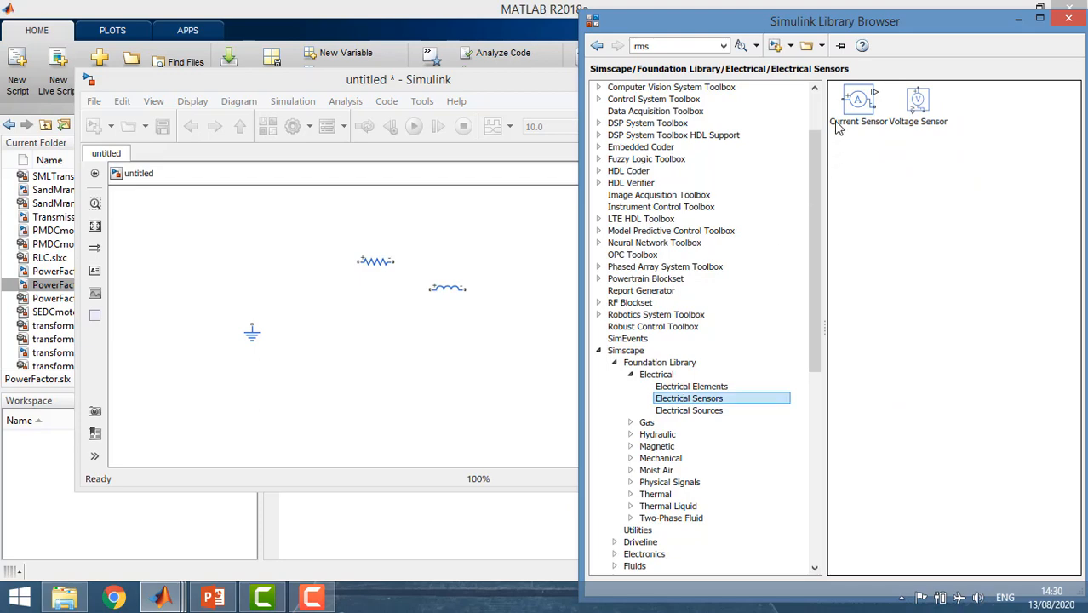
drag(864, 103, 248, 229)
drag(927, 114, 343, 318)
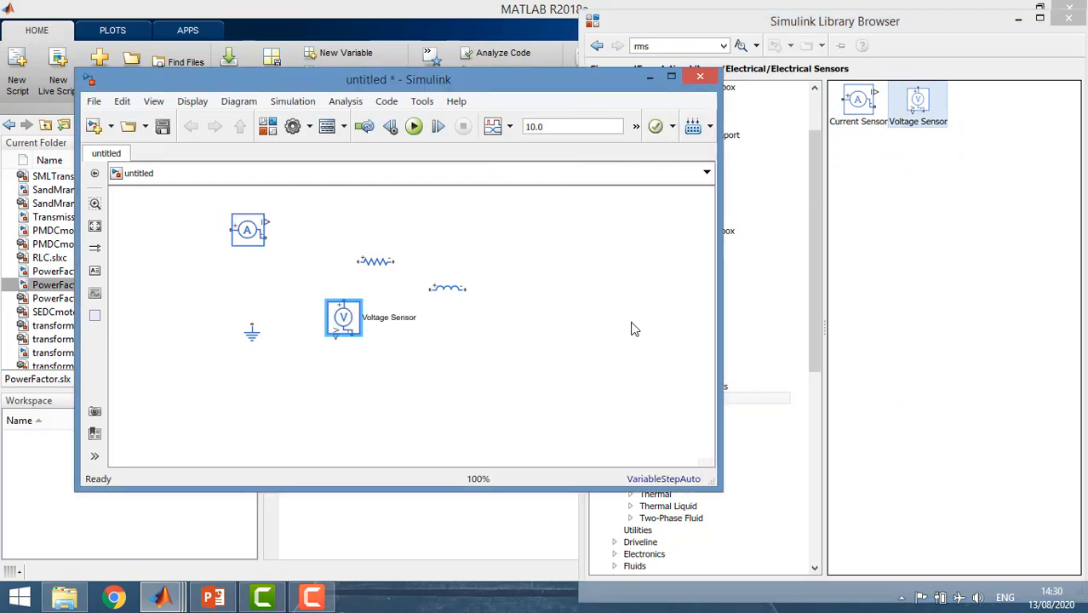
- Add an AC Voltage Source from the Simscape Electrical Sources library above and beside the Electrical Reference
click(813, 260)
click(688, 409)
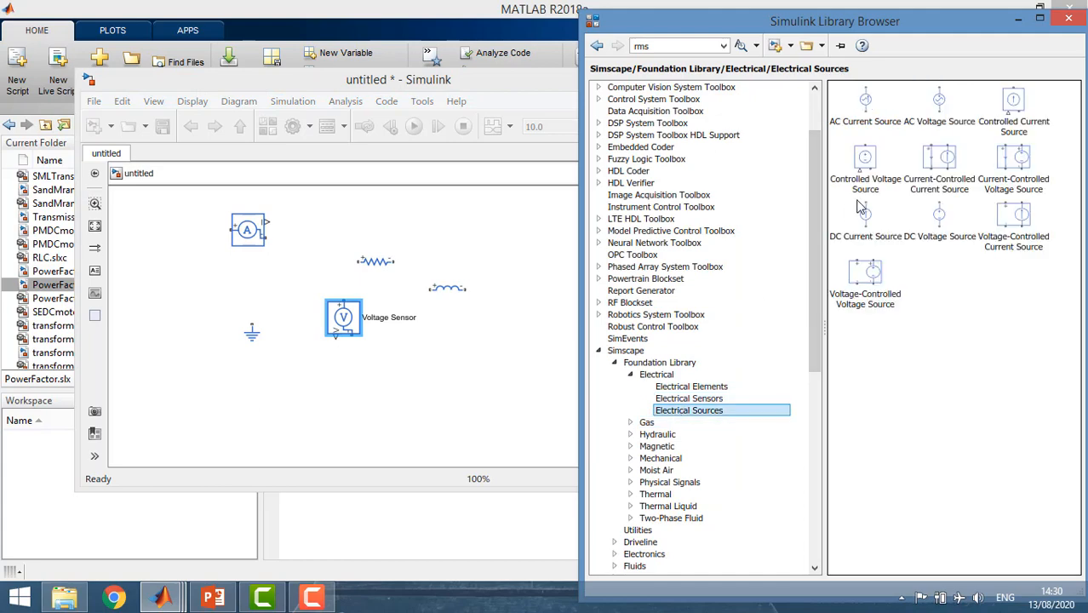
click(936, 109)
drag(454, 209, 211, 304)
- Add a Solver Configuration block and two PS-Simulink Converter blocks, one per sensor, from the Simscape Utilities library
click(821, 305)
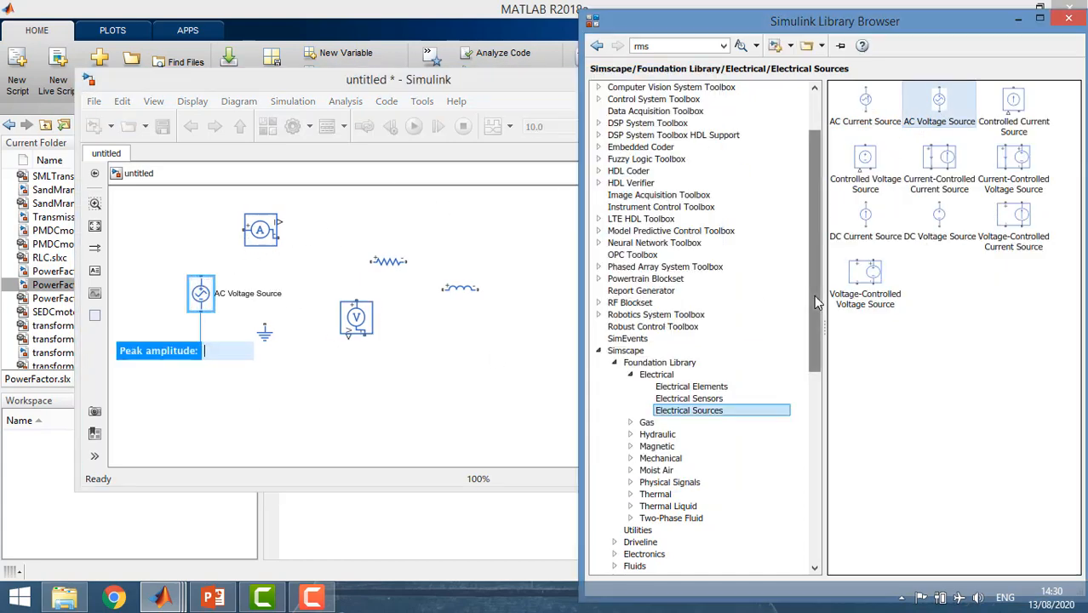
click(645, 532)
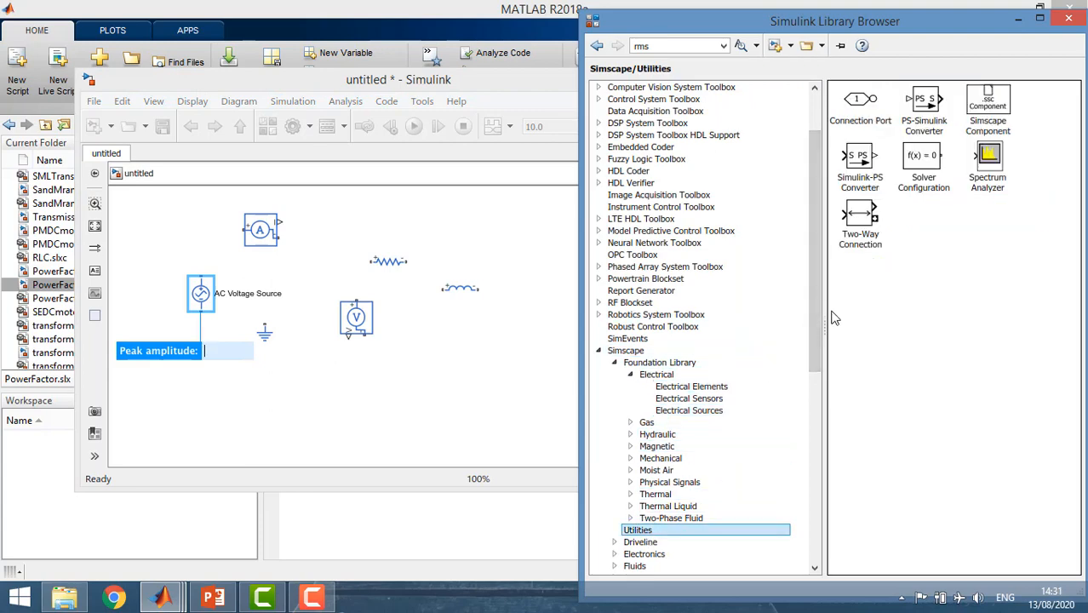
drag(920, 168, 195, 417)
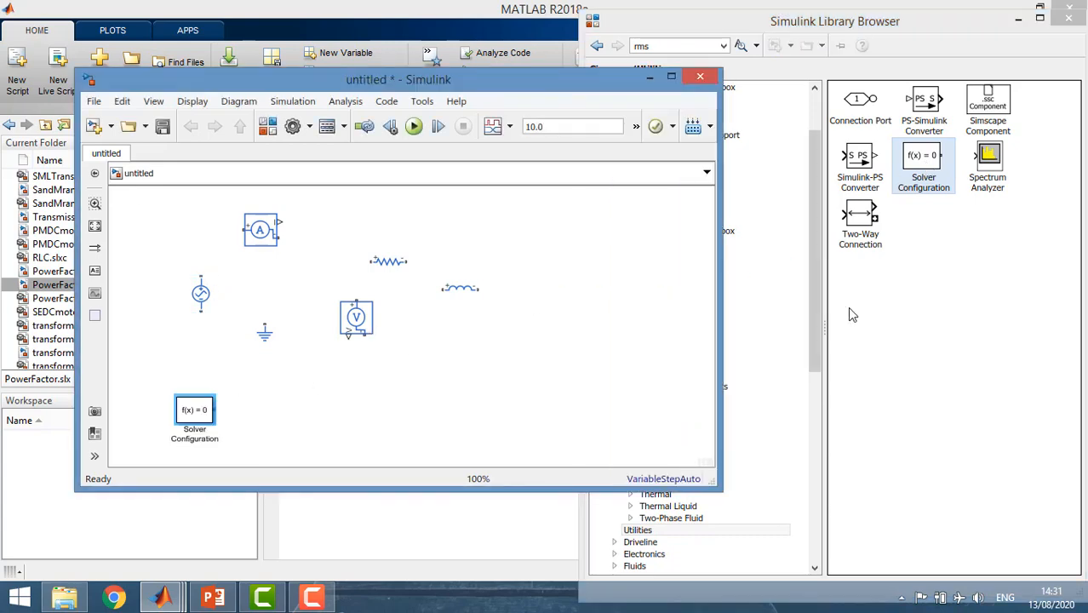
click(922, 130)
drag(931, 102, 370, 218)
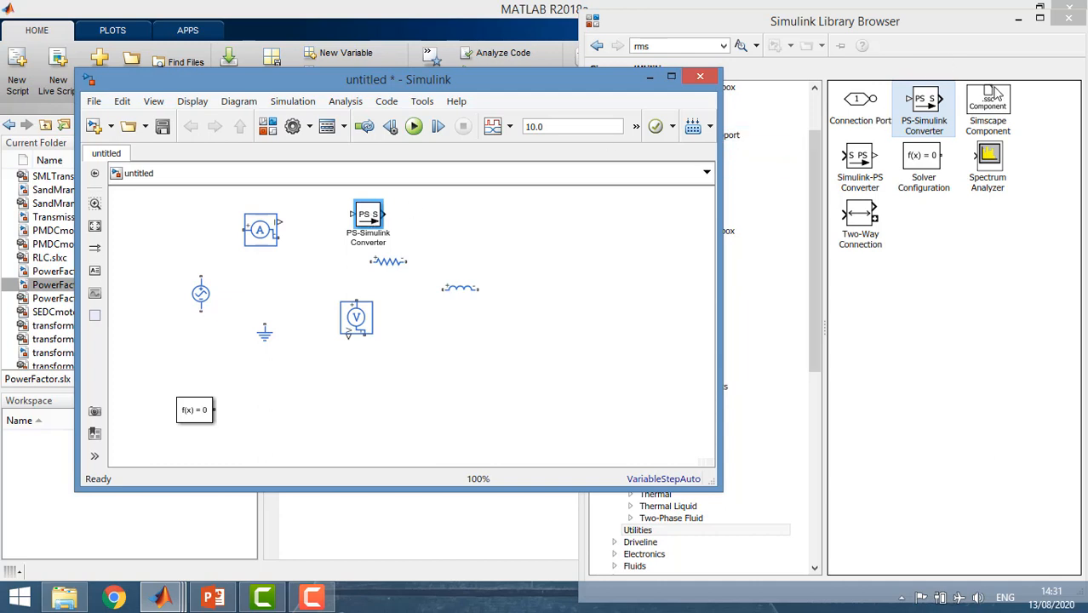
mouse_move(924, 110)
mouse_down()
mouse_move(613, 335)
mouse_move(359, 365)
mouse_move(366, 371)
mouse_move(345, 339)
mouse_up()
- Wire the AC Voltage Source to the Current Sensor, Electrical Reference and Solver Configuration, and each sensor output to its PS-Simulink Converter
drag(281, 222, 350, 216)
drag(265, 333, 212, 337)
drag(176, 412, 140, 255)
drag(202, 274, 245, 230)
drag(178, 253, 171, 231)
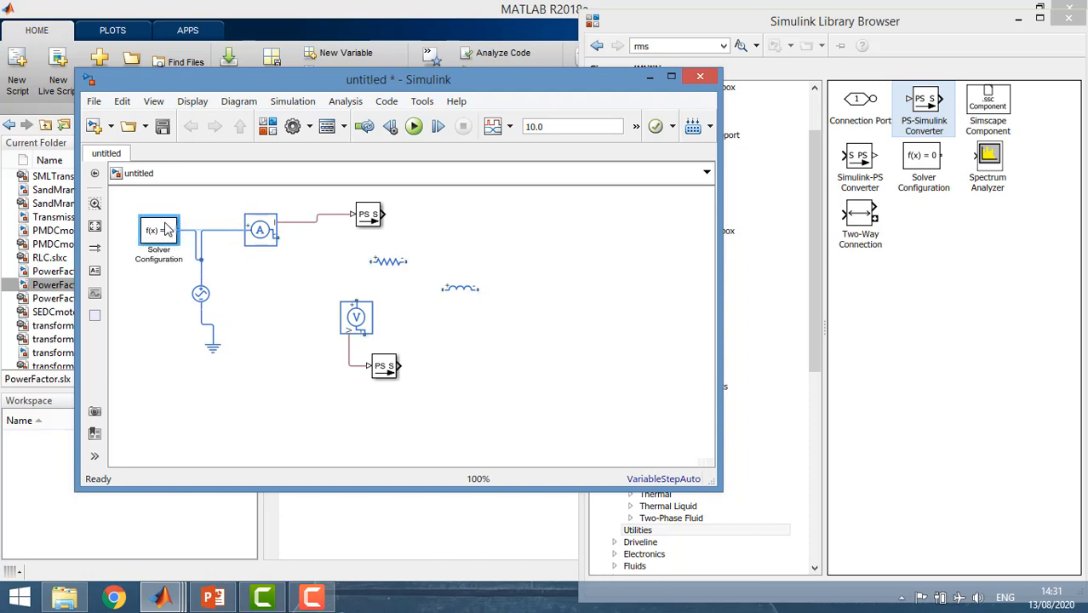
click(293, 270)
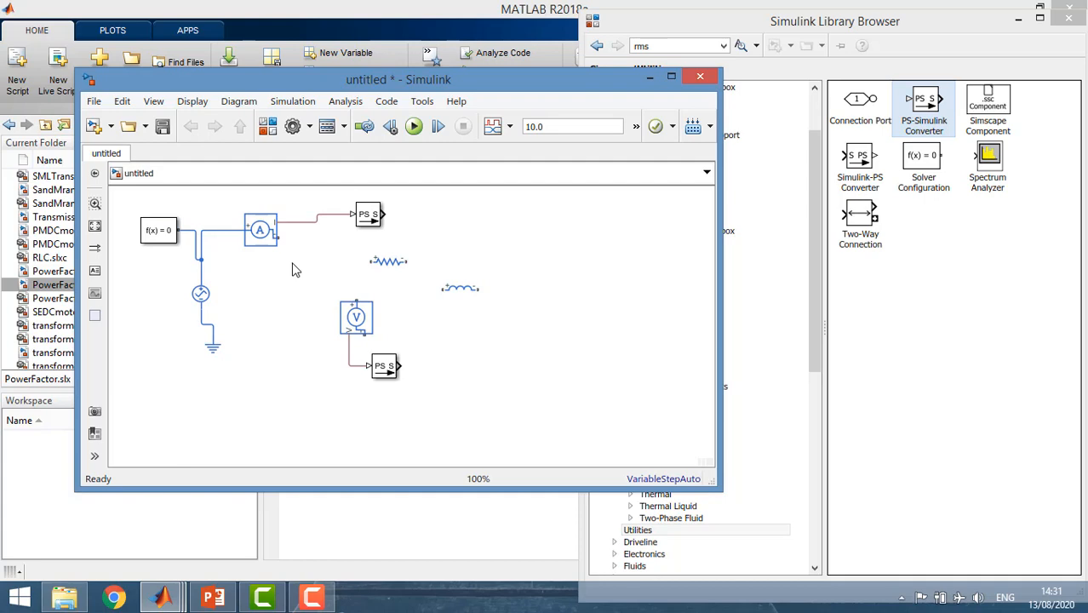
- Rotate the Resistor and the Inductor clockwise so both stand vertically
click(390, 263)
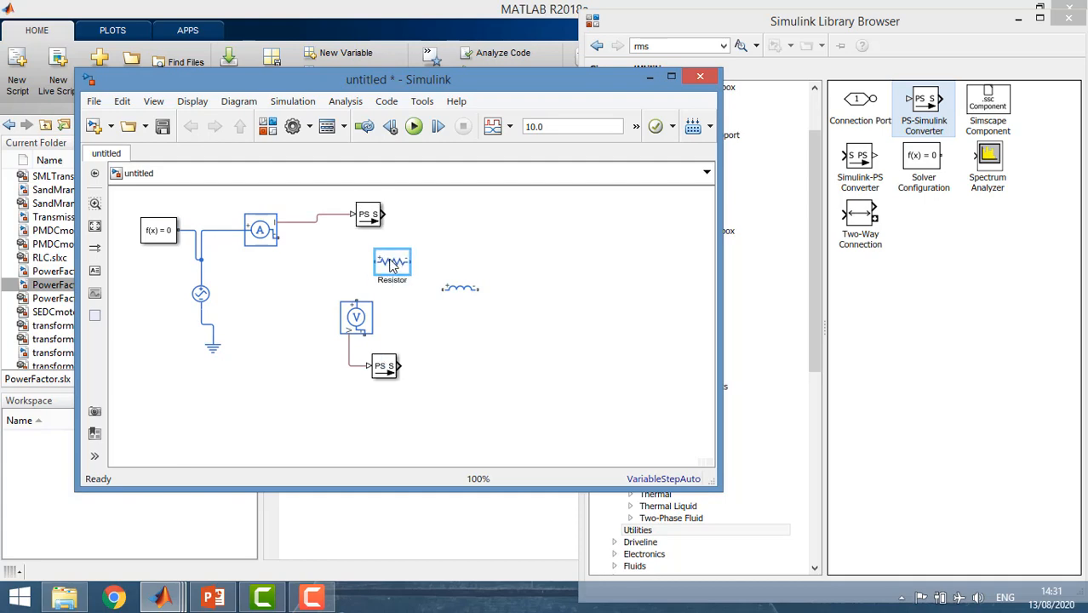
right_click(392, 265)
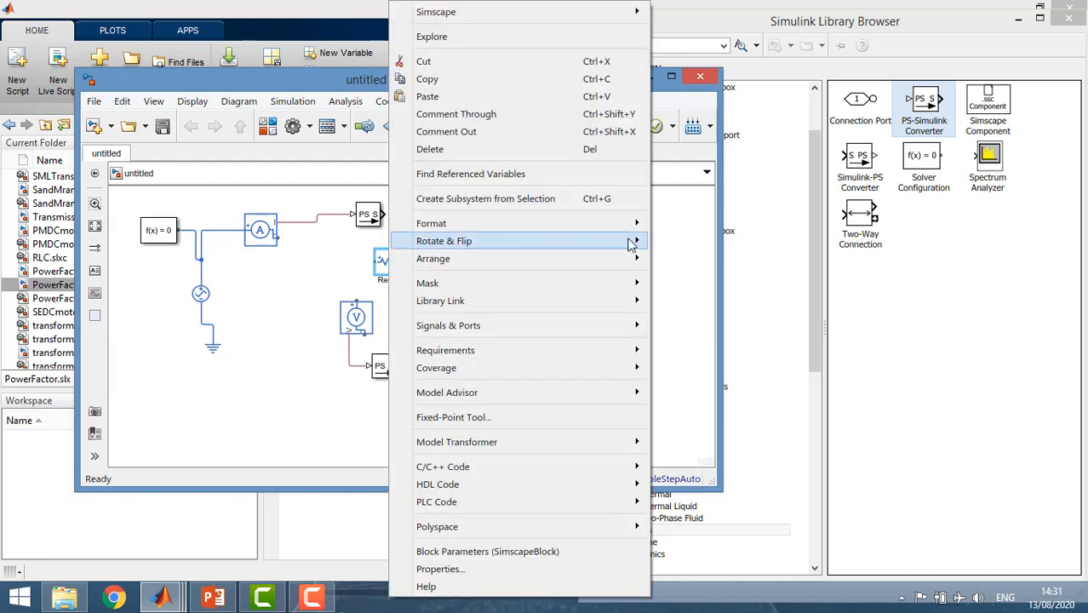
click(672, 243)
click(457, 287)
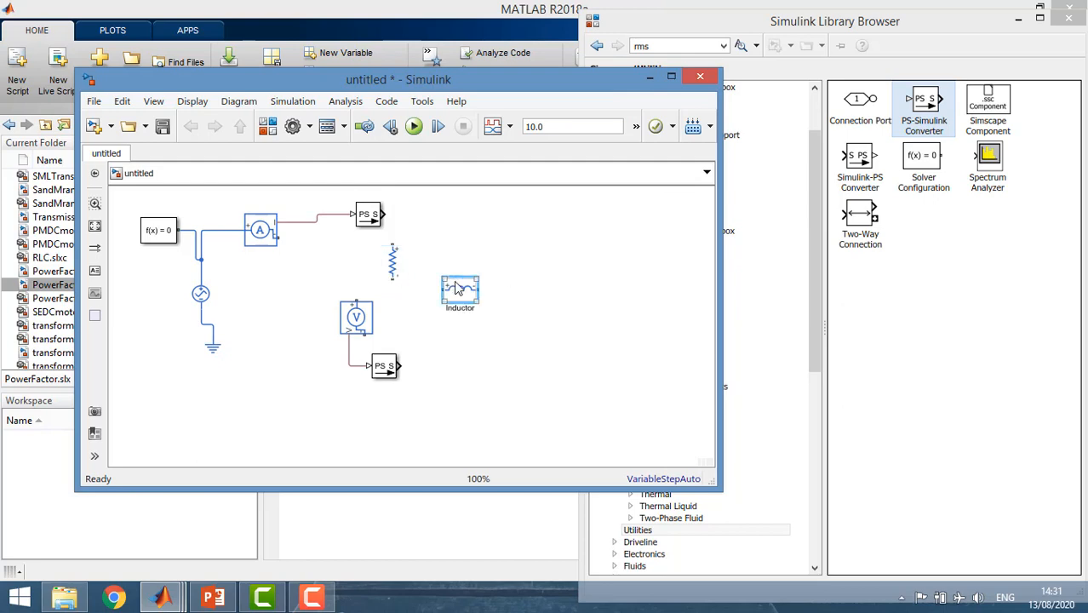
right_click(457, 287)
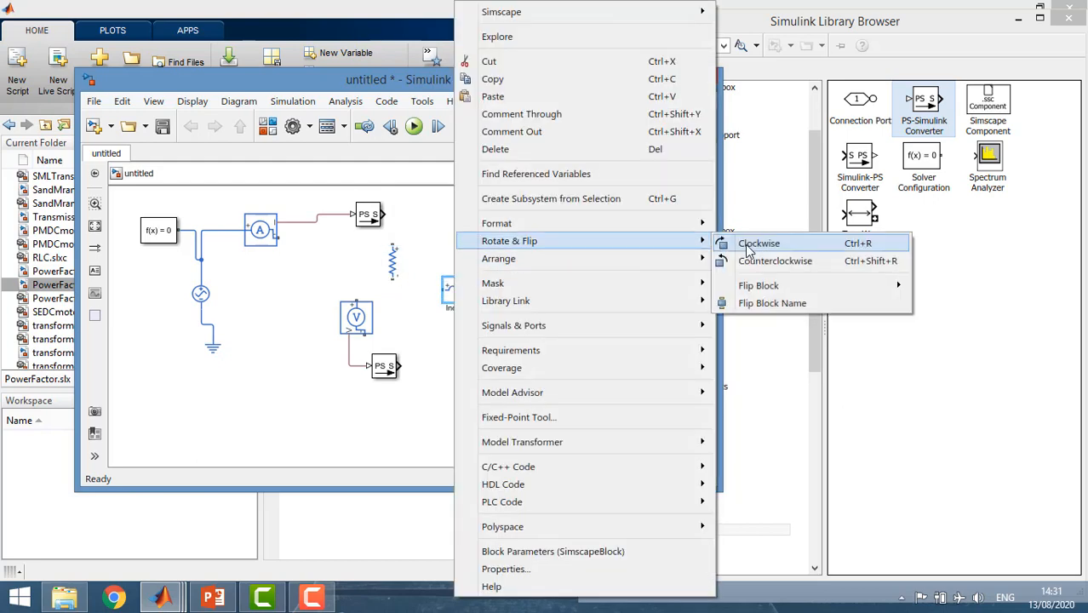
click(745, 245)
- Connect the Resistor and Inductor in series from the Current Sensor back to the source's grounded side, and straighten the Solver Configuration connection
drag(444, 294, 387, 315)
drag(392, 249, 276, 239)
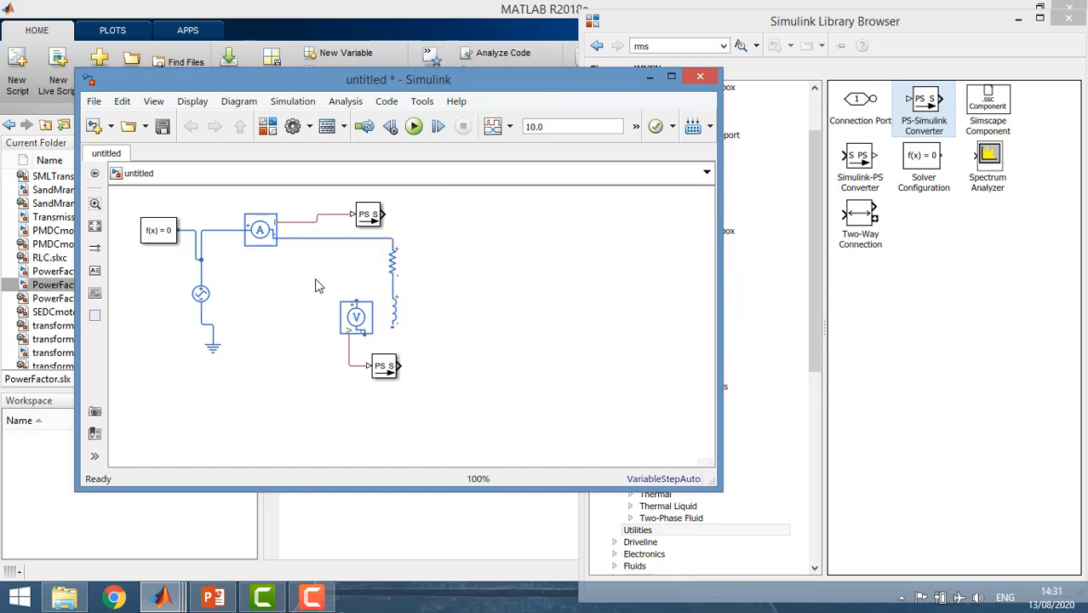
click(400, 315)
mouse_move(395, 325)
mouse_down()
mouse_move(246, 346)
mouse_move(214, 328)
mouse_up()
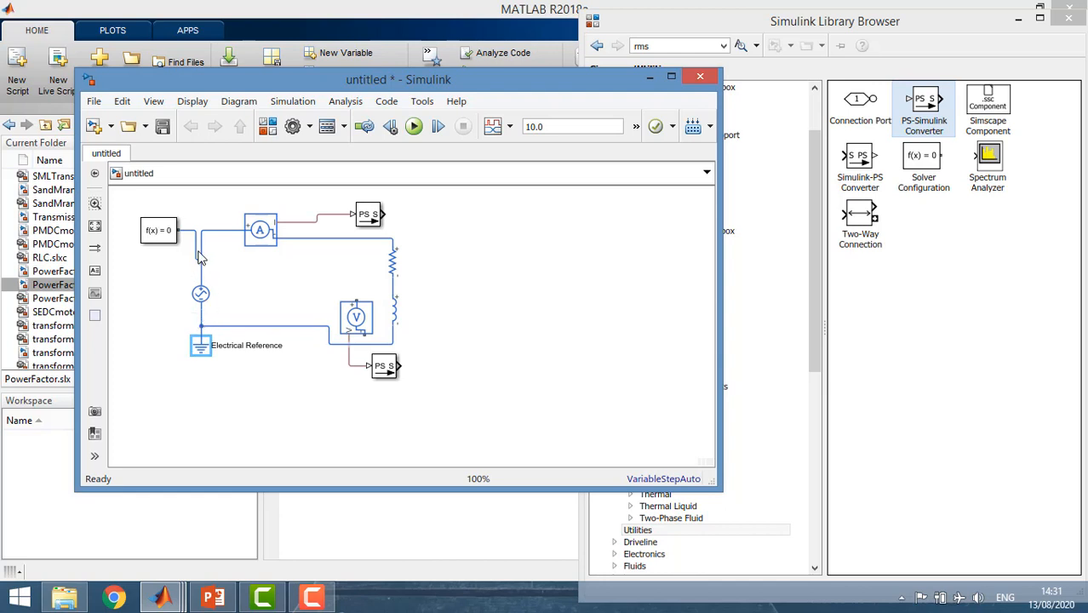
drag(203, 255, 201, 230)
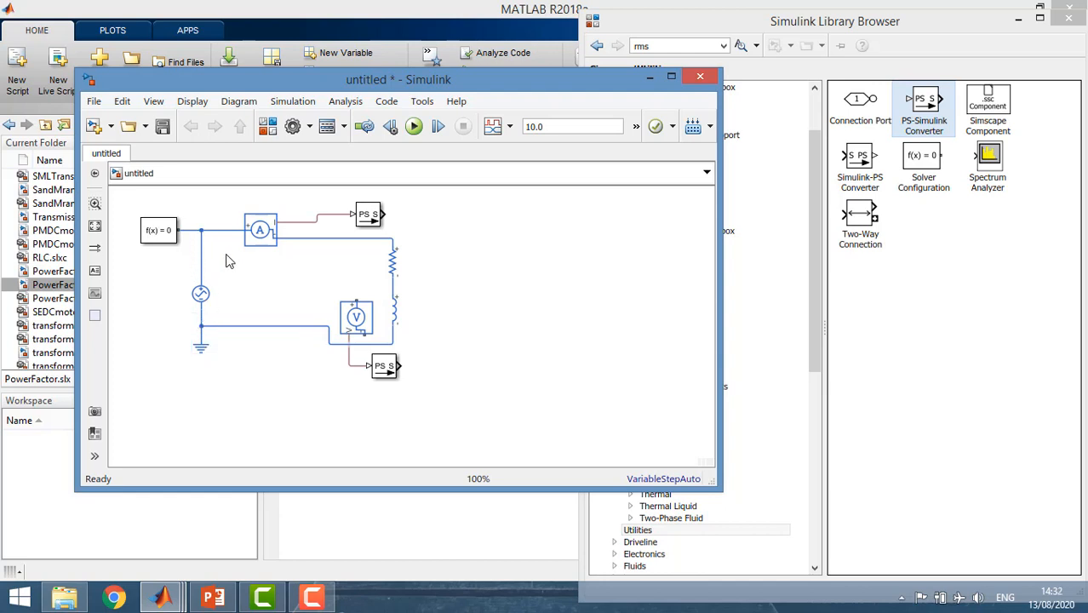
- Connect the Voltage Sensor in parallel with the resistor-inductor branch and straighten the return wire
drag(355, 317, 297, 239)
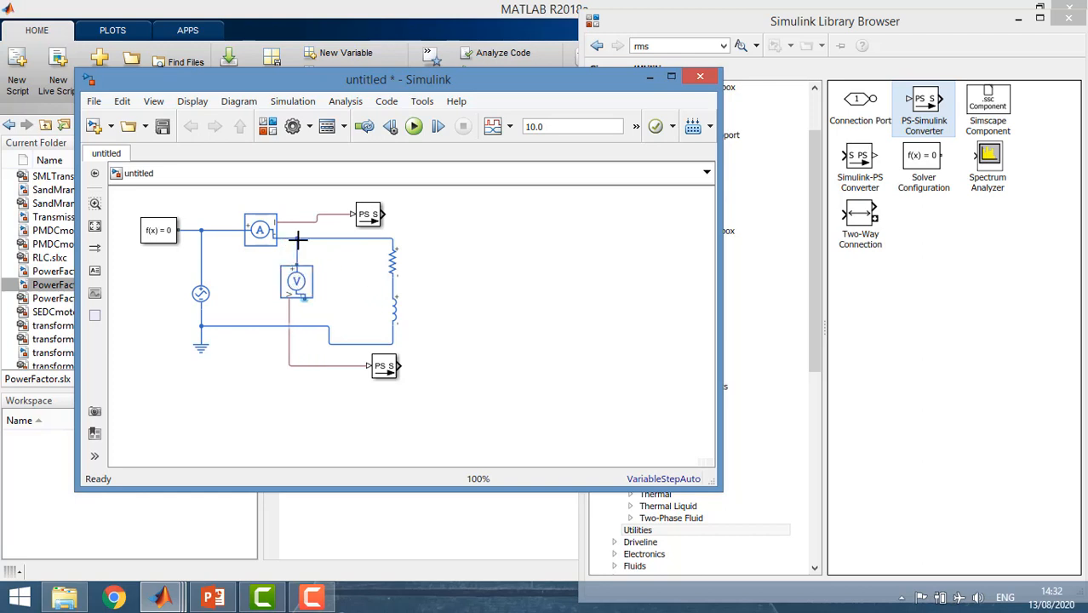
click(305, 292)
drag(304, 297, 313, 326)
drag(306, 374, 309, 335)
drag(373, 344, 370, 326)
click(357, 344)
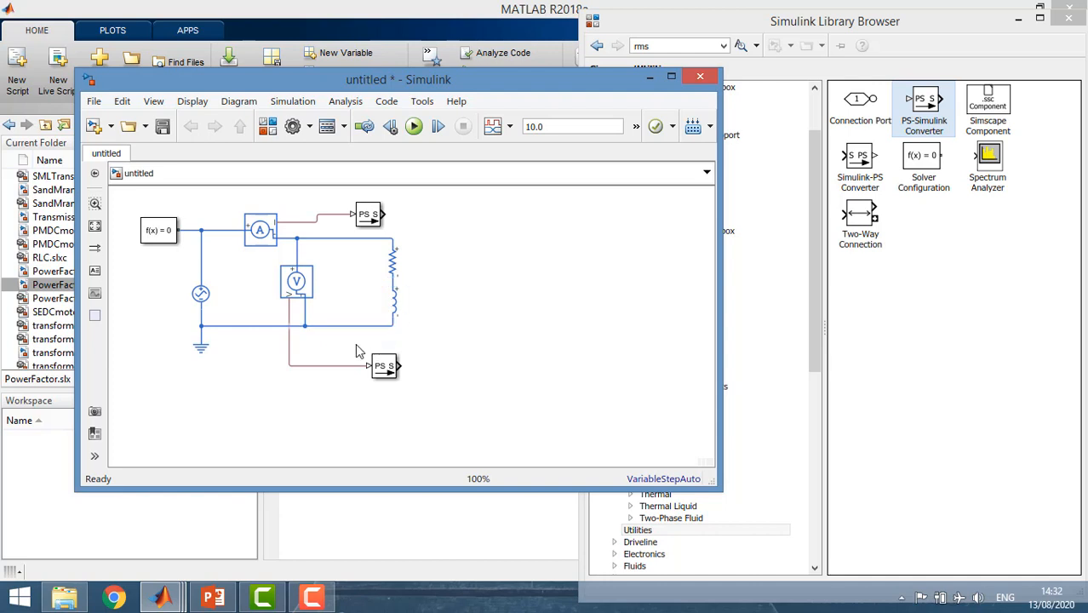
- Add an Add block from the Simulink Math Operations library beside the circuit
click(821, 194)
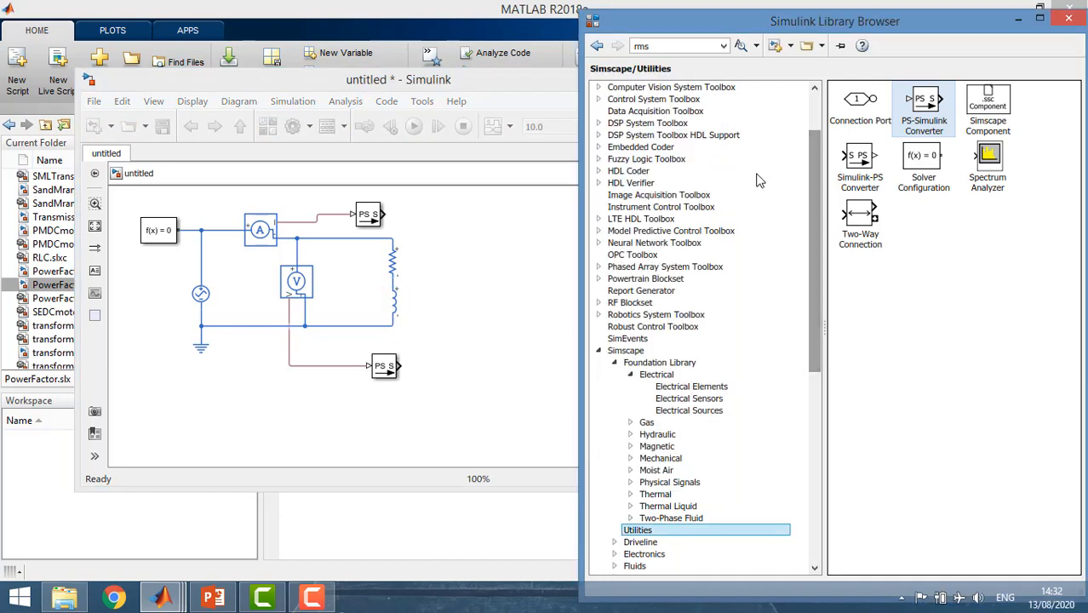
scroll(596, 99, up, 8)
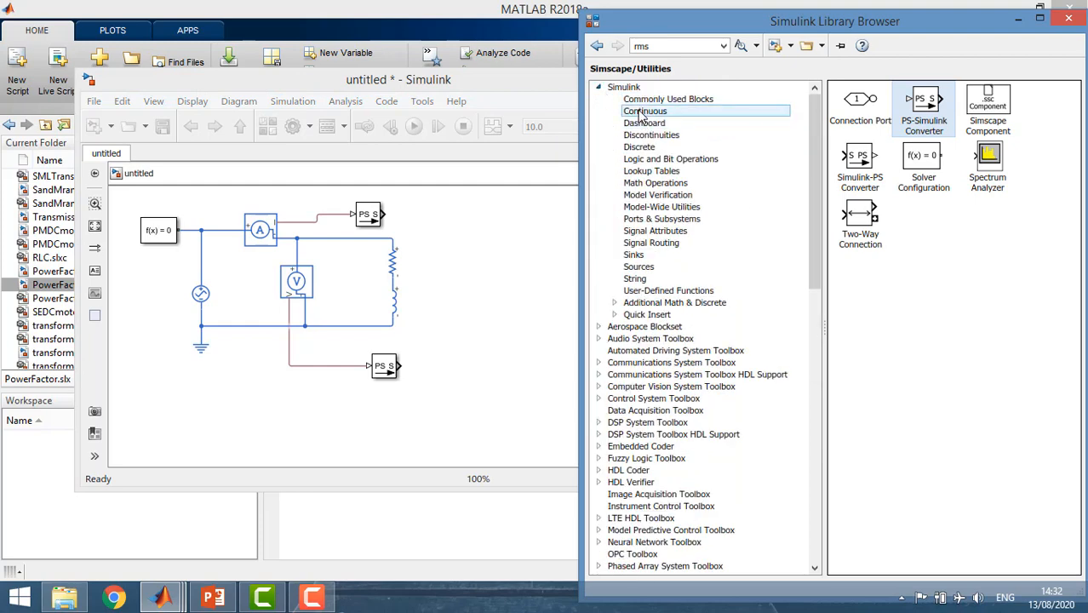
click(643, 114)
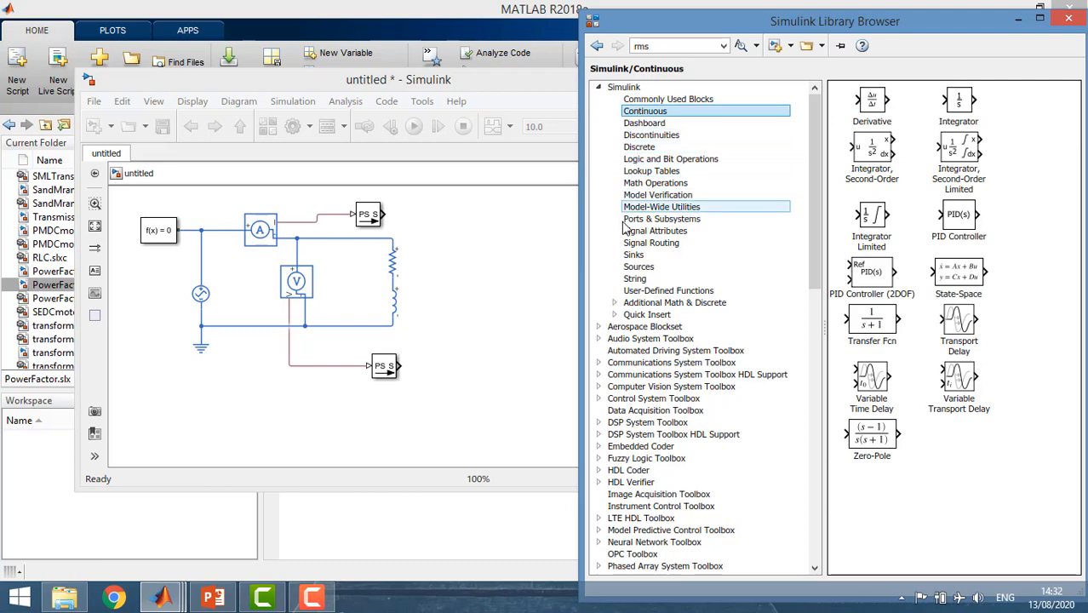
click(645, 185)
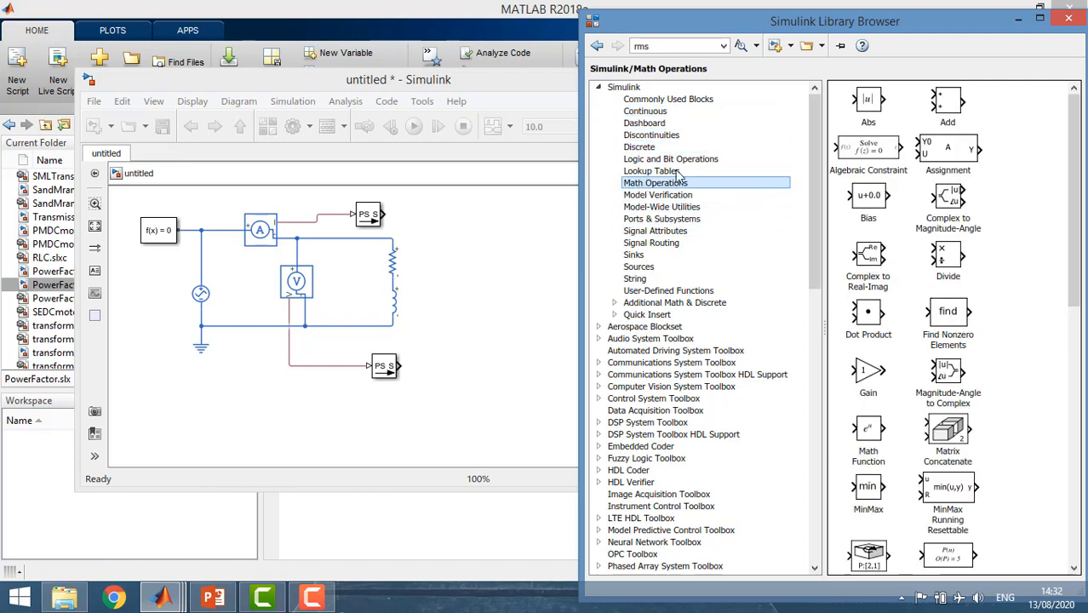
click(948, 103)
drag(949, 103, 571, 272)
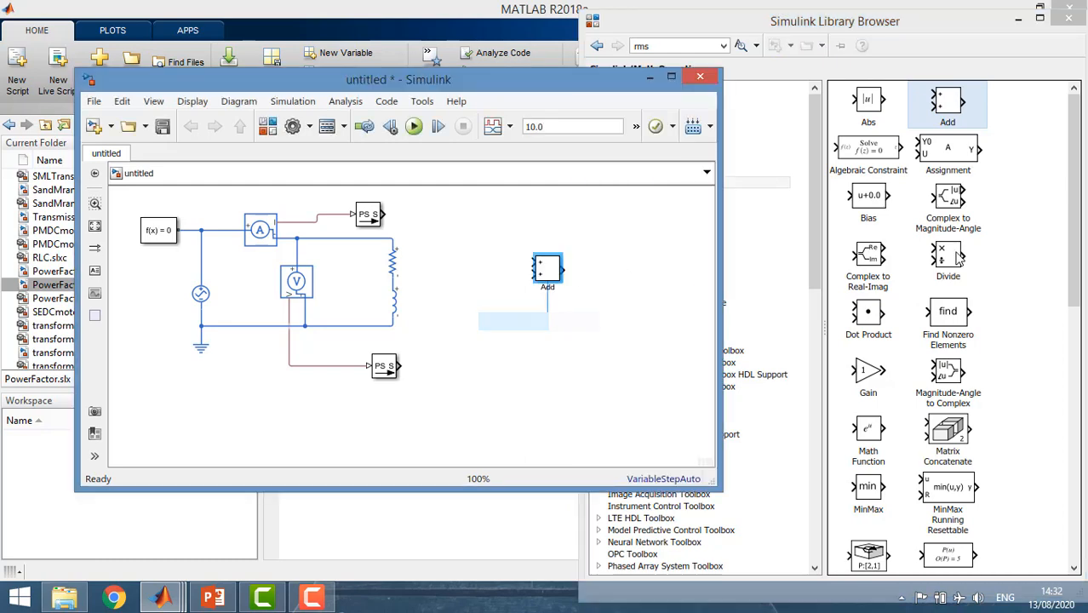
- Add a Divide block between the circuit and the Add block, and set its inputs to multiplication only
click(958, 260)
drag(956, 260, 481, 265)
double_click(481, 265)
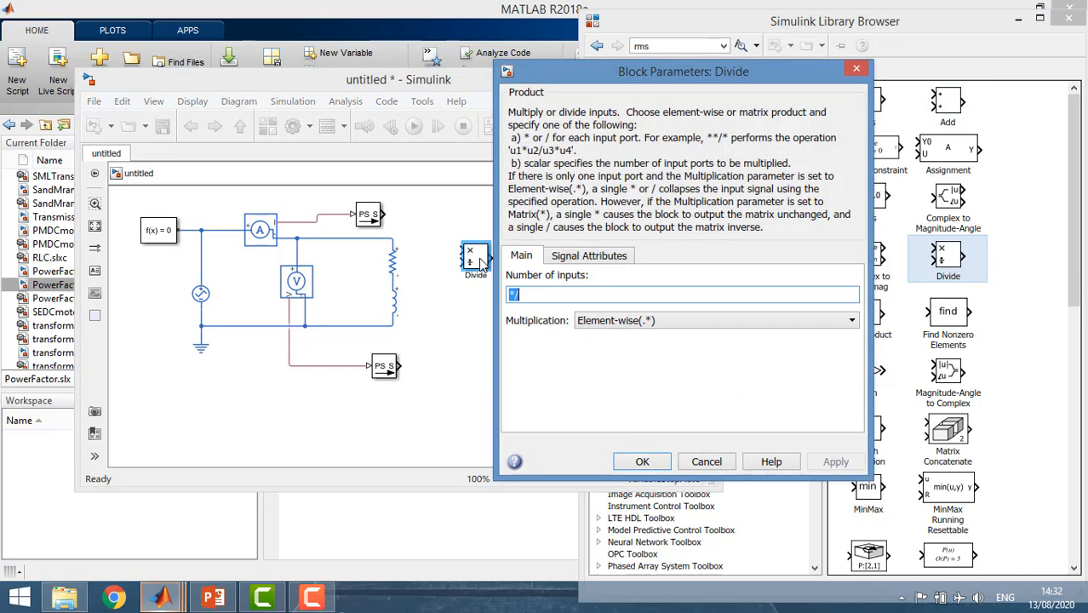
key(BackSpace)
text(*)
key(Return)
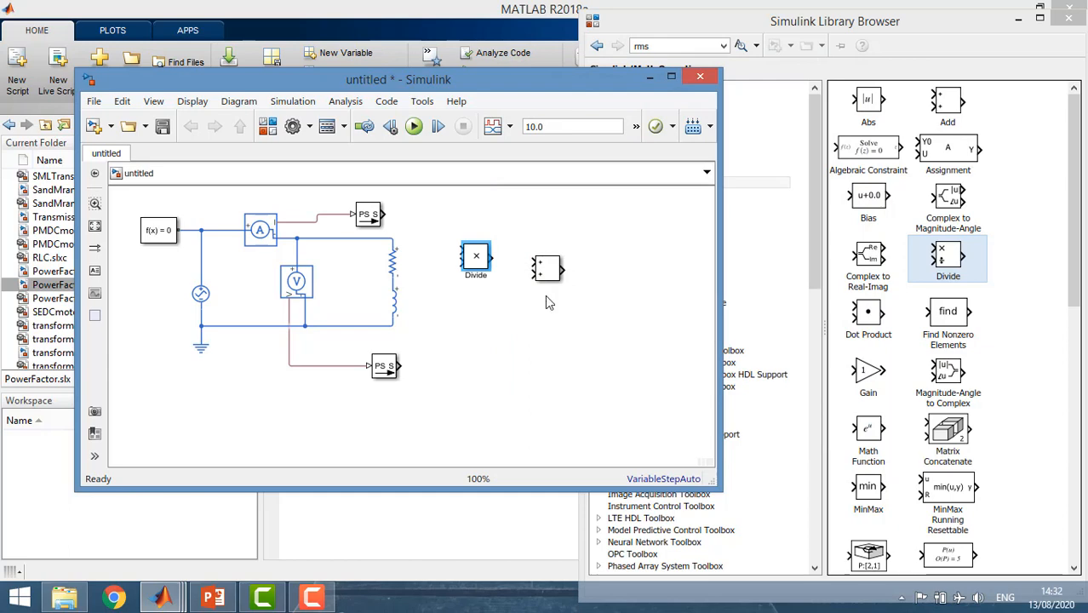
- Add a Gain block below the Add block in the model
click(869, 381)
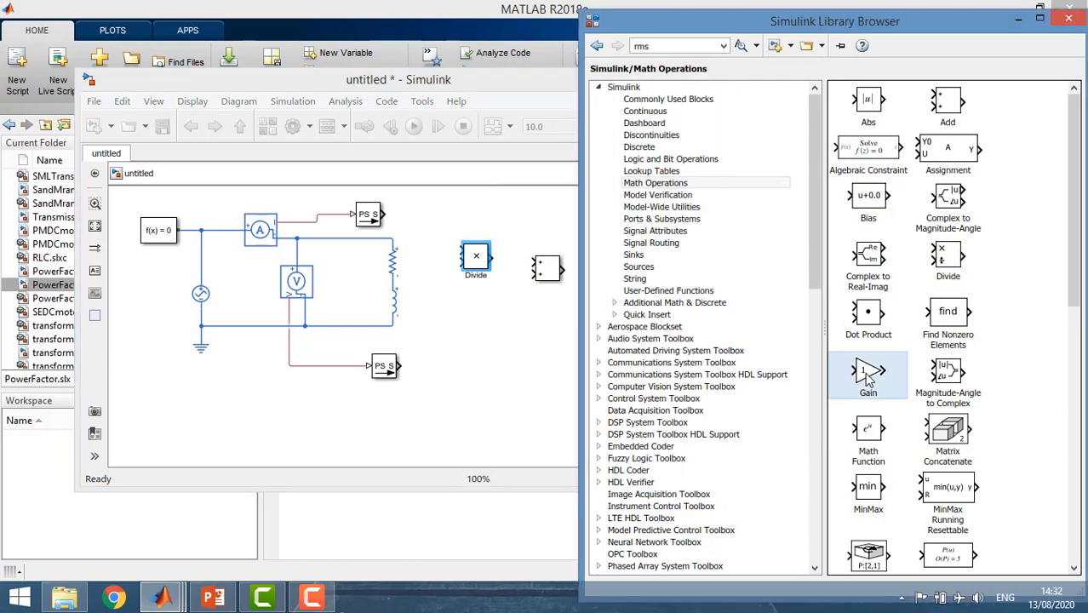
drag(868, 381, 530, 386)
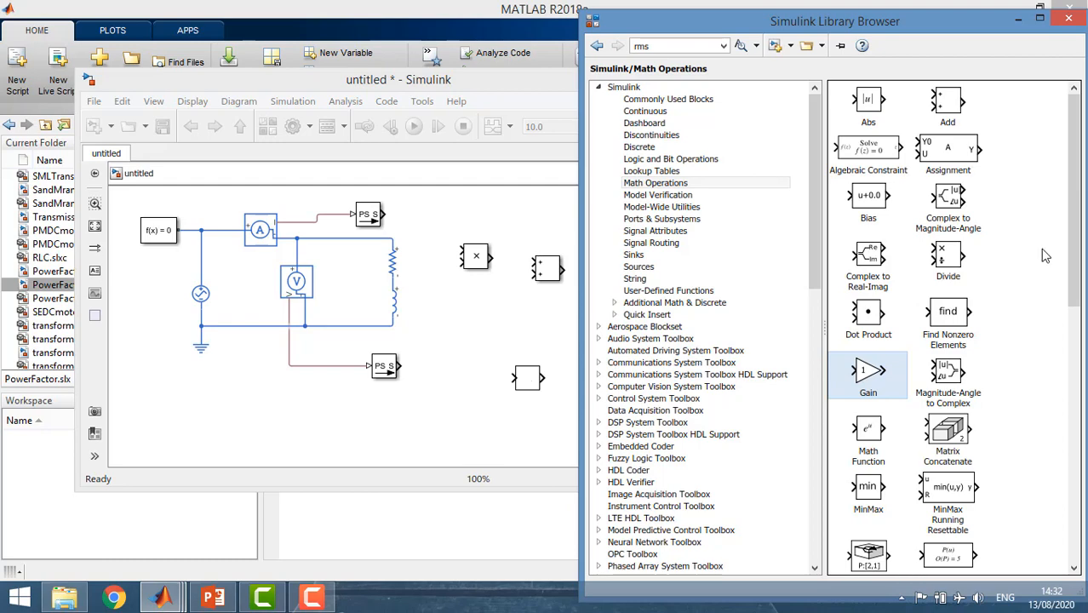
- Add a Trigonometric Function block from the Math Operations library below the Gain block and set its function to acos
drag(1074, 246, 1073, 507)
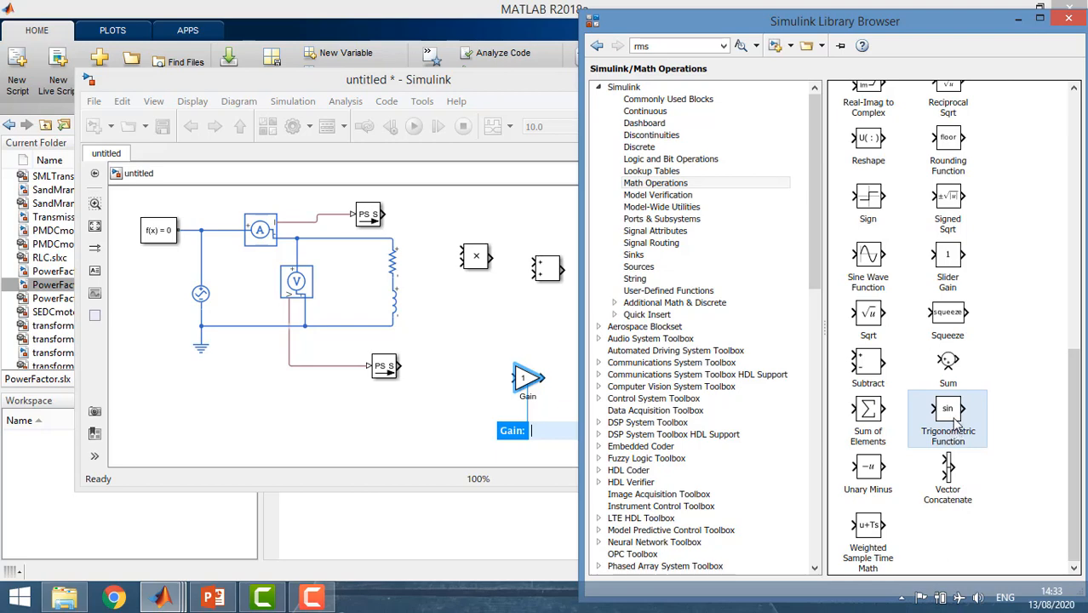
drag(956, 426, 420, 421)
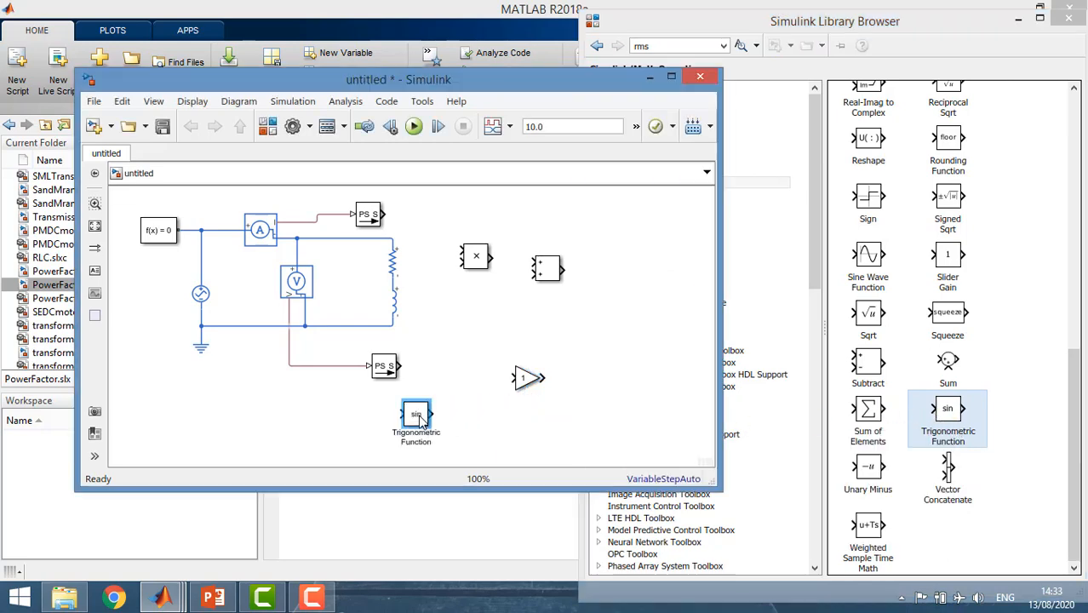
double_click(420, 422)
click(519, 414)
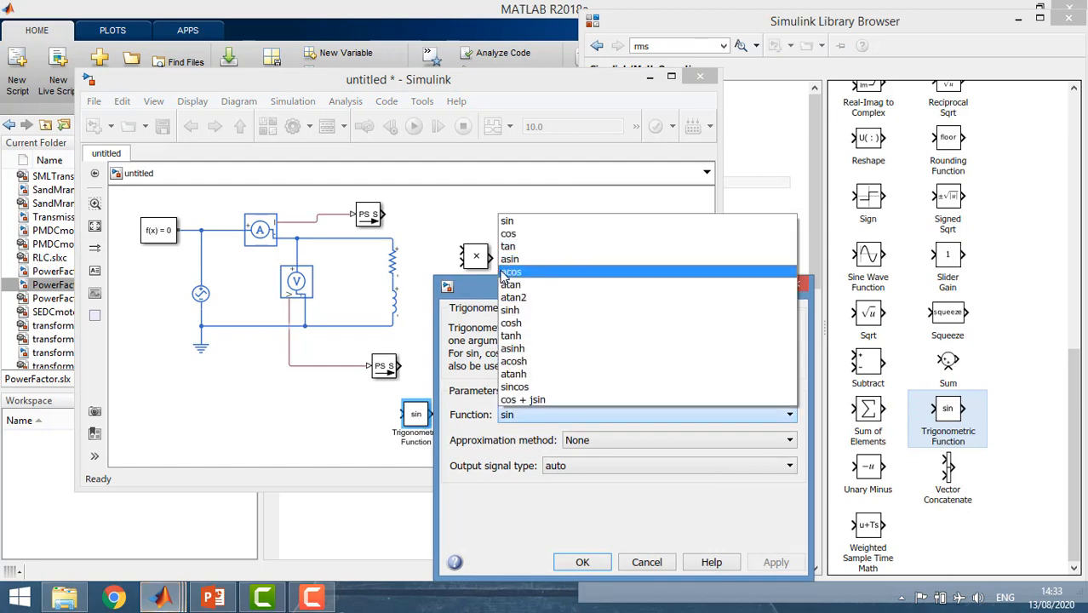
click(516, 272)
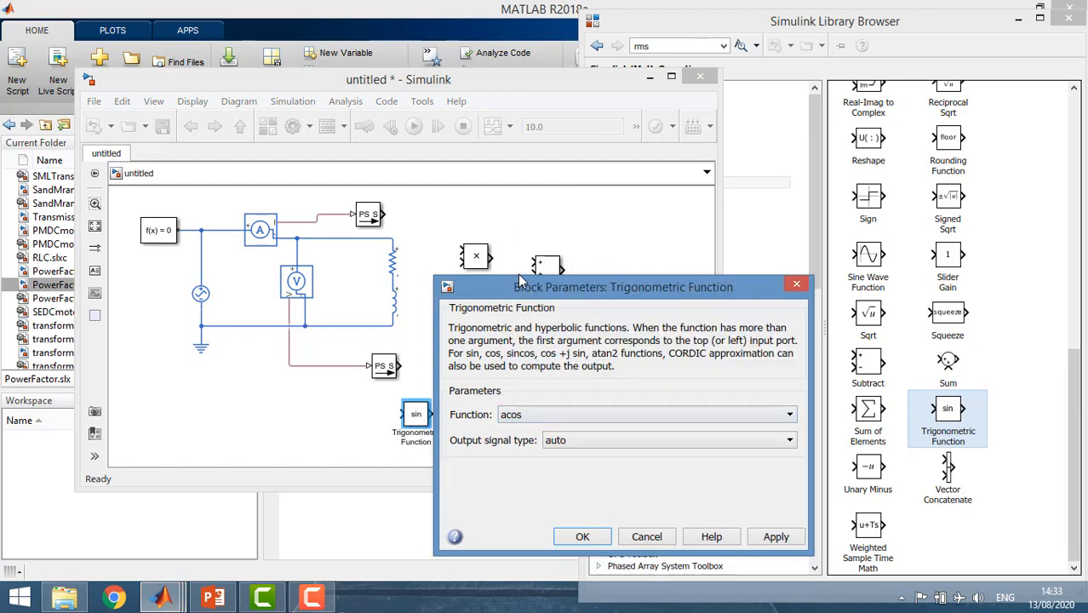
click(572, 538)
drag(422, 419, 495, 431)
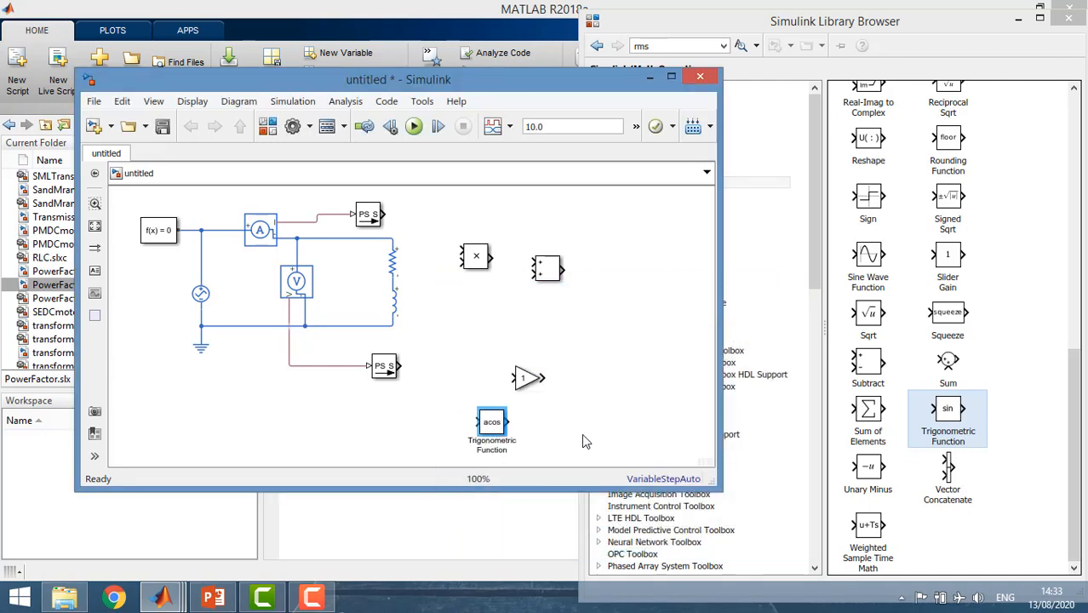
- Add a Display block and a Scope block from the Simulink Sinks library below the circuit
click(815, 232)
scroll(796, 209, down, 4)
drag(815, 172, 813, 107)
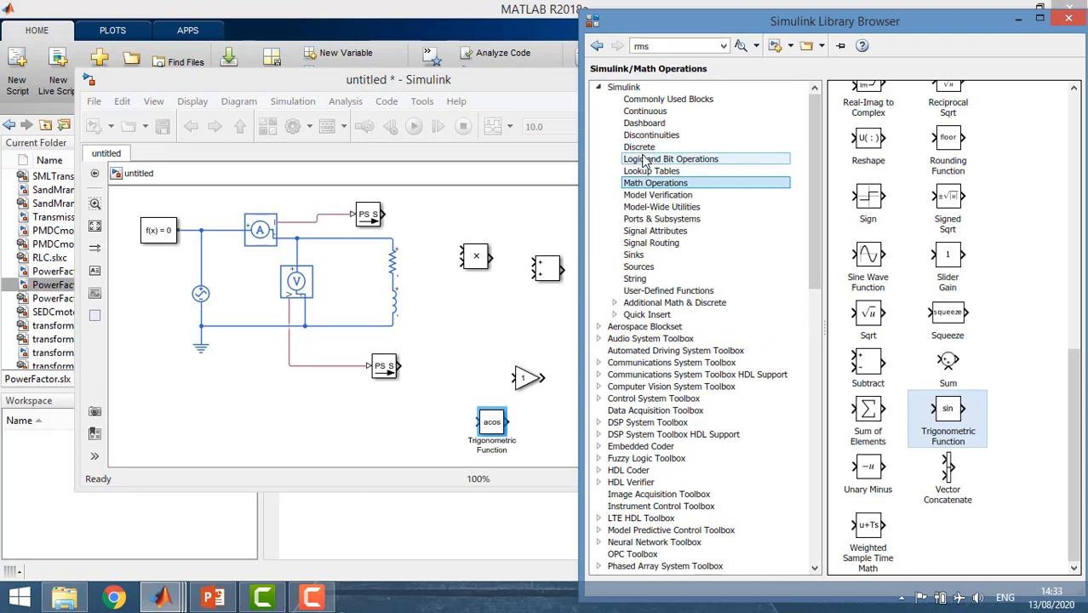
click(652, 257)
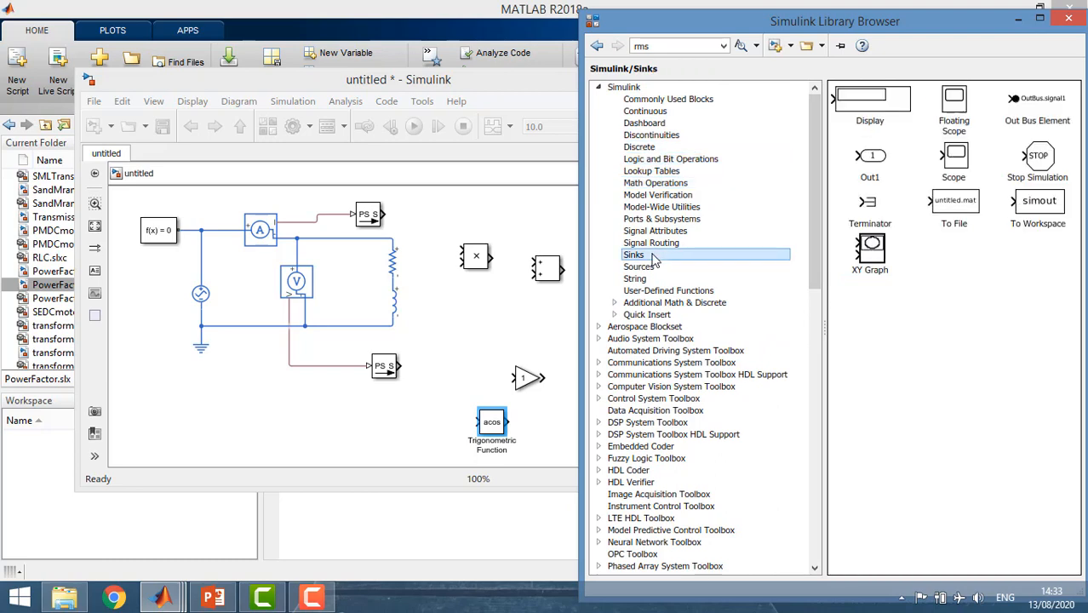
drag(868, 105, 409, 453)
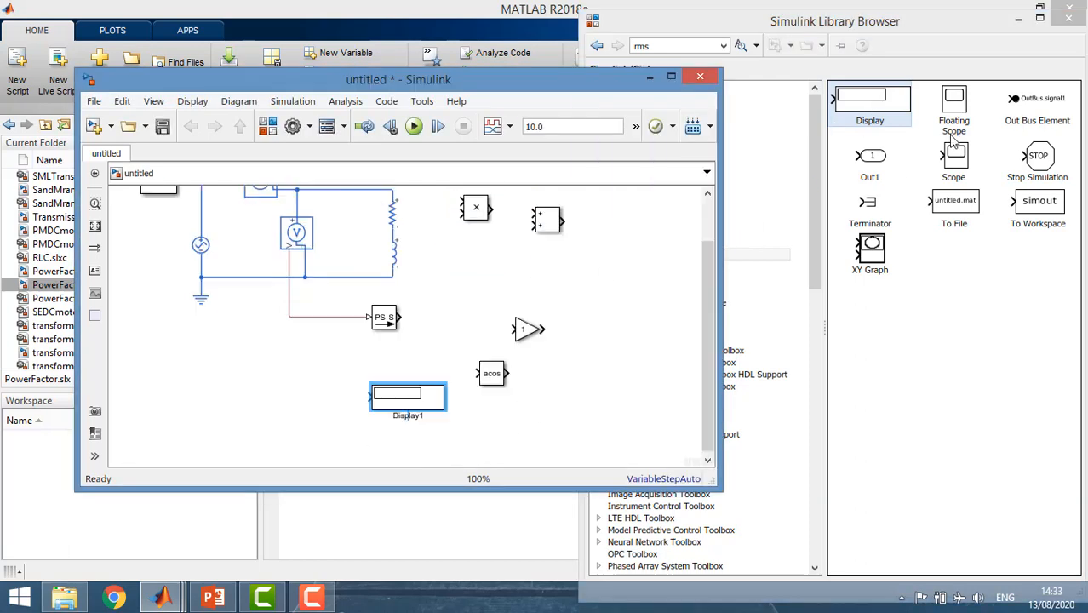
click(956, 166)
drag(939, 175, 503, 444)
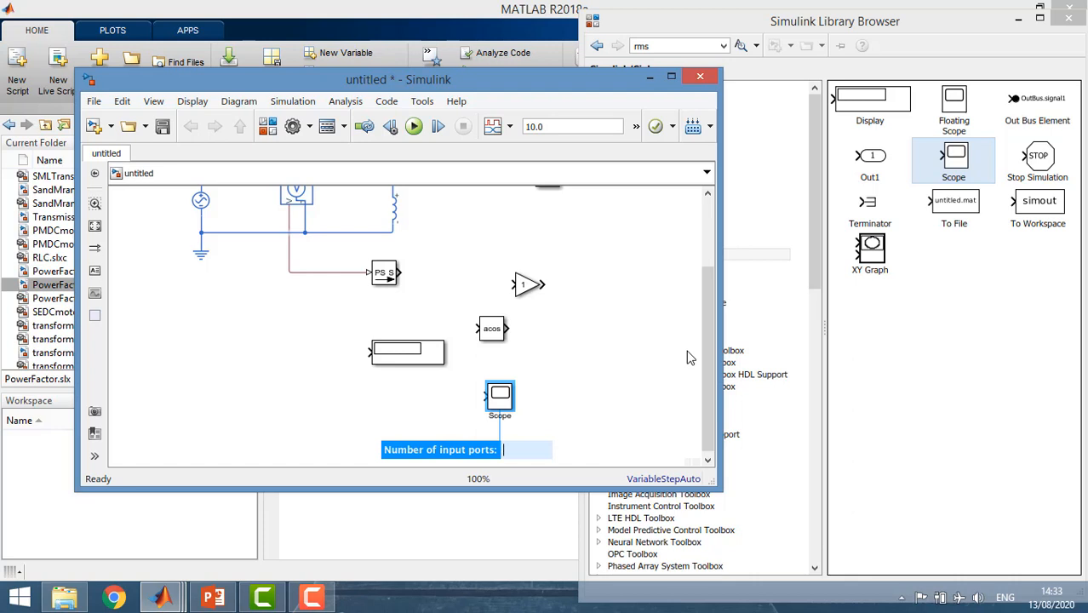
- Open the Measurements library within Control & Measurements of Simscape Power Systems Specialized Technology
click(818, 237)
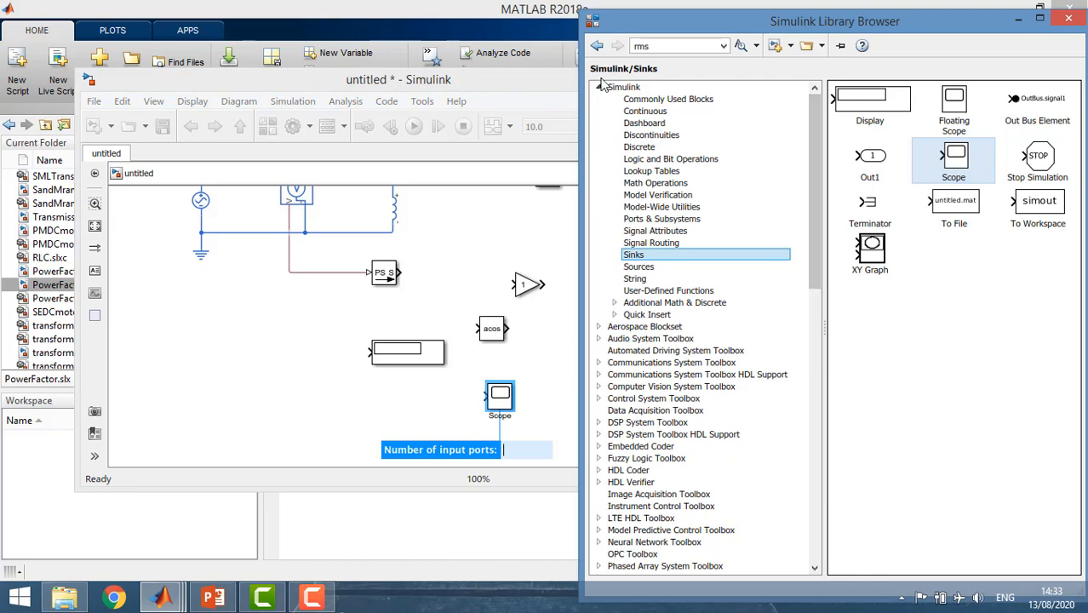
click(602, 88)
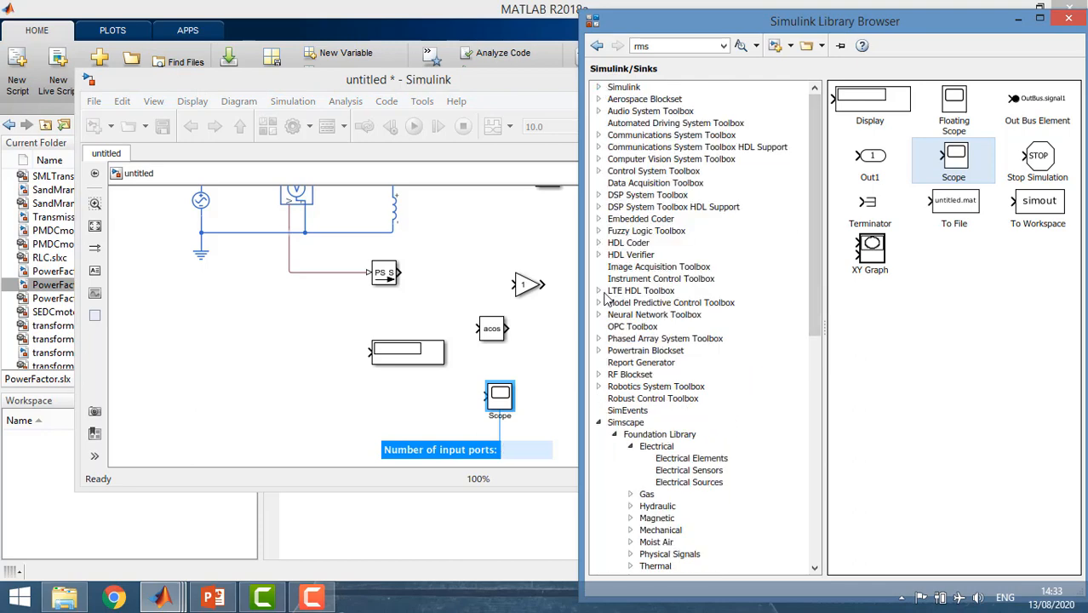
click(661, 447)
click(659, 434)
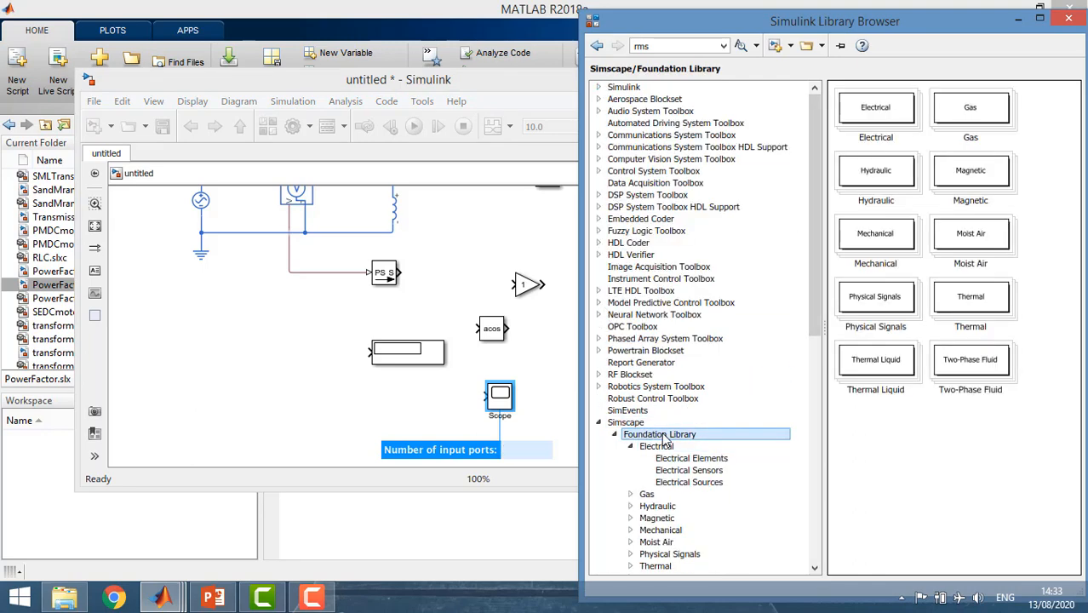
drag(821, 265, 811, 305)
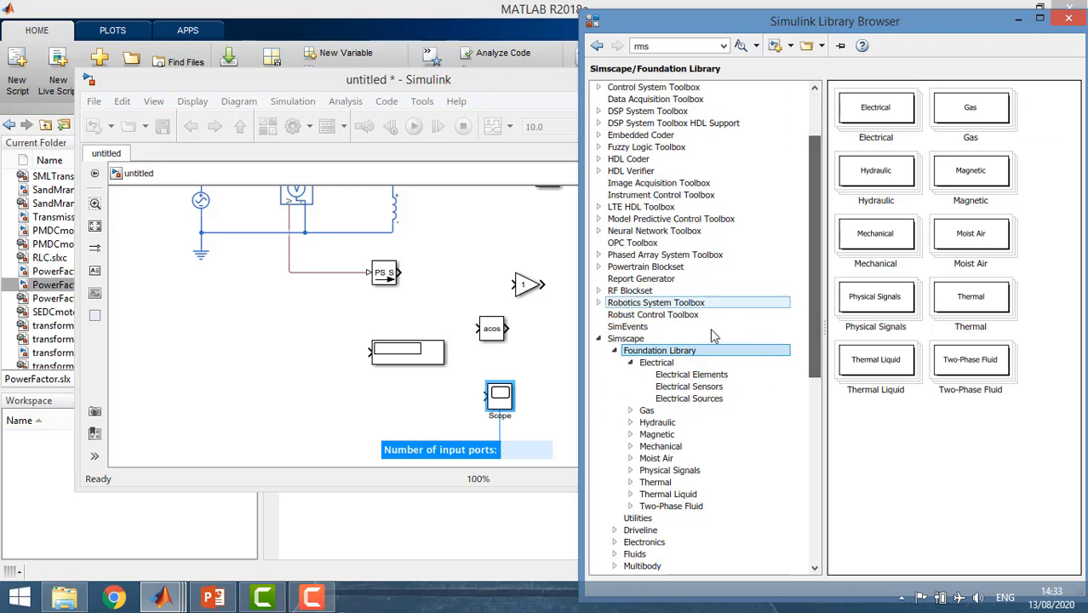
click(631, 363)
click(616, 351)
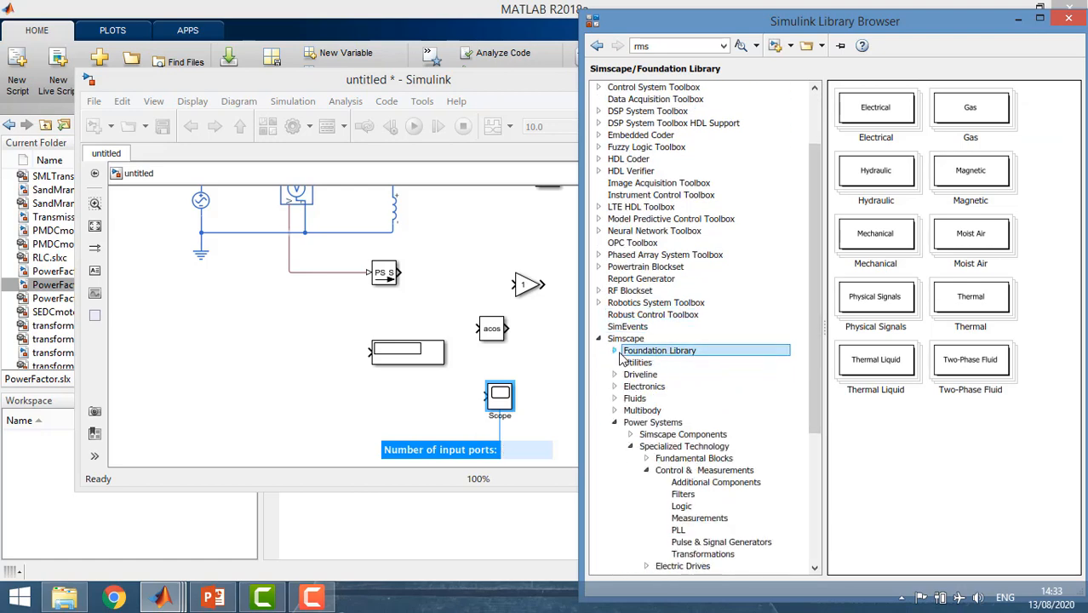
click(653, 424)
click(663, 435)
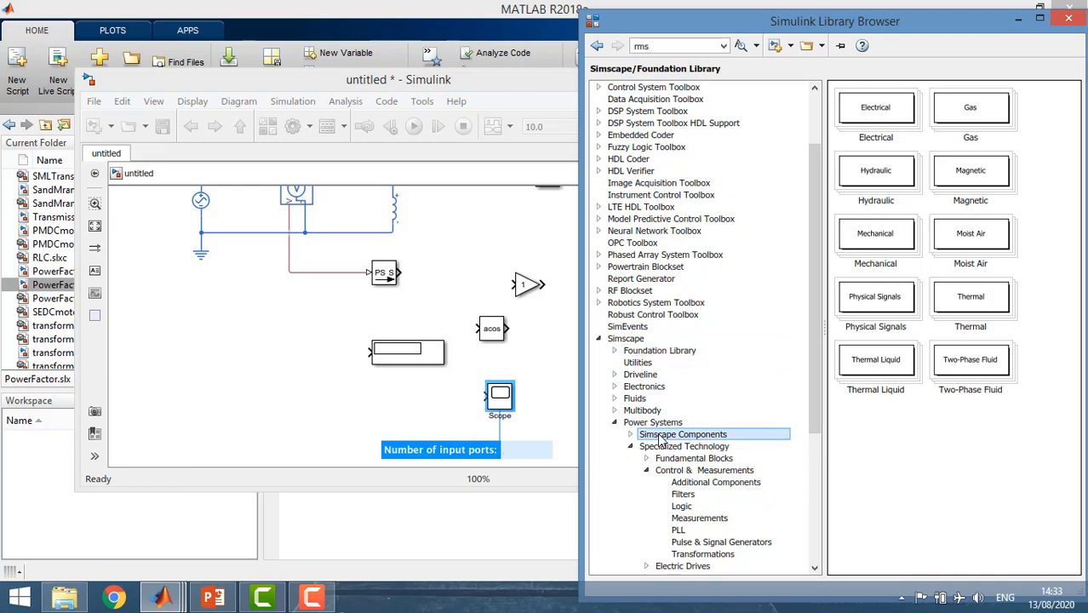
click(673, 446)
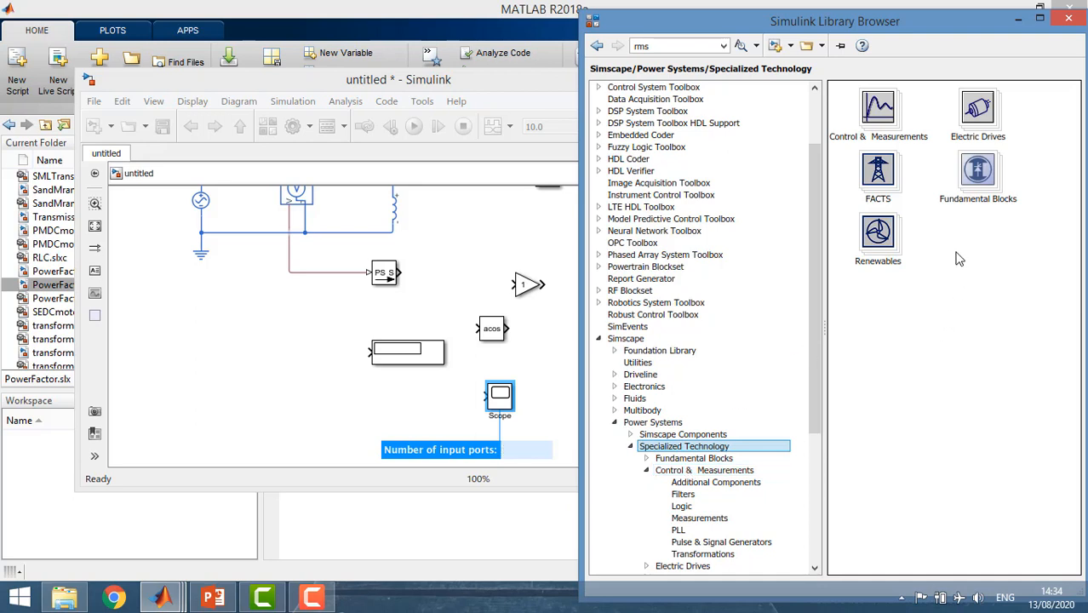
double_click(890, 128)
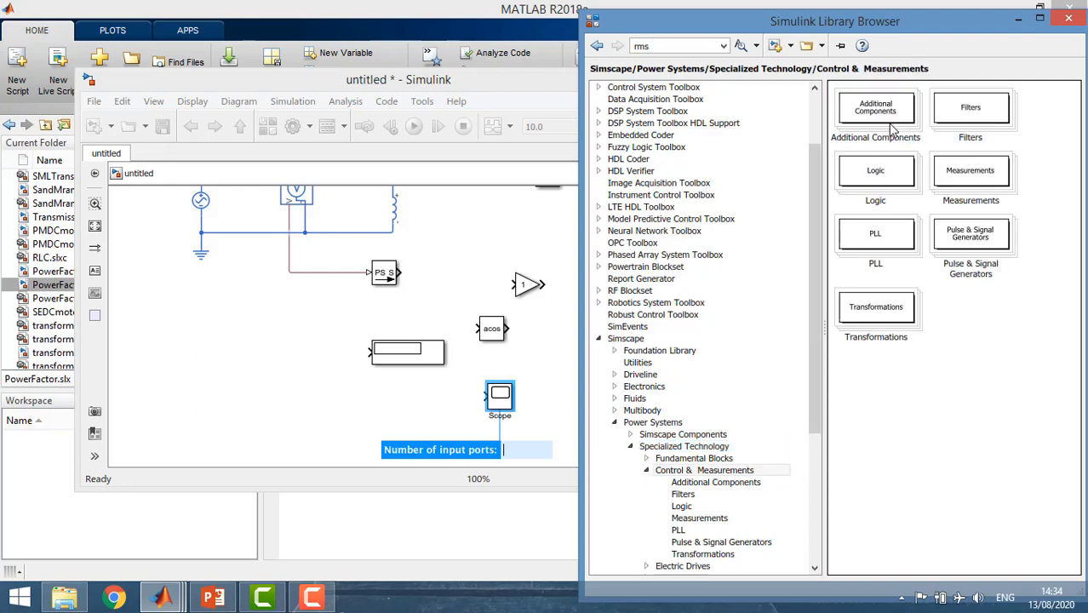
double_click(975, 180)
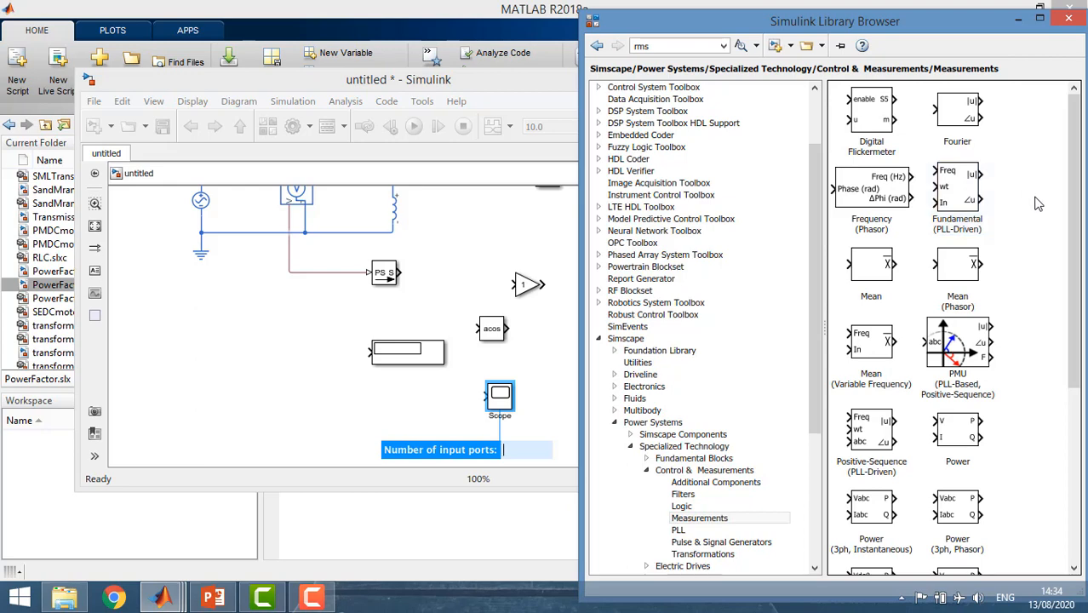
- Add a single-phase Power block from the Measurements library above the Gain block in the model
scroll(1062, 241, down, 2)
scroll(1062, 241, down, 5)
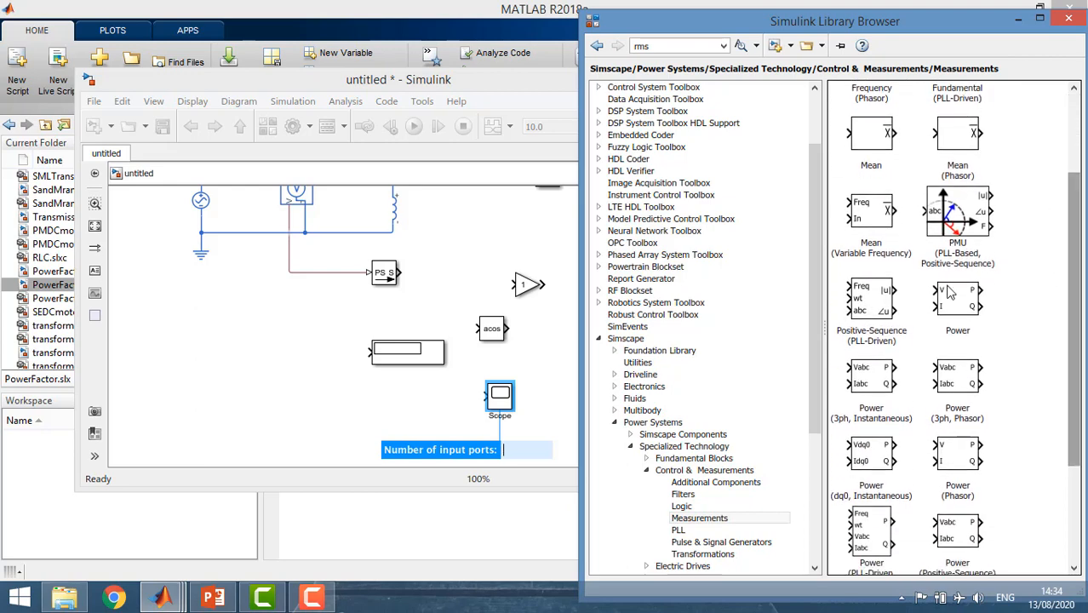
drag(954, 303, 467, 223)
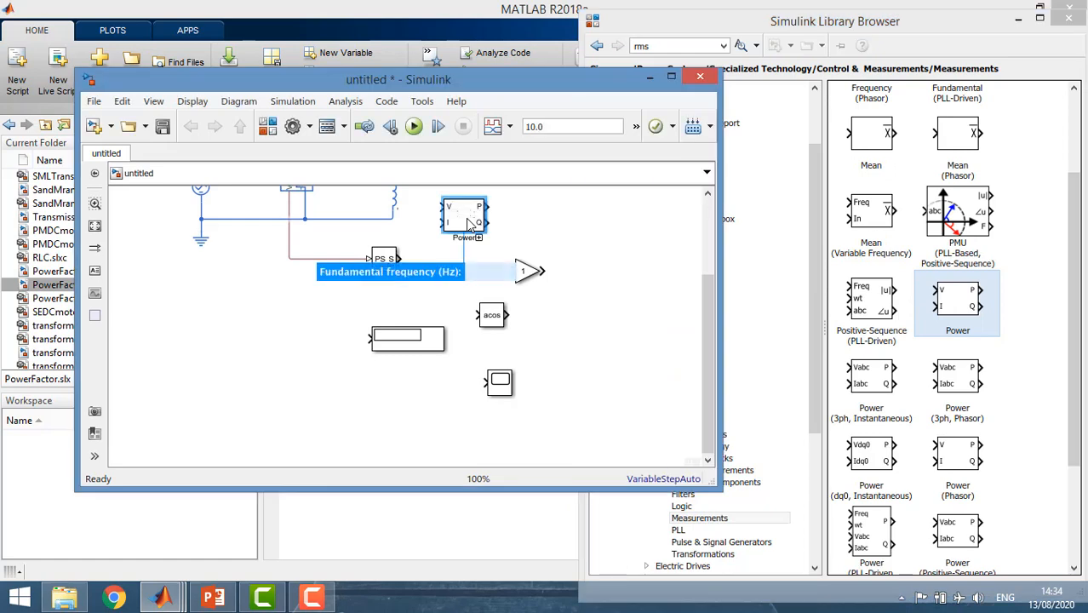
- Add two RMS blocks from the Measurements library below the Scope and place them level with each other
drag(1072, 263, 1071, 336)
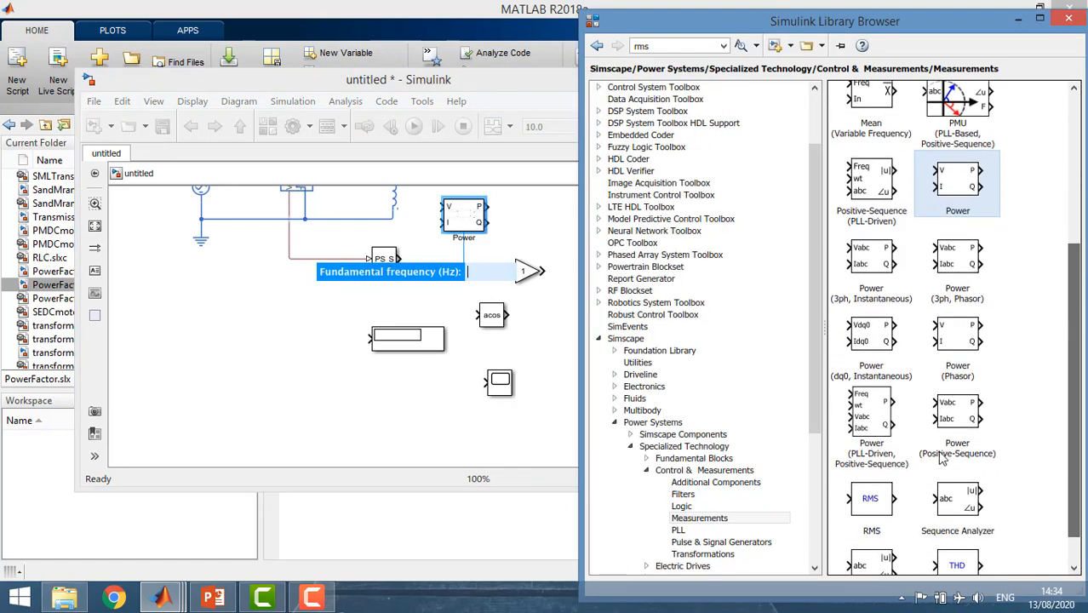
click(881, 504)
drag(882, 504, 455, 435)
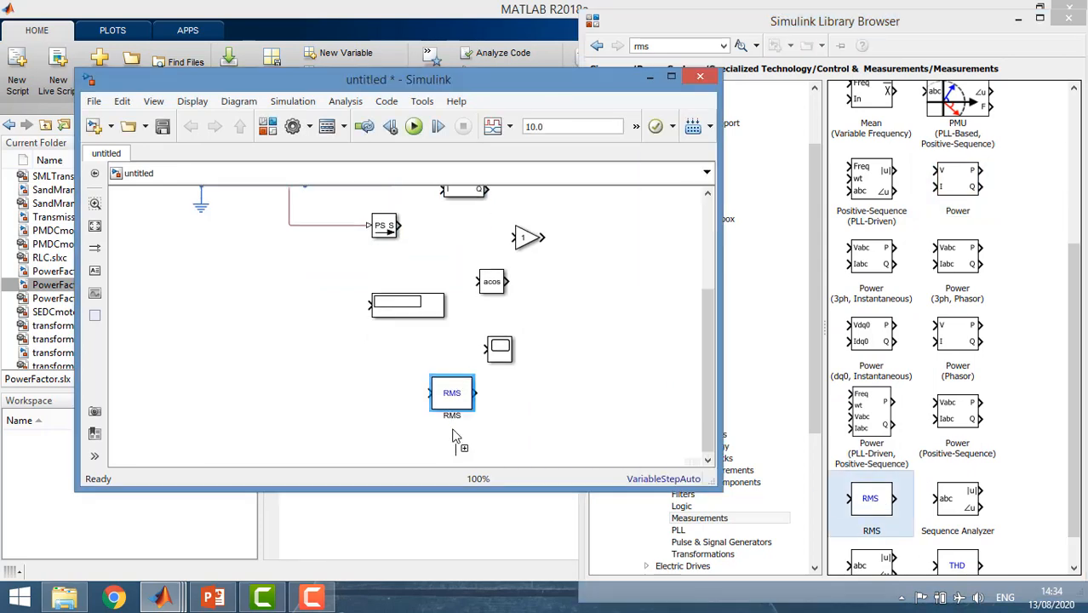
drag(880, 511, 537, 415)
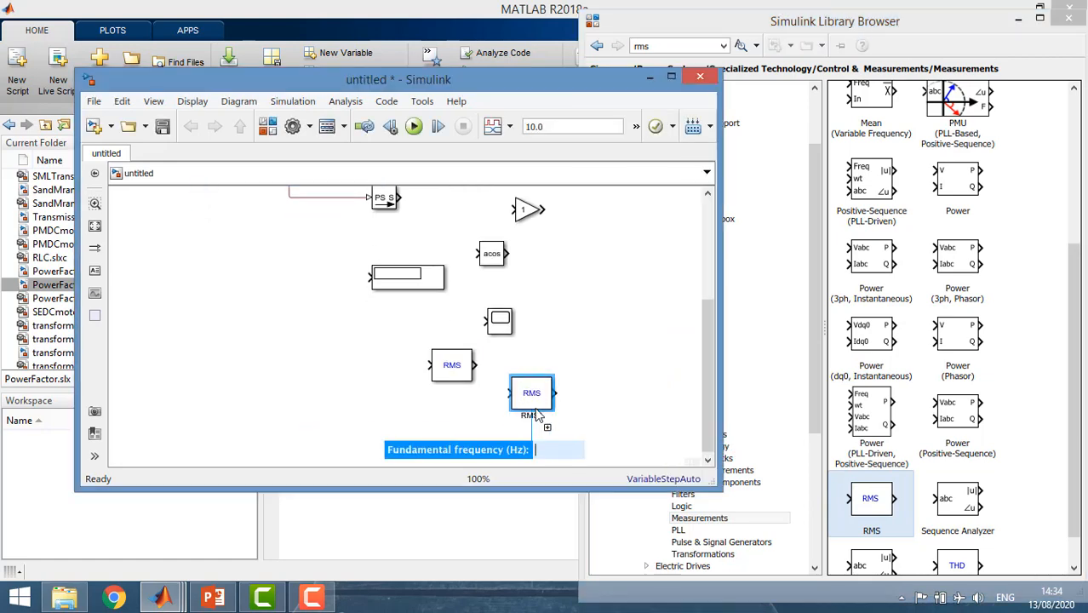
drag(533, 401, 602, 401)
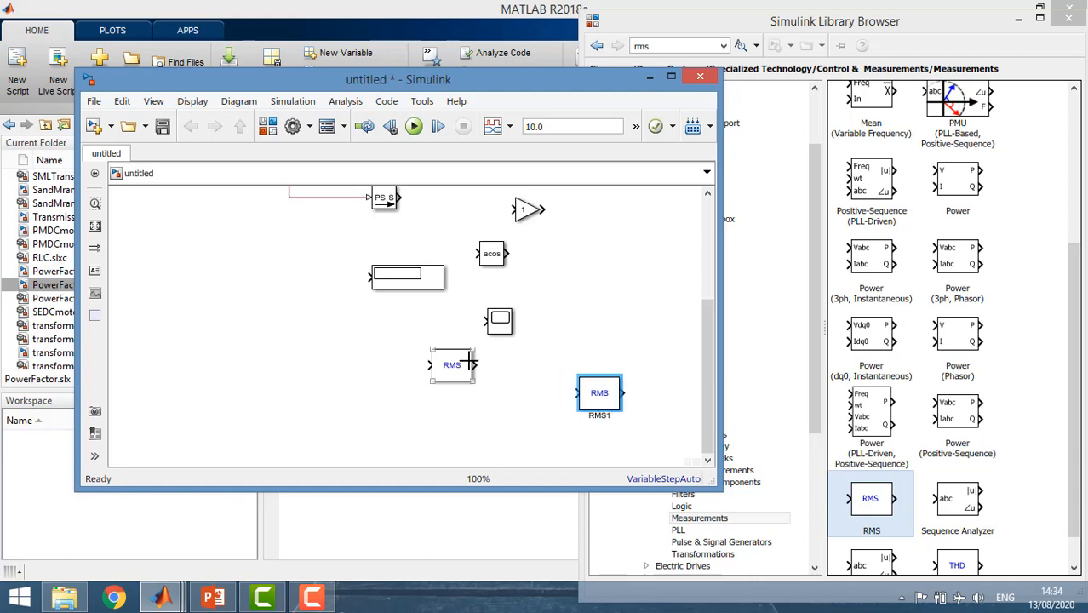
drag(464, 370, 464, 397)
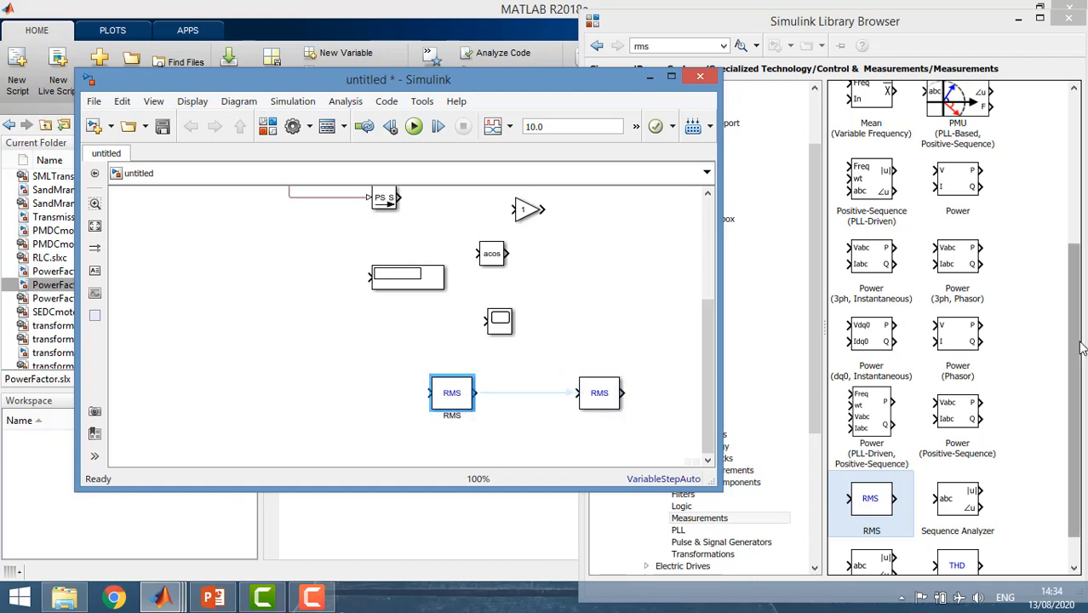
- Minimize the library browser, reposition the upper Display, Divide and Power blocks, and shift the voltage-side PS-Simulink Converter toward the circuit
drag(1080, 348, 1080, 266)
click(405, 360)
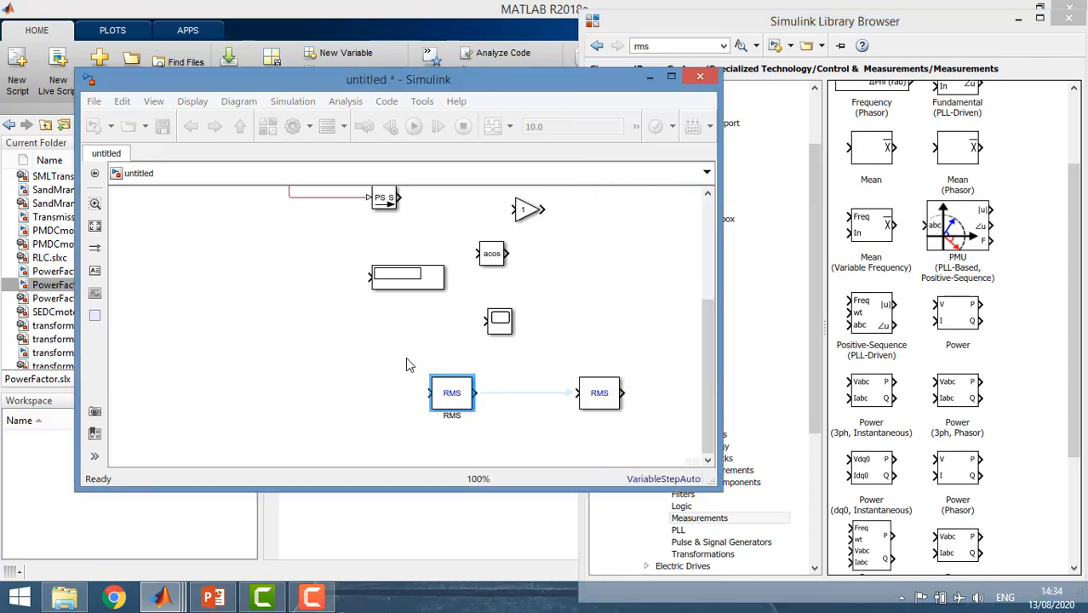
drag(704, 346, 702, 241)
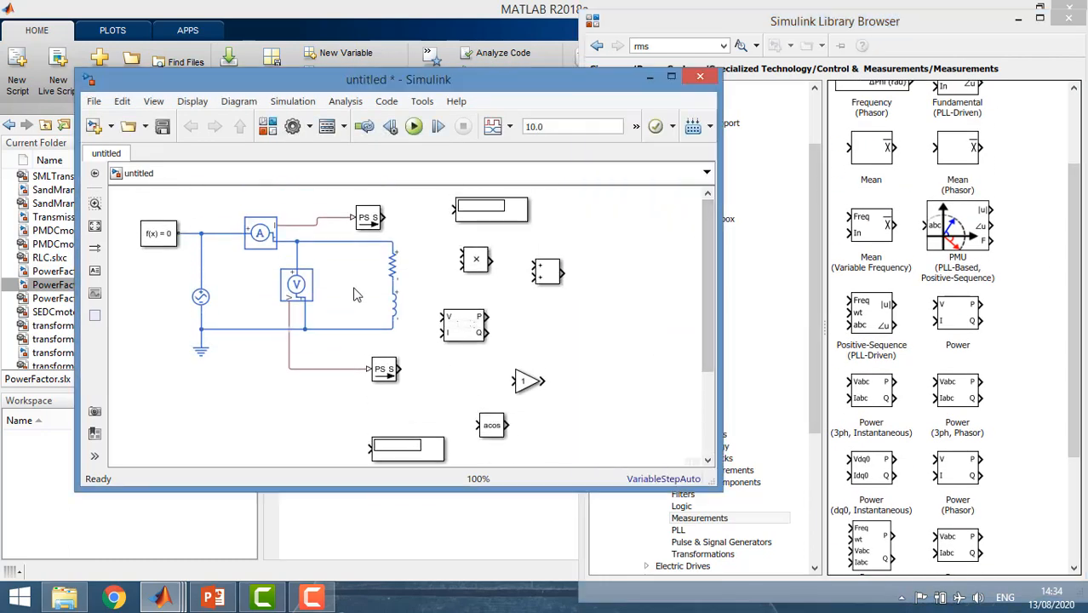
click(1019, 18)
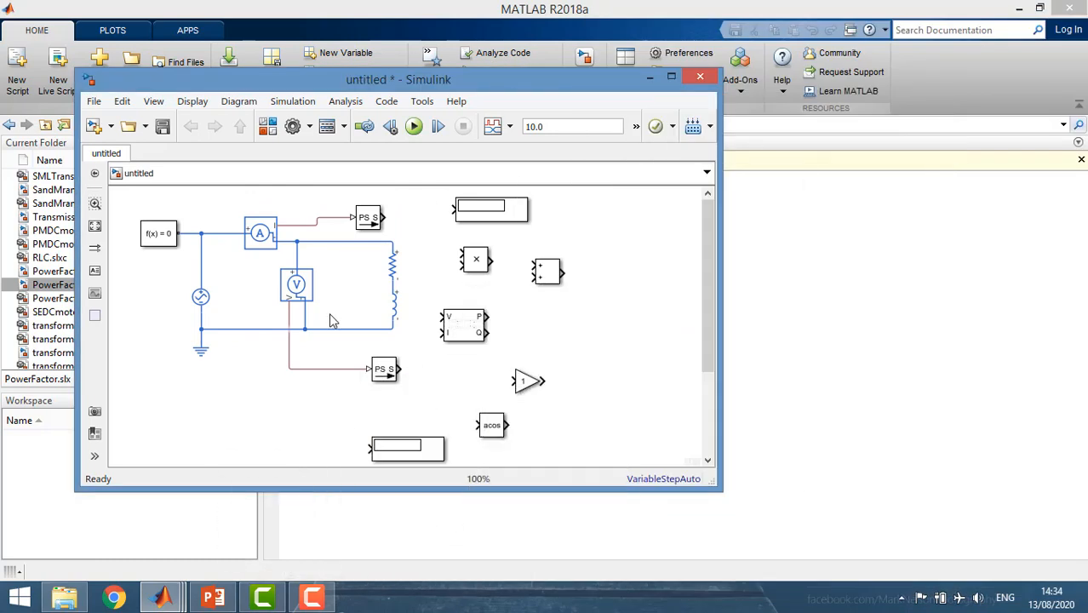
drag(489, 207, 514, 176)
drag(489, 292, 488, 254)
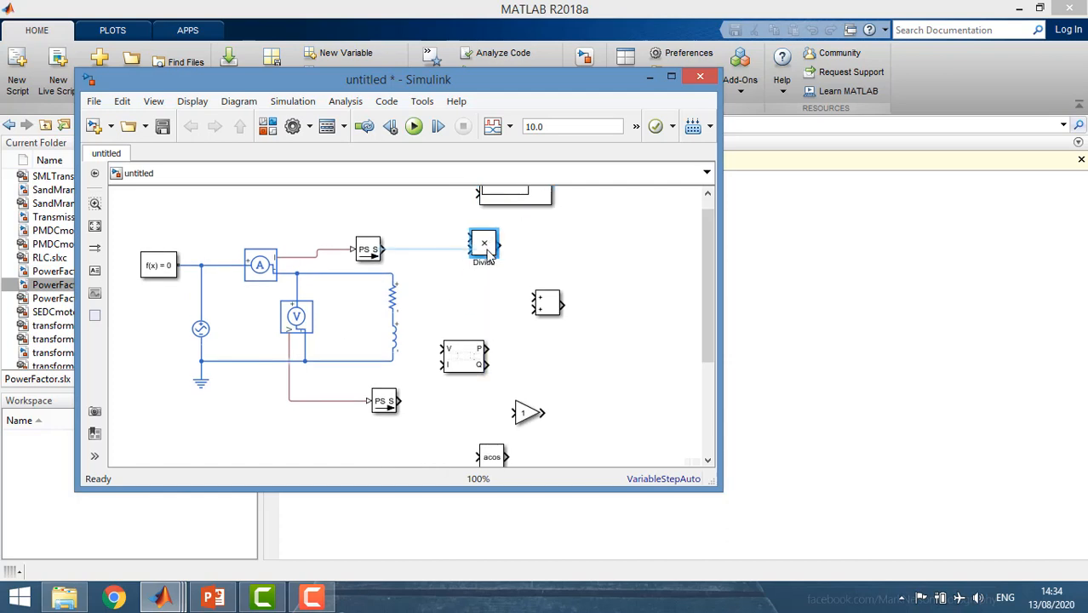
drag(466, 354, 470, 302)
mouse_move(393, 407)
mouse_down()
mouse_move(361, 410)
mouse_move(380, 410)
mouse_up()
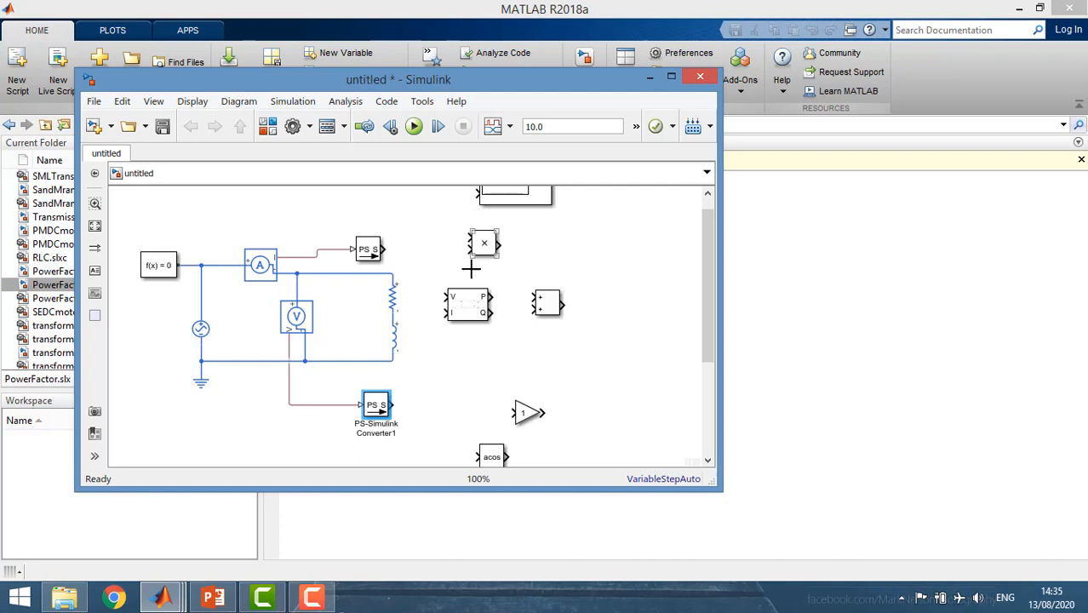
- Connect the voltage-side PS-Simulink Converter to an RMS block, and move the Gain and acos blocks up beneath the Add block
scroll(670, 284, down, 1)
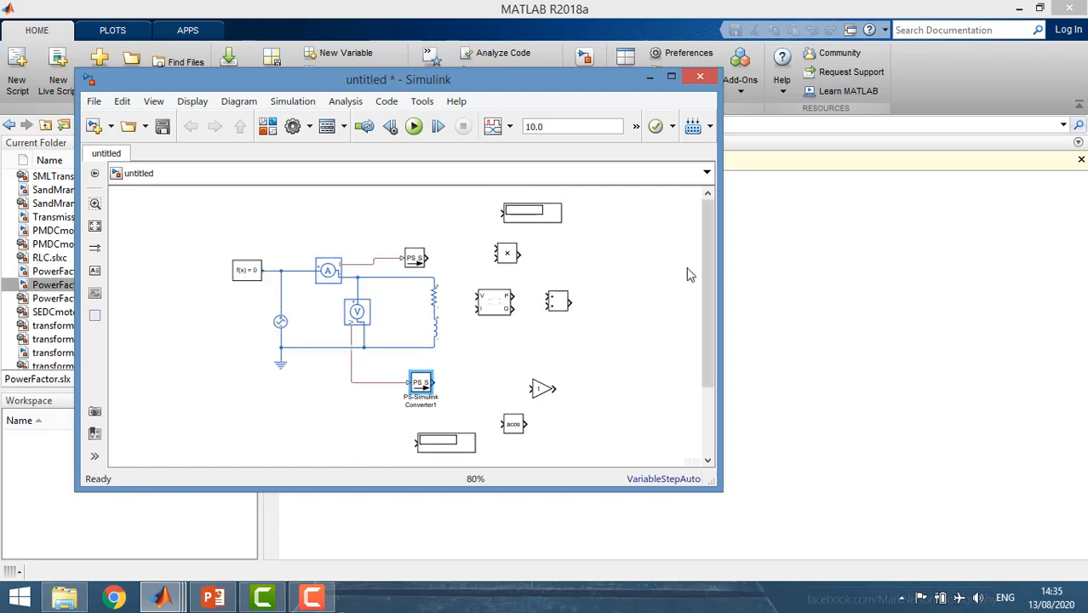
scroll(703, 272, down, 2)
drag(443, 490, 443, 536)
drag(473, 477, 435, 318)
drag(540, 324, 619, 300)
drag(519, 361, 545, 287)
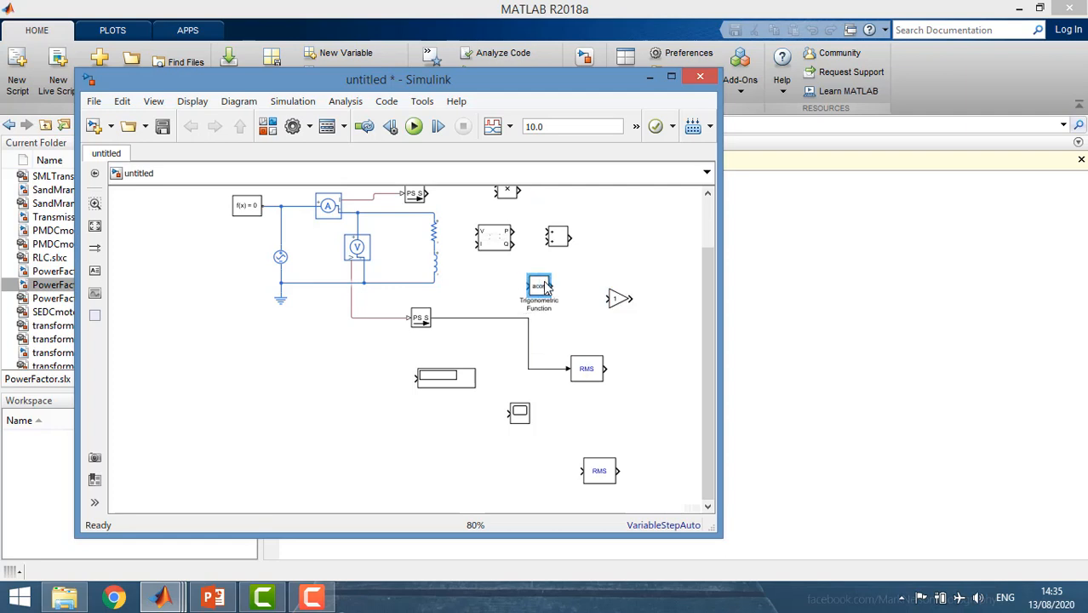
- Place the other RMS block above the circuit, fed by the current-side PS-Simulink Converter, and align that converter with the Current Sensor output
drag(704, 317, 712, 296)
drag(602, 498, 428, 280)
drag(722, 294, 802, 294)
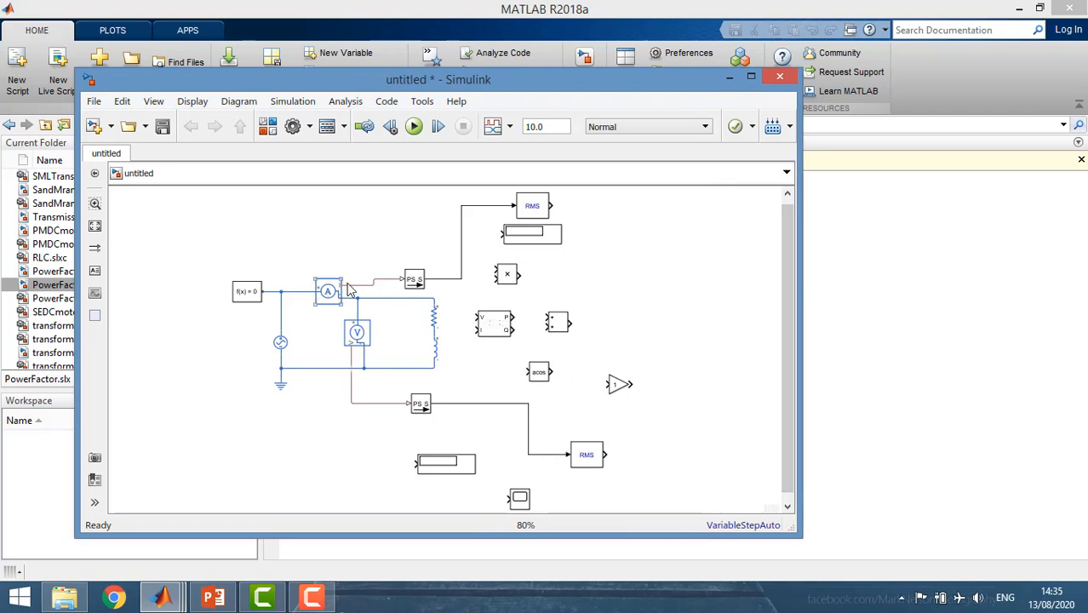
drag(417, 282, 412, 287)
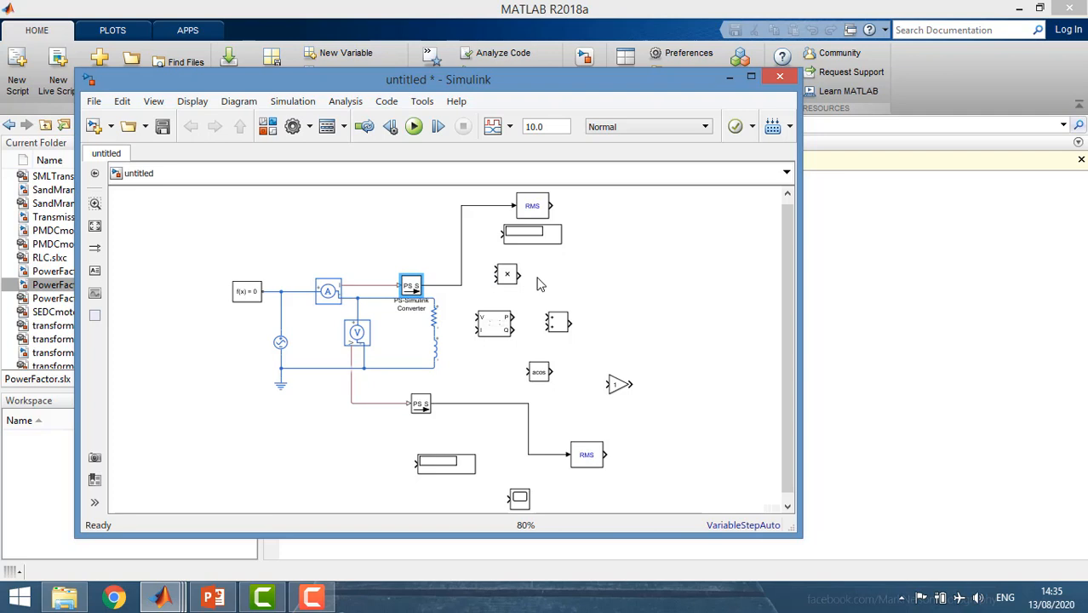
- Move the Divide block to the far side of the current RMS block and connect that RMS output to its first input
mouse_move(508, 274)
mouse_down()
mouse_move(755, 245)
mouse_move(760, 202)
mouse_up()
drag(748, 196, 556, 209)
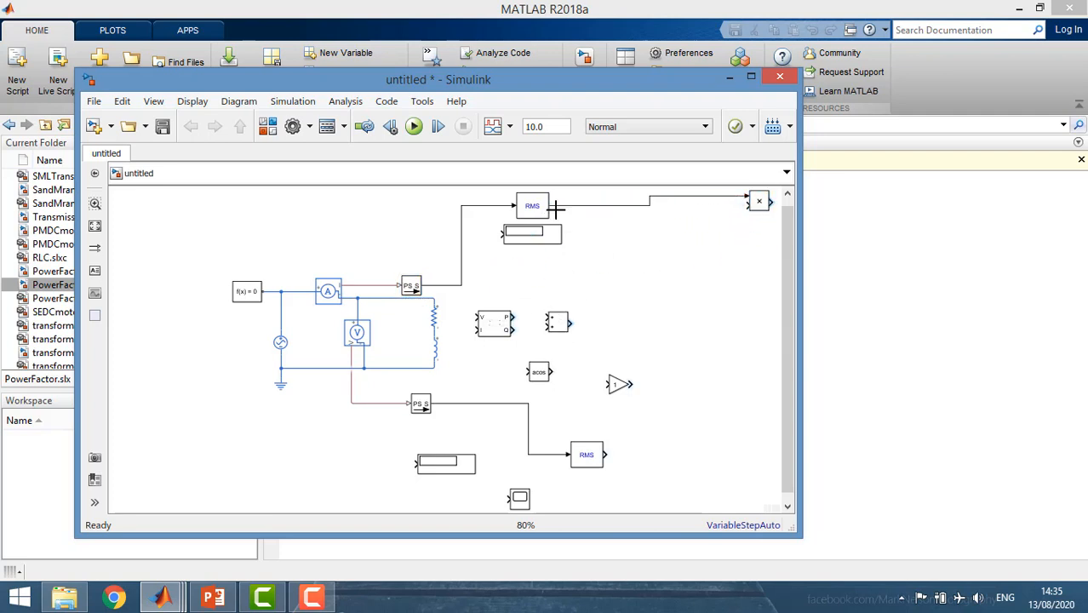
- Connect the voltage RMS output to the Divide block's second input, attach a Display to the Divide output and label that signal S
mouse_move(605, 454)
mouse_down()
mouse_move(760, 340)
mouse_move(747, 207)
mouse_up()
drag(549, 243, 896, 230)
drag(823, 230, 837, 208)
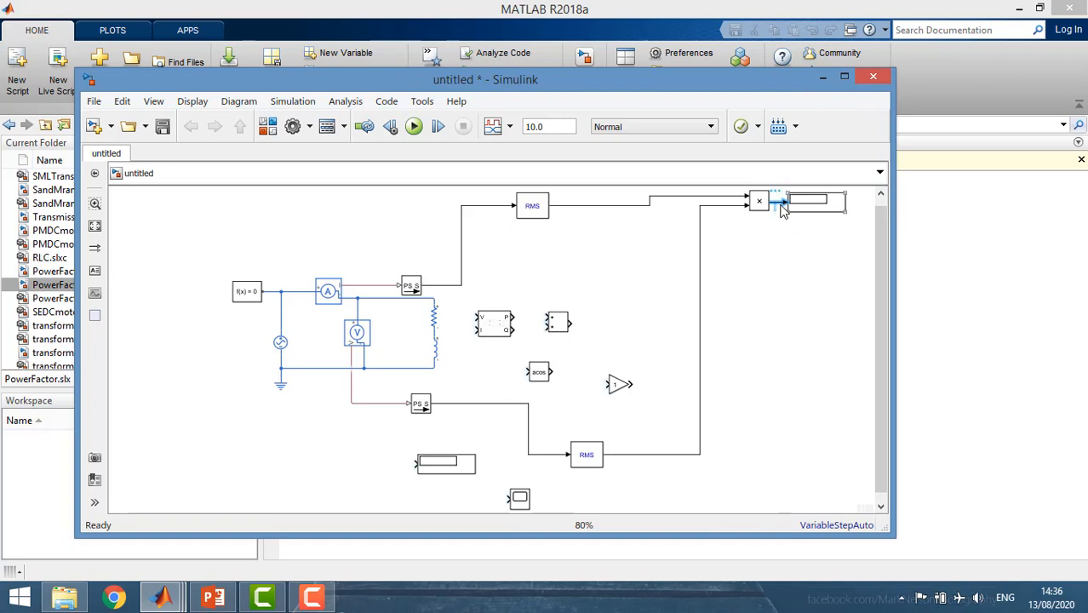
click(792, 244)
- Feed the Power block's V and I inputs from the voltage and current converters, and set its fundamental frequency to 50 Hz
drag(475, 318, 445, 402)
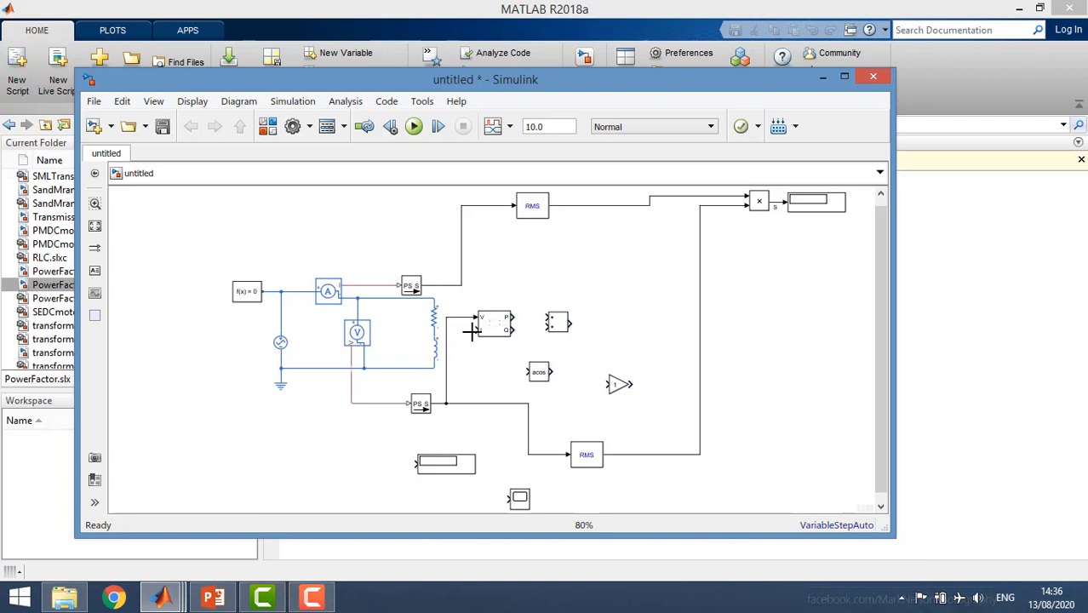
mouse_move(474, 328)
mouse_down()
mouse_move(450, 303)
mouse_move(455, 285)
mouse_up()
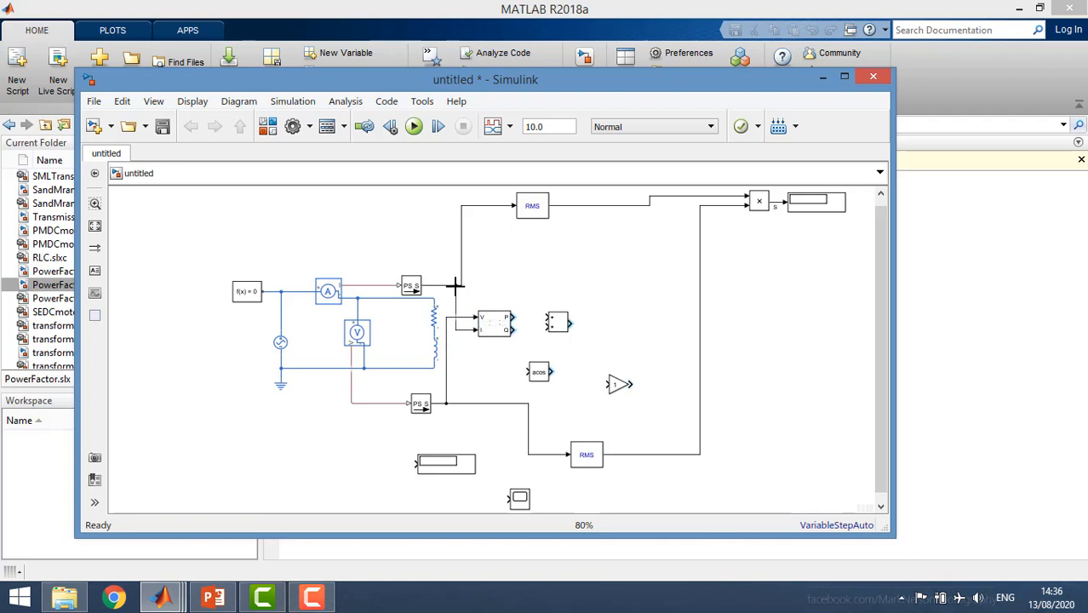
click(496, 322)
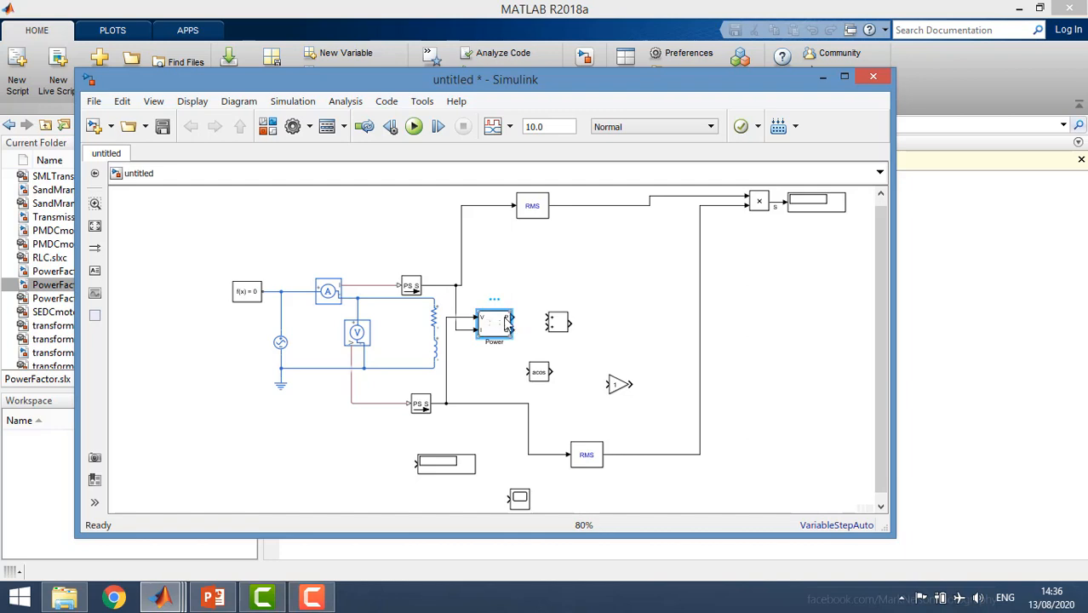
scroll(506, 322, up, 3)
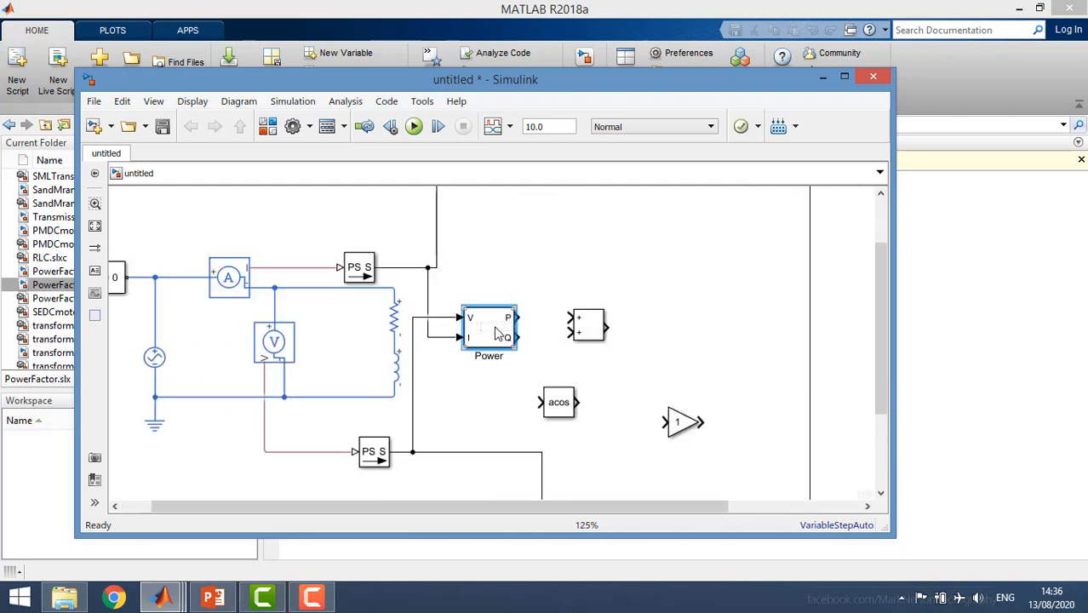
double_click(498, 332)
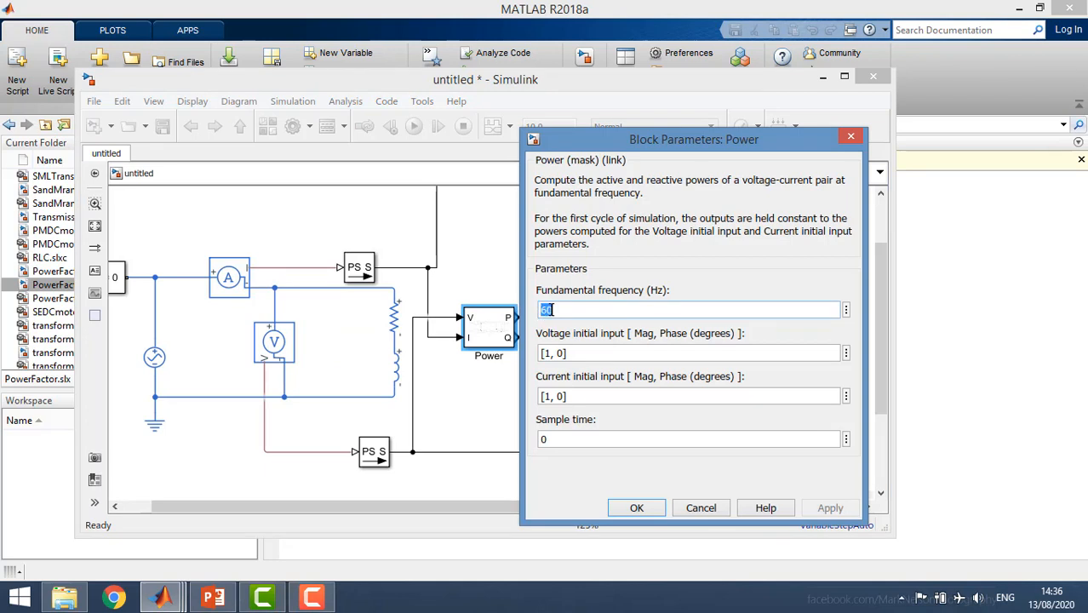
text(50)
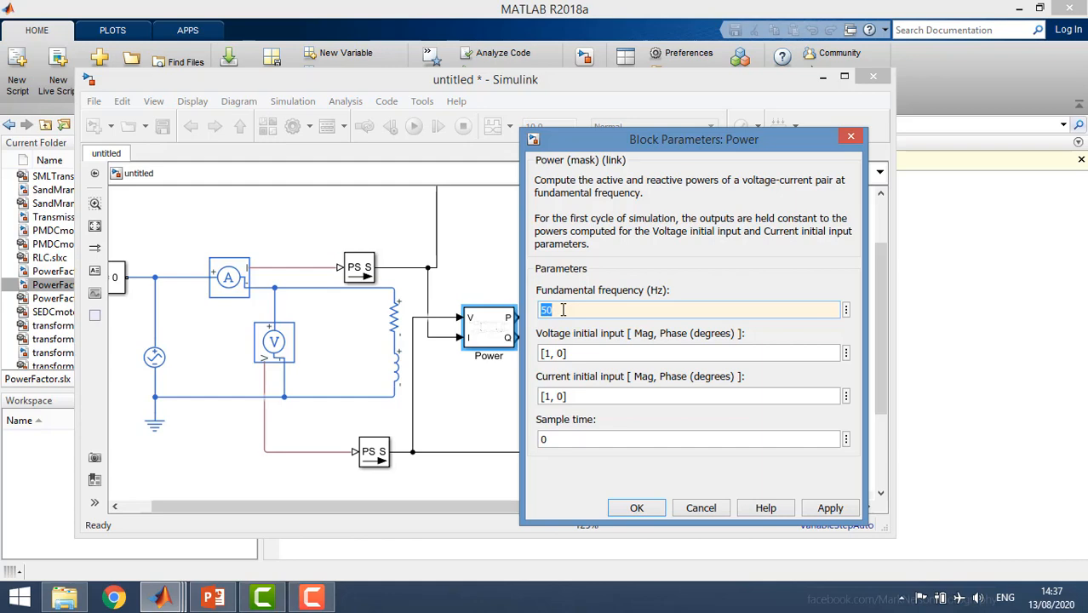
click(630, 513)
- Place a copy of the Divide block between the Power and Add blocks and connect Power output P to both of its inputs
scroll(533, 364, down, 2)
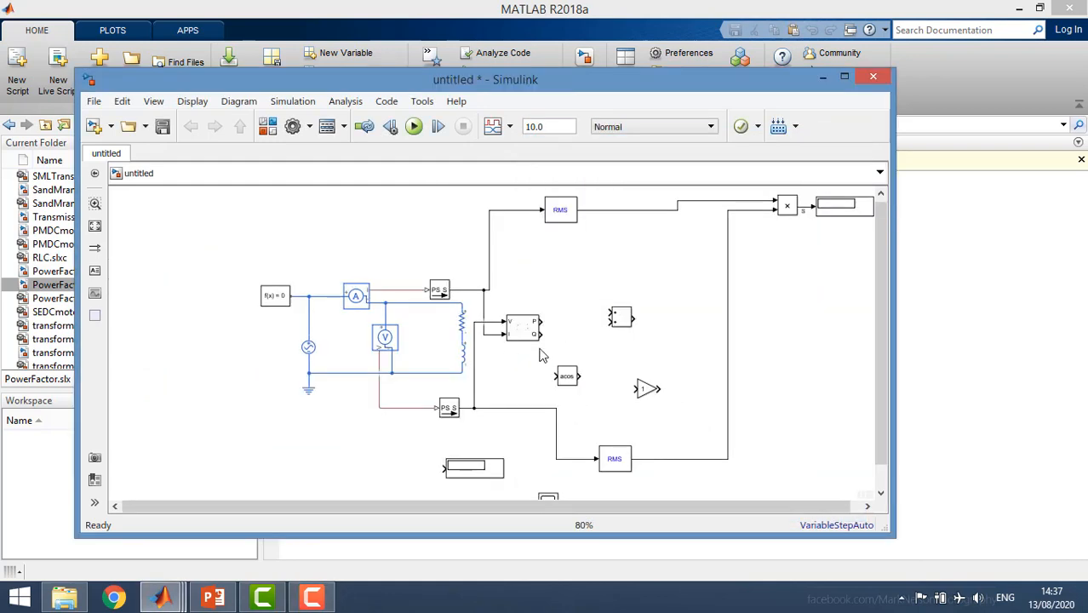
scroll(536, 340, up, 2)
click(534, 317)
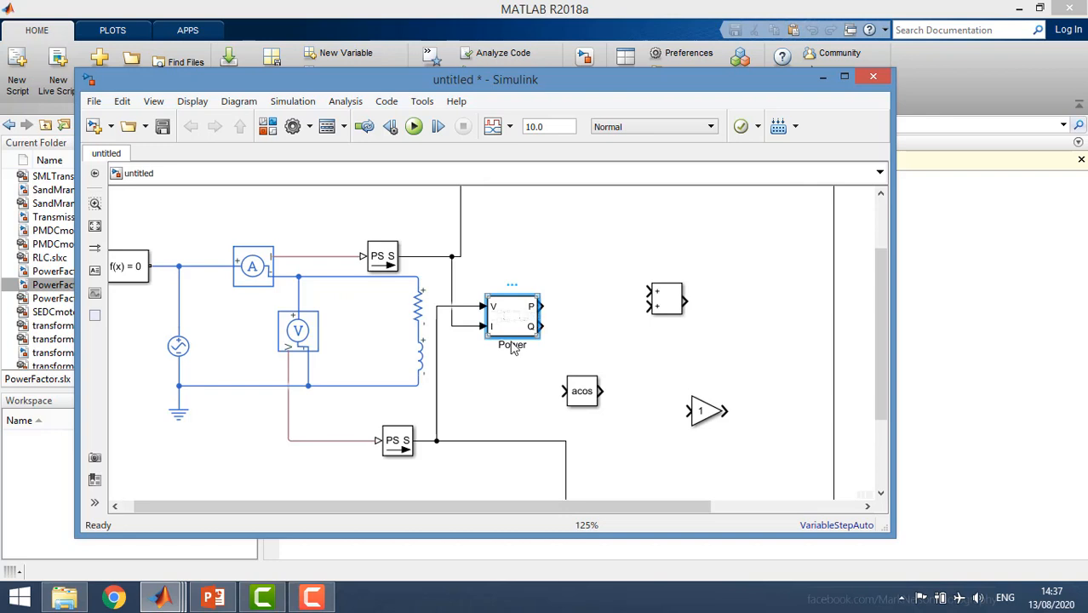
scroll(734, 297, down, 2)
scroll(741, 279, up, 1)
drag(881, 358, 882, 249)
click(866, 210)
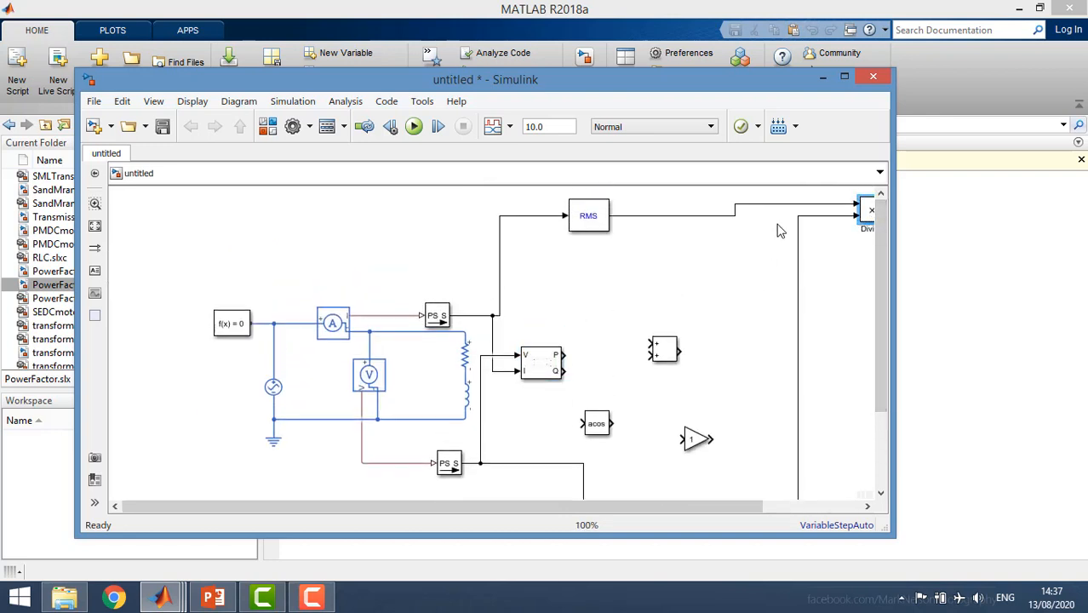
key(ctrl+c)
key(ctrl+v)
drag(586, 338, 694, 358)
click(625, 359)
drag(626, 359, 563, 355)
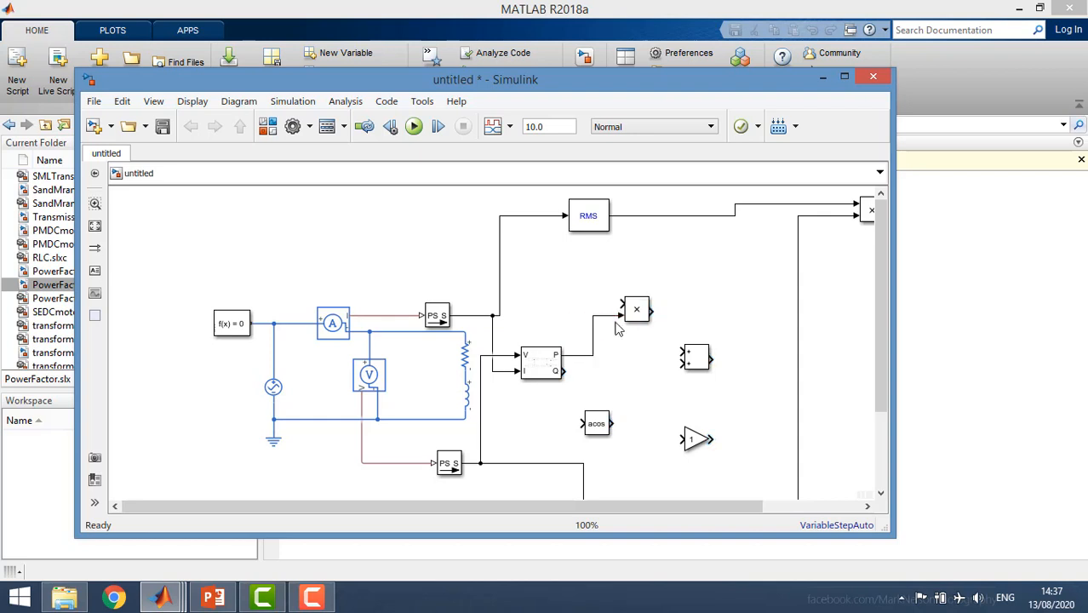
drag(622, 304, 597, 315)
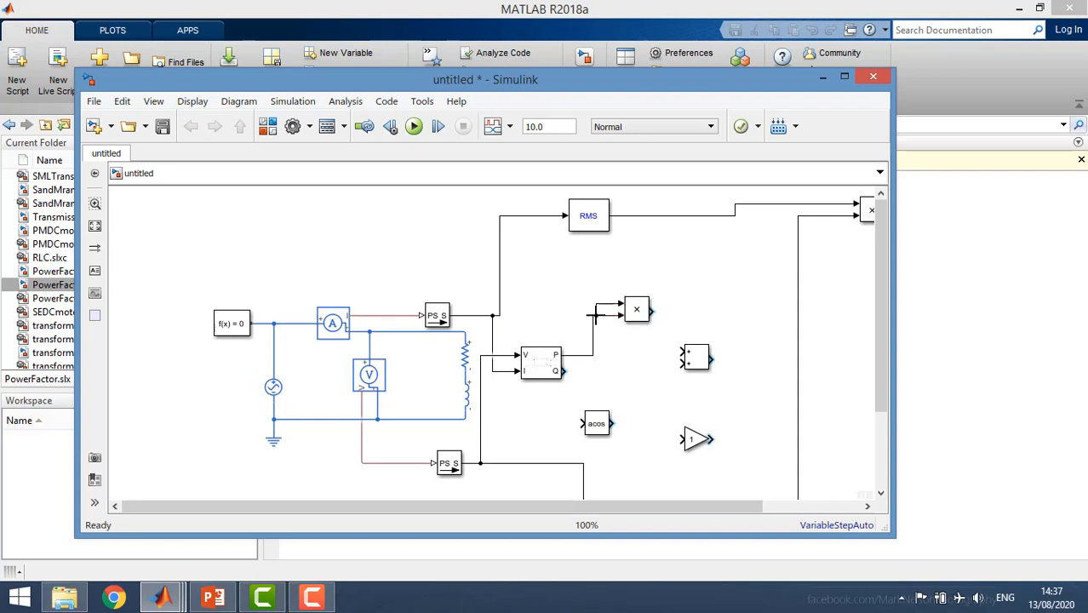
- Add another Divide copy with both inputs fed by Power output Q, and connect both product outputs to the Add block
key(ctrl+v)
drag(621, 394, 638, 378)
click(612, 372)
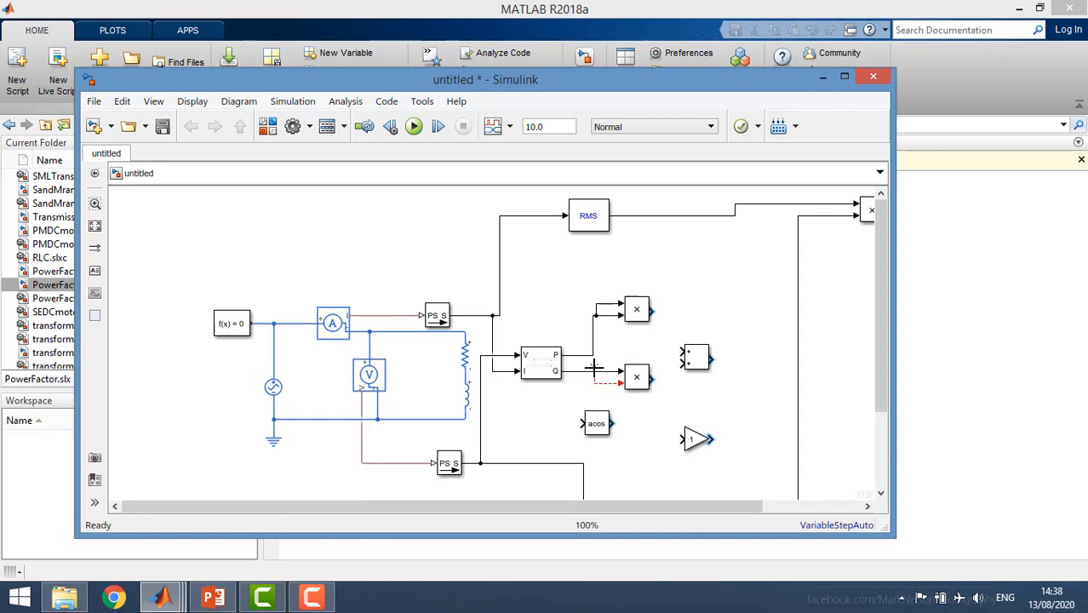
drag(593, 372, 637, 393)
drag(639, 322, 638, 351)
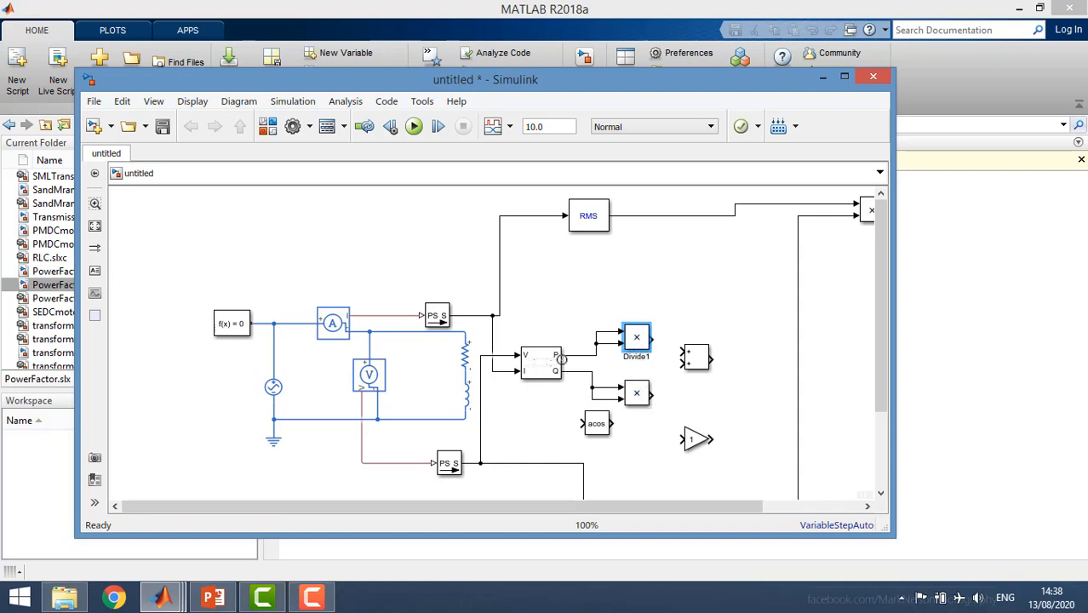
drag(682, 352, 653, 340)
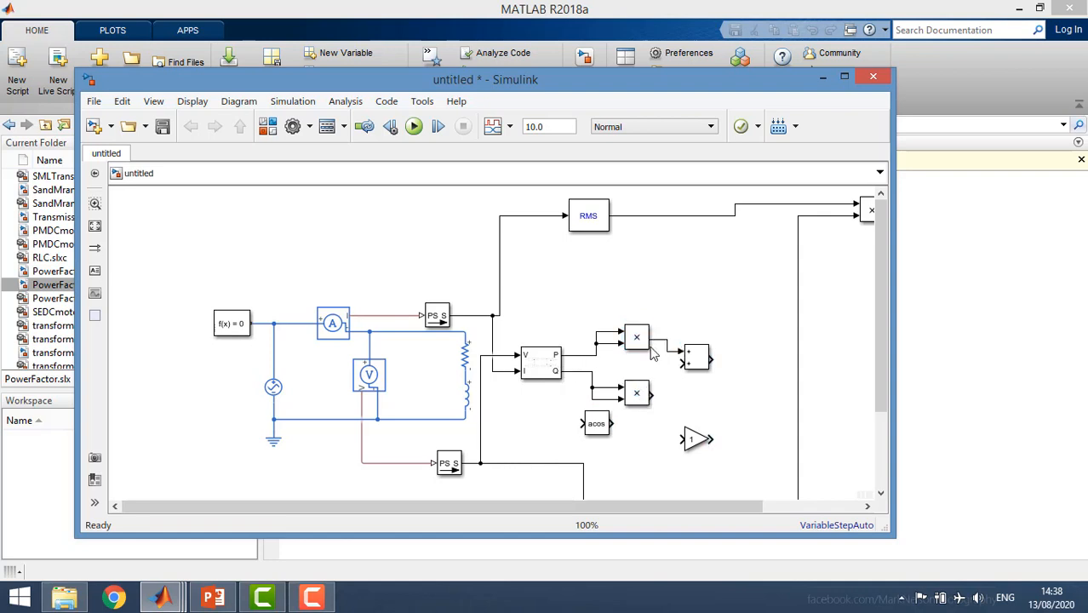
drag(652, 393, 683, 364)
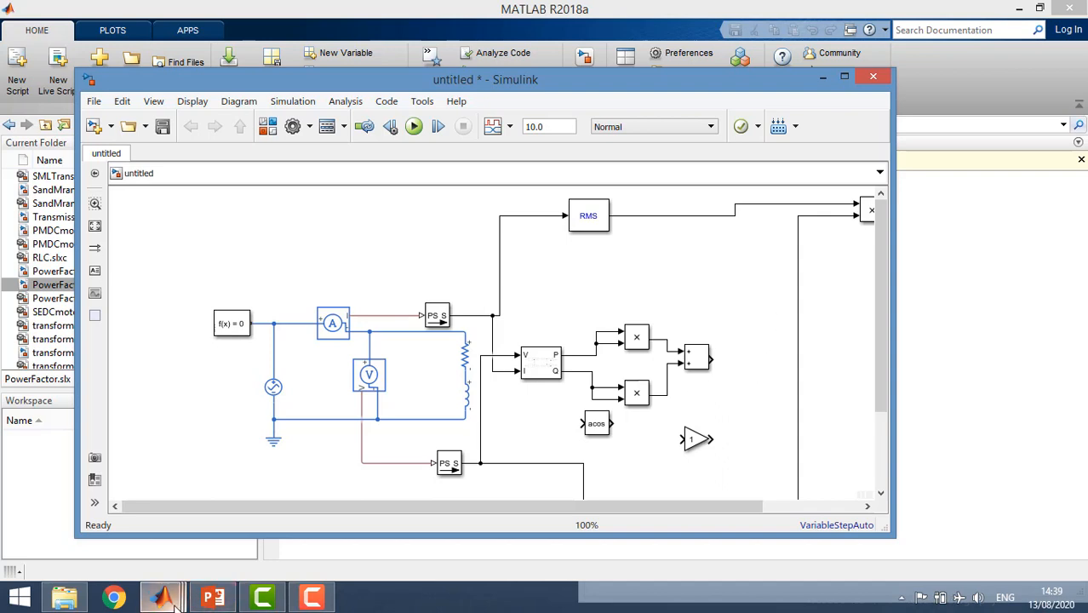
- Add a Sqrt block from the Math Operations library at the Add block's output and check its function setting
mouse_move(161, 598)
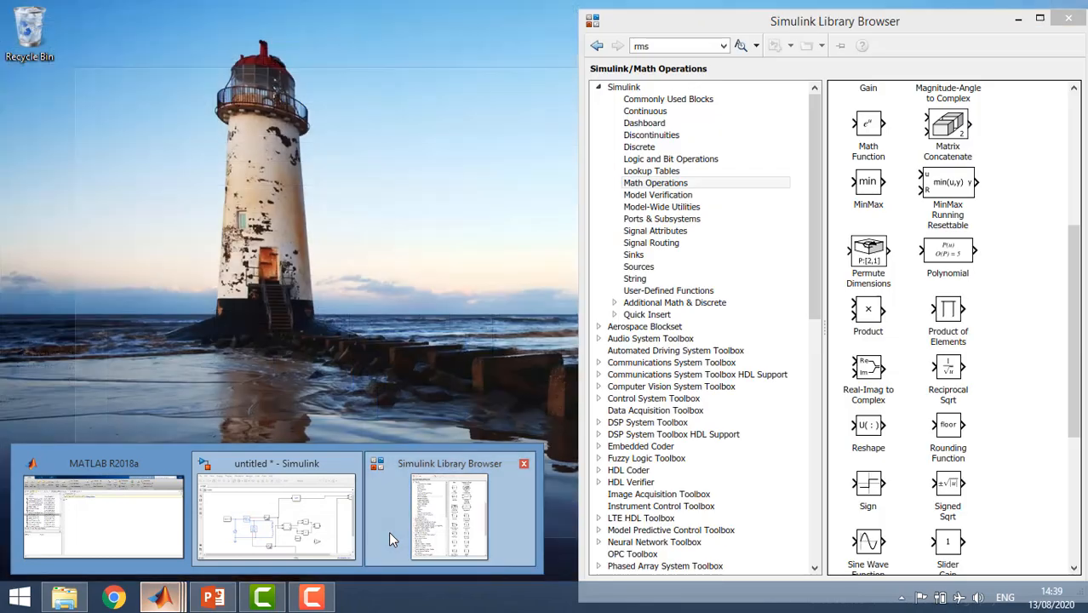
click(389, 537)
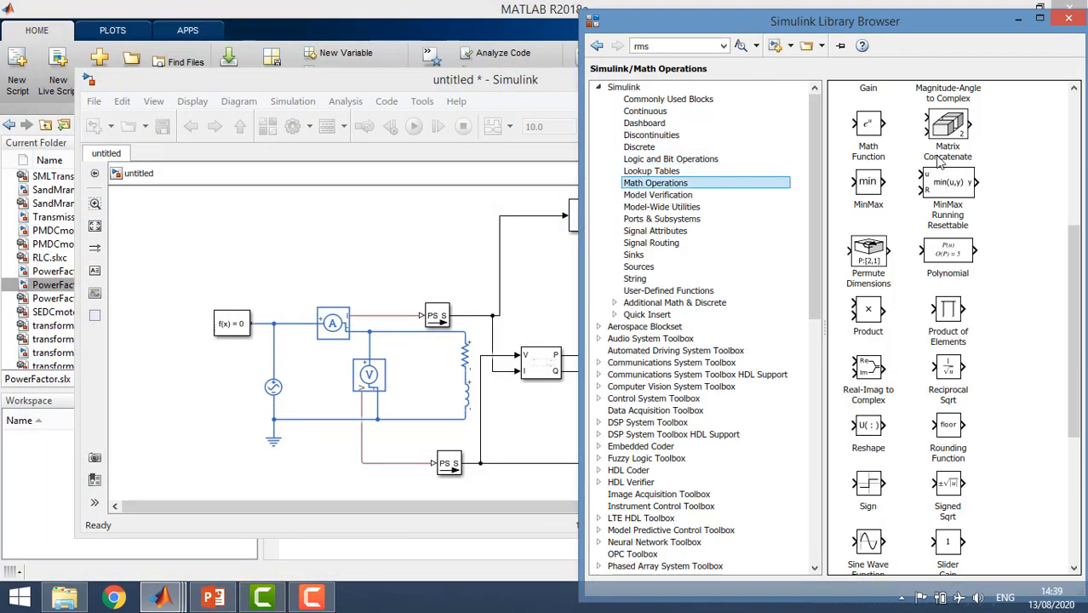
drag(1074, 317, 1075, 390)
click(869, 438)
drag(862, 436, 766, 369)
double_click(749, 362)
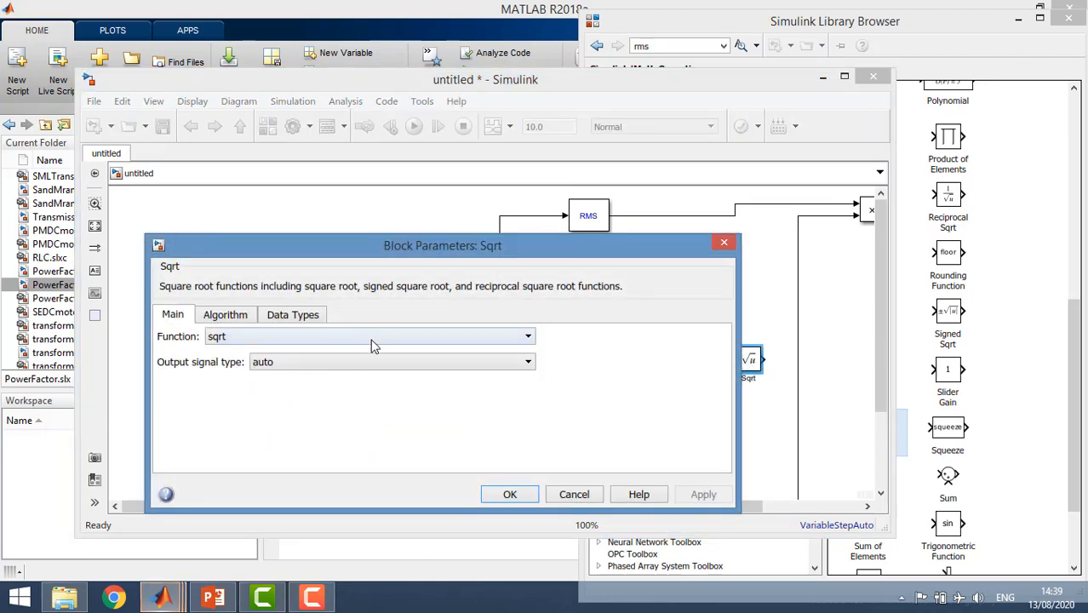
click(724, 244)
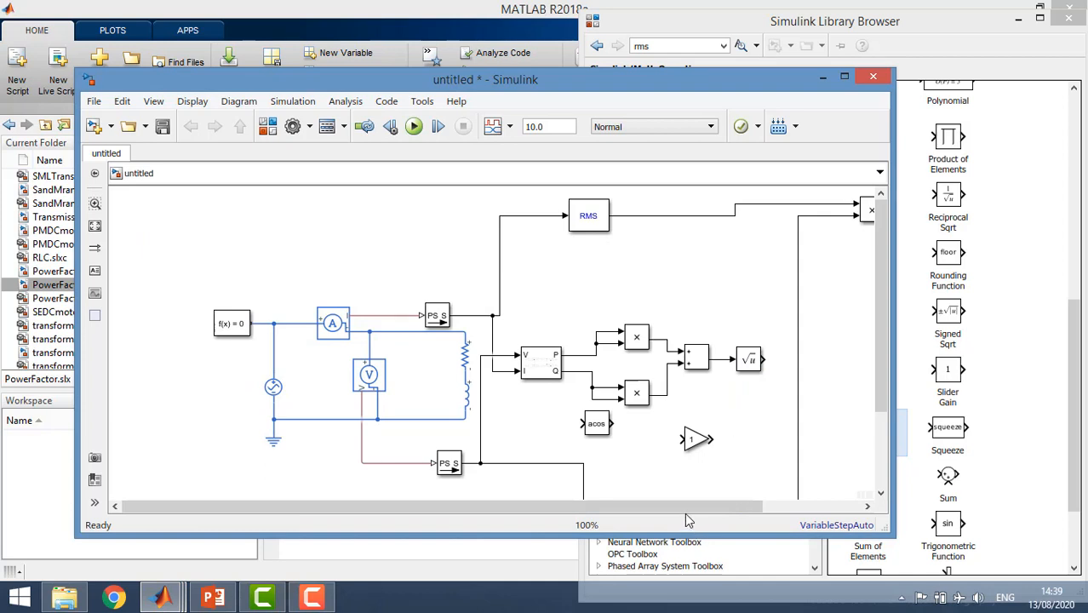
- Duplicate the apparent-power Display near the Sqrt block and move the voltage RMS signal line out of its way
drag(681, 506, 797, 460)
click(805, 217)
key(ctrl+c)
key(ctrl+v)
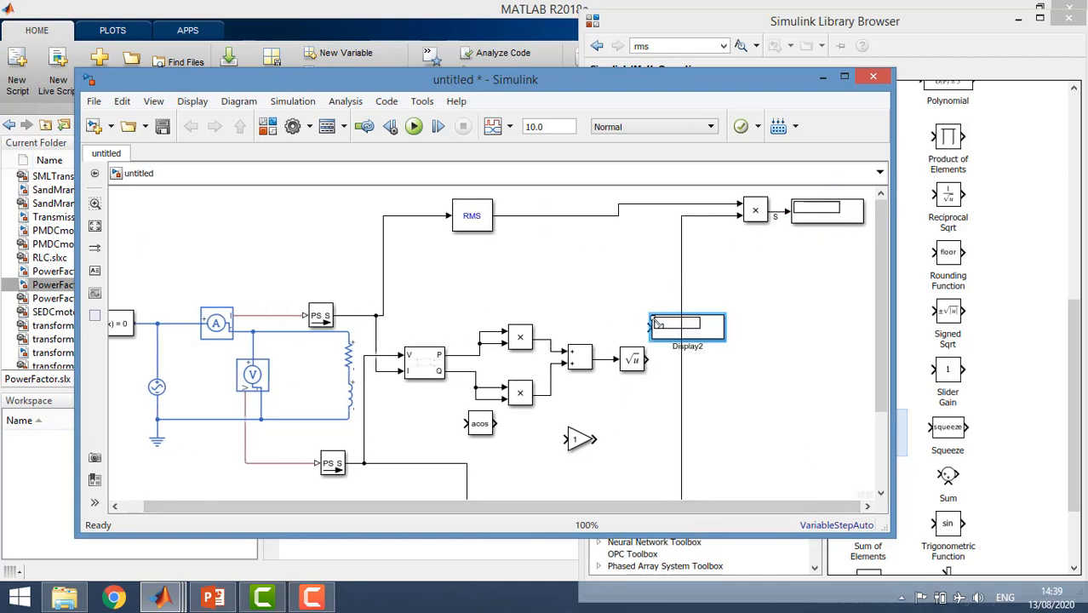
drag(681, 392, 726, 393)
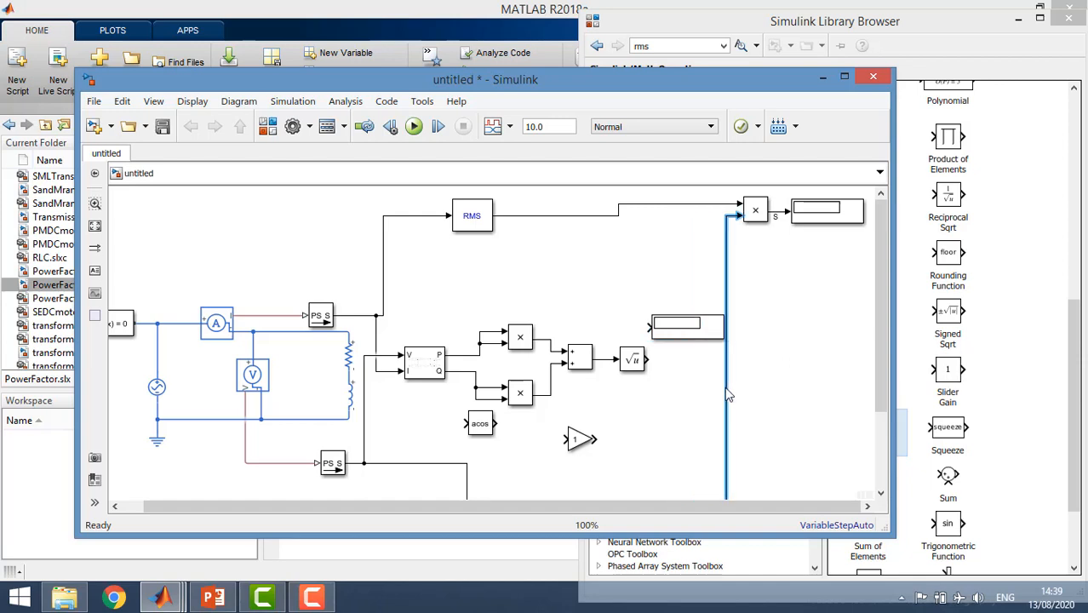
- Align the upper Divide and Display with the current RMS output, and attach the copied Display to the Sqrt output with signal label S
click(754, 222)
drag(755, 219, 754, 232)
drag(818, 224, 813, 238)
drag(683, 329, 692, 362)
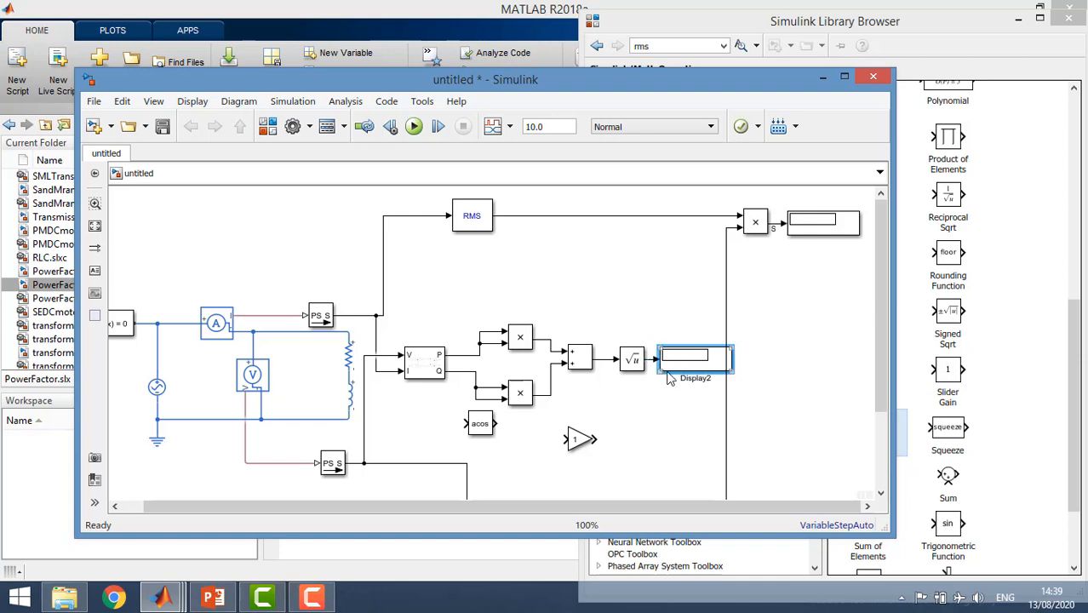
click(650, 358)
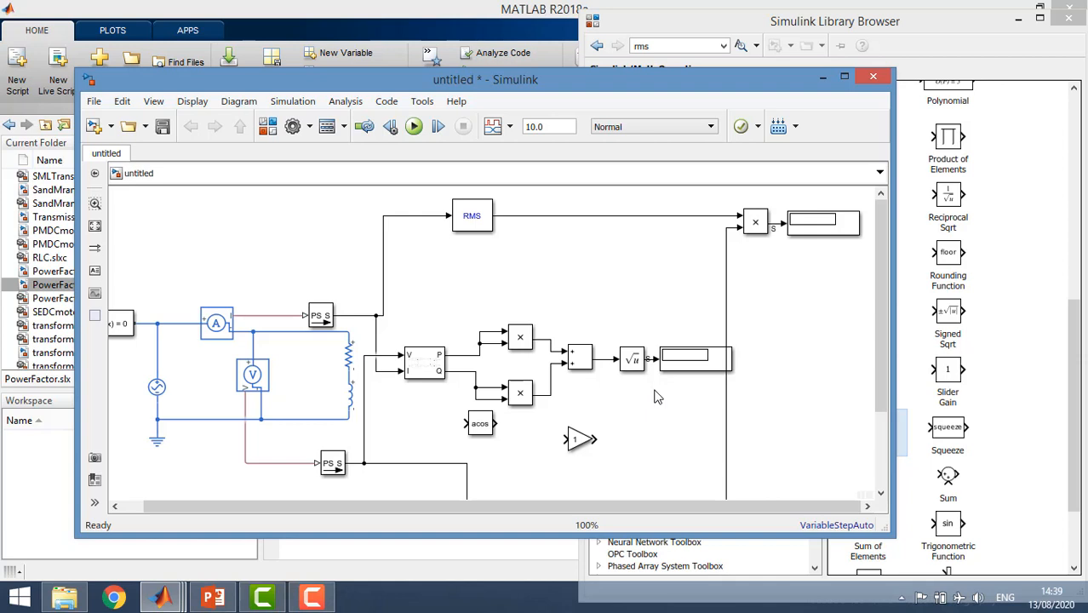
- Place a copy of the product block above the Sqrt block and set its number of inputs to */
click(517, 341)
click(517, 340)
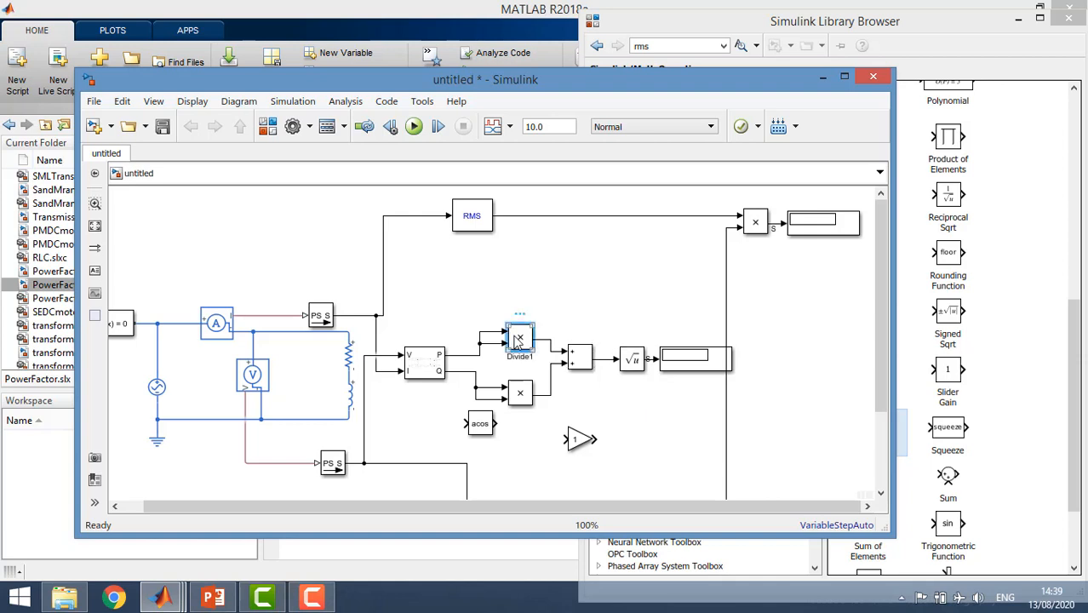
click(627, 317)
key(ctrl+v)
drag(632, 321, 624, 296)
double_click(631, 296)
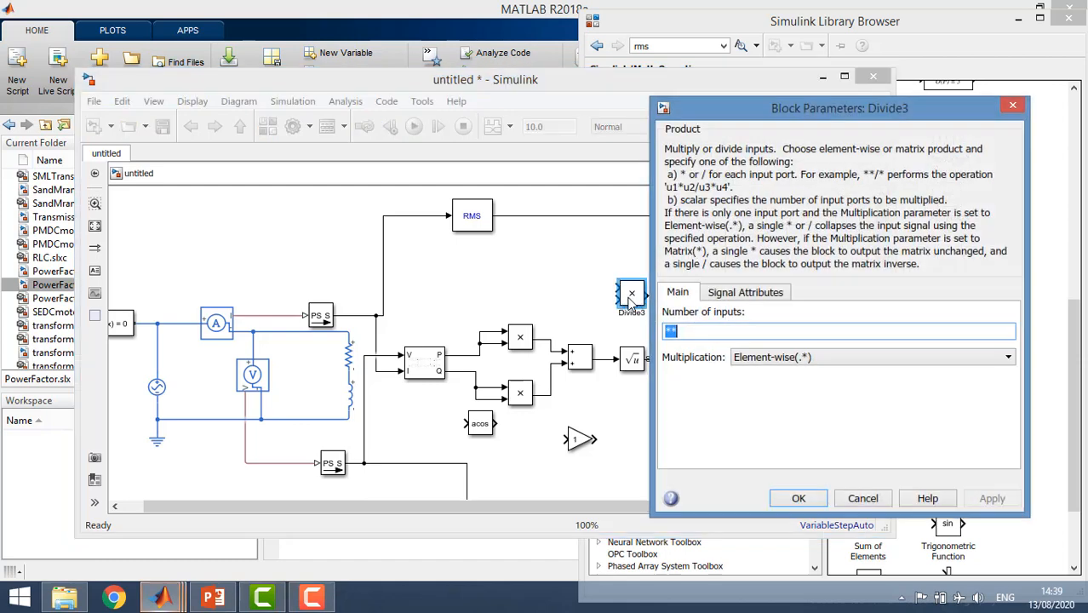
key(BackSpace)
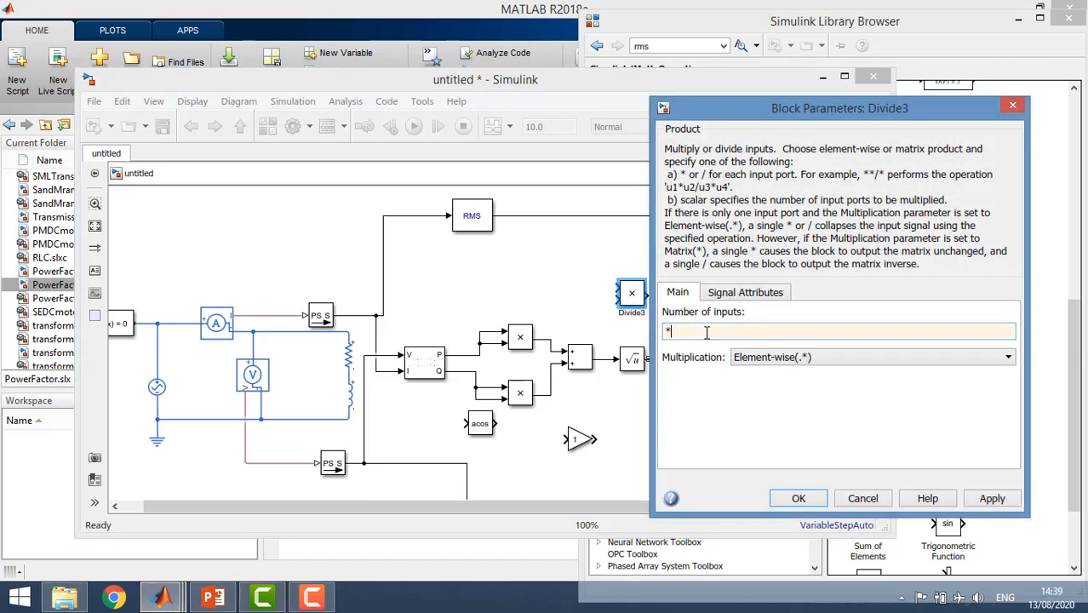
text(/)
key(Return)
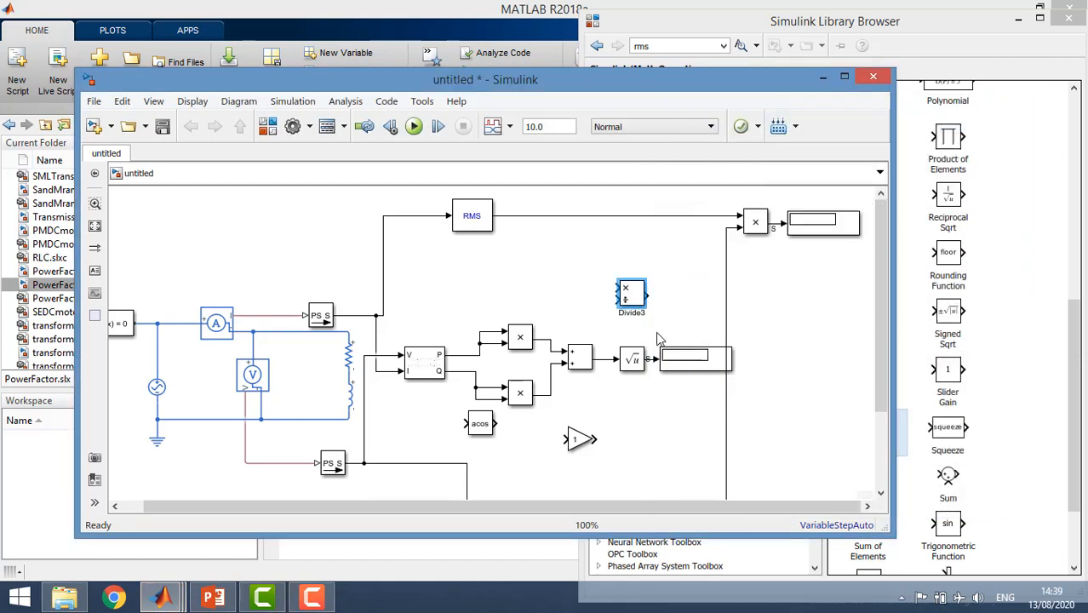
- Connect the */ block's multiply input to the Power block's P signal and its divide input to the Add output line
mouse_move(616, 289)
mouse_down()
mouse_move(535, 333)
mouse_move(494, 331)
mouse_up()
click(444, 367)
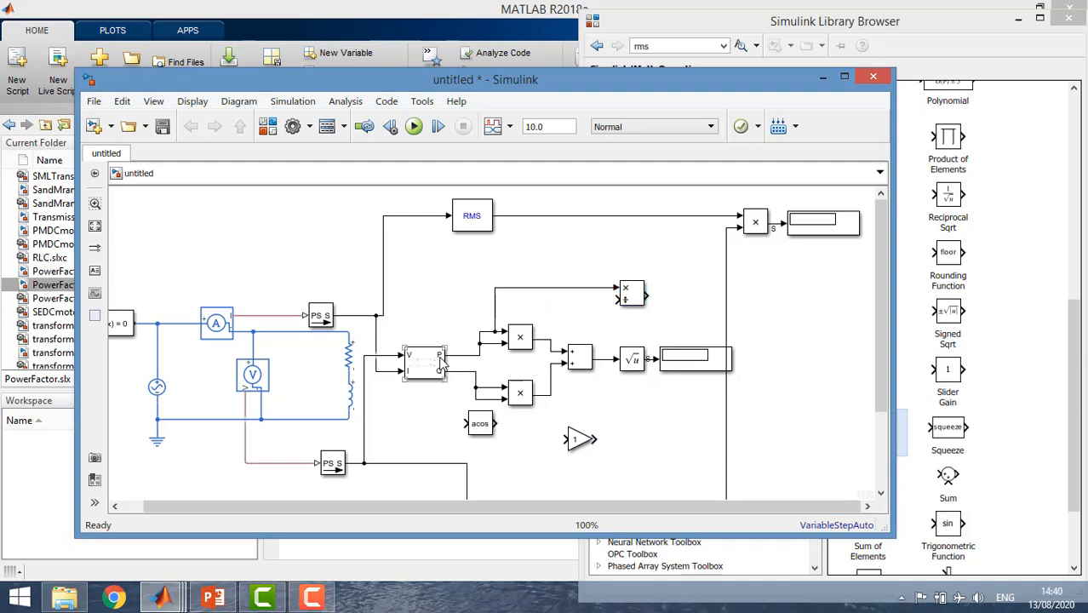
drag(618, 299, 601, 358)
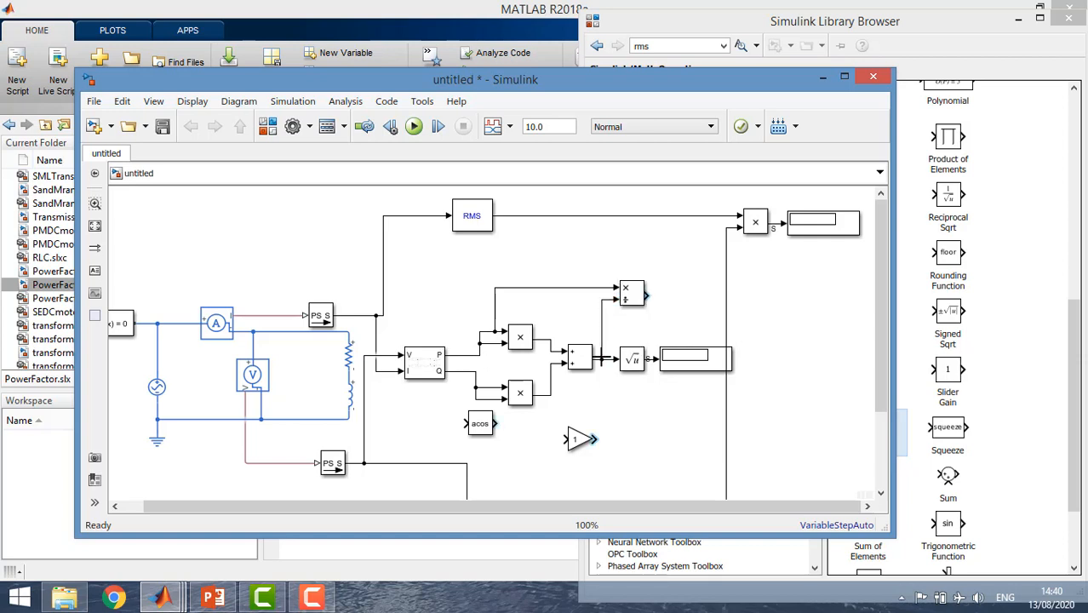
- Attach a copy of the Display to the */ block's output and shift the voltage RMS line to the Displays' outer edge
click(814, 231)
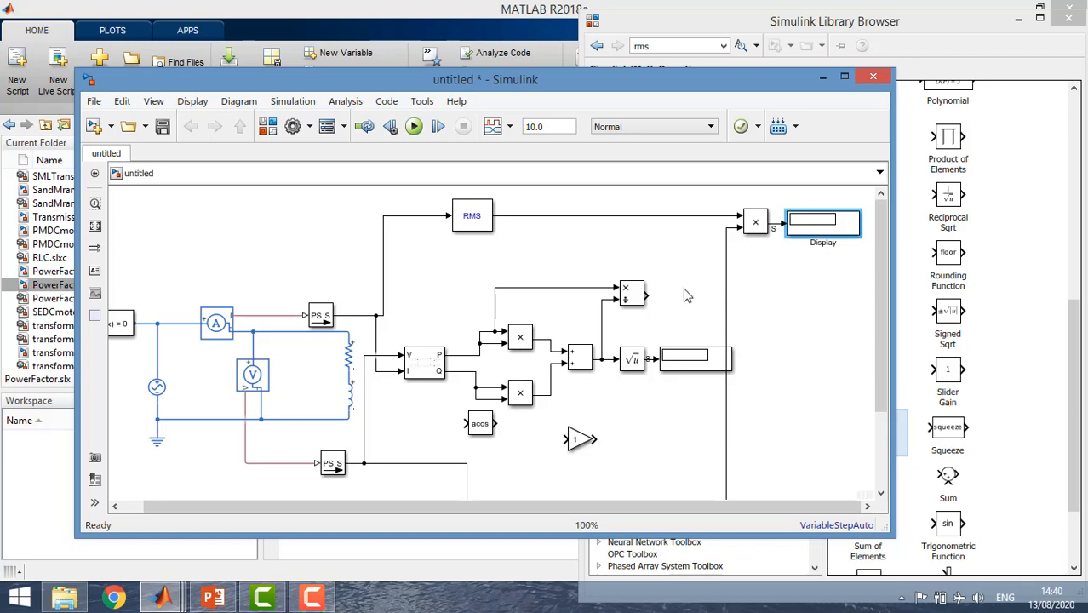
key(ctrl+c)
key(ctrl+v)
drag(691, 305, 652, 306)
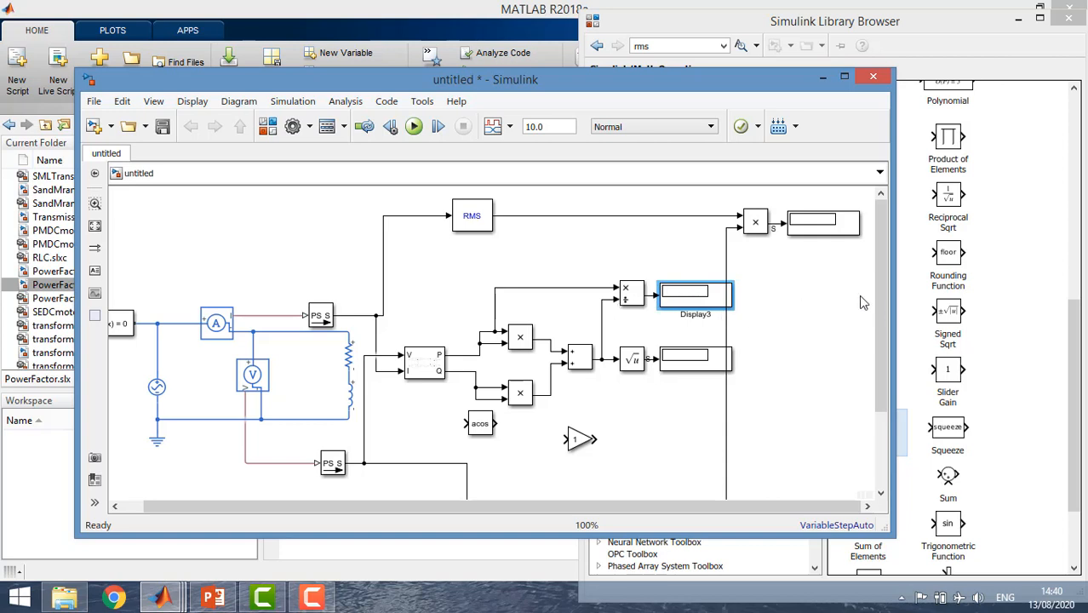
drag(891, 308, 952, 308)
drag(728, 249, 734, 249)
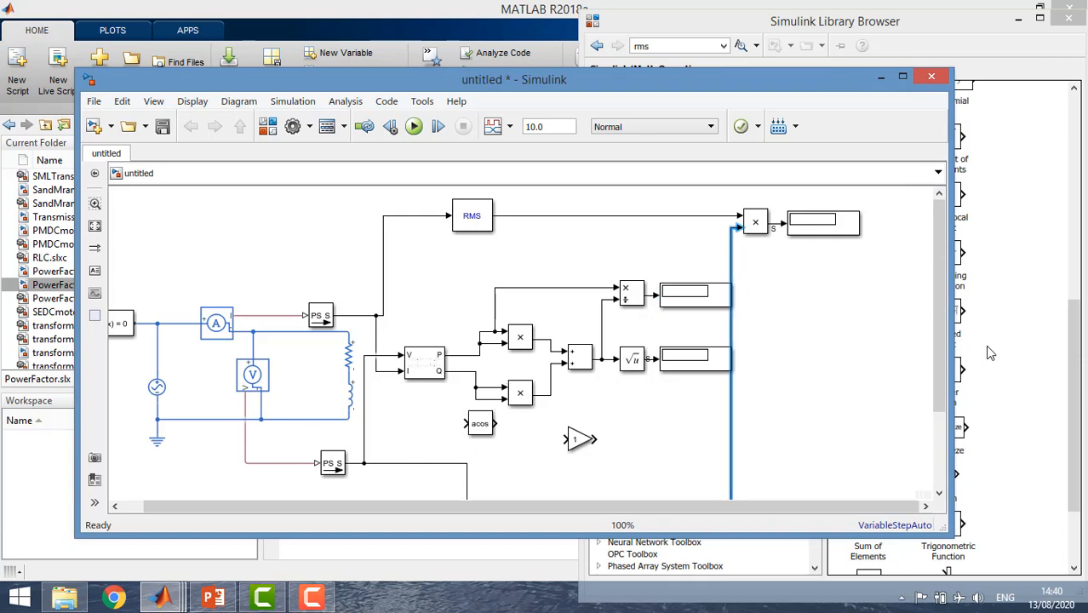
- Place the acos block beneath the ratio Display and branch its input from the */ block's output
scroll(939, 344, down, 3)
click(482, 339)
drag(482, 340, 650, 208)
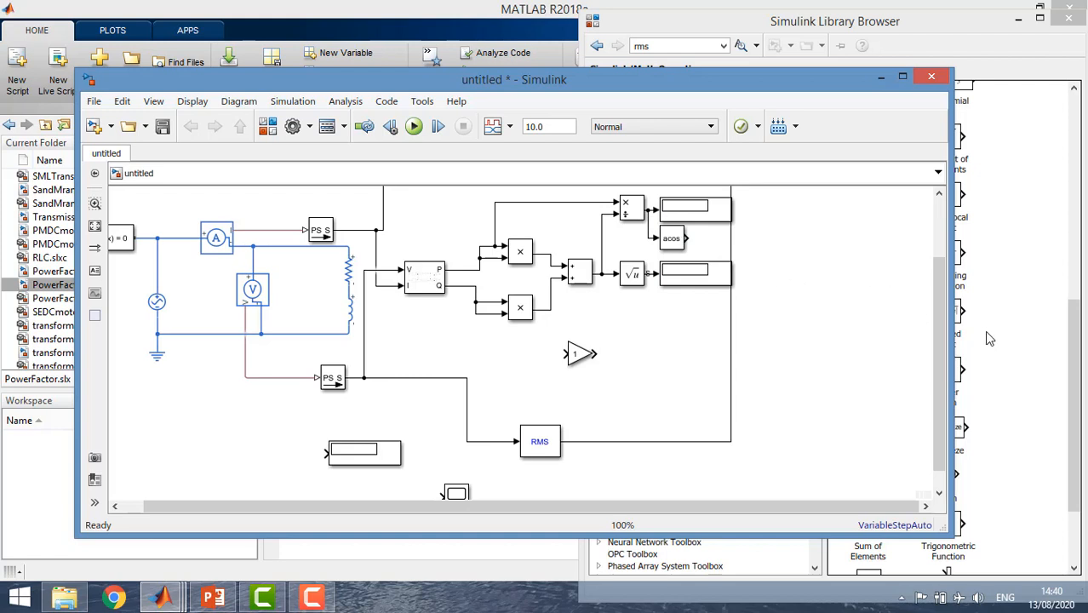
- Widen the model window and move the upper Divide block and its Display farther from the current RMS block to make room
drag(951, 323, 1005, 320)
drag(994, 282, 979, 230)
drag(815, 226, 906, 227)
drag(755, 224, 836, 227)
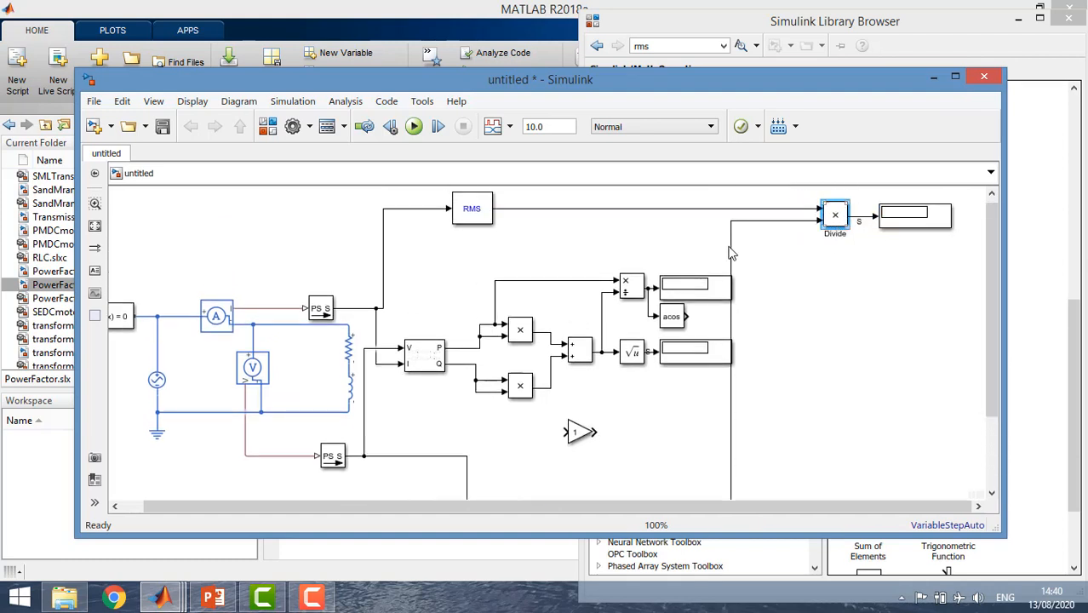
- Shift the voltage RMS line's vertical run closer to the upper Divide block and attach the Gain block to the acos output
drag(731, 248, 807, 259)
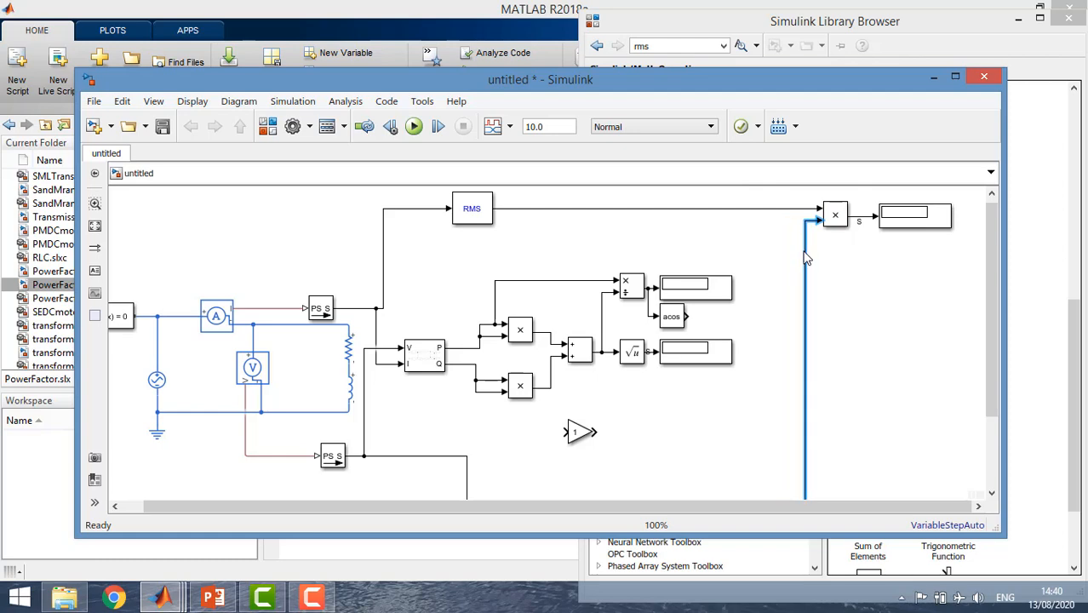
drag(578, 430, 709, 320)
- Set the Gain block's gain to 180/pi and enlarge the block so the expression fits inside it
double_click(708, 319)
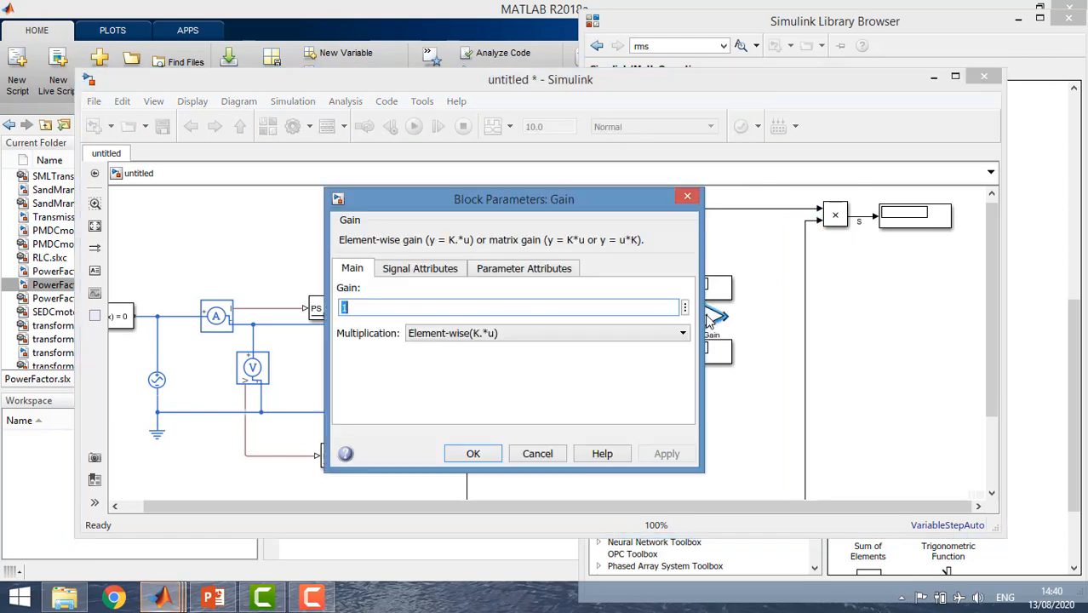
text(180/)
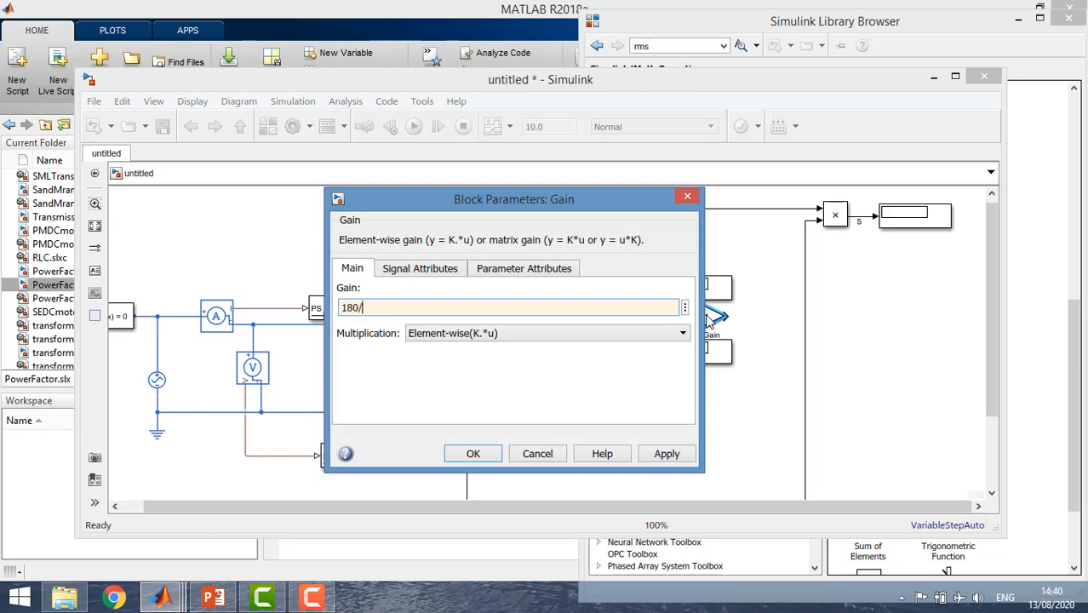
text(pi)
key(Return)
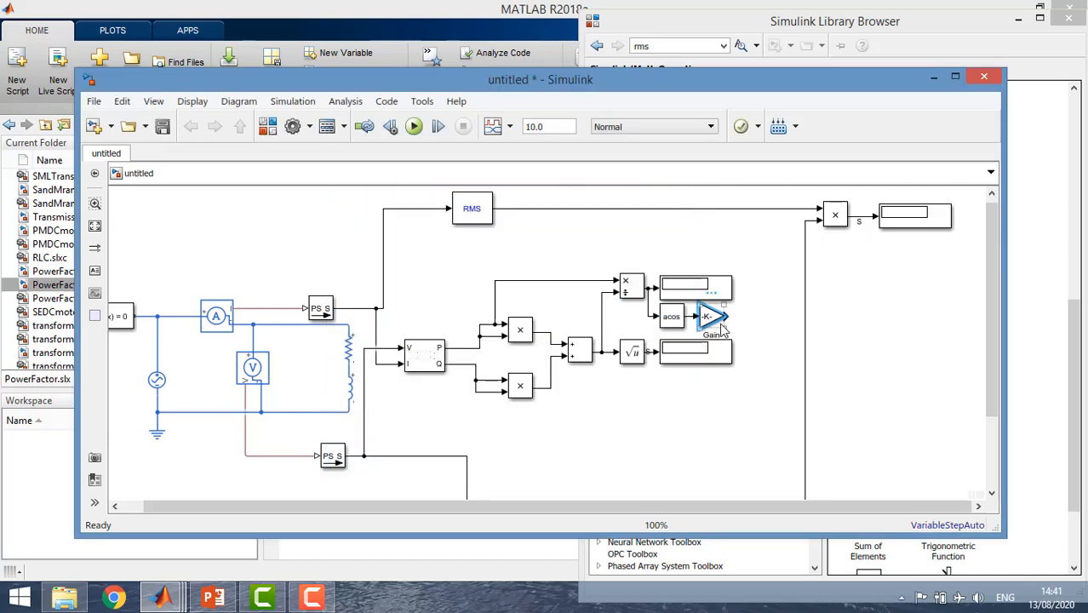
drag(723, 326, 741, 327)
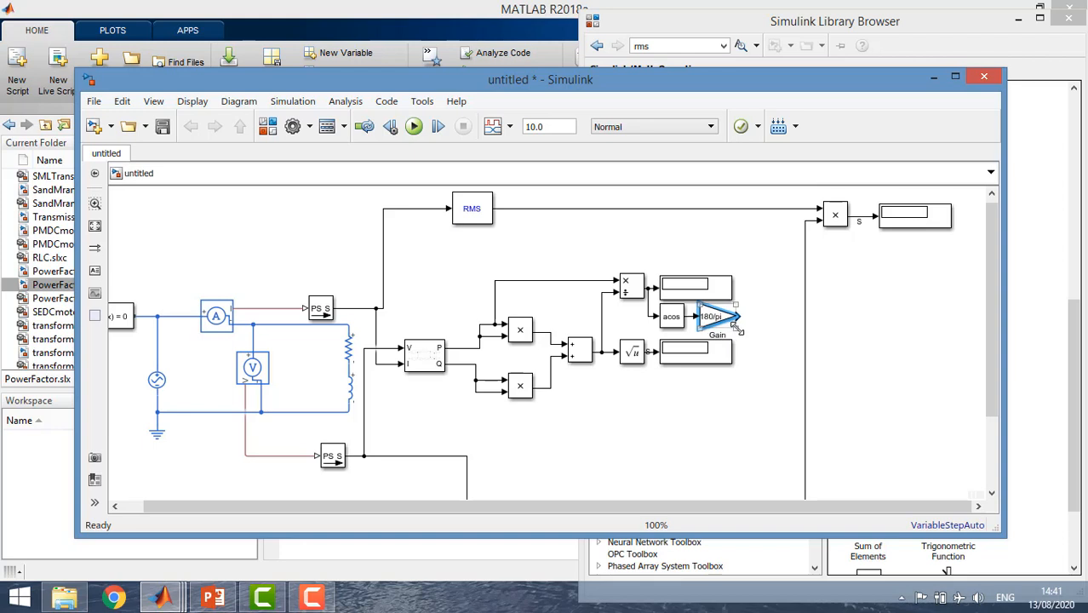
- Label the acos output signal "thata" and move the Gain block slightly away from acos to make room for the label
click(673, 324)
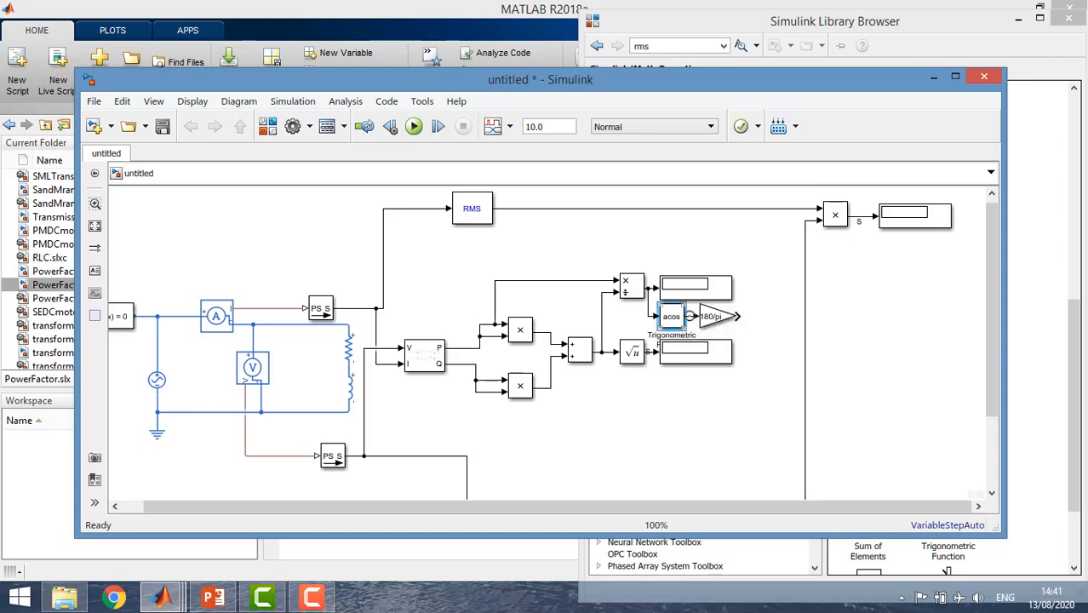
drag(690, 316, 701, 316)
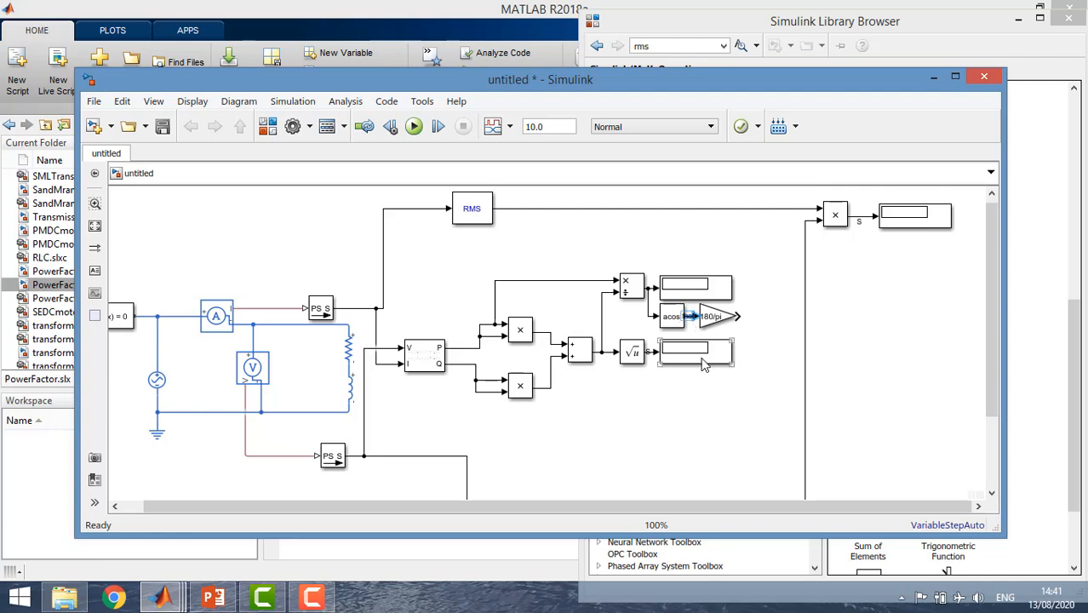
scroll(706, 364, up, 3)
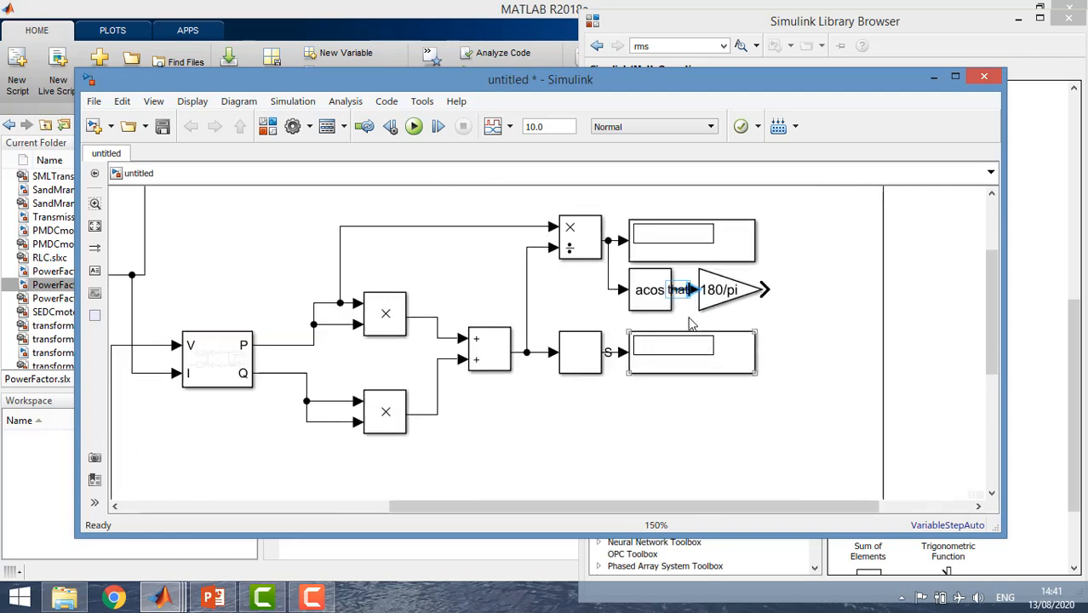
scroll(686, 318, up, 2)
click(718, 309)
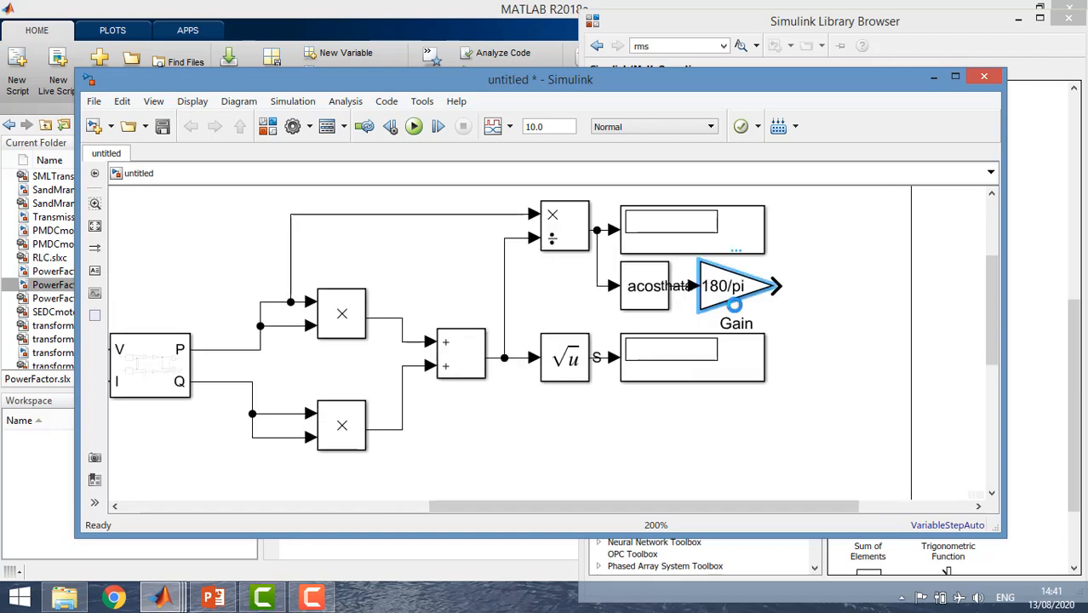
drag(710, 298, 726, 298)
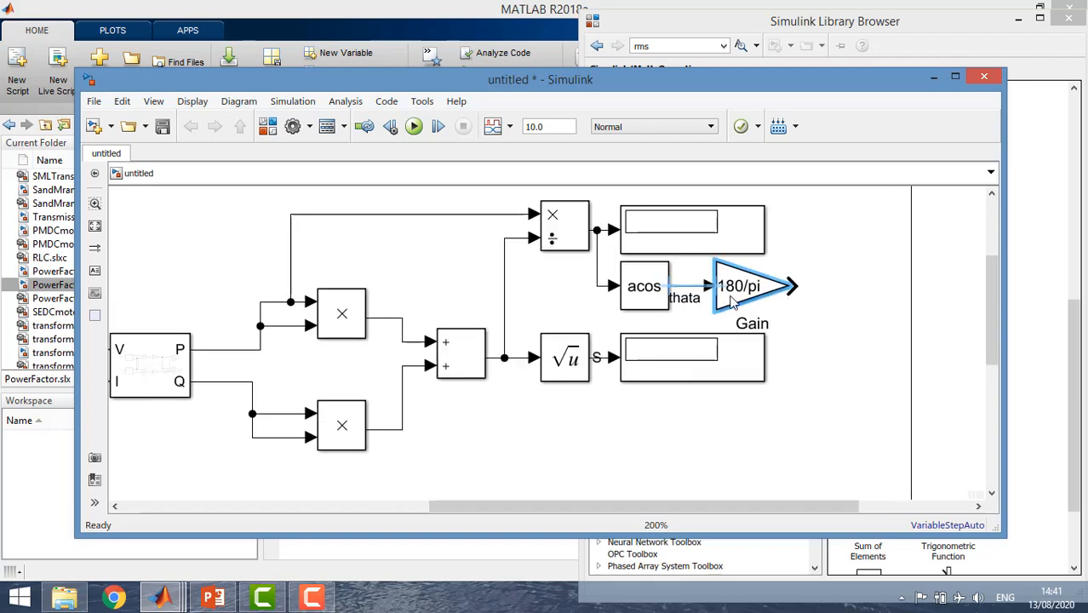
click(686, 297)
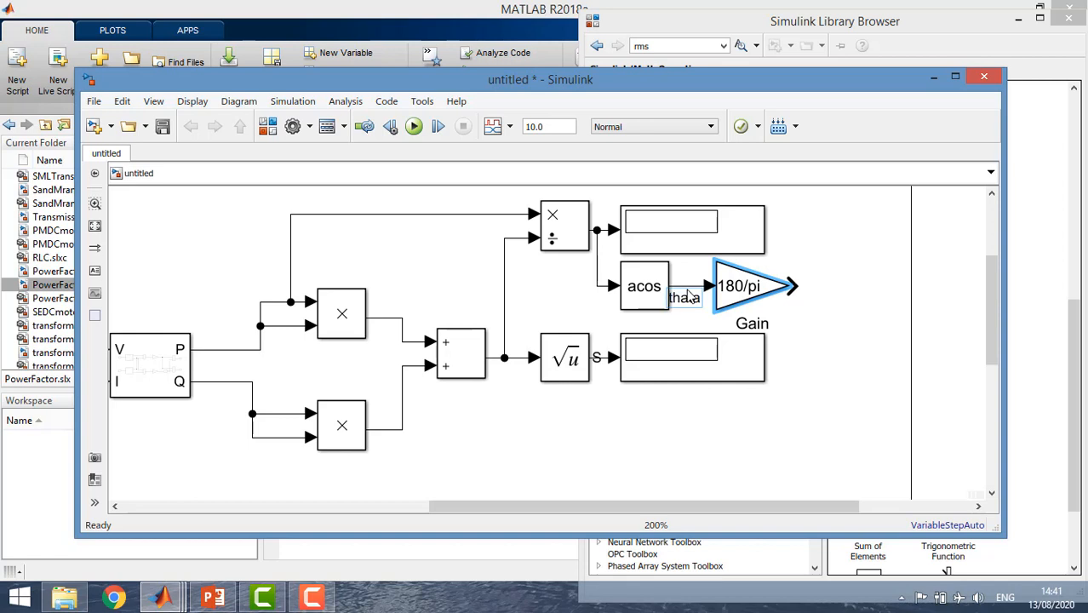
click(784, 293)
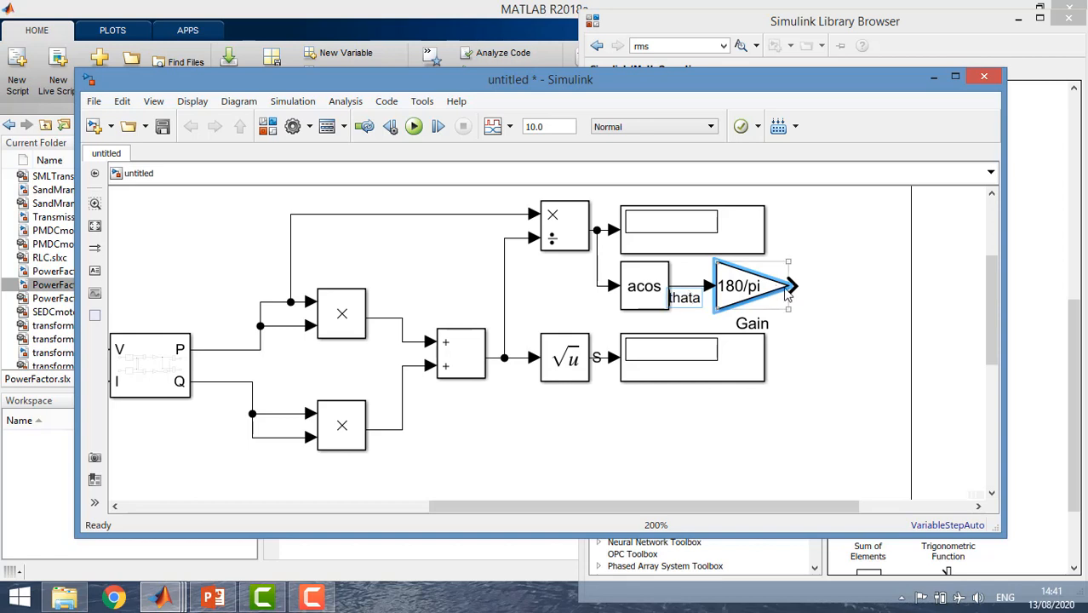
- Copy the ratio Display and connect the copy to the 180/pi Gain block's output
click(743, 249)
key(ctrl+c)
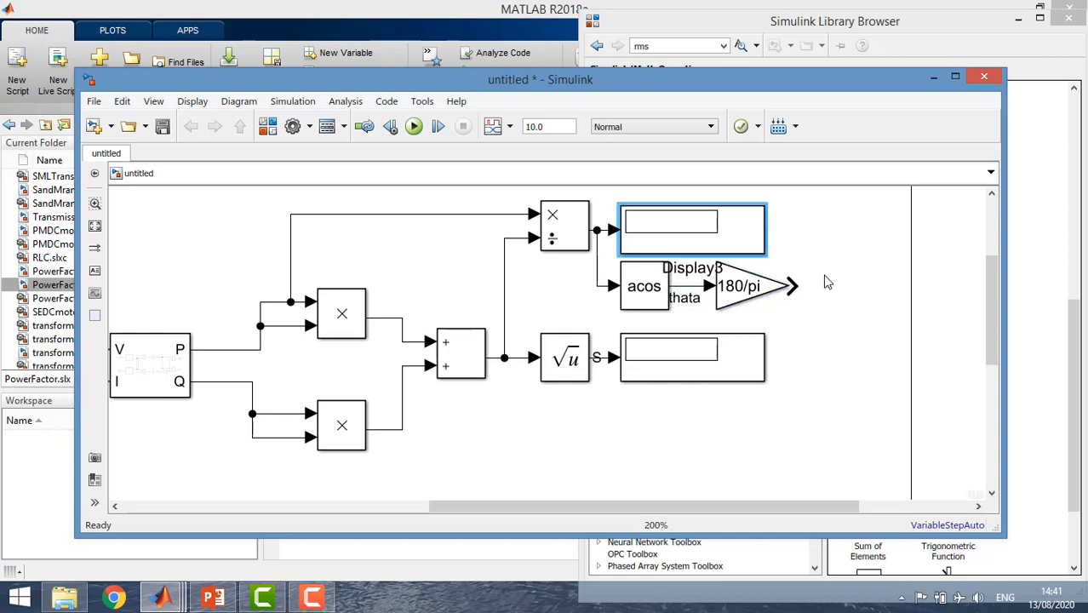
click(845, 283)
key(ctrl+v)
drag(850, 316, 826, 301)
click(800, 288)
click(824, 348)
scroll(846, 364, down, 1)
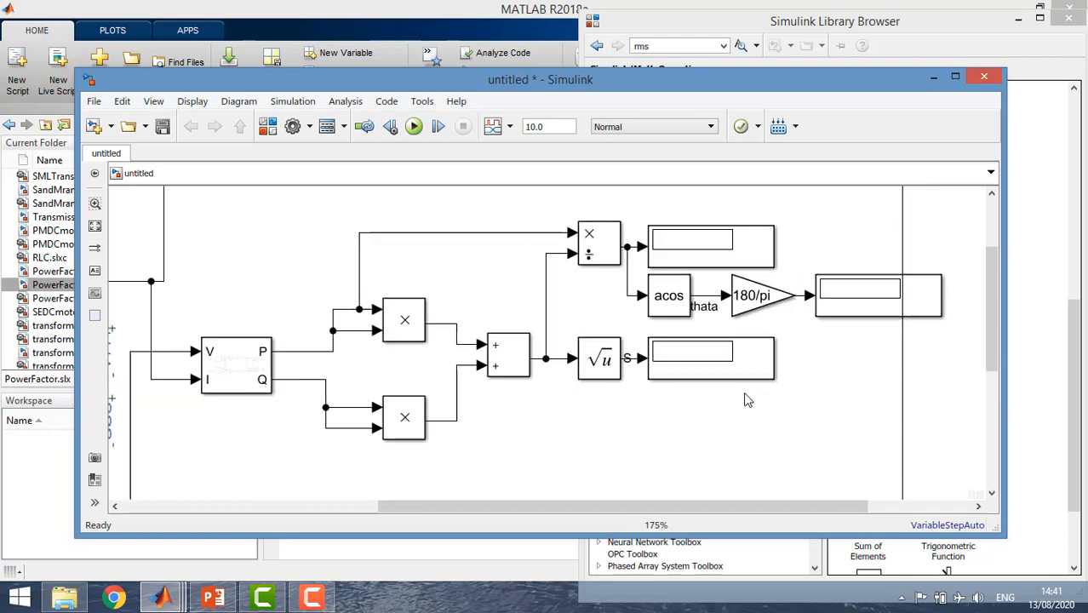
- Place a copy of the Display above the upper squaring block, branch its input from the P line, and straighten that line
click(665, 373)
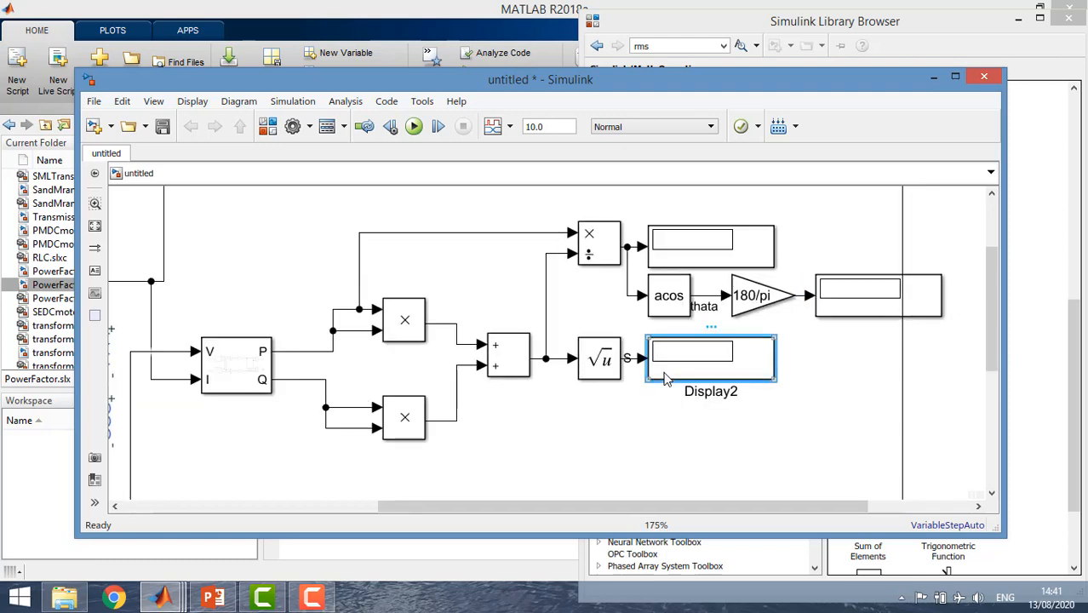
key(ctrl+c)
key(ctrl+v)
drag(417, 233, 358, 261)
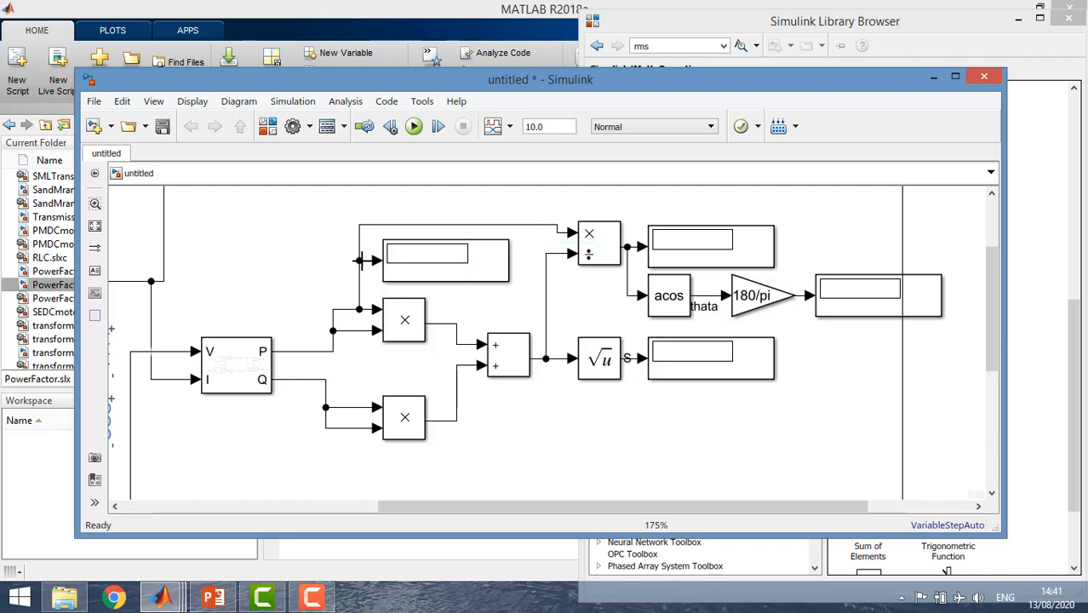
drag(388, 226, 388, 233)
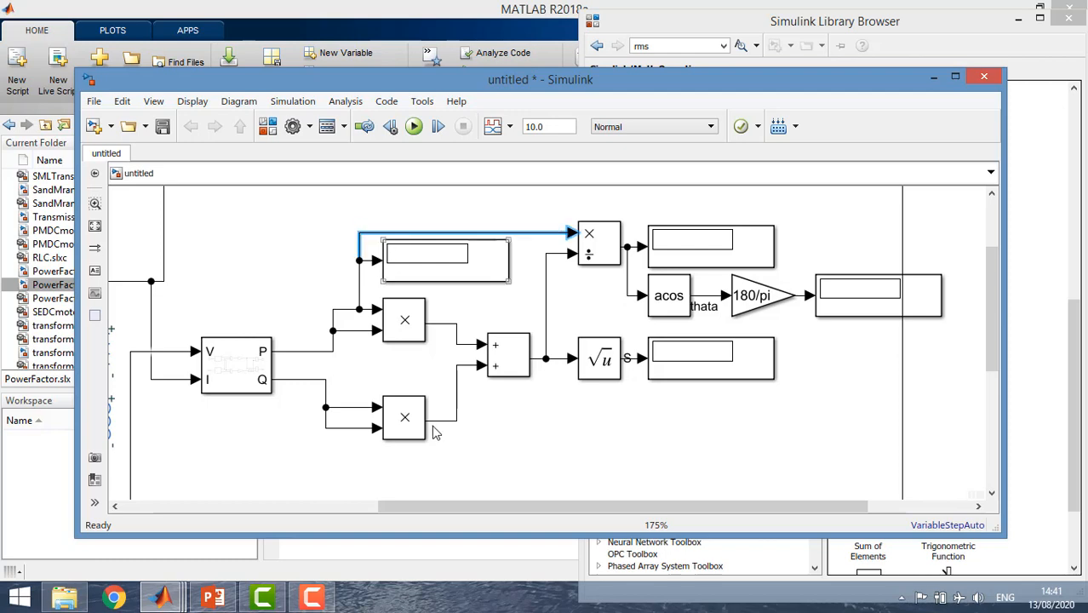
- Place another Display copy beneath the lower squaring block and branch its input from the Q line
click(501, 471)
key(ctrl+v)
drag(512, 478, 338, 429)
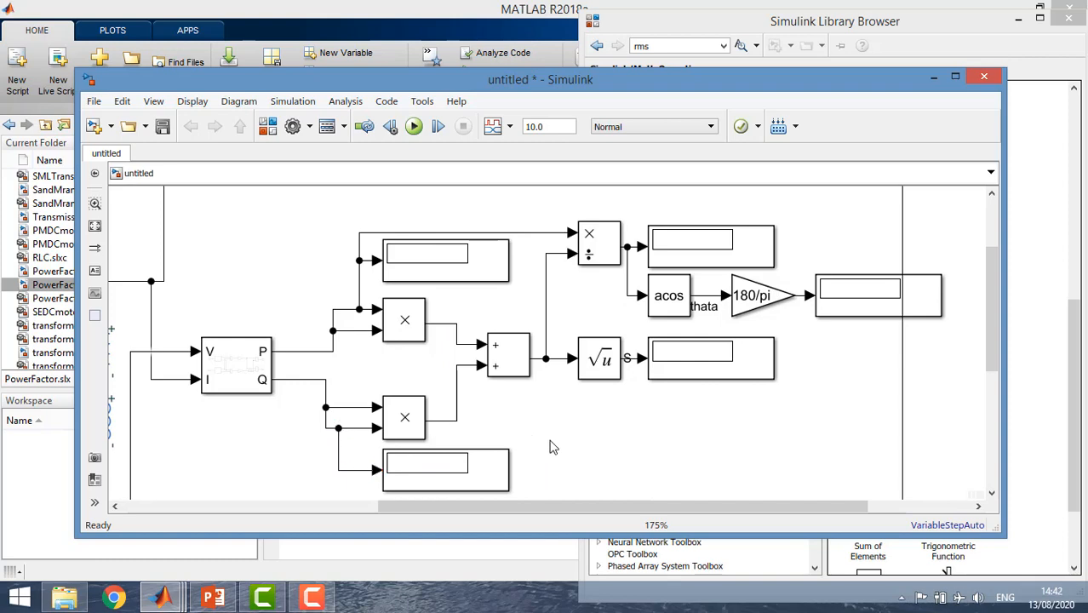
- Add a Display copy beside the voltage RMS block and branch its input from that block's output line
drag(510, 508, 421, 496)
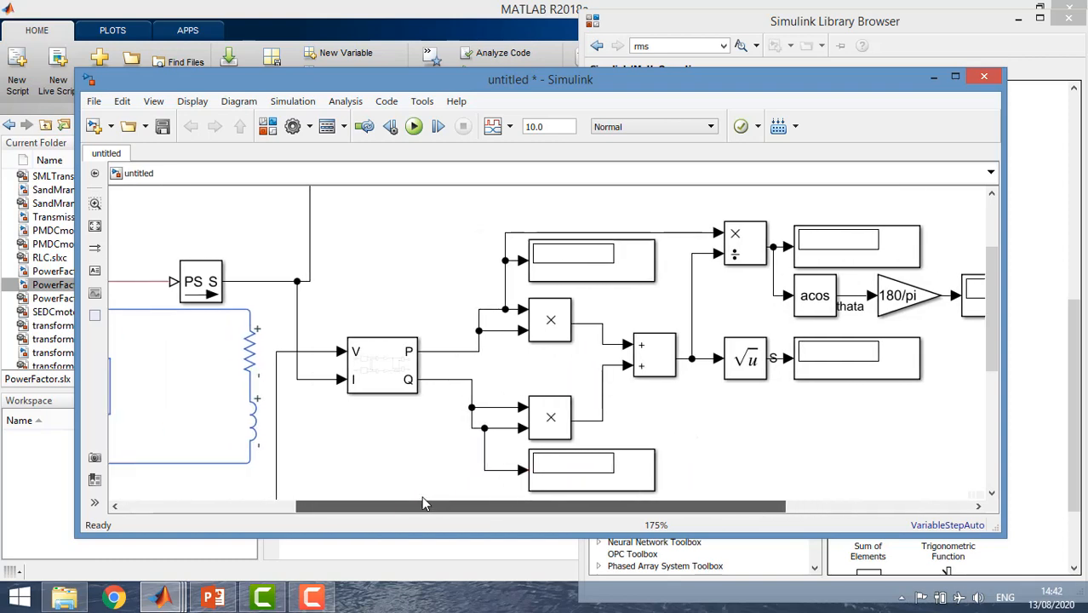
scroll(414, 386, down, 4)
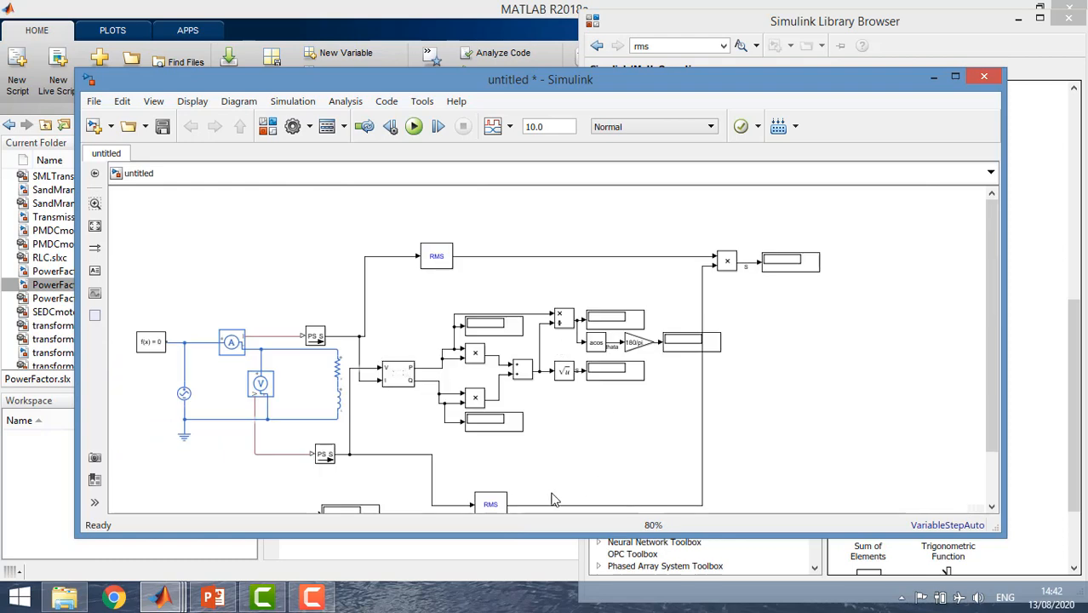
click(438, 251)
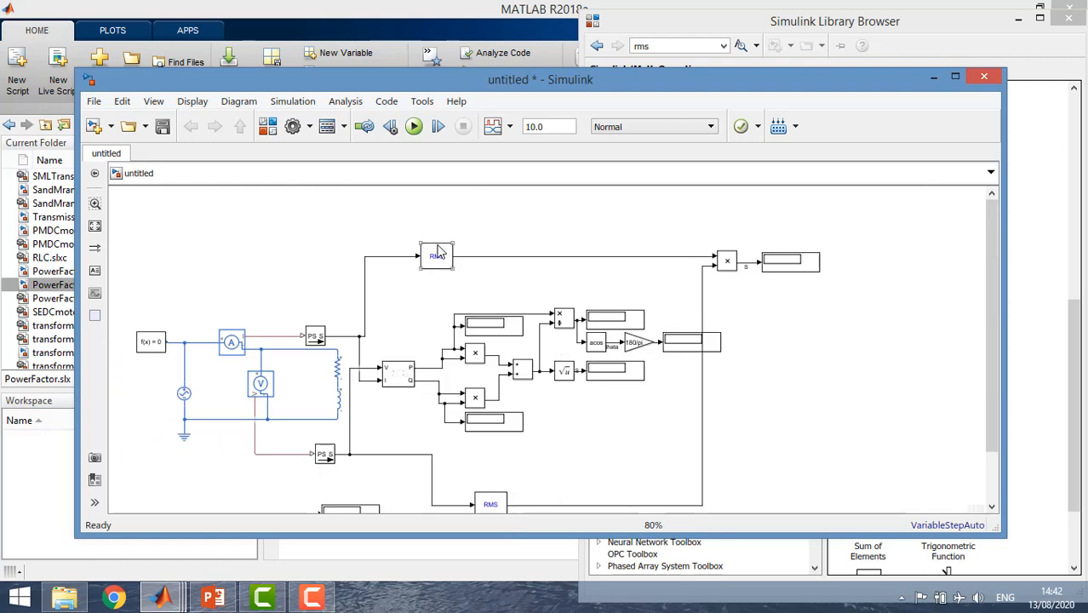
click(492, 500)
click(555, 440)
click(502, 430)
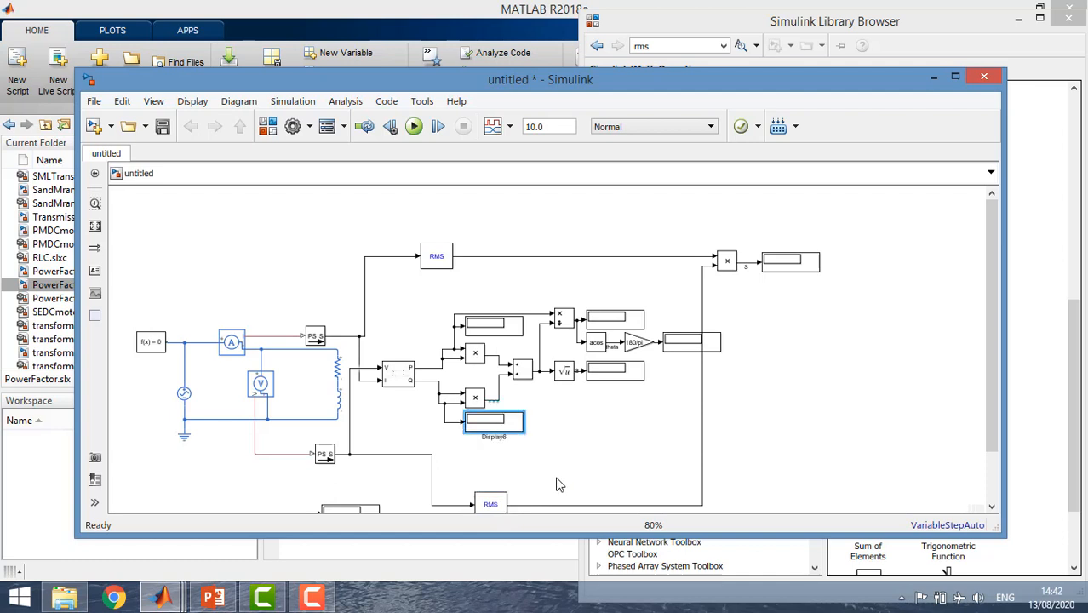
key(ctrl+v)
drag(556, 491, 480, 489)
scroll(519, 502, down, 2)
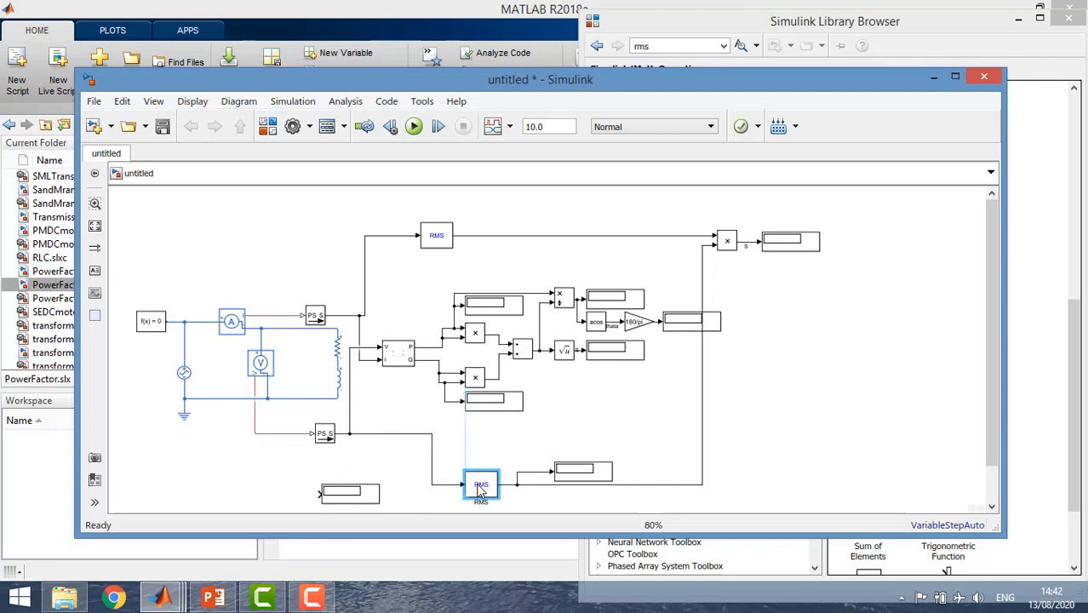
- Add a Display copy above the current RMS block's output line and branch its input from that line
click(487, 220)
key(ctrl+v)
drag(502, 237, 471, 235)
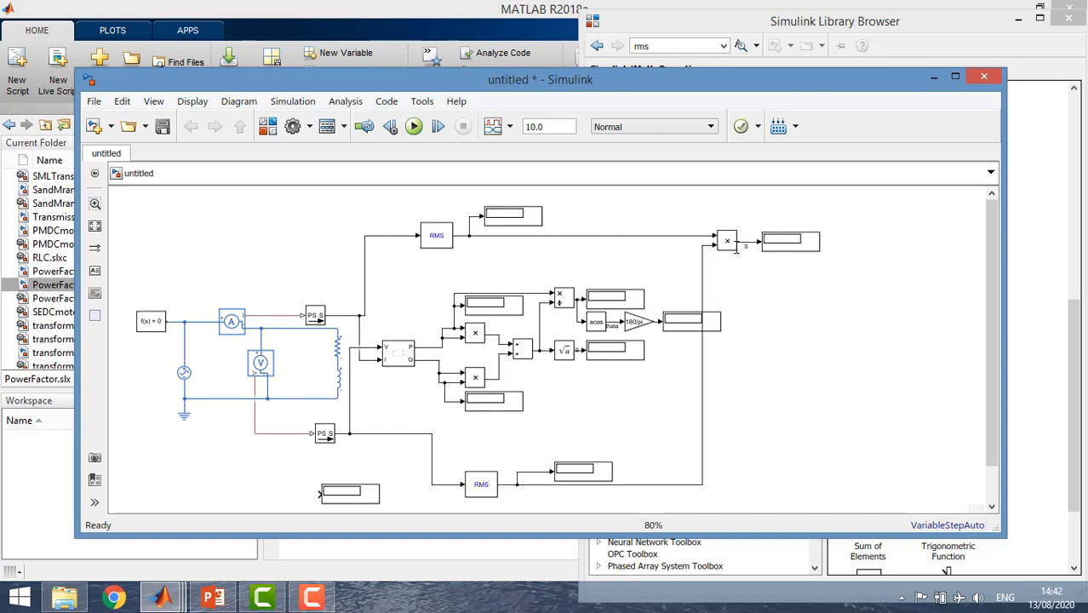
- Set the current RMS block's fundamental frequency to 50 Hz and its initial RMS value to 0.0
click(447, 243)
double_click(447, 244)
text(50)
double_click(556, 283)
text(0.0)
key(Return)
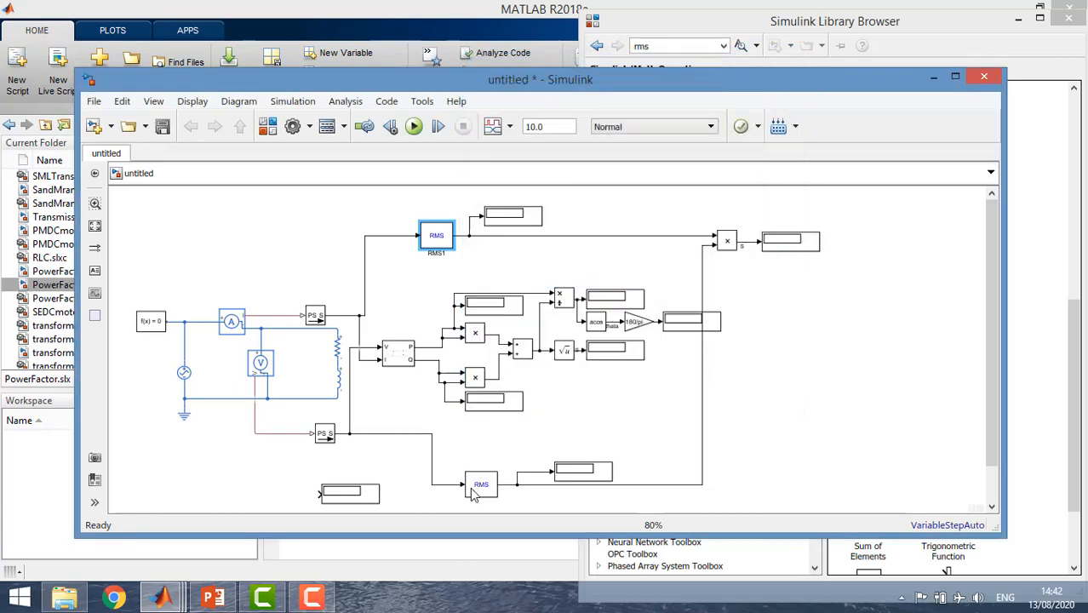
- Set the voltage RMS block's fundamental frequency to 50 Hz and its initial RMS value to 200
double_click(476, 492)
double_click(535, 396)
text(5)
double_click(553, 440)
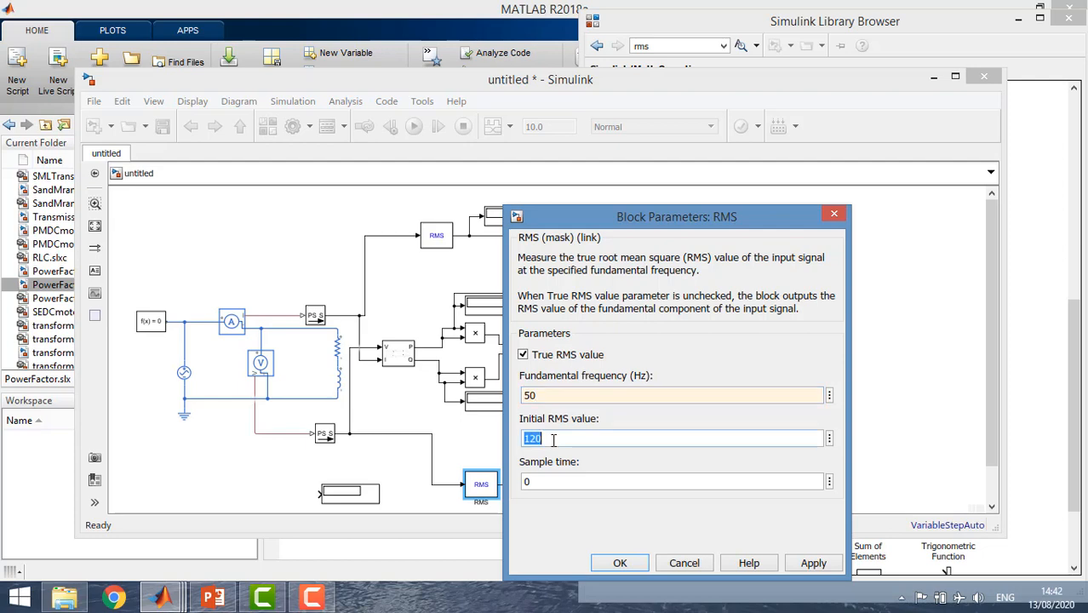
text(200)
key(Return)
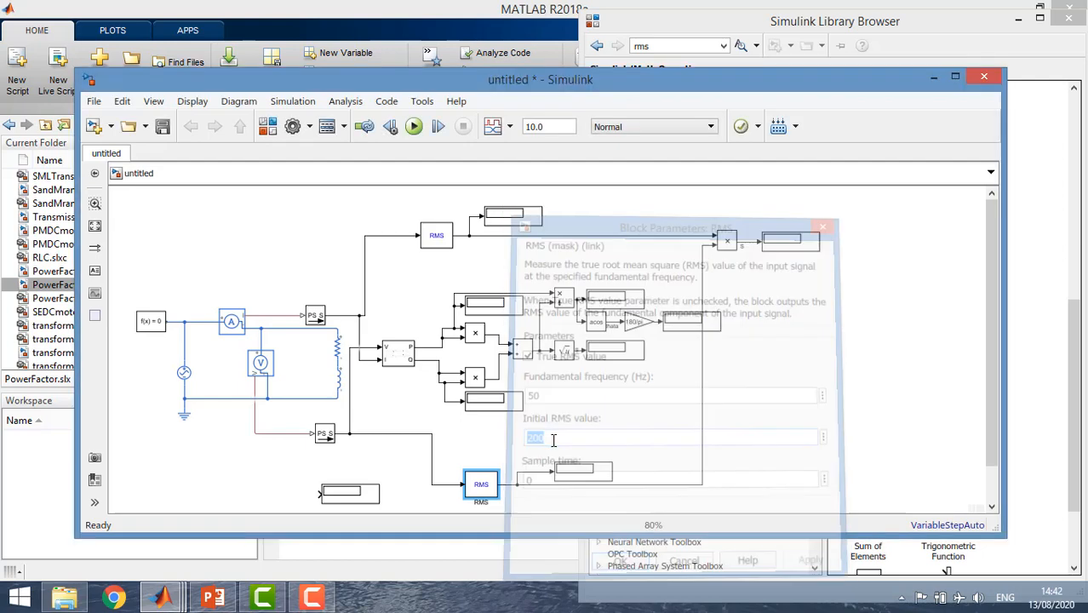
- Set the AC Voltage Source's peak amplitude to 200*sqrt(2) V
click(184, 372)
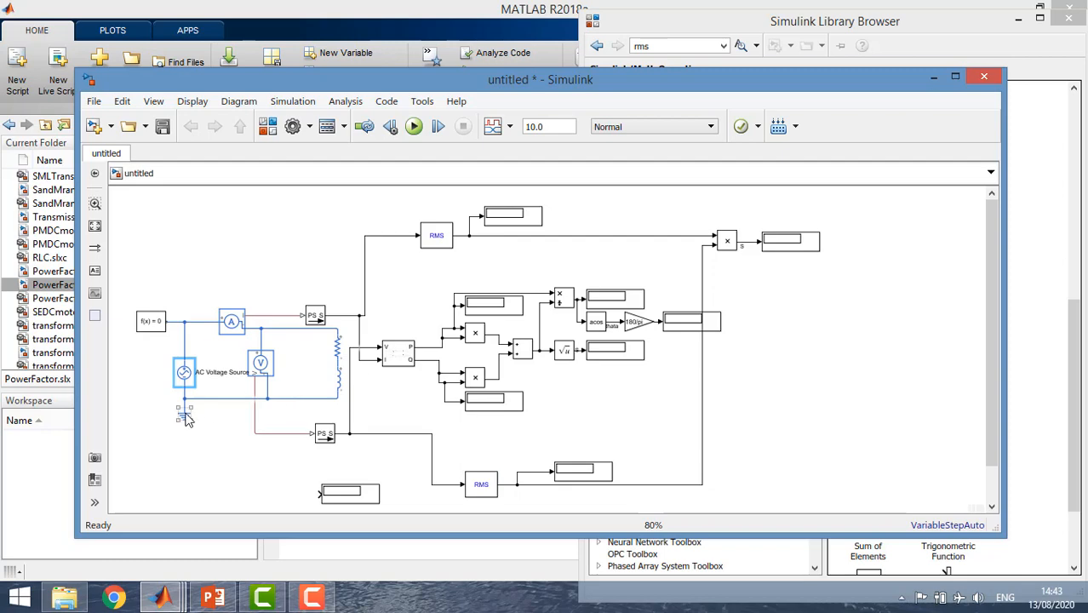
click(182, 383)
double_click(183, 375)
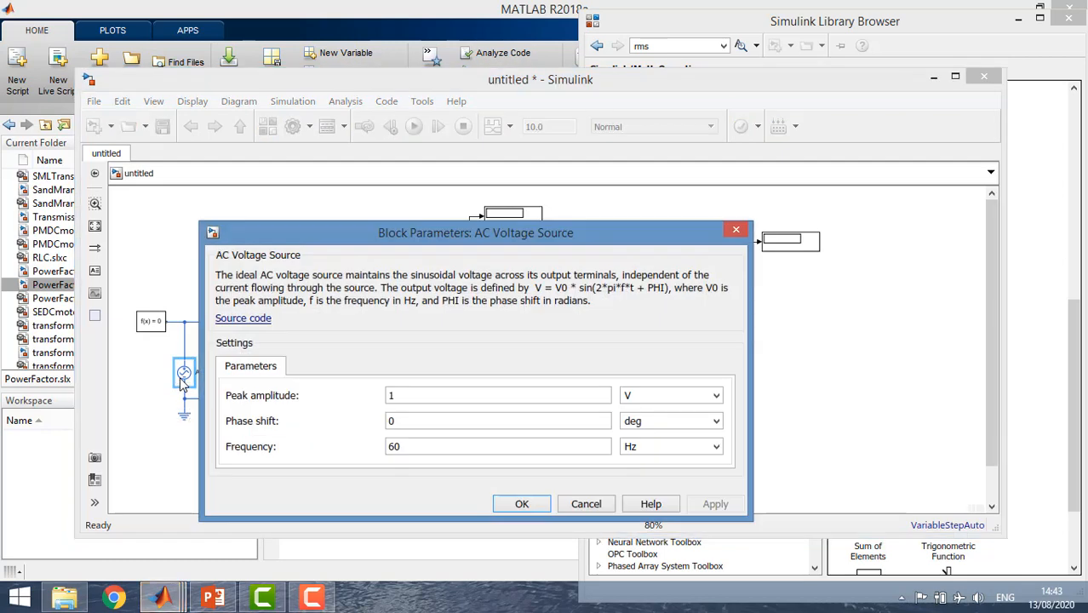
double_click(409, 394)
text(200)
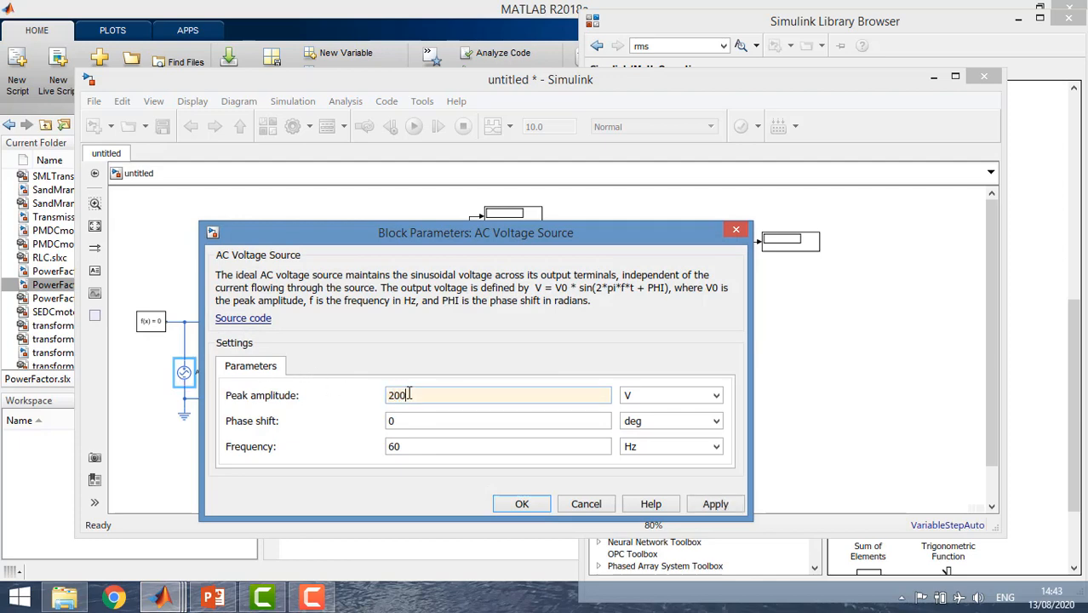
text(1)
text(s)
text(q)
text(rt()
text(2)
text())
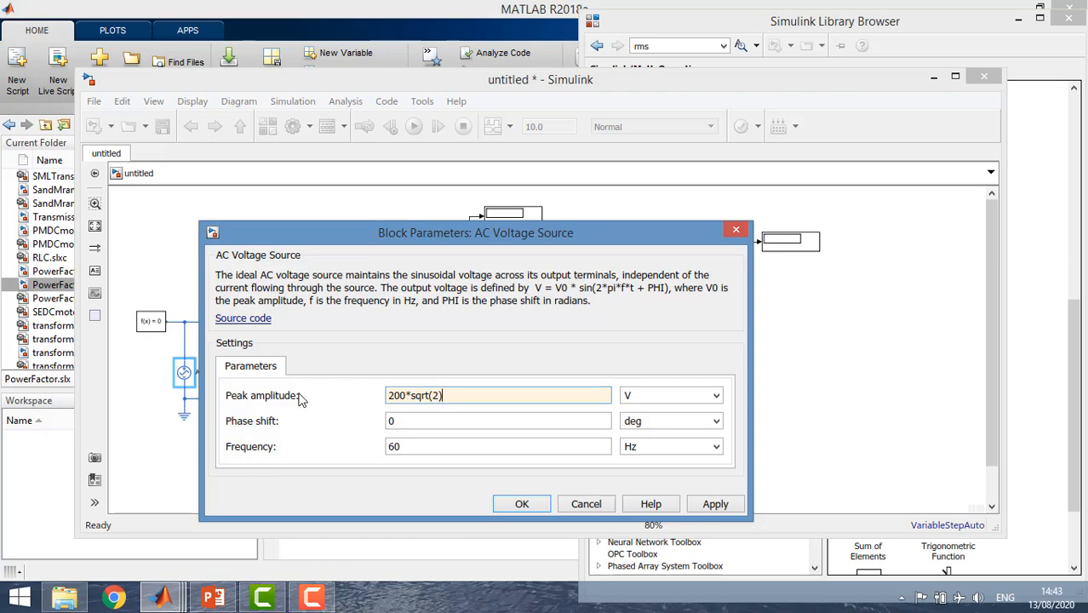
drag(298, 397, 229, 404)
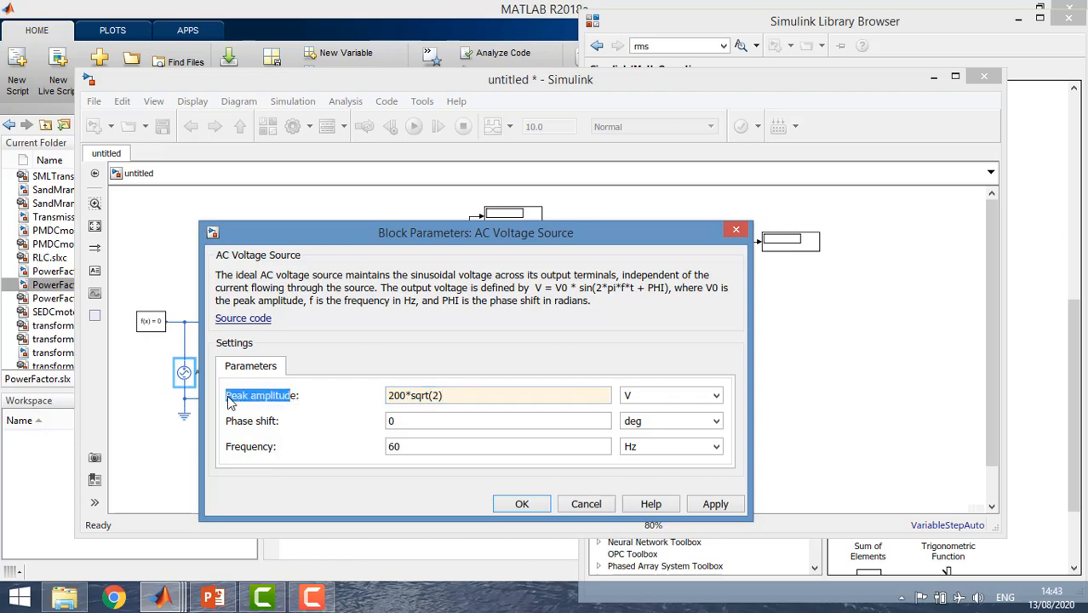
drag(387, 399, 444, 393)
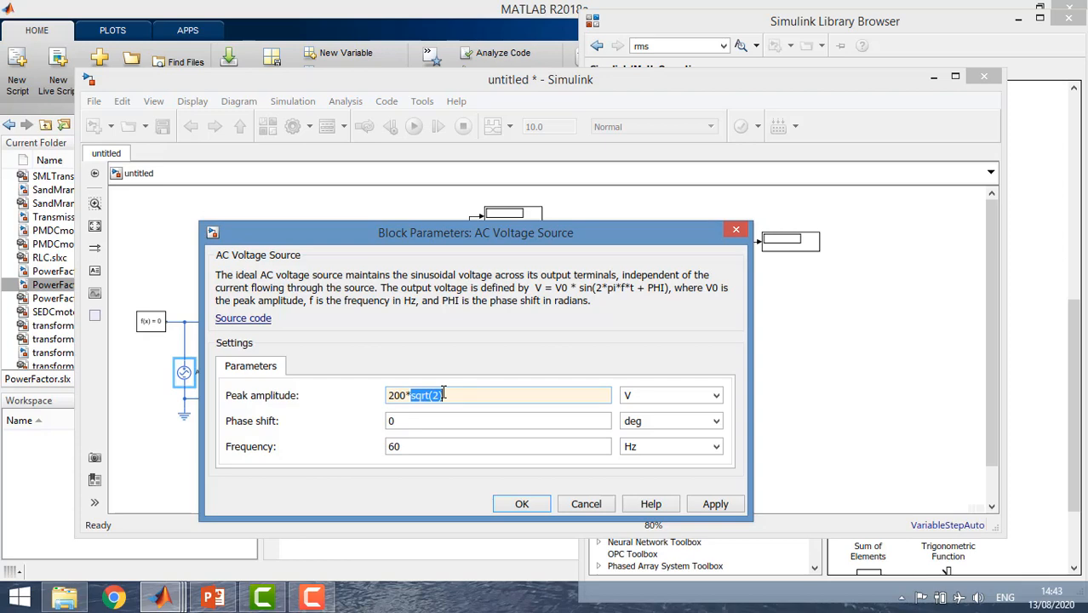
- Set the AC Voltage Source's frequency to 50 Hz and apply the source's parameters
double_click(407, 446)
text(50)
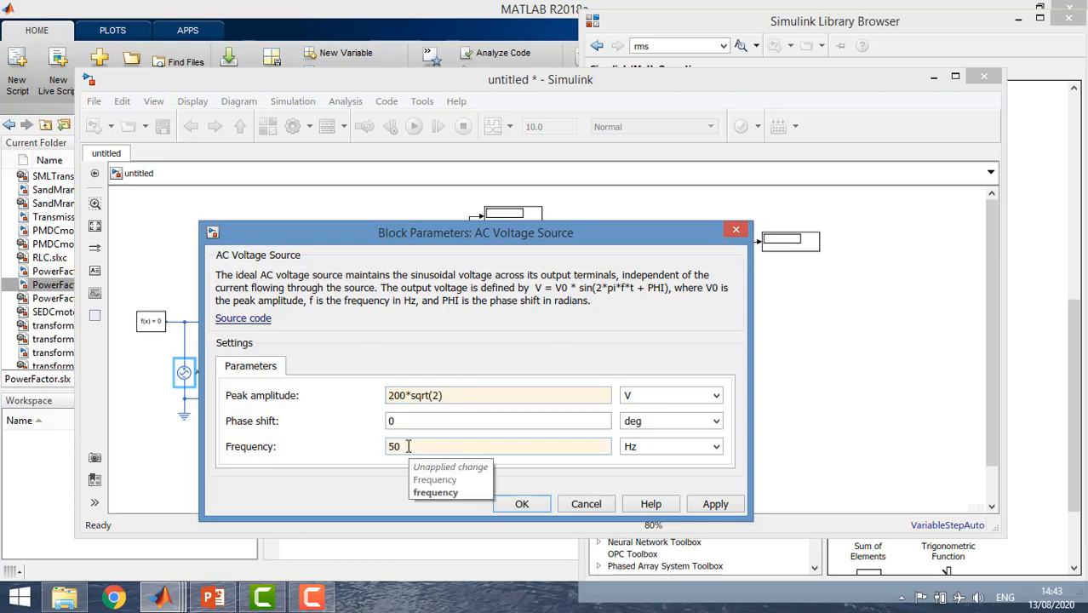
click(503, 503)
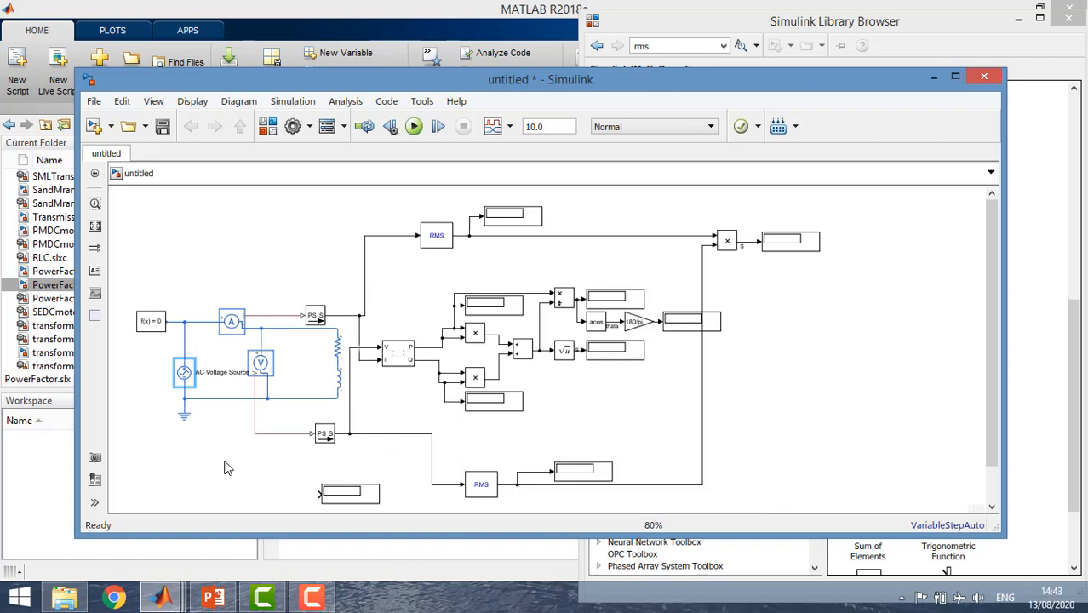
- Set the Resistor block's resistance to 20 Ohm and confirm
click(290, 367)
click(335, 352)
double_click(334, 352)
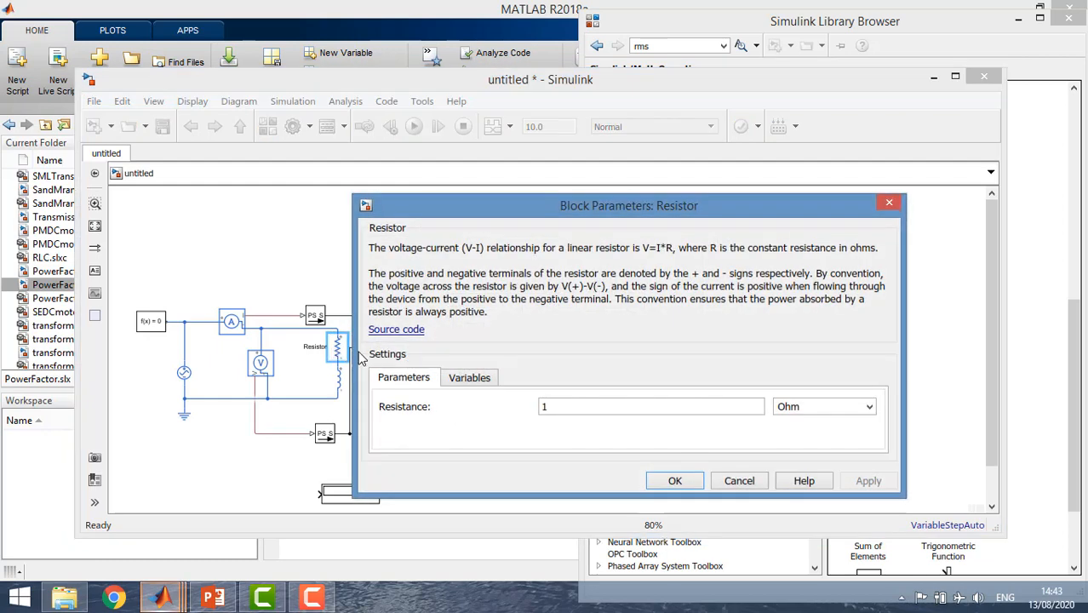
key(BackSpace)
text(20)
key(Return)
- Set the Inductor block's inductance to 0.31831 H and its parallel conductance to 0, and confirm
double_click(343, 387)
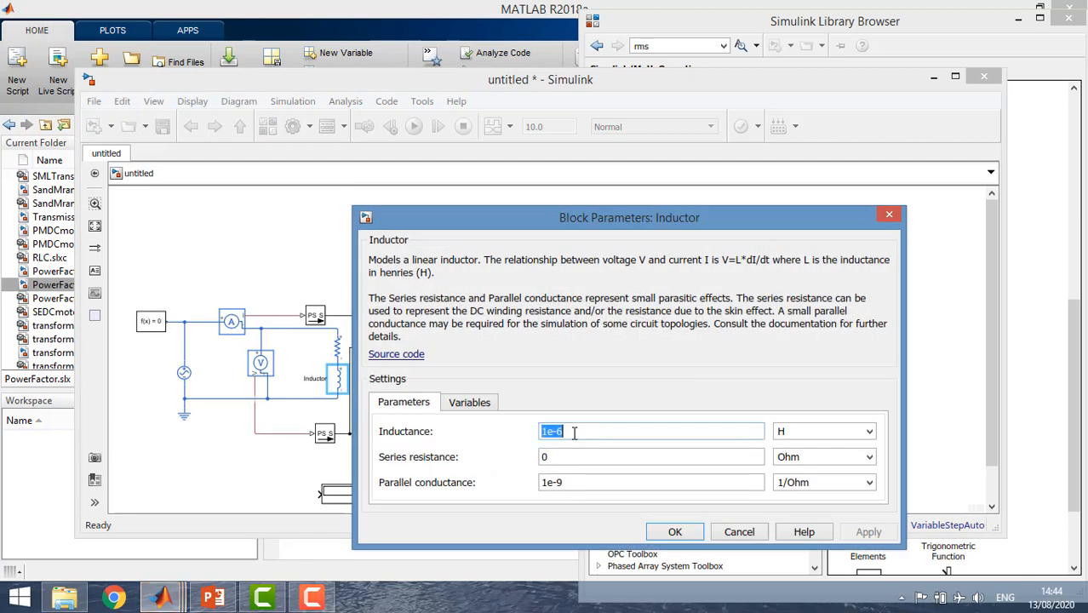
text(0.3)
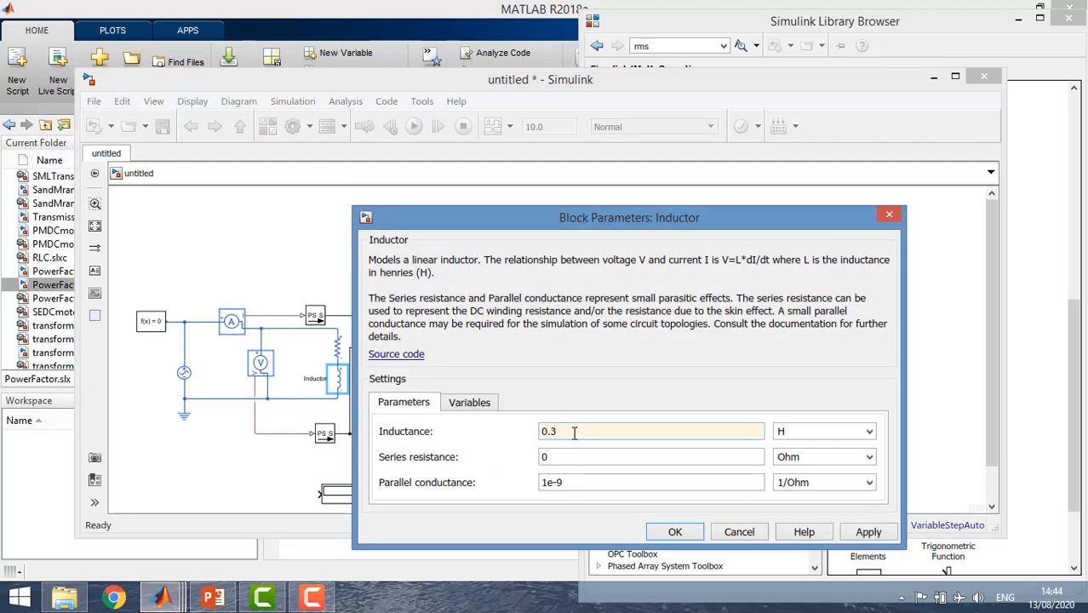
text(1831)
double_click(590, 486)
text(0)
key(Return)
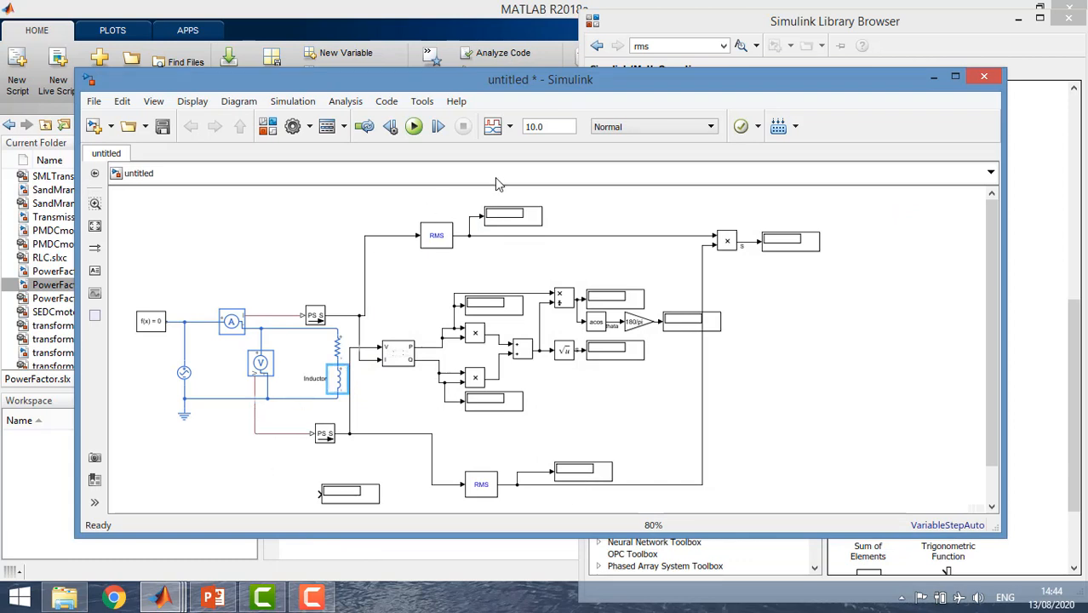
- Set the simulation stop time to 1 and run the model
double_click(533, 127)
text(1)
click(389, 201)
click(413, 126)
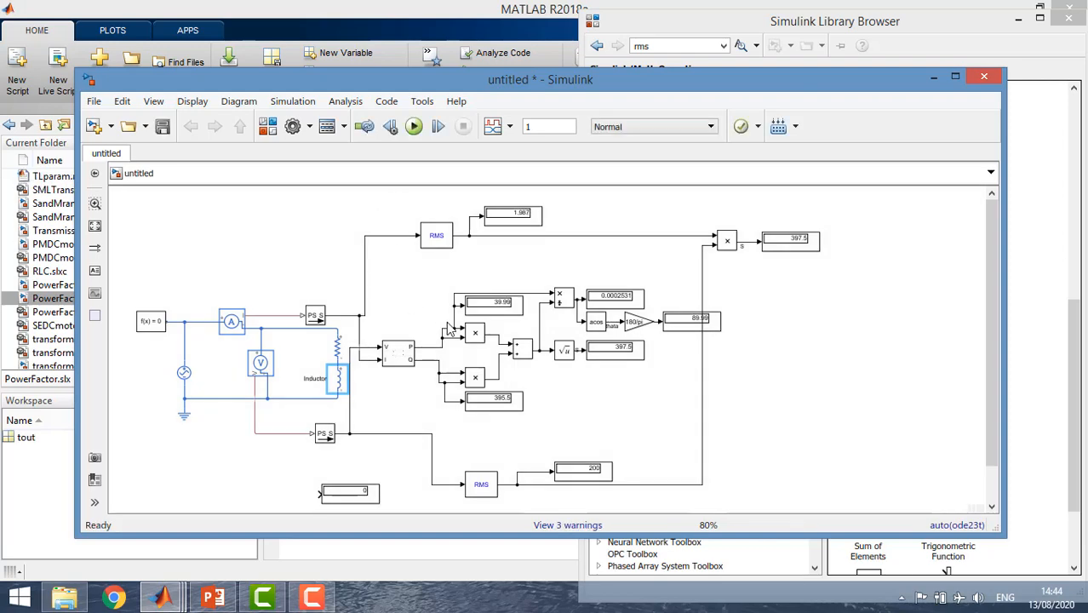
- Examine the displays for real power, reactive power and the apparent power at the square-root block's output
scroll(410, 306, up, 1)
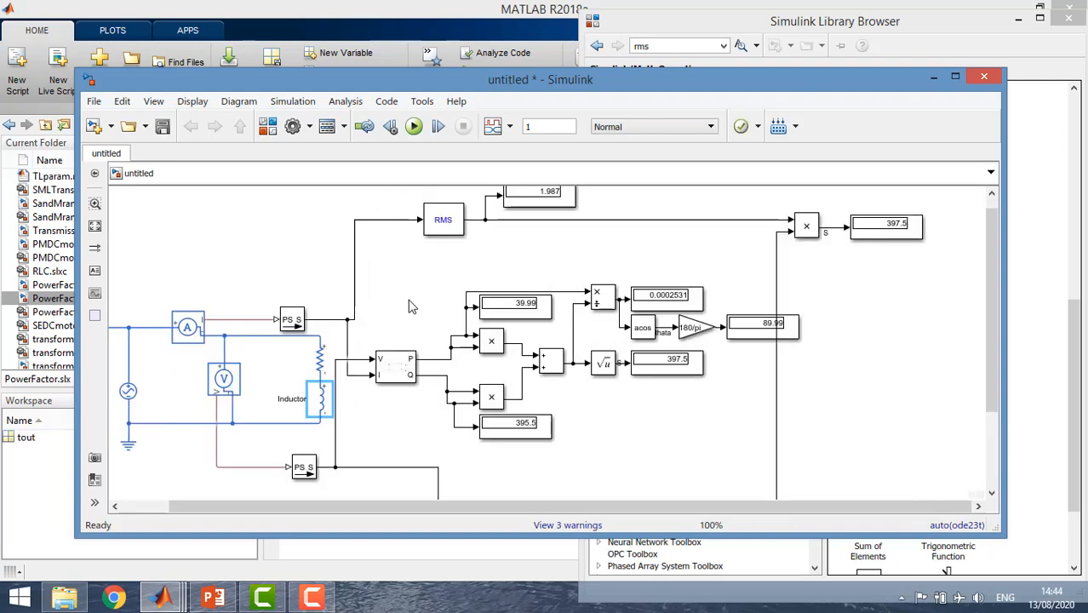
click(505, 308)
click(504, 315)
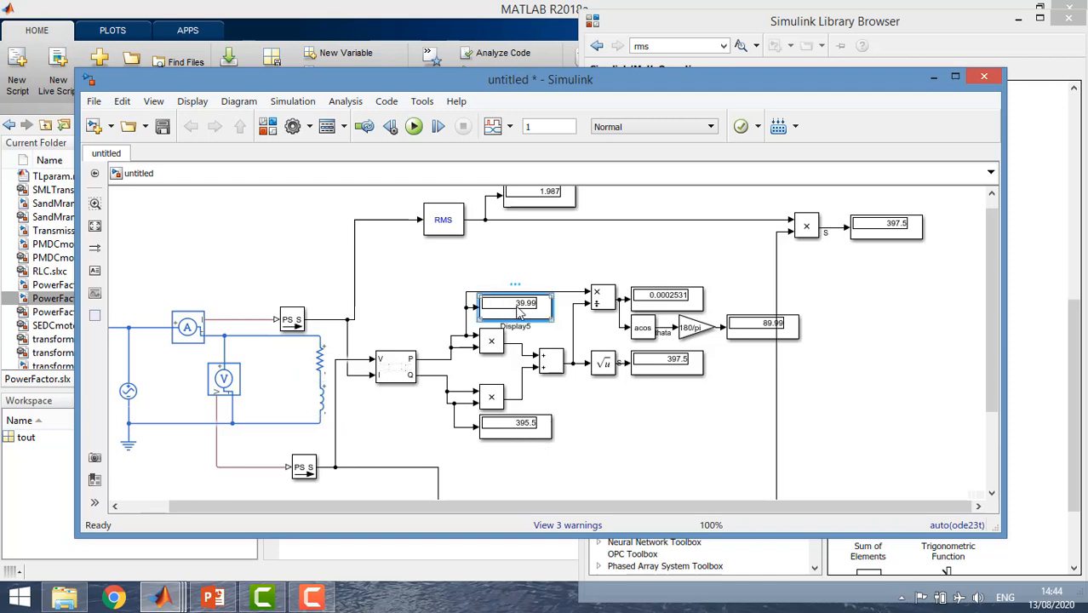
click(524, 432)
click(661, 388)
click(662, 371)
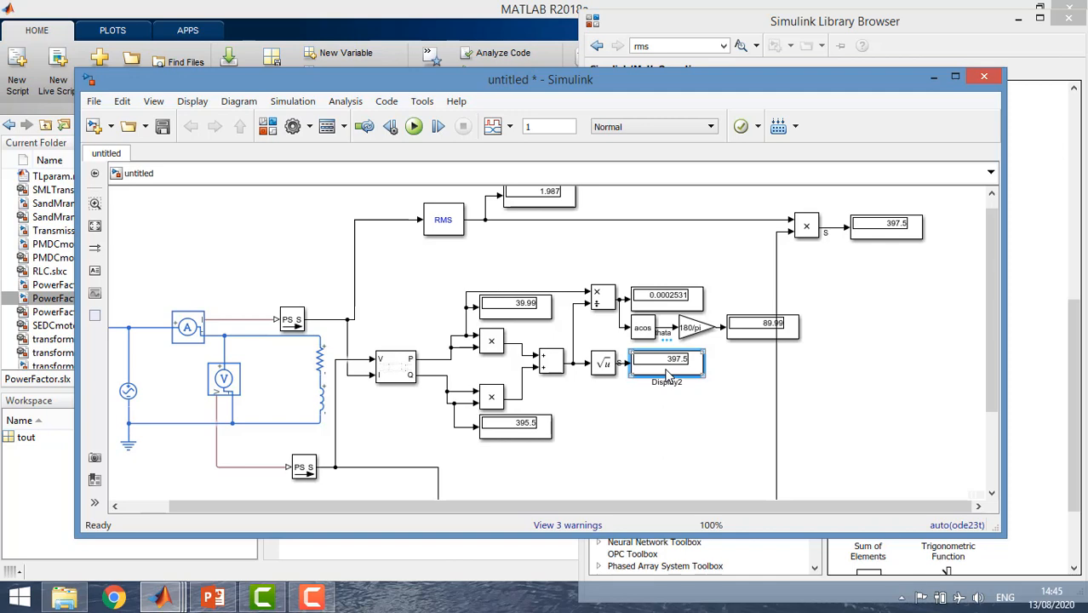
- Shift the square-root block's display slightly right so that it clears the S signal label
click(679, 413)
click(658, 369)
drag(660, 369, 672, 369)
click(656, 387)
click(625, 369)
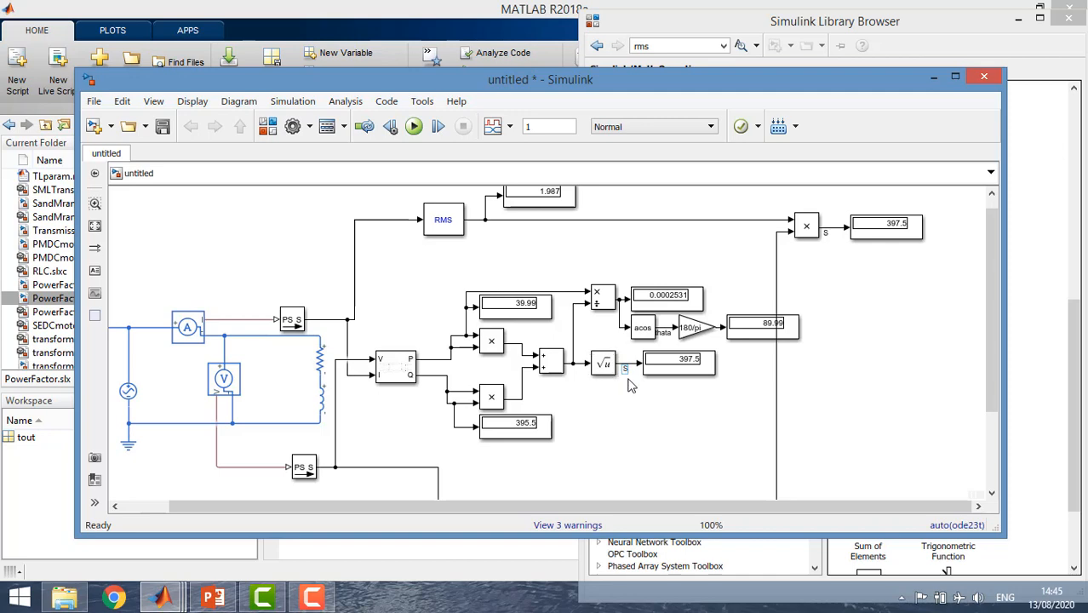
- Compare the apparent power derived from the Power block with the one from the product of the RMS values
click(390, 364)
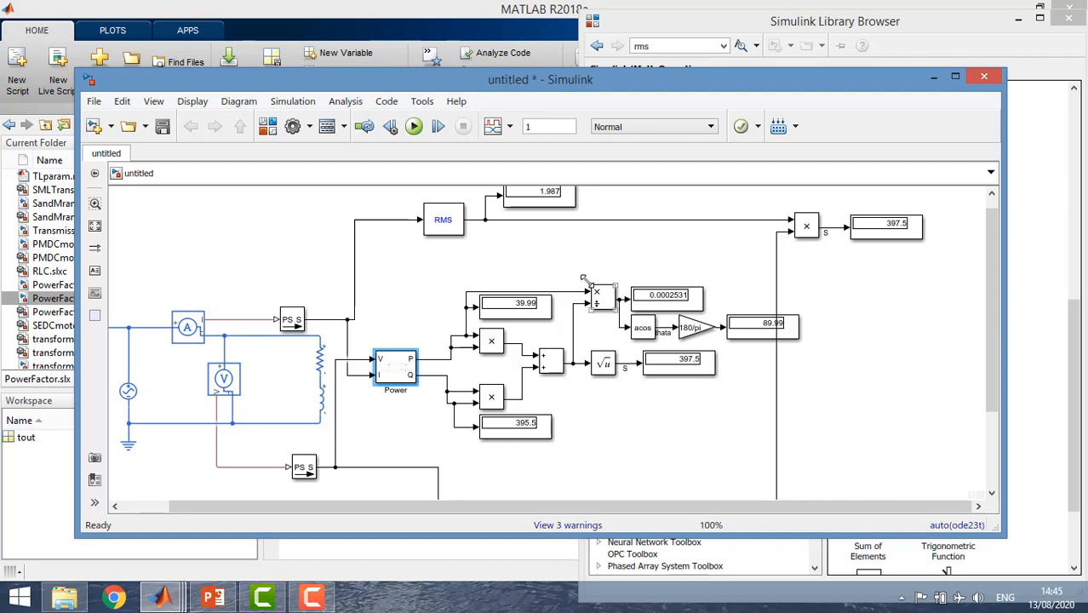
click(886, 231)
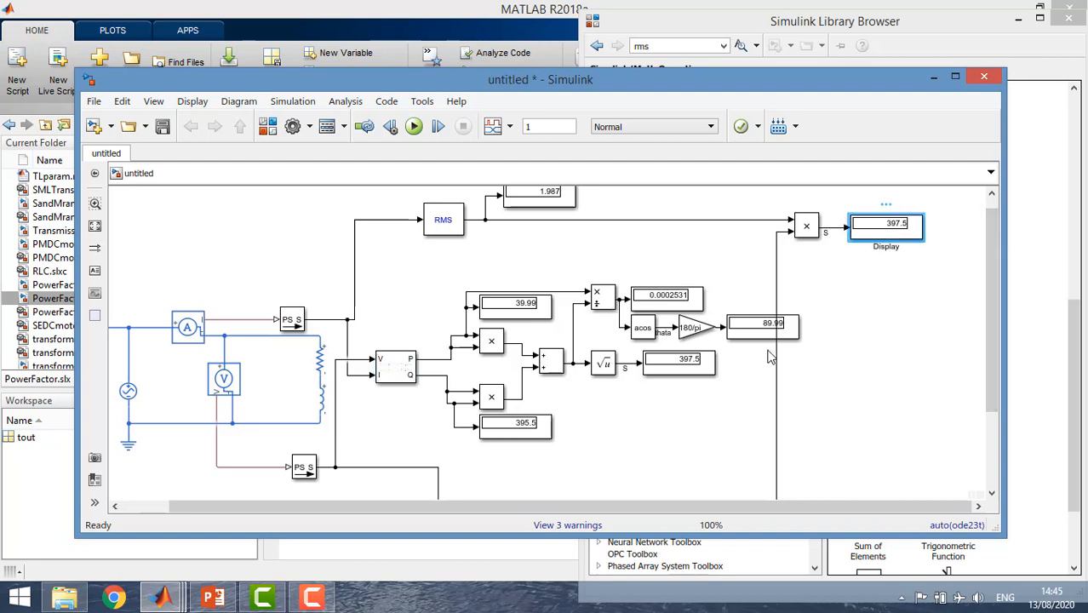
click(446, 217)
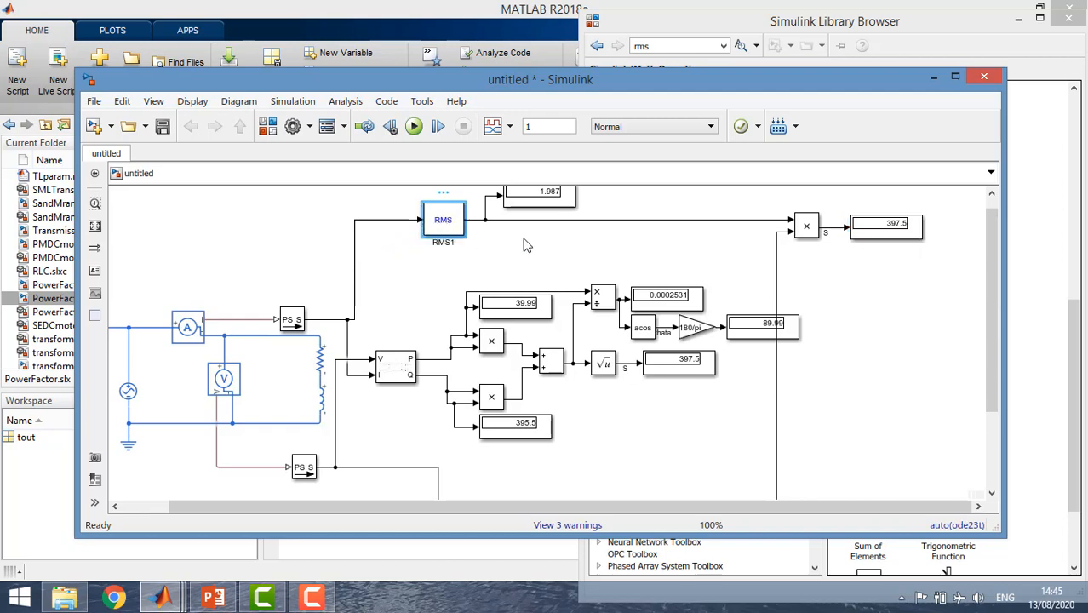
mouse_move(995, 256)
mouse_down()
mouse_move(985, 332)
mouse_move(978, 254)
mouse_up()
click(877, 239)
click(886, 315)
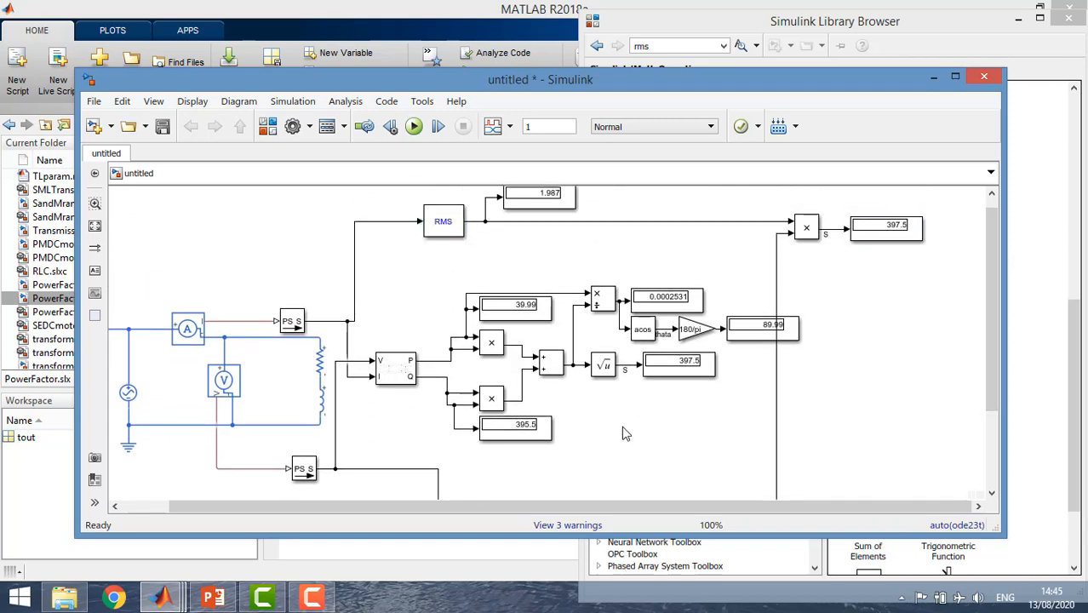
- Move the resistor and inductor left, away from the Power block's wiring, and raise the current branch's PS-Simulink Converter slightly
click(290, 327)
drag(290, 327, 294, 306)
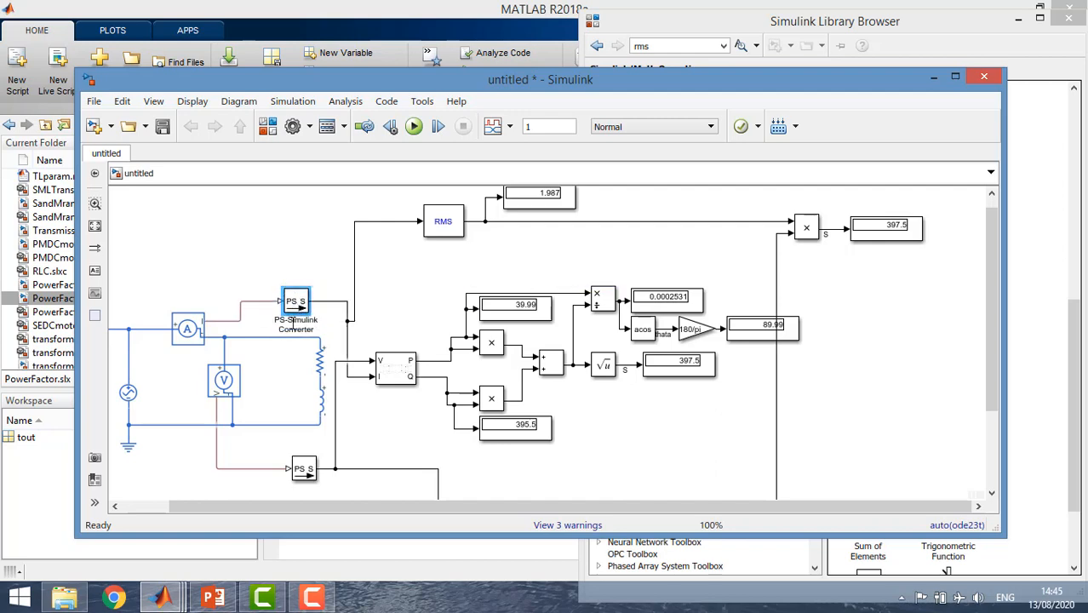
drag(288, 356, 322, 411)
key(Left)
key(Left)
key(Left)
key(Left)
key(Left)
key(Left)
key(Left)
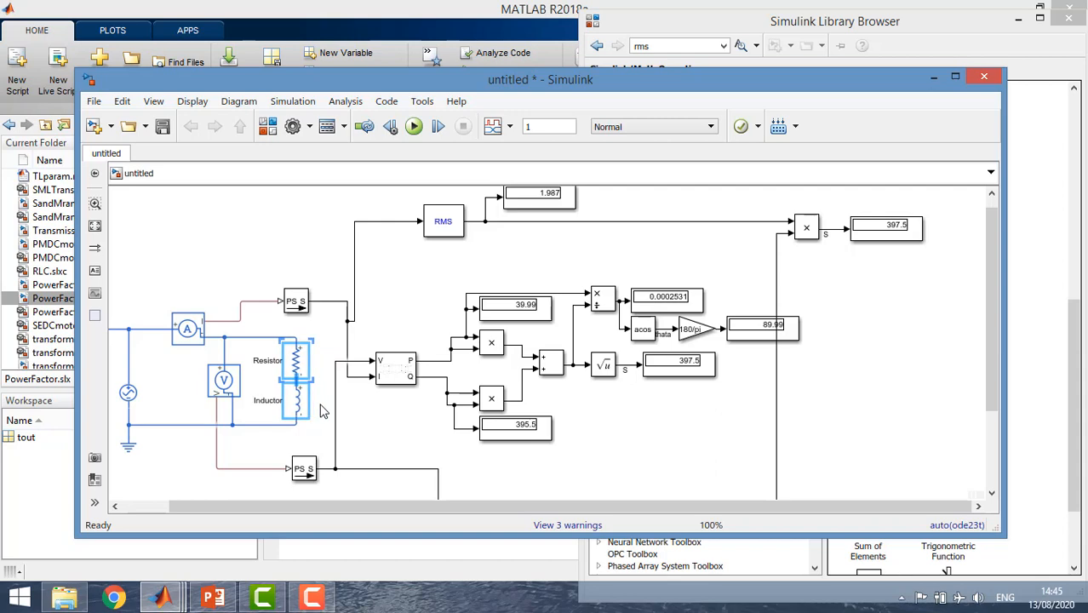
drag(300, 303, 296, 312)
click(321, 401)
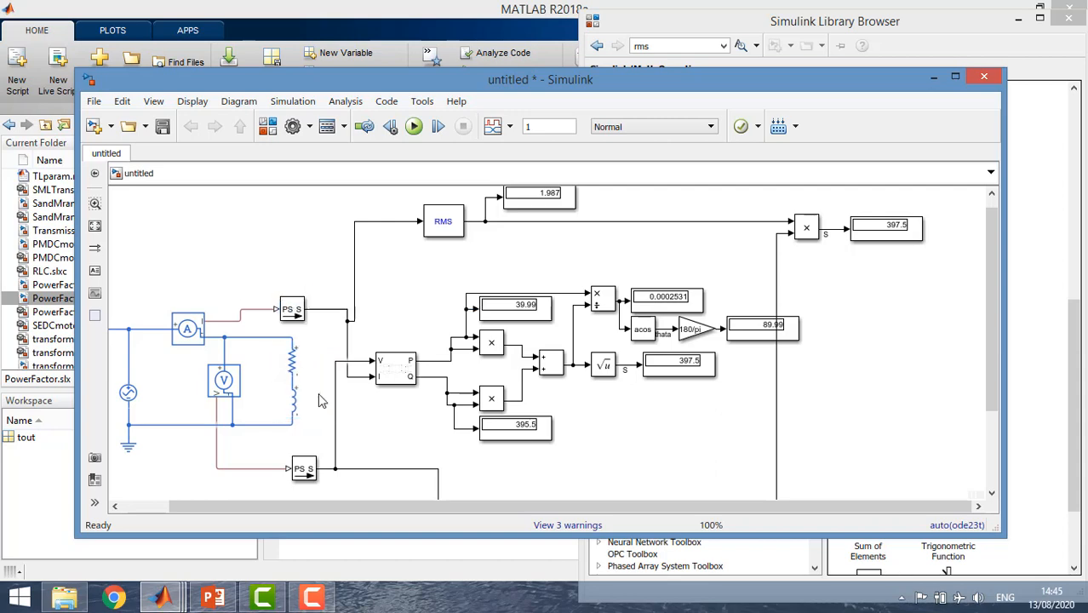
- Place a copy of a multiply block below the current RMS block and wire both its inputs to the current signal
click(457, 235)
click(501, 342)
key(ctrl+c)
click(436, 254)
key(ctrl+v)
drag(441, 266, 435, 258)
mouse_move(420, 253)
mouse_down()
mouse_move(420, 265)
mouse_move(355, 253)
mouse_up()
drag(420, 265, 398, 254)
click(430, 228)
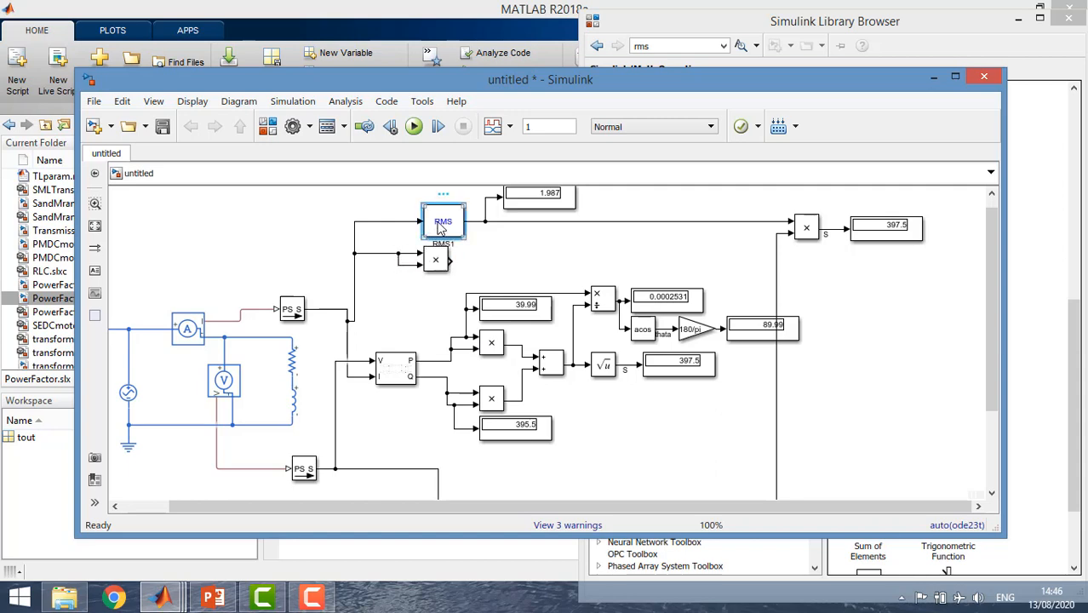
click(452, 288)
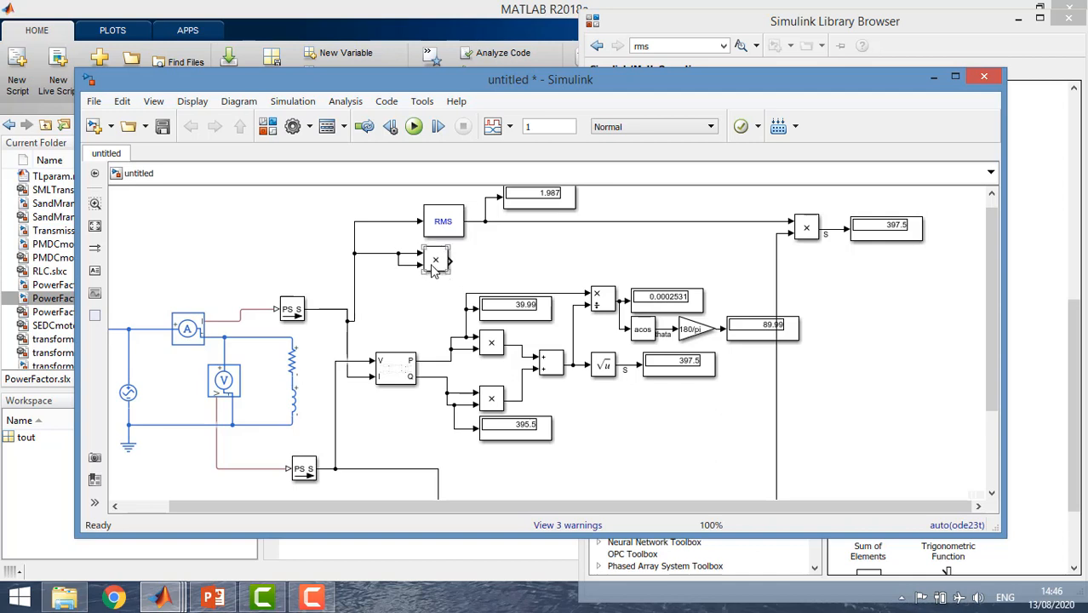
- Add an Integrator block from the Simulink Continuous library after the new multiply block's output
click(269, 128)
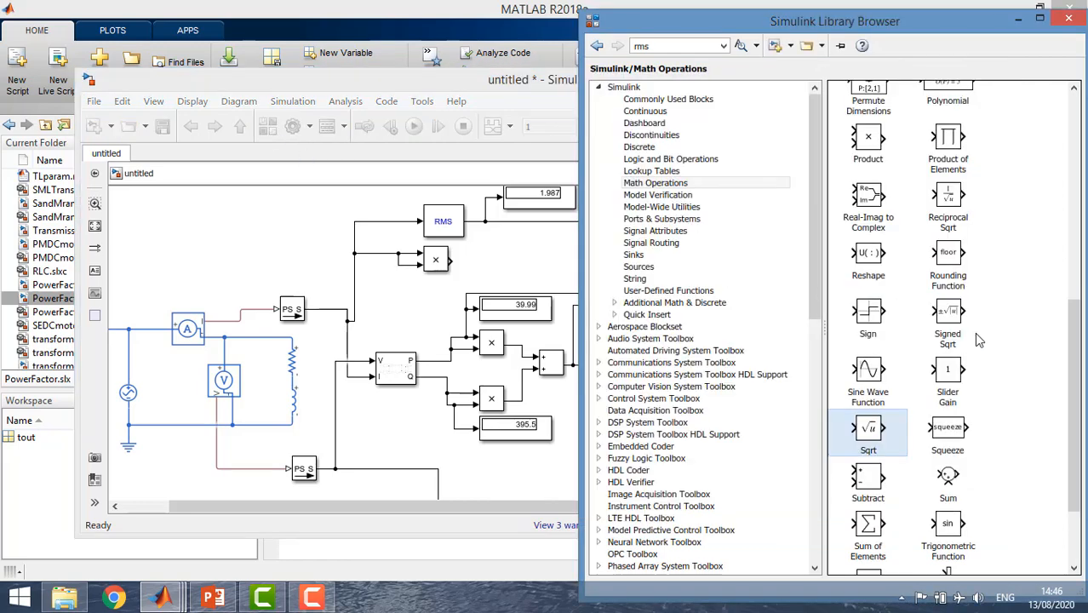
click(1012, 323)
scroll(1032, 335, up, 10)
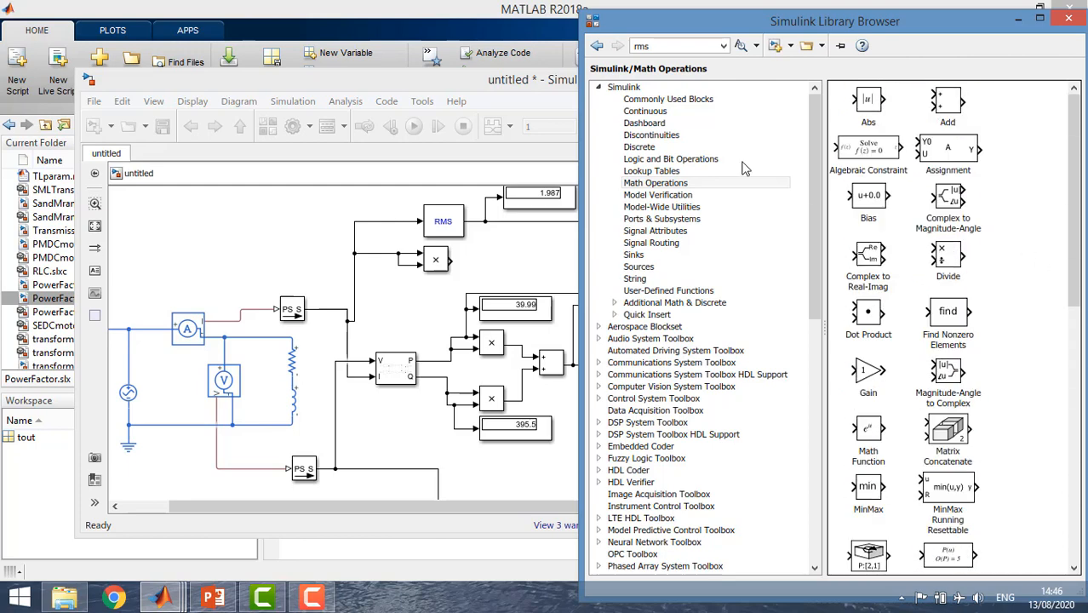
click(633, 113)
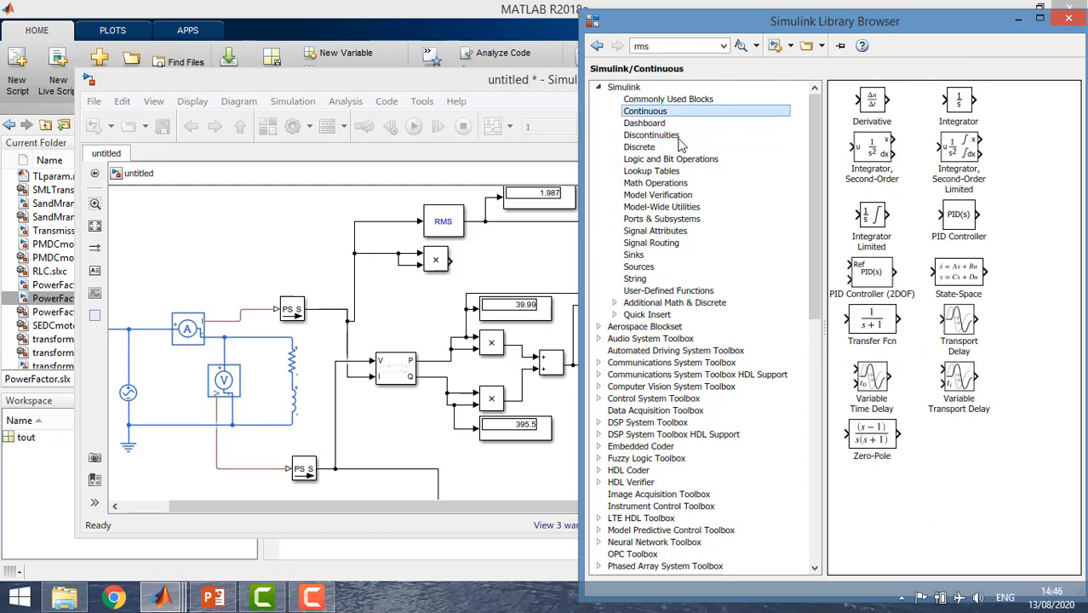
click(959, 106)
drag(959, 106, 493, 266)
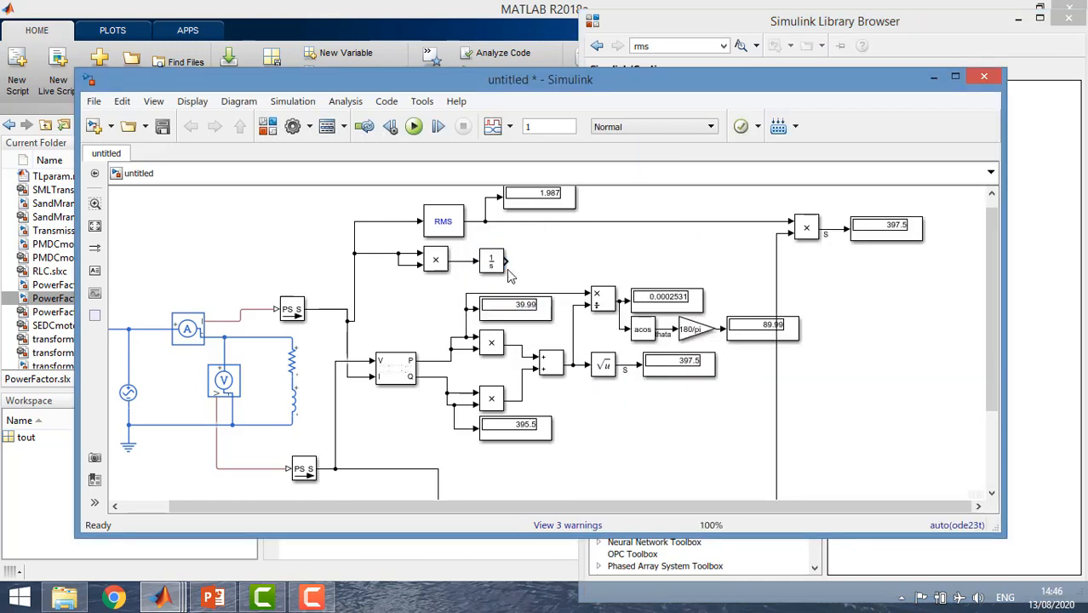
- Copy the 180/pi gain block to the integrator's output and set the copy's gain to ts
click(693, 330)
key(ctrl+v)
drag(540, 267, 536, 264)
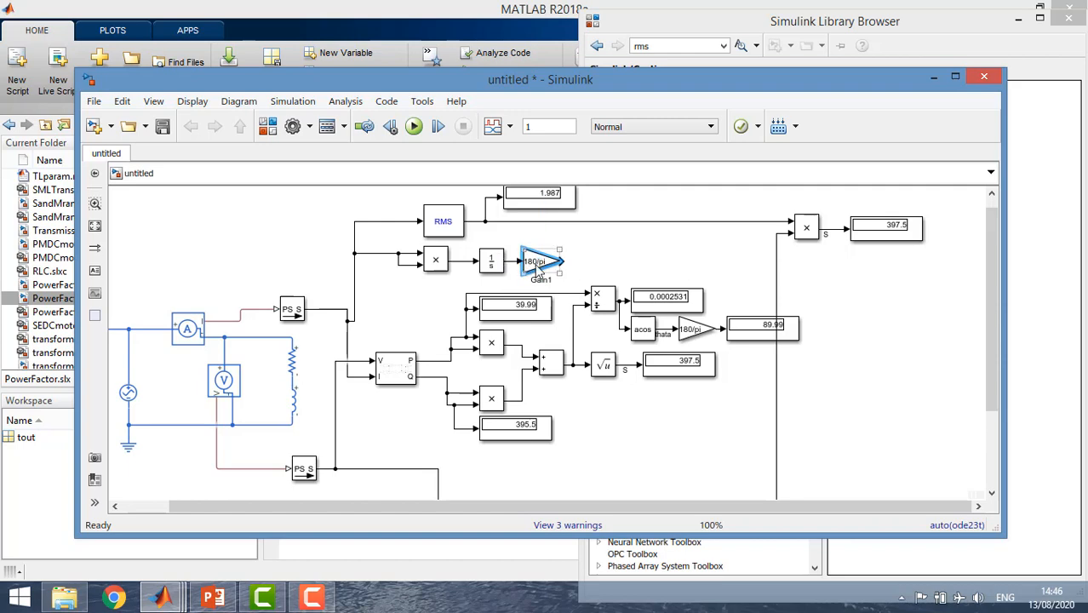
double_click(537, 264)
text(ts)
key(Return)
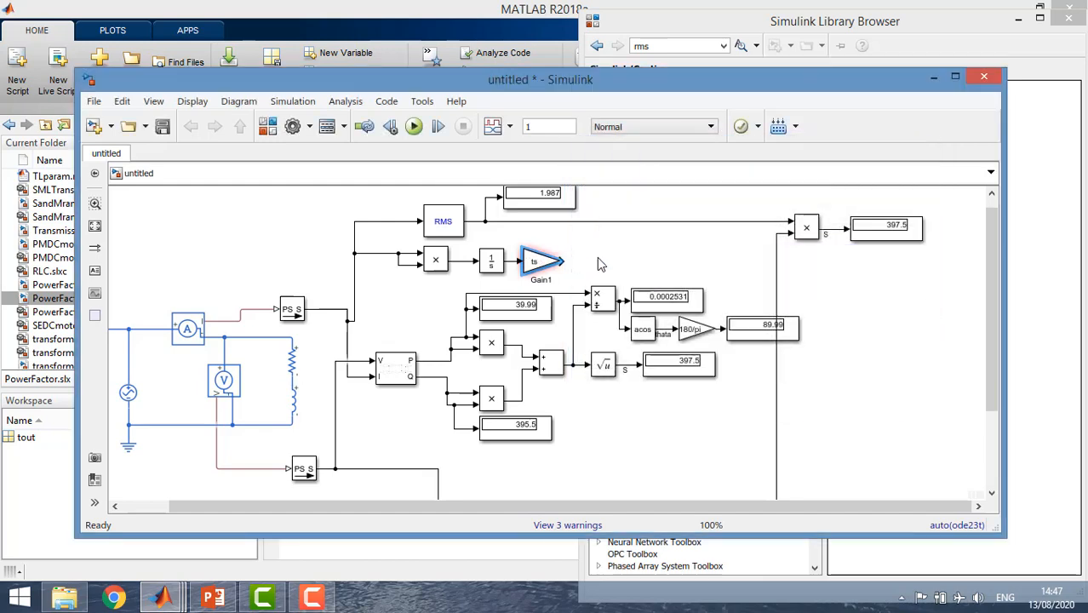
- Copy the Sqrt block and place it at the ts gain block's output in the current branch
click(604, 363)
click(586, 254)
key(ctrl+v)
drag(596, 262, 584, 267)
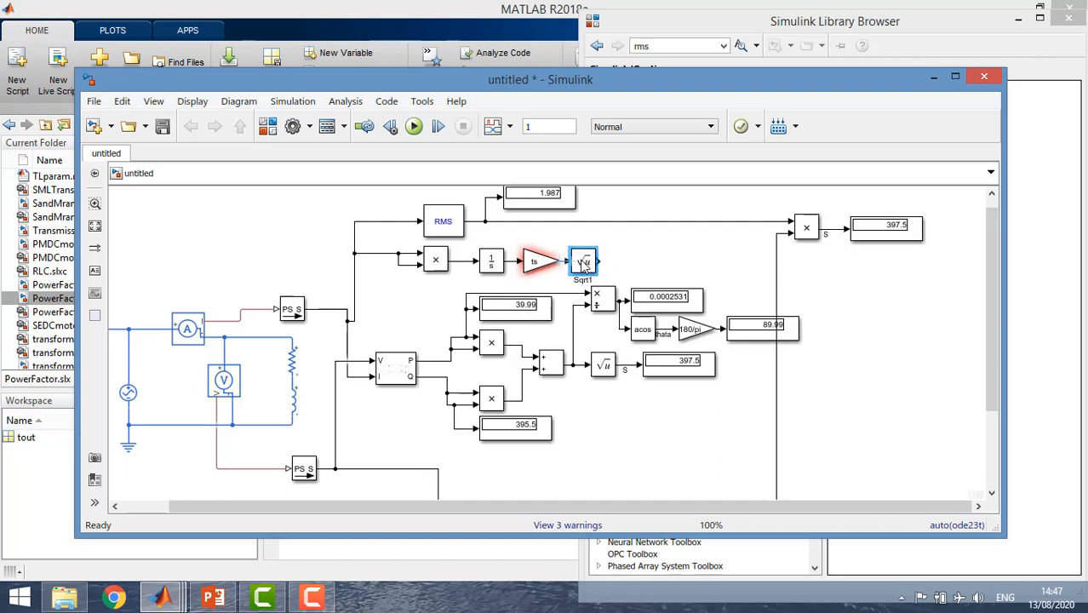
double_click(584, 265)
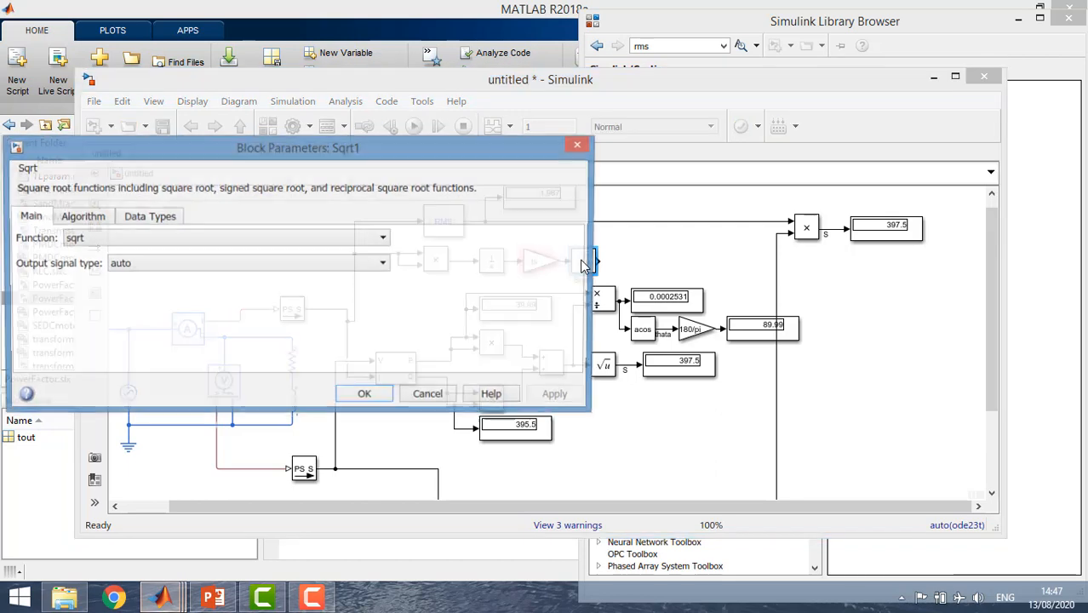
click(579, 144)
- Add a copied Display block at the output of the current branch's new square-root block
key(ctrl+c)
click(651, 256)
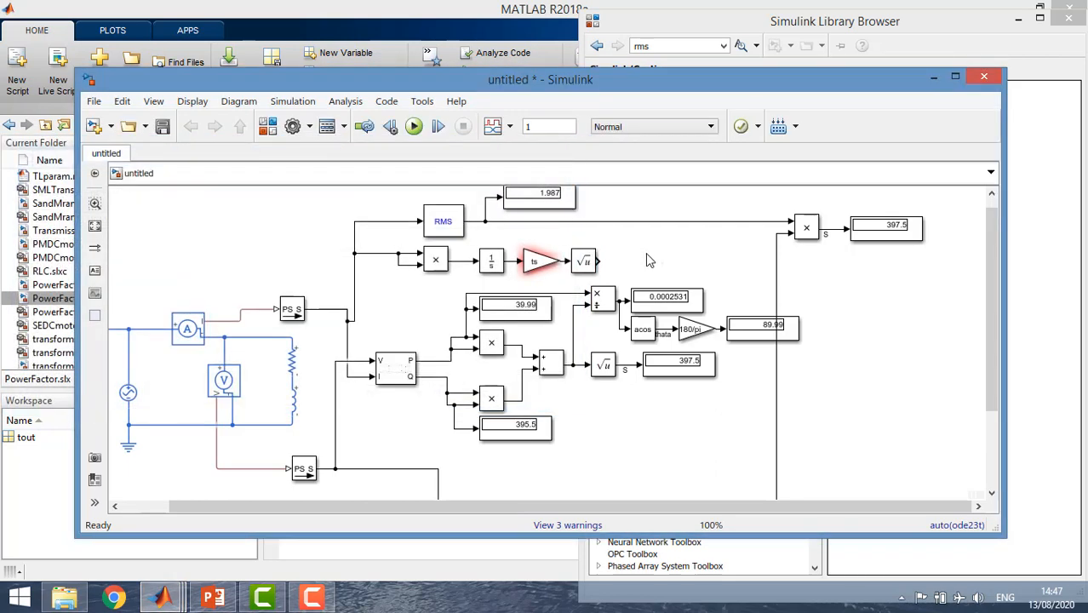
key(ctrl+v)
drag(673, 283, 634, 266)
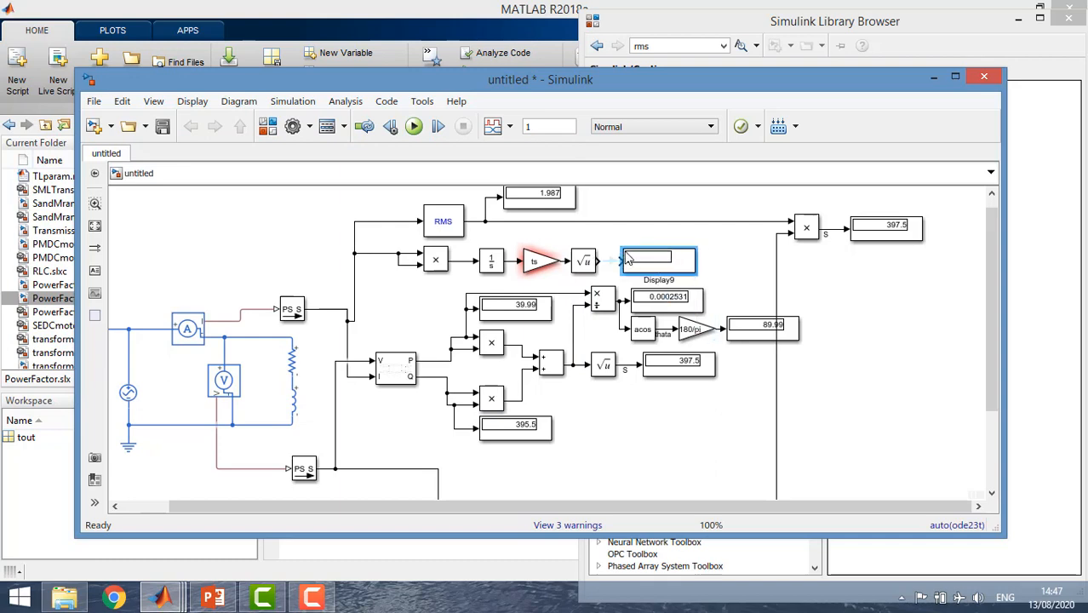
- Set the simulation stop time to ts
click(445, 225)
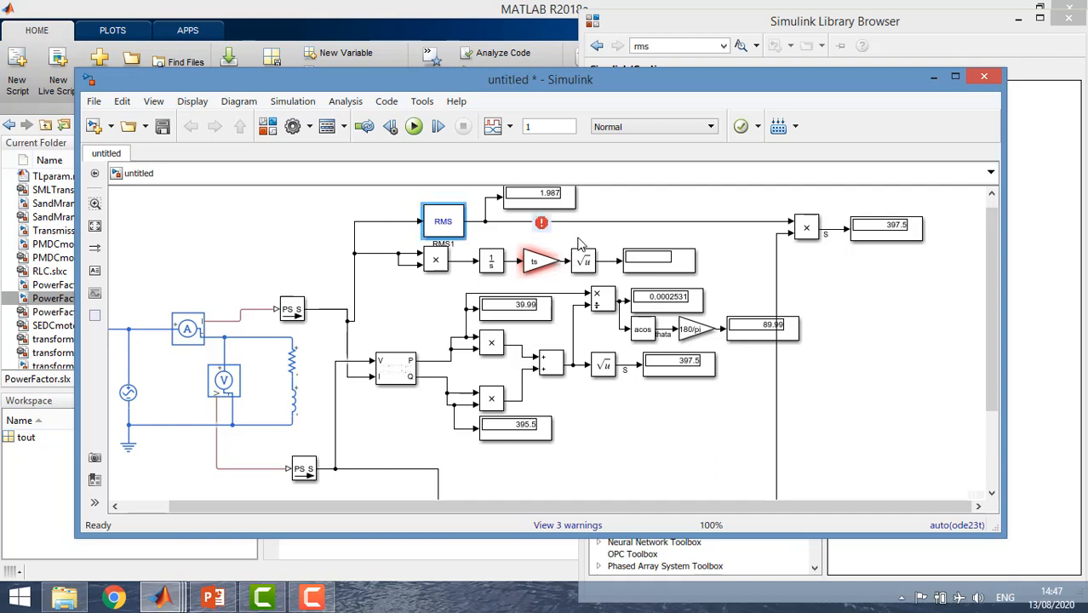
click(579, 244)
double_click(538, 127)
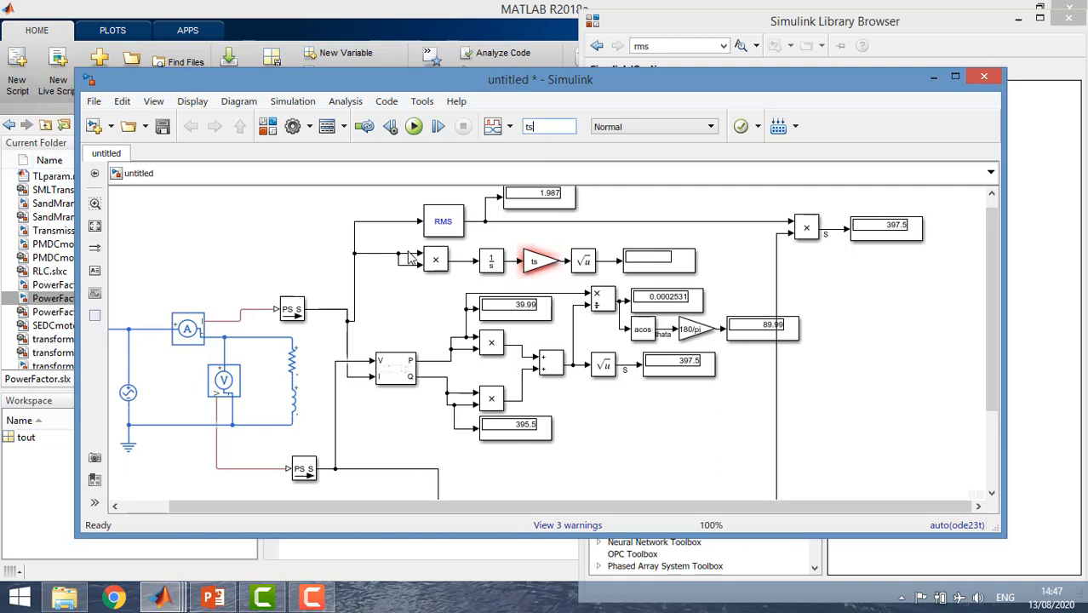
- Duplicate the multiply, integrator, ts gain and square-root chain above the voltage RMS block and connect its input to the voltage signal
drag(390, 286, 607, 263)
drag(990, 293, 988, 346)
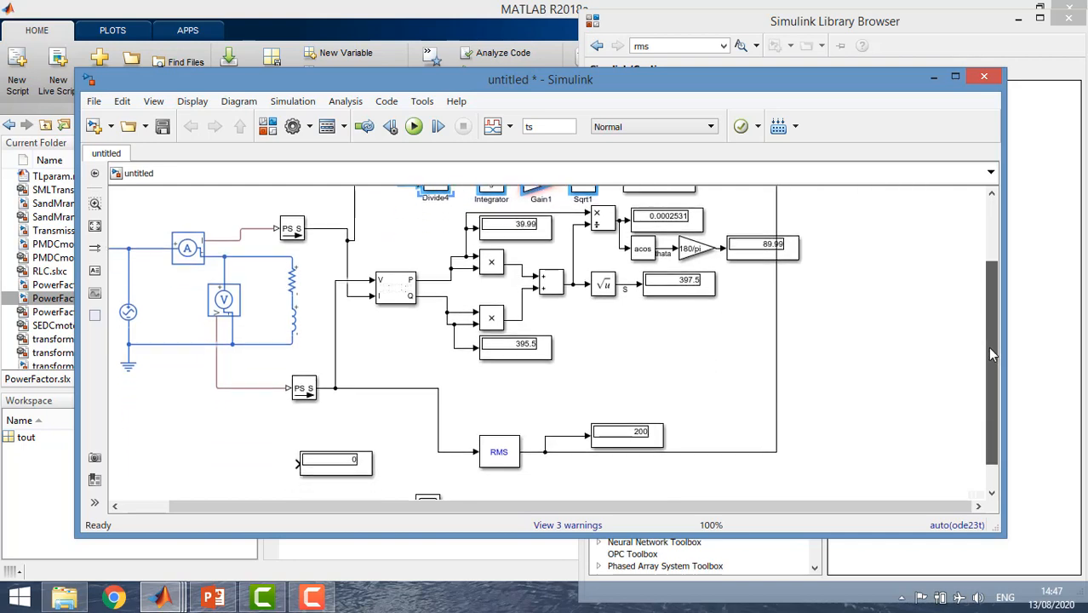
key(ctrl+v)
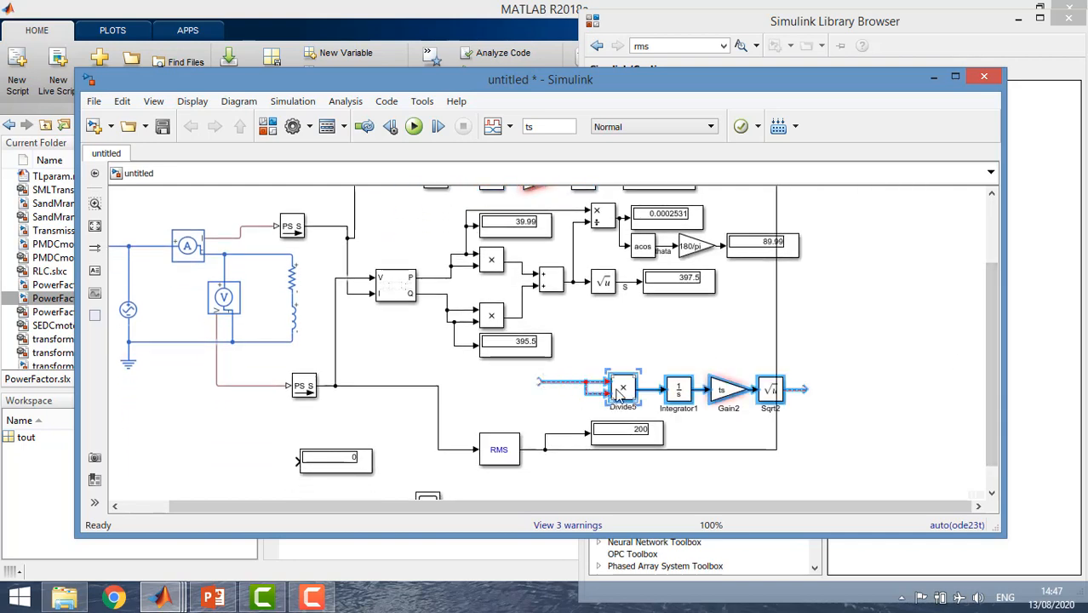
drag(619, 394, 519, 398)
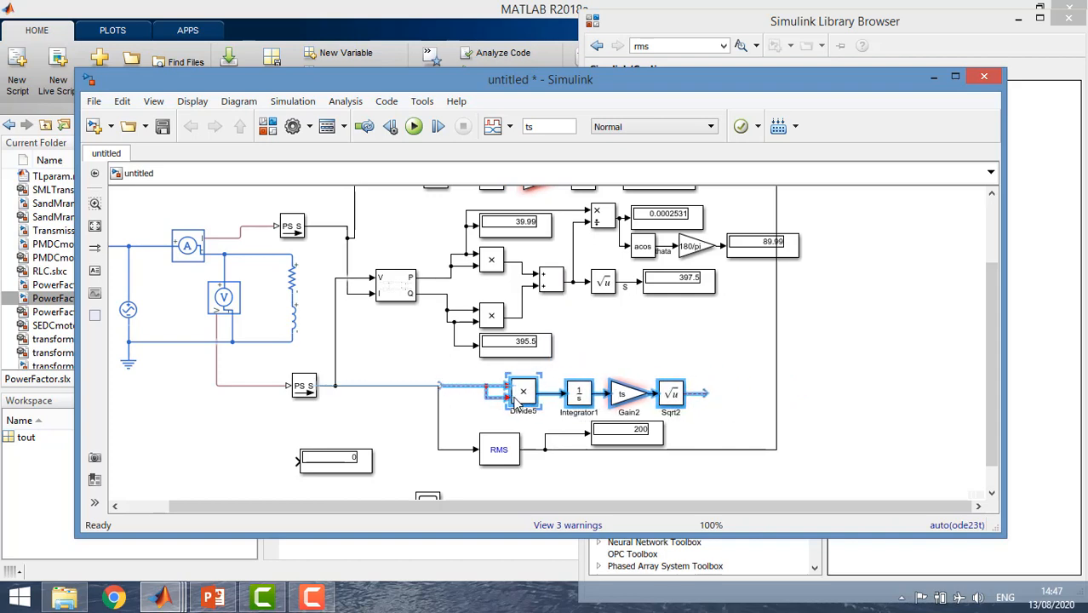
drag(440, 385, 434, 389)
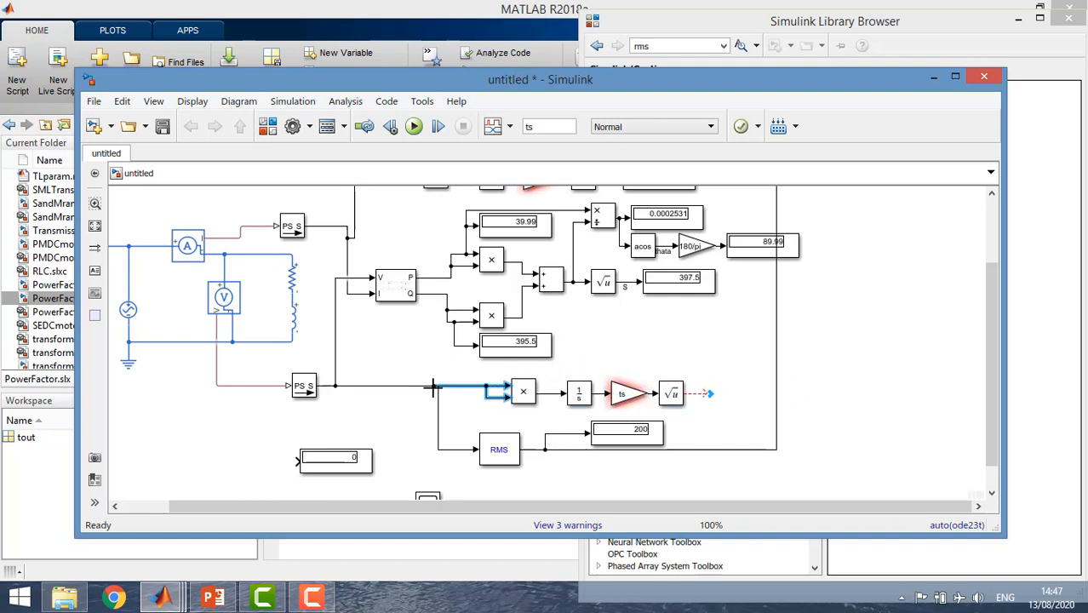
click(477, 412)
- Copy the voltage RMS display and place the copy at the output of the voltage chain's square-root block
click(635, 436)
key(ctrl+c)
key(ctrl+v)
drag(718, 404, 700, 394)
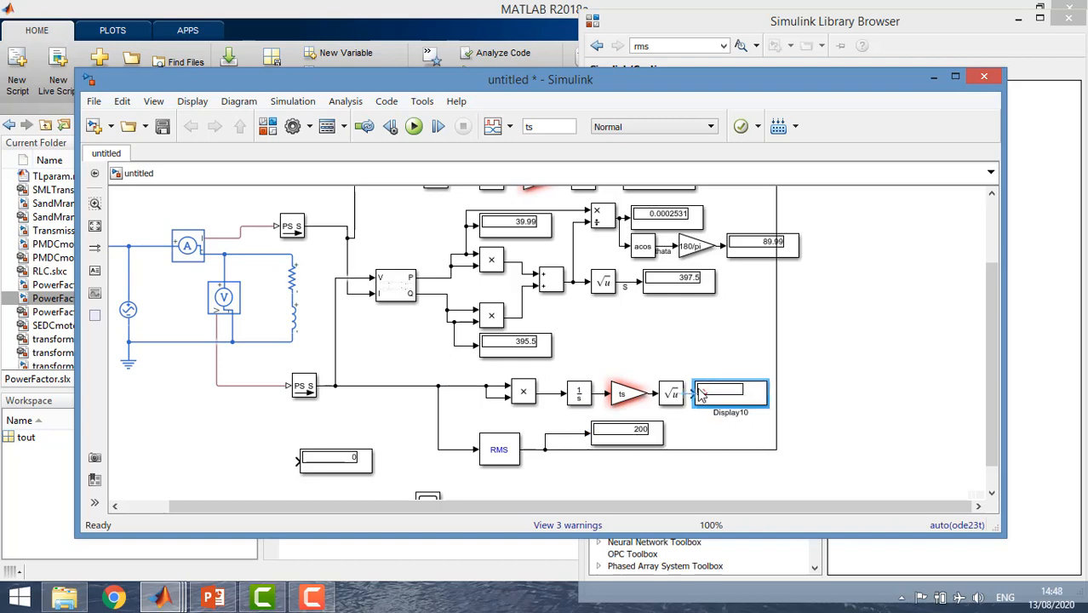
- Line up the new display with the output of the voltage chain's square-root block
key(Right)
key(Right)
key(Right)
key(Right)
key(Left)
key(Left)
key(Left)
key(Left)
click(528, 326)
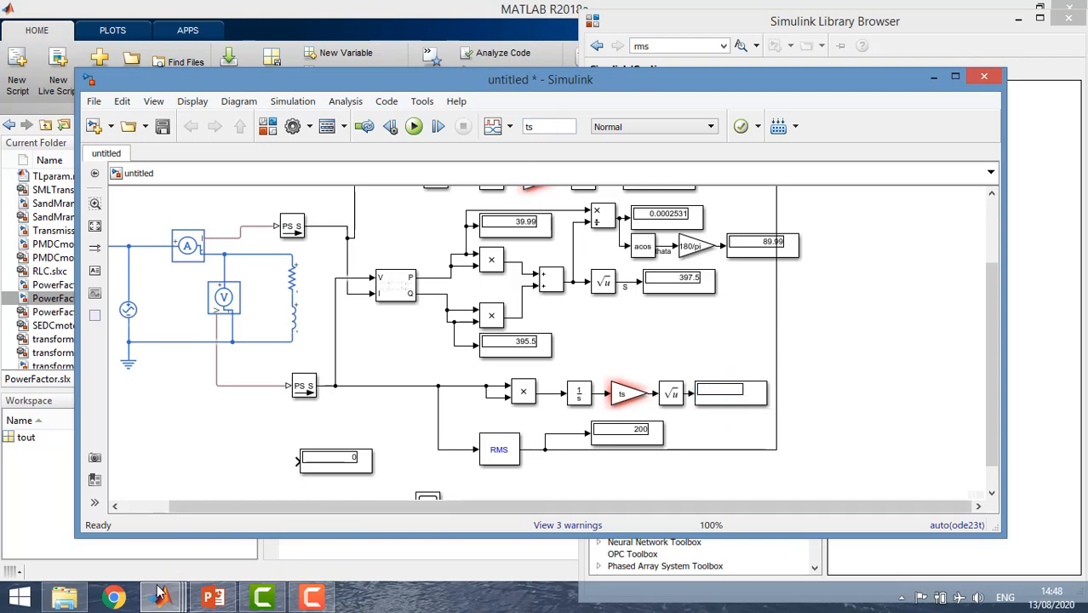
- Define the workspace variable ts=1 in MATLAB's command window and return to the Simulink model
mouse_move(162, 592)
click(118, 511)
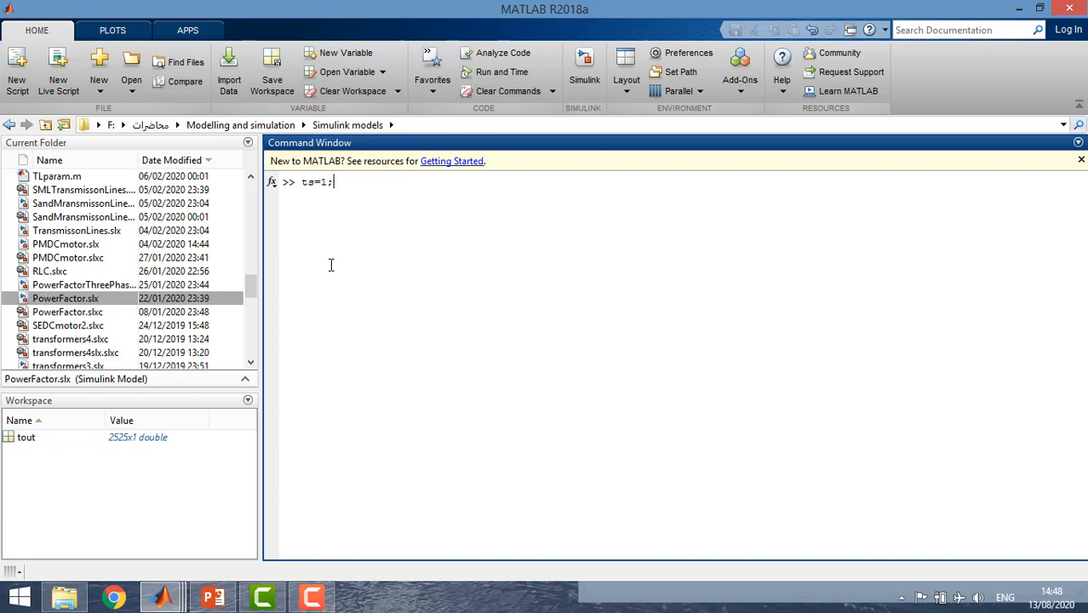
key(Return)
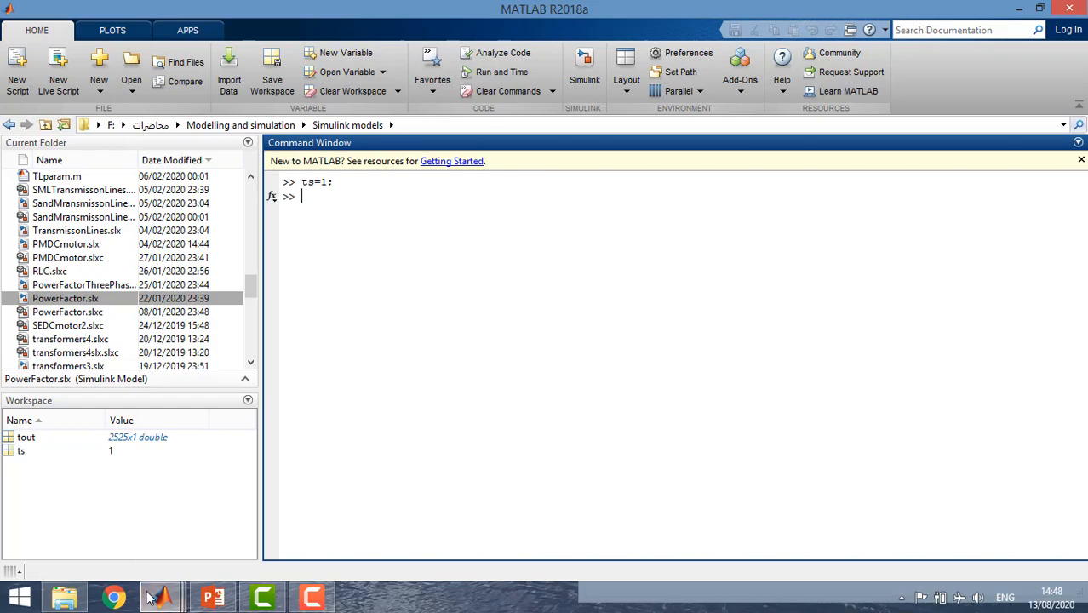
mouse_move(162, 598)
click(249, 528)
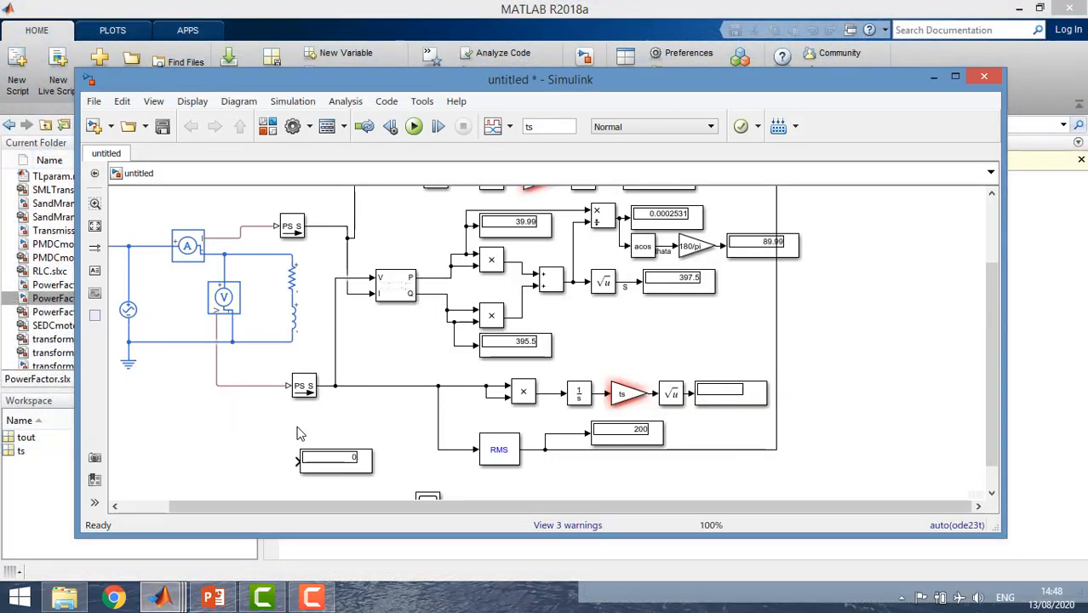
- Set the gain to 1/ts in both the voltage and current RMS chains and run the simulation
scroll(350, 430, down, 2)
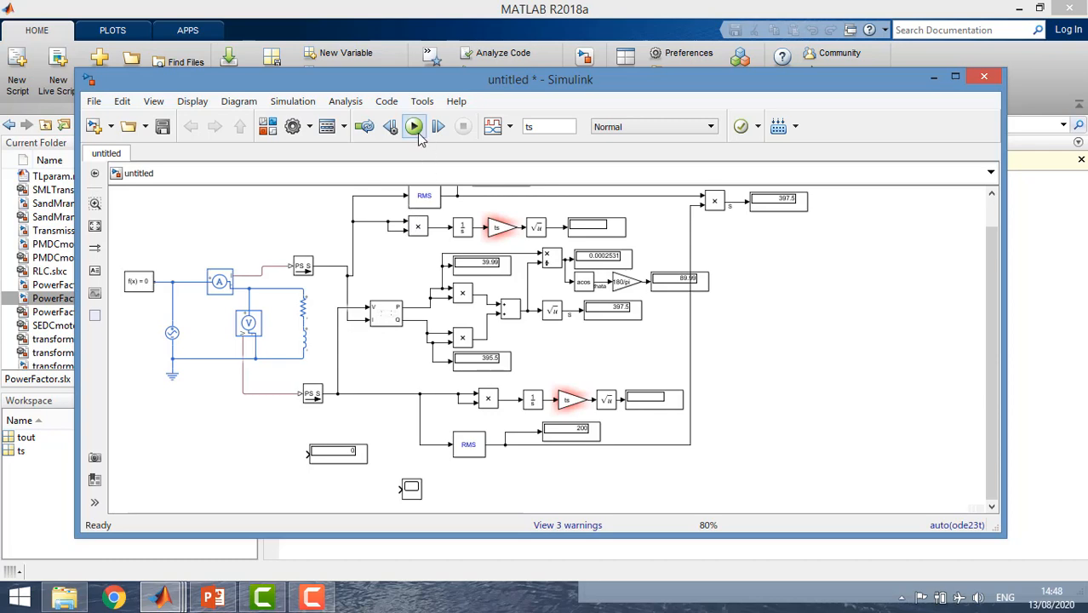
double_click(571, 400)
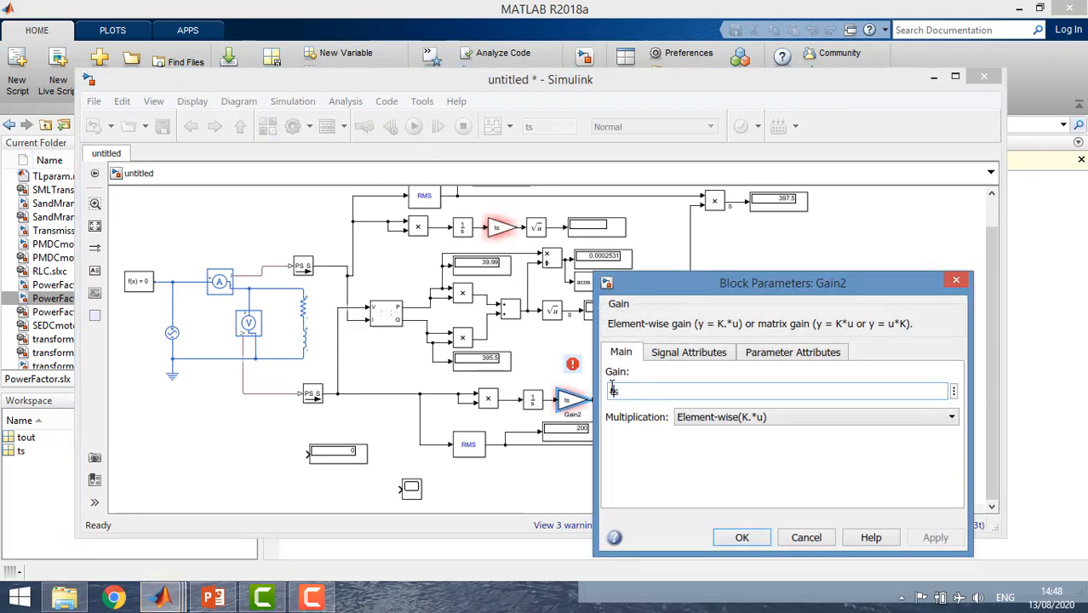
text(1/)
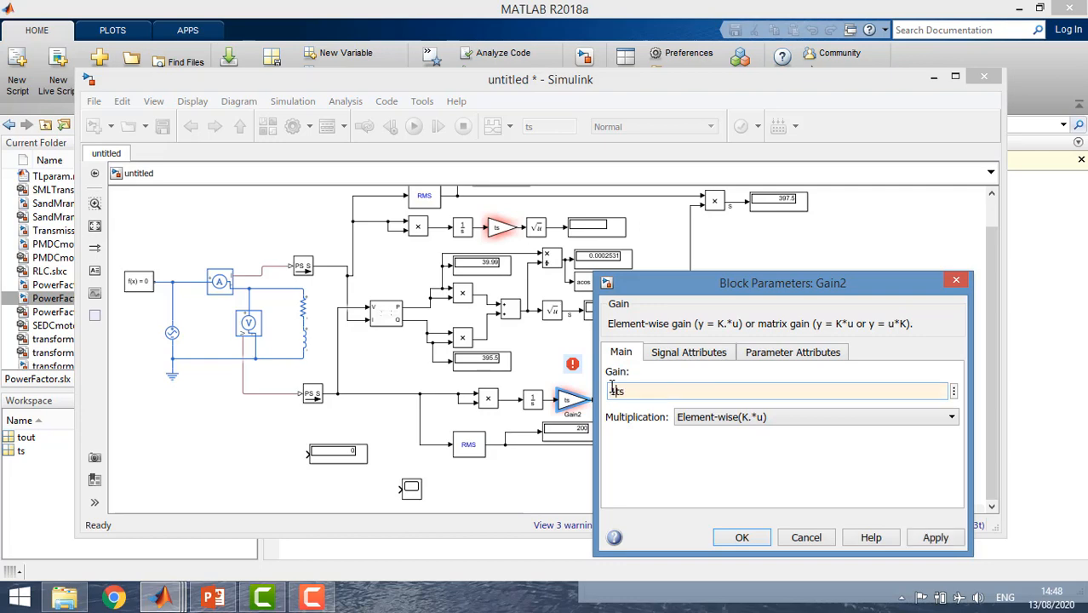
key(Return)
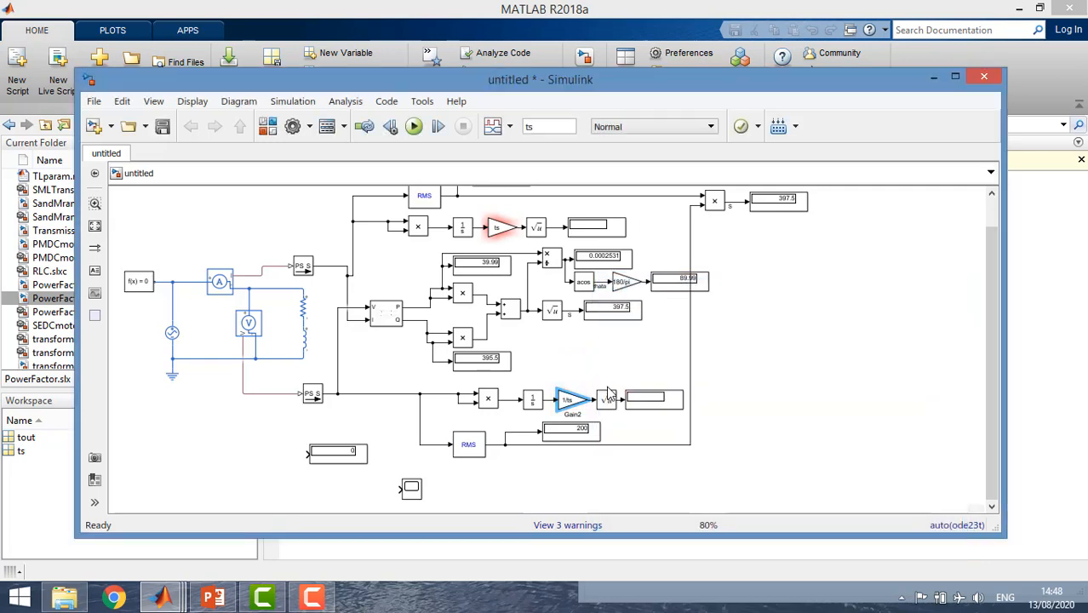
click(496, 231)
double_click(492, 236)
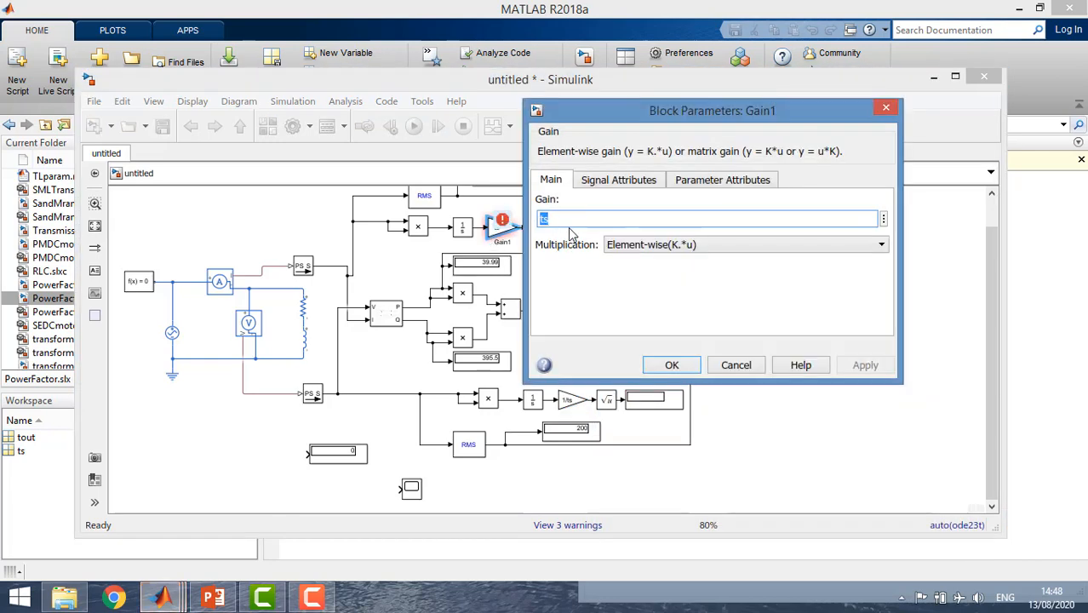
text(1/)
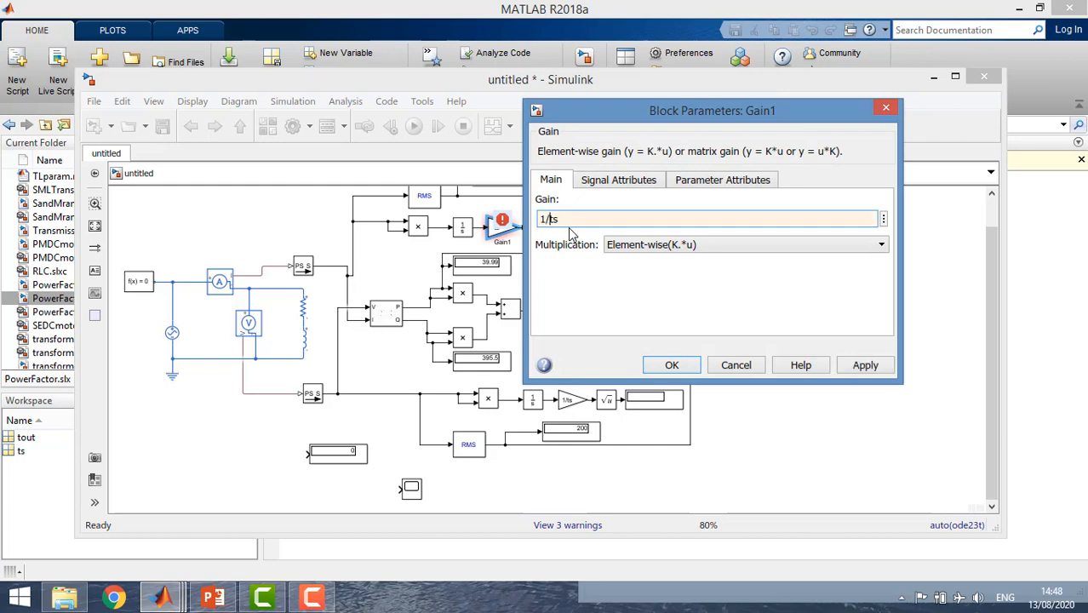
key(Return)
click(413, 126)
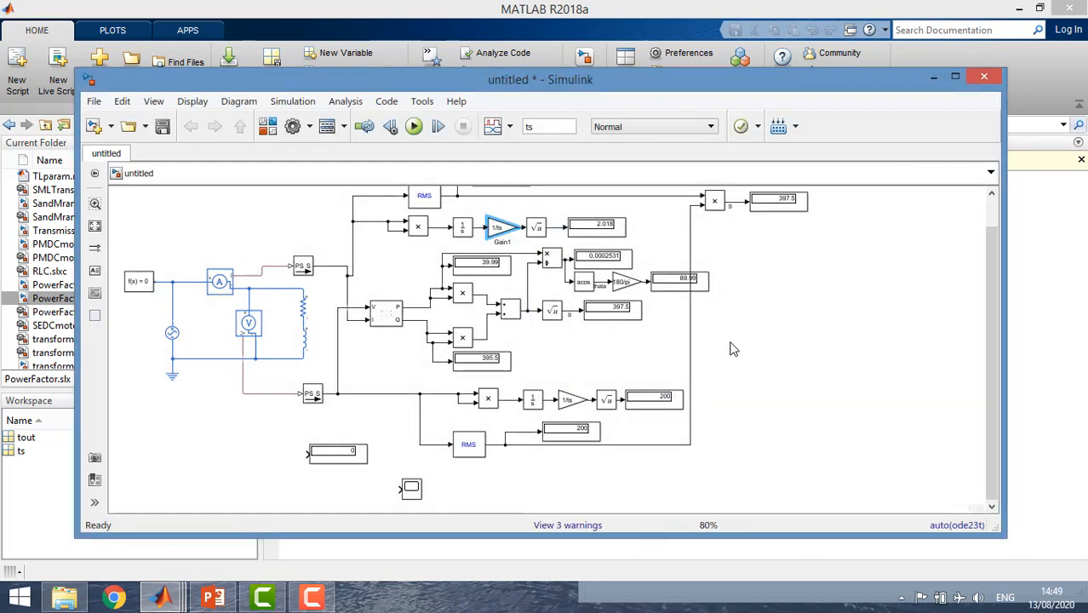
- Tighten the spacing of the integrator, 1/ts gain and square-root blocks in the voltage chain
scroll(694, 377, up, 1)
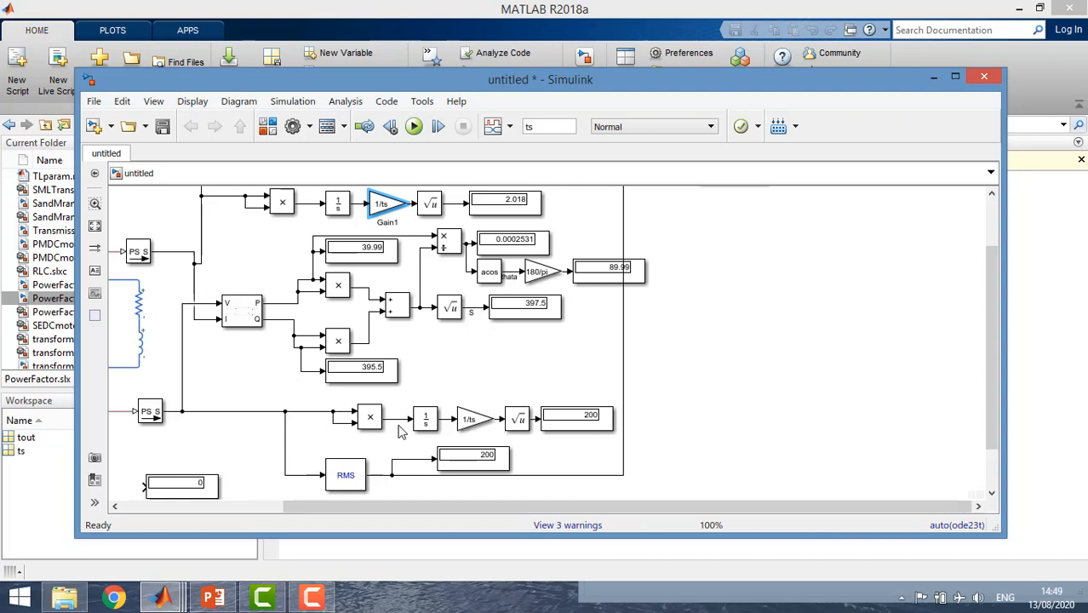
drag(417, 427, 452, 430)
drag(517, 420, 509, 420)
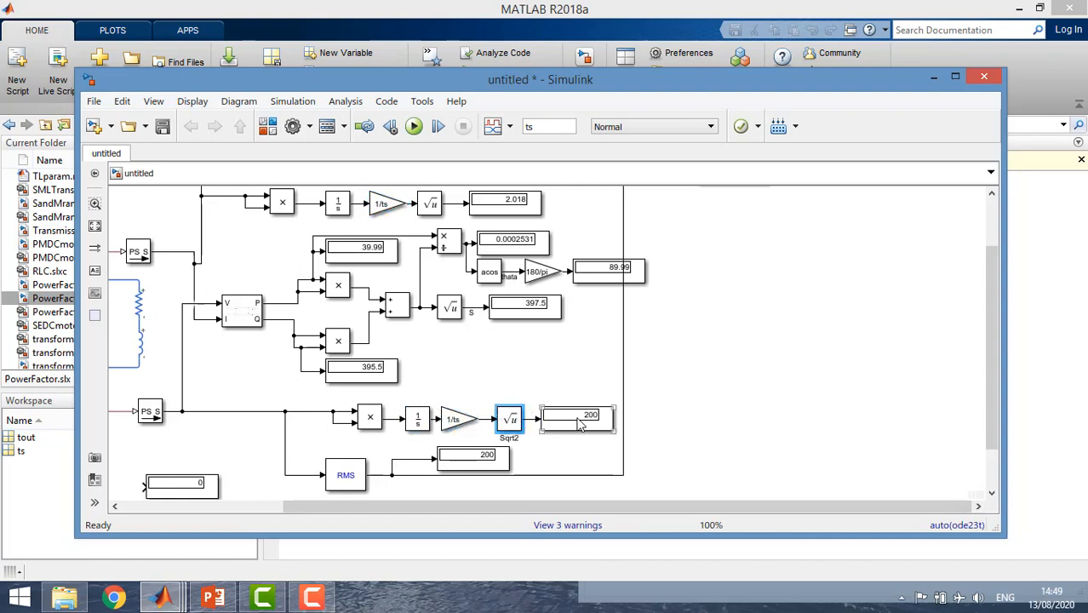
click(365, 476)
- Move the unused Scope block up beside the power block's voltage input line and connect it to the voltage signal
drag(994, 345, 984, 385)
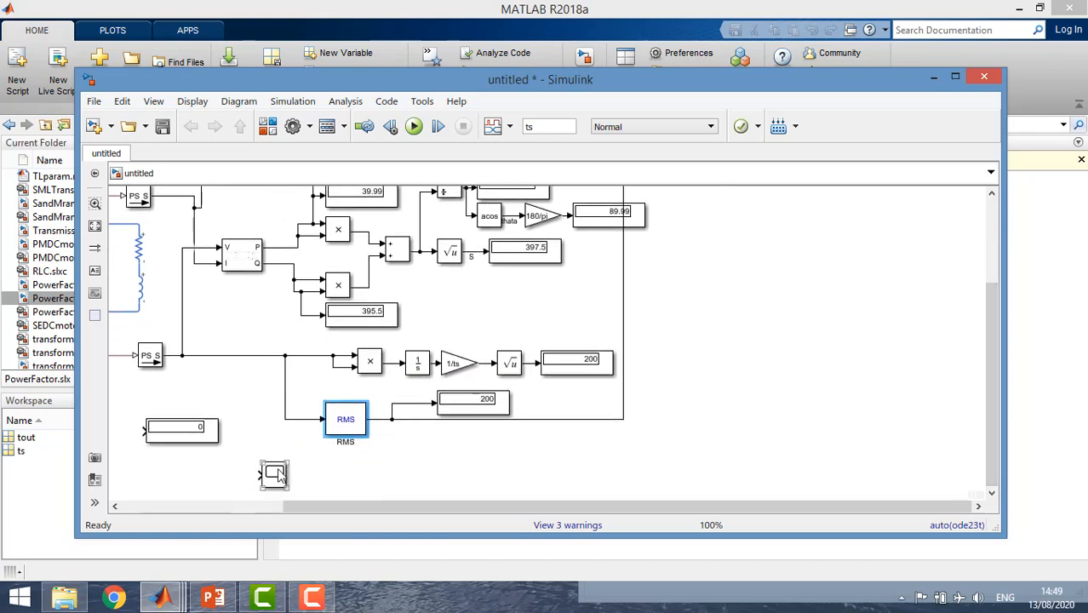
drag(277, 466, 267, 405)
drag(257, 359, 182, 331)
click(344, 420)
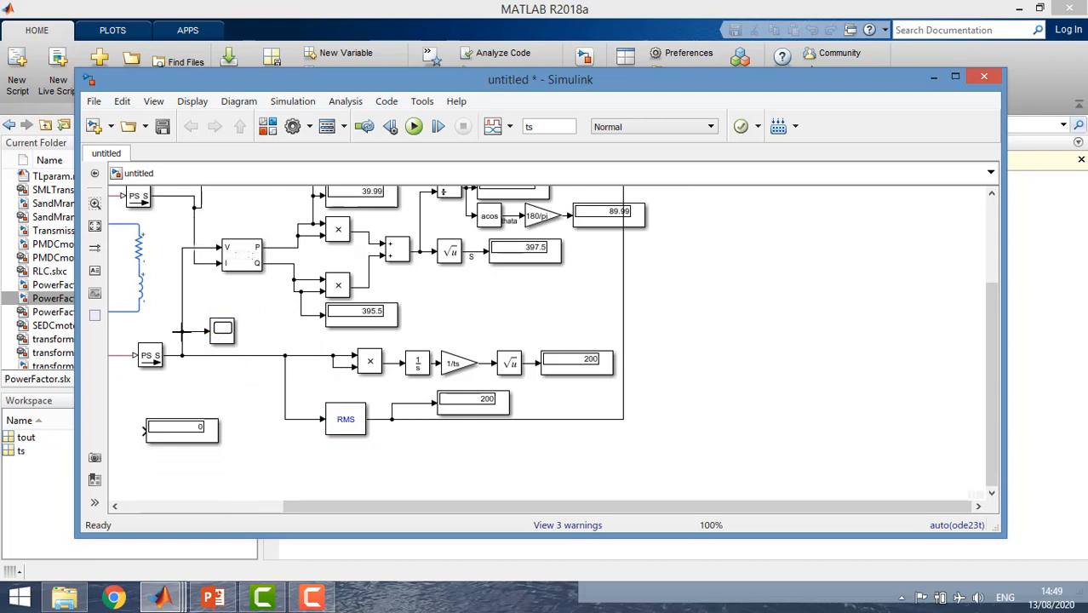
- Duplicate the voltage scope above the current RMS block and connect the copy to the current signal
click(223, 335)
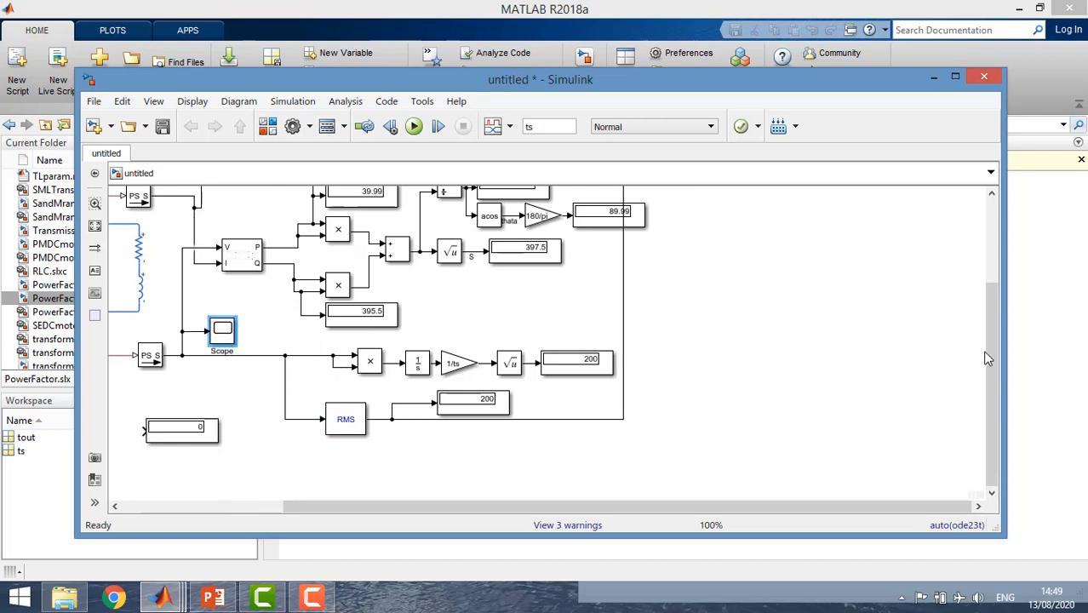
drag(995, 326, 986, 258)
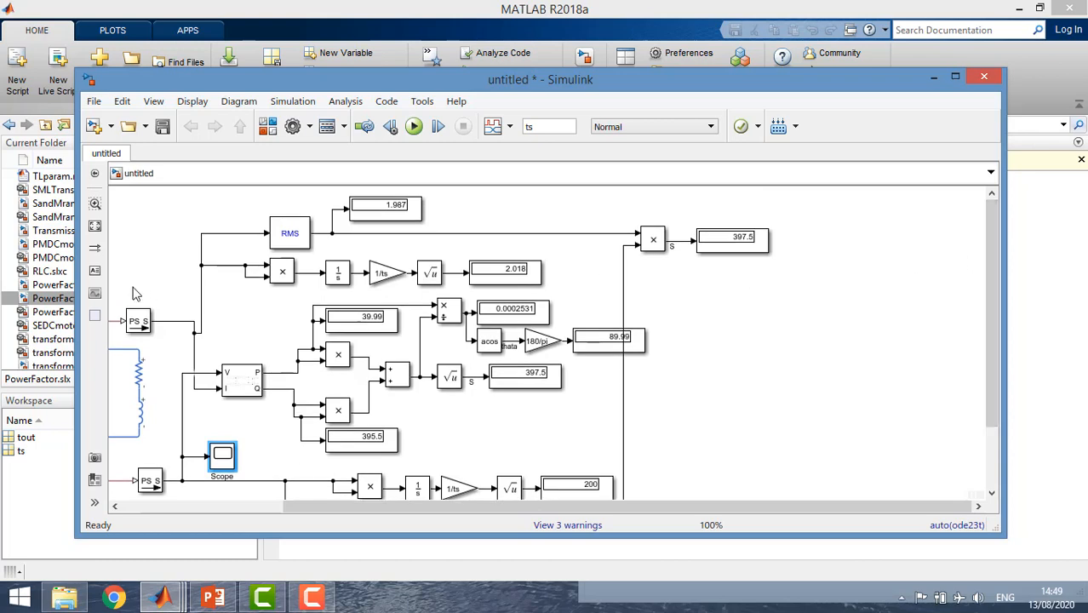
click(221, 209)
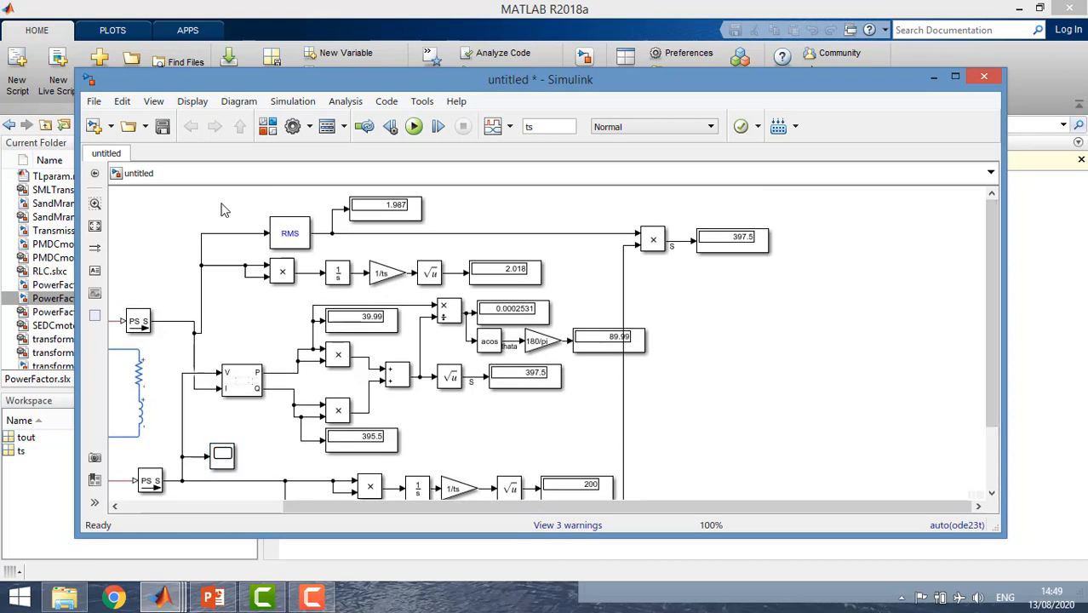
key(ctrl+v)
drag(232, 216, 201, 242)
click(511, 271)
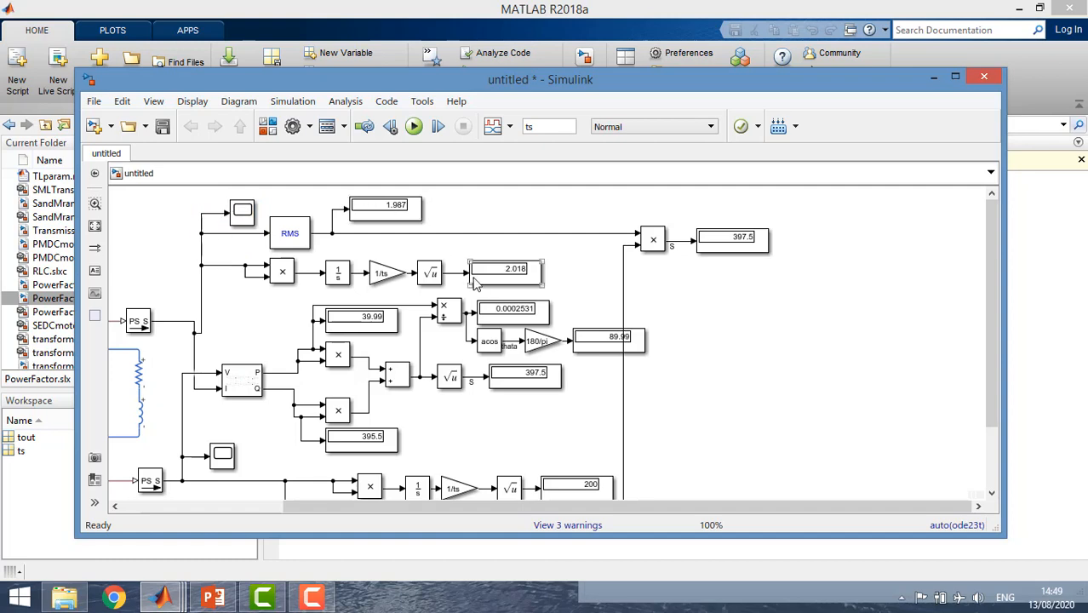
- Run the simulation and examine about the first 0.1 s of the current waveform on its scope
click(414, 126)
click(243, 215)
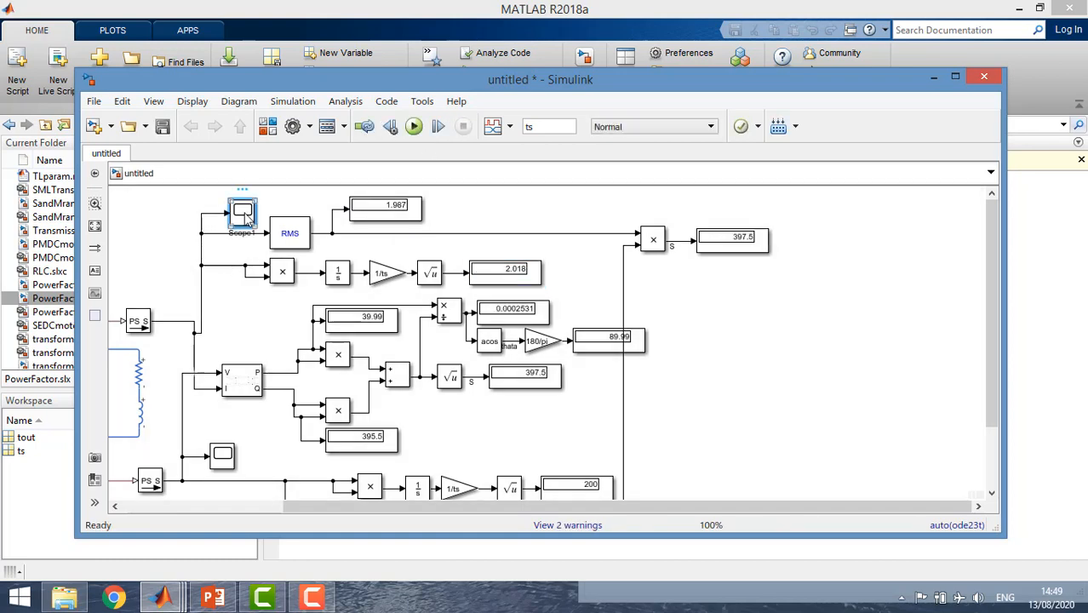
double_click(244, 214)
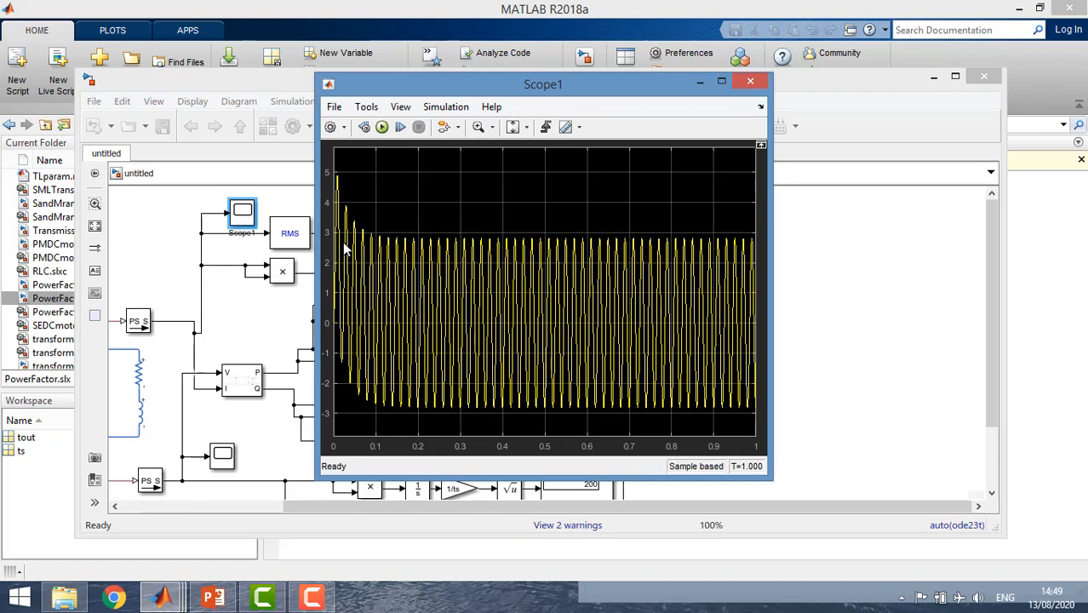
click(527, 128)
click(519, 162)
click(478, 126)
drag(380, 278, 318, 279)
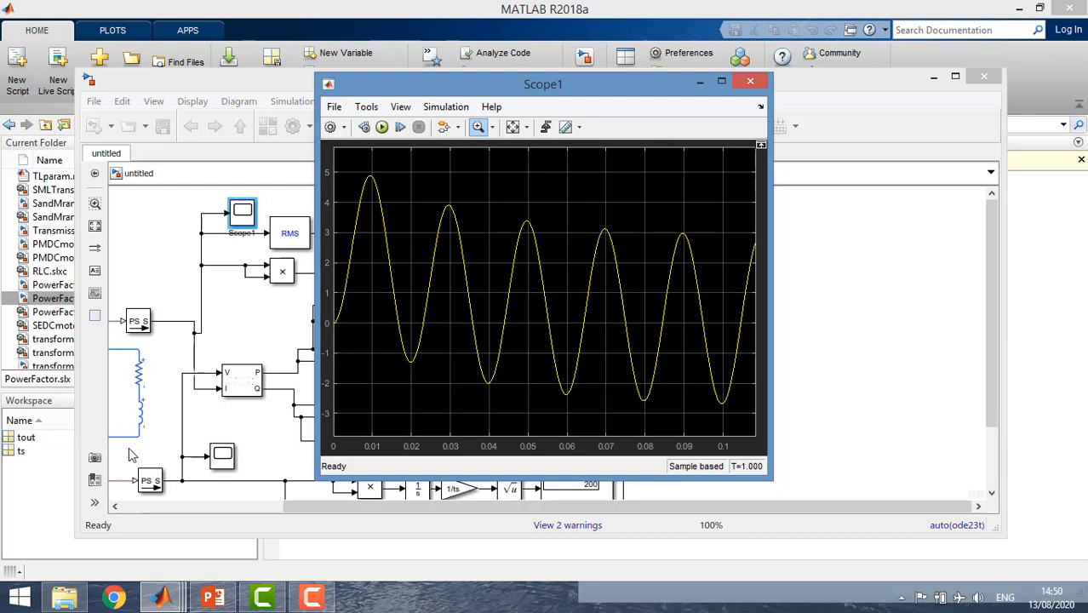
click(140, 426)
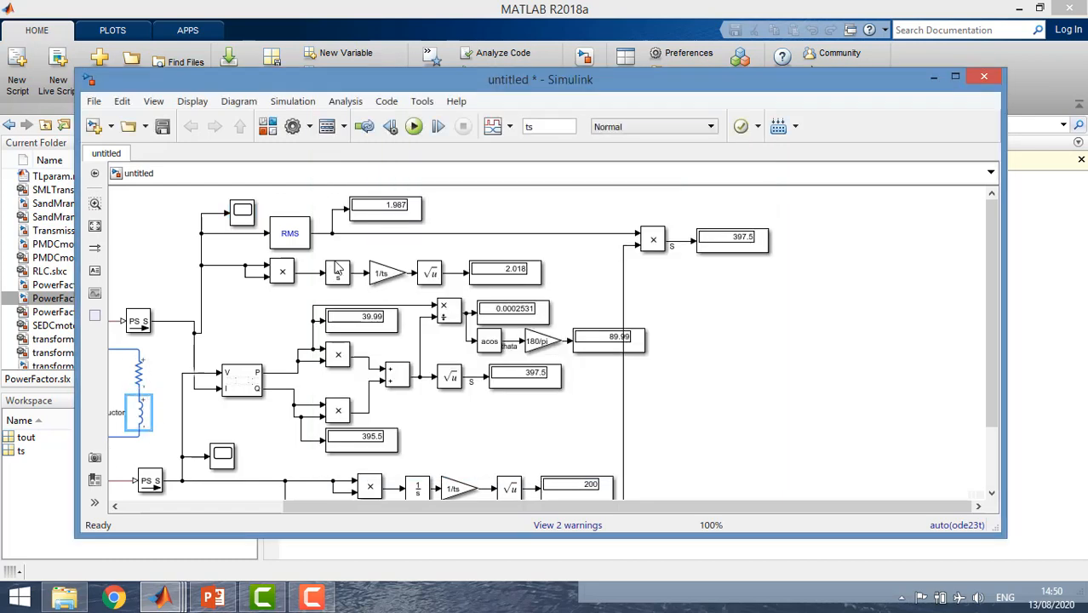
- Reopen the current scope, restore the full time range to view the whole waveform, and close it
click(244, 211)
double_click(244, 211)
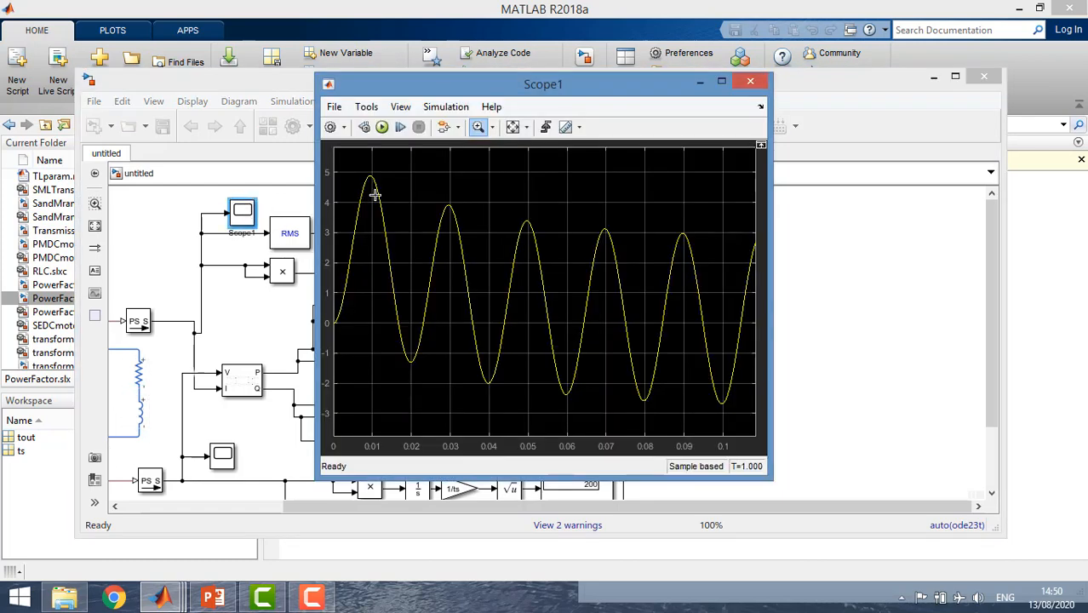
click(513, 127)
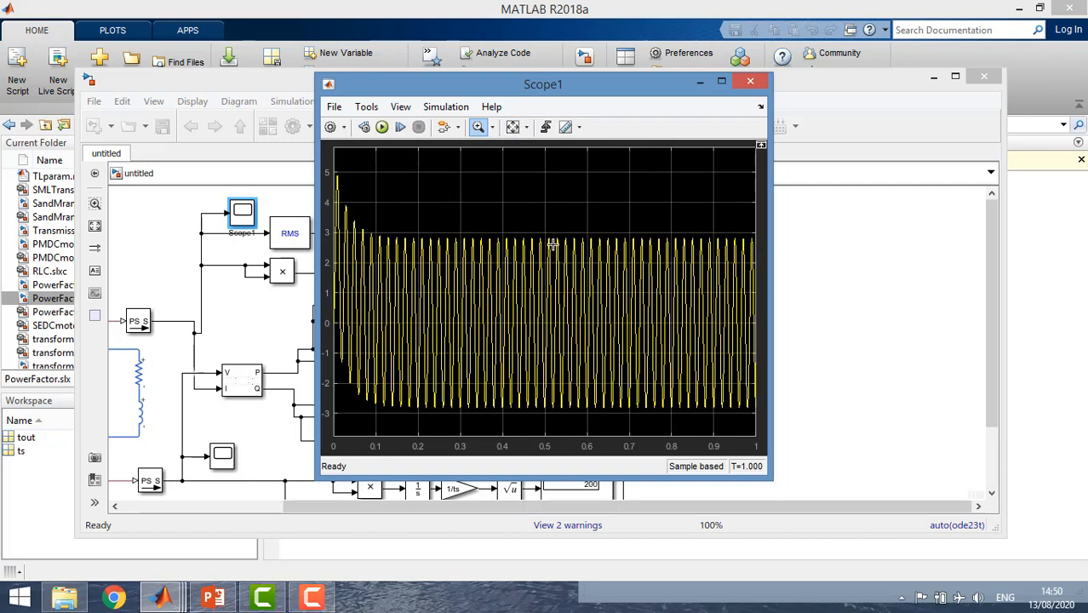
click(751, 84)
- View the voltage waveform on its scope, enlarging about the first 0.15 s, and close the scope
click(220, 460)
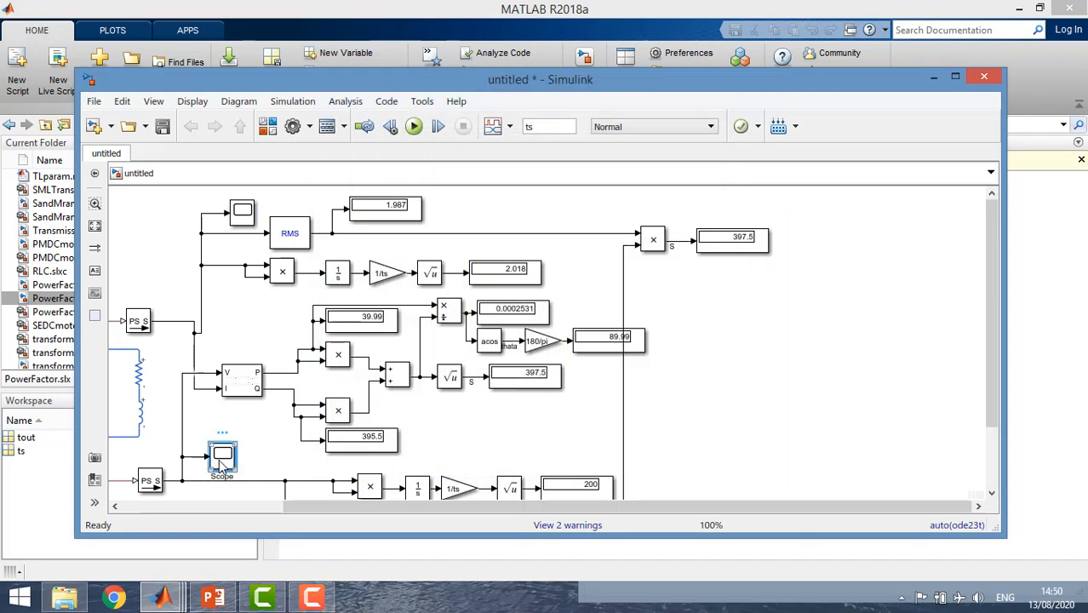
double_click(220, 459)
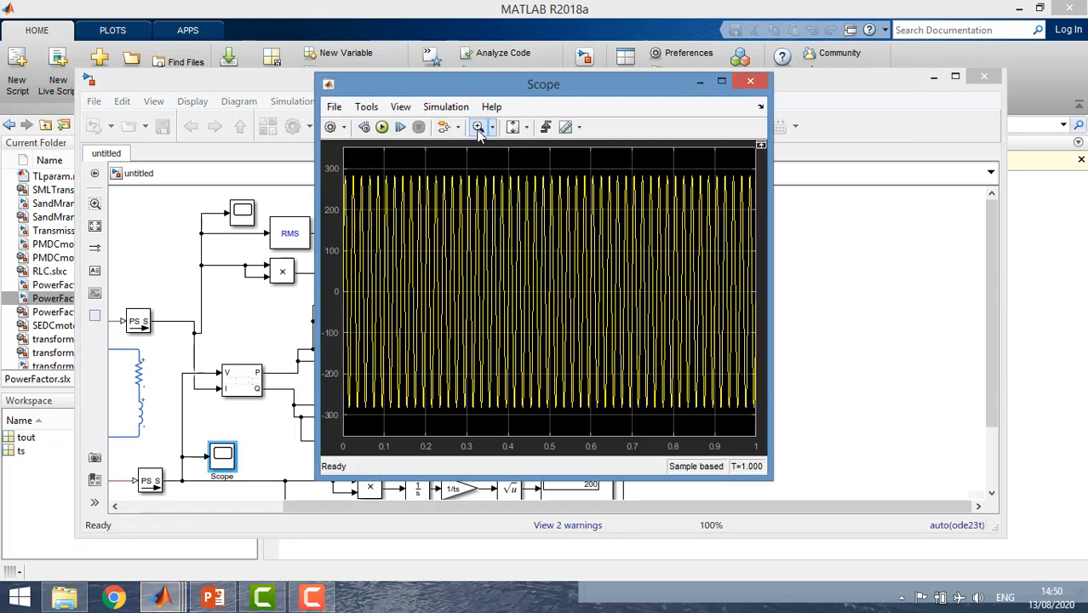
click(478, 128)
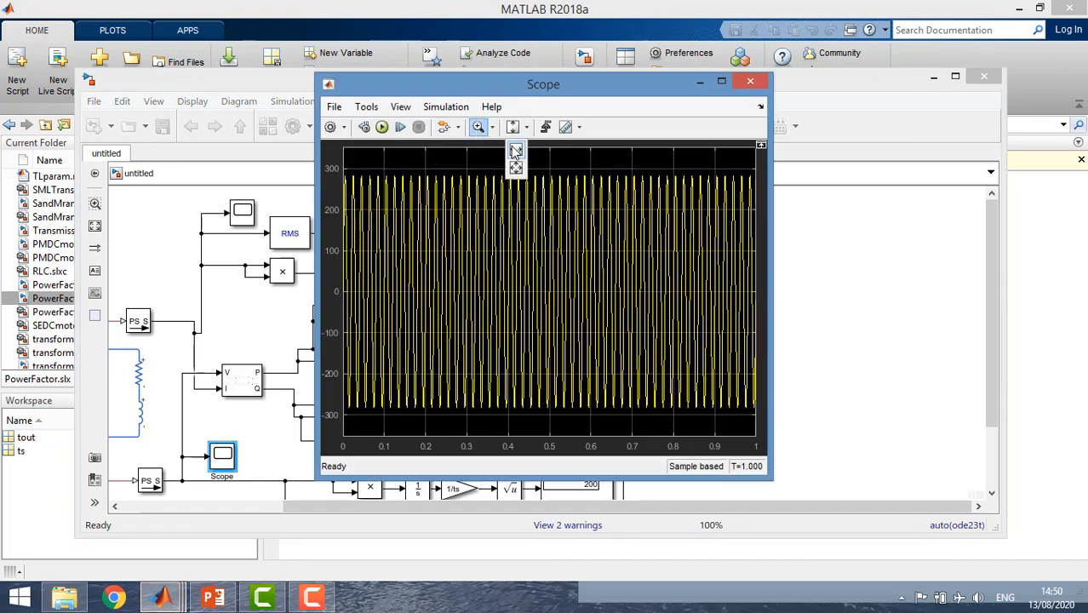
click(517, 168)
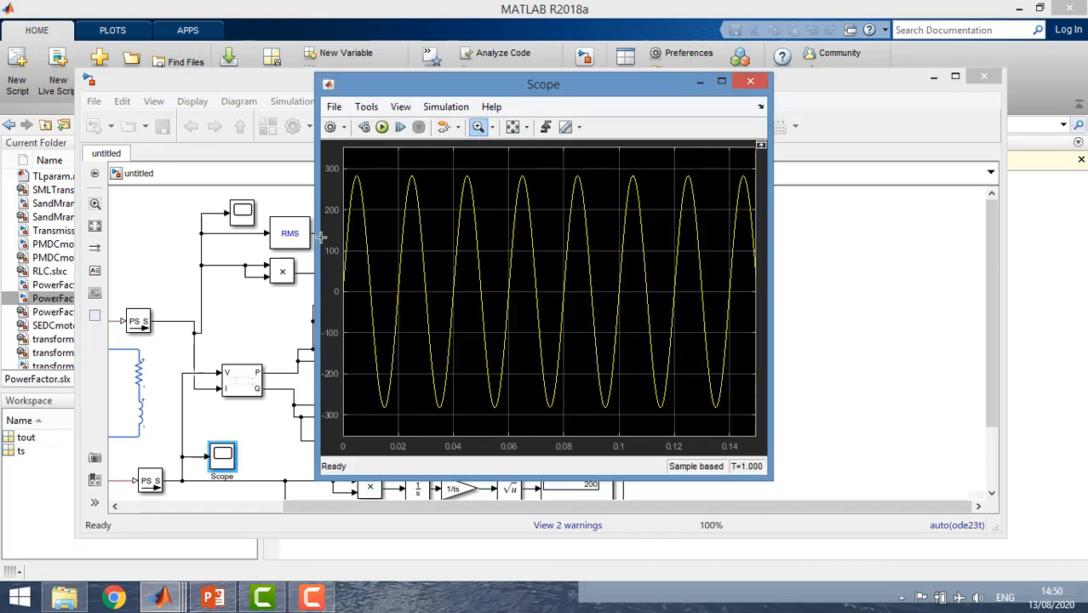
click(750, 80)
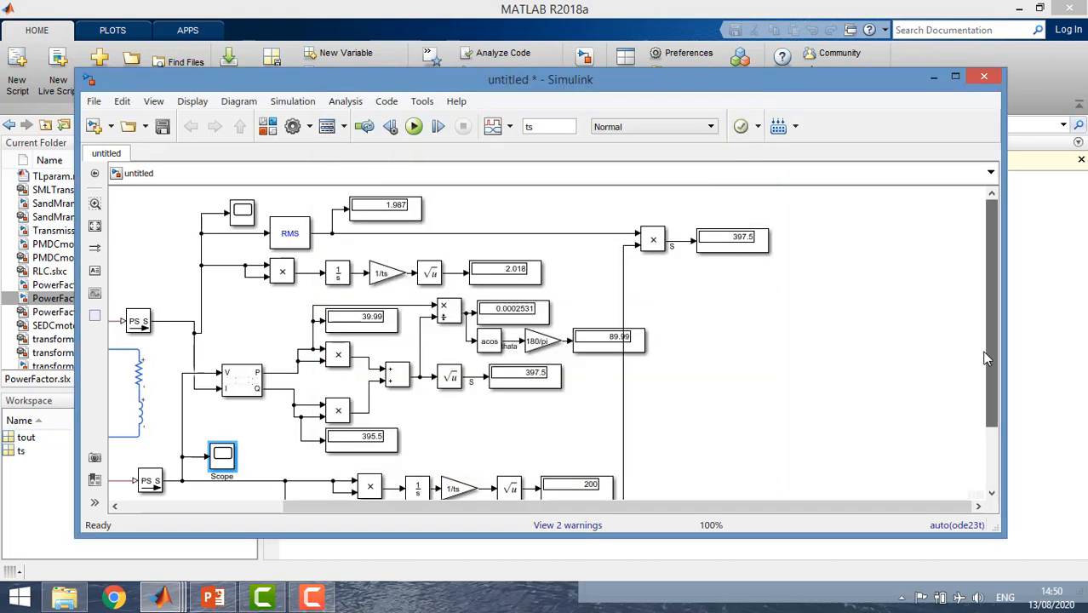
- Re-examine the voltage RMS chain and the voltage scope's waveform, and shift the Scope block slightly closer to its signal line
scroll(990, 340, down, 2)
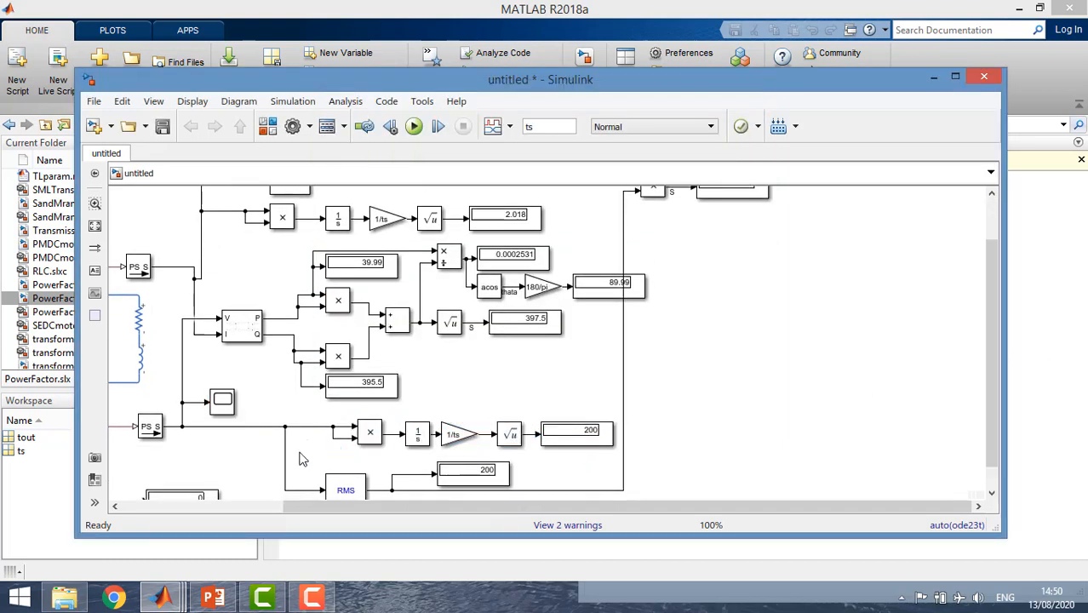
drag(298, 460, 526, 430)
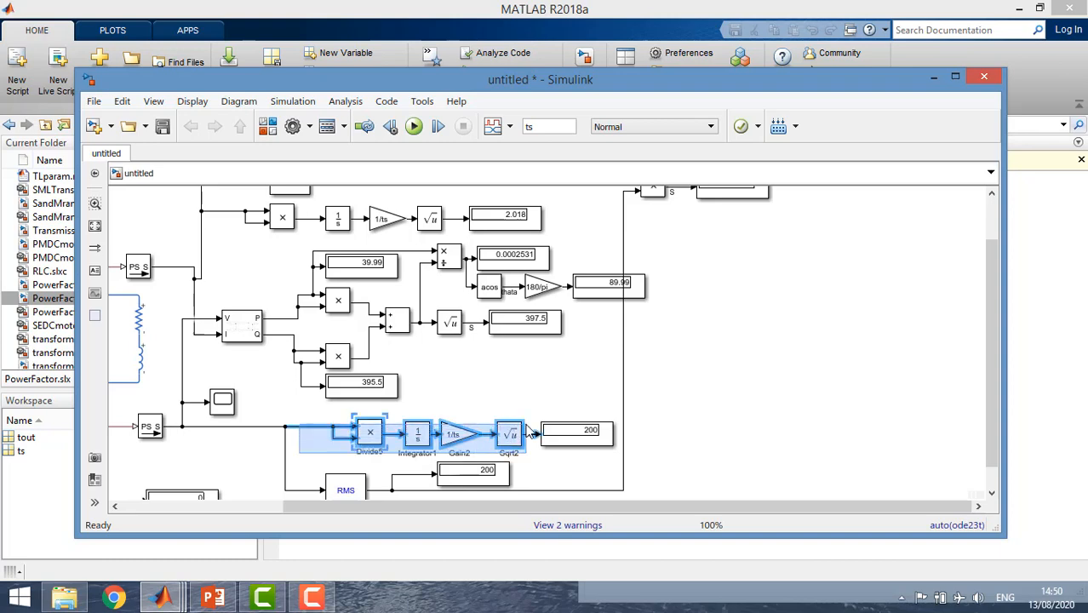
drag(528, 433, 528, 433)
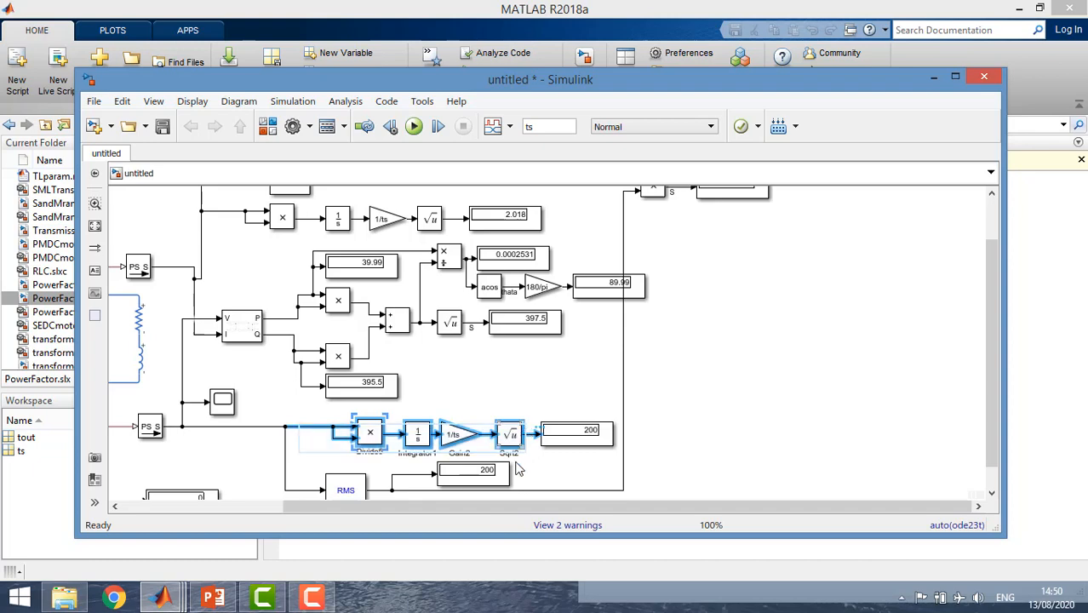
click(380, 461)
double_click(222, 402)
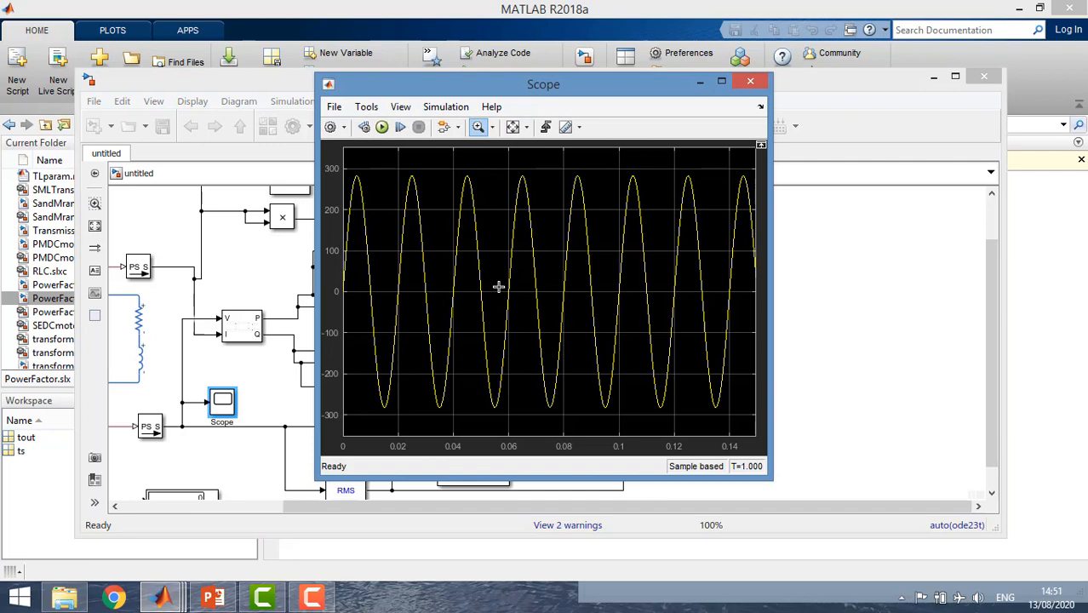
drag(230, 406, 225, 397)
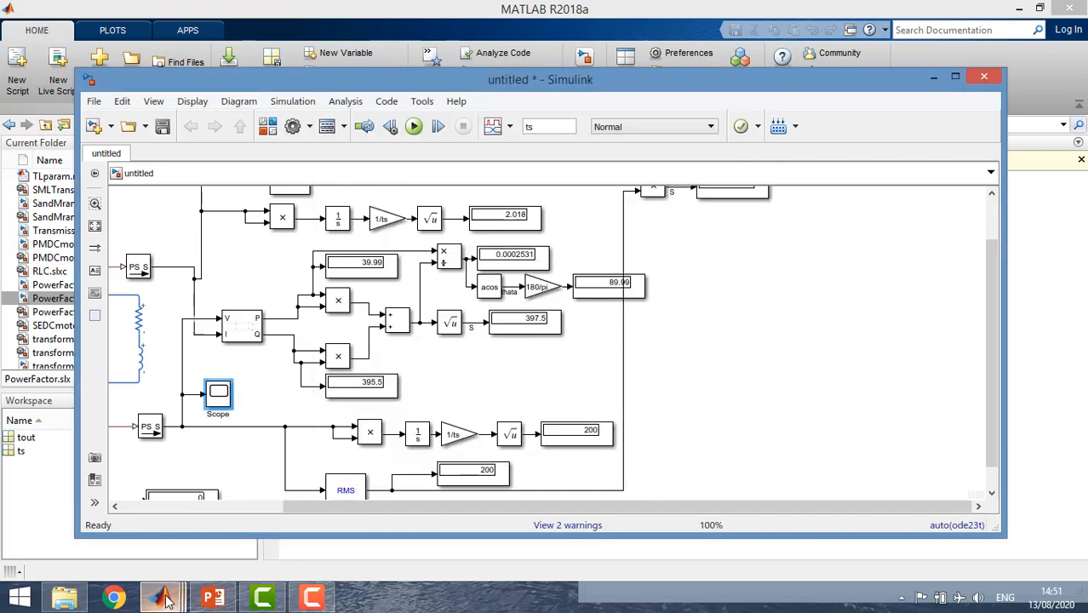
- Move the Sqrt block closer to the adder and rewire the power-factor divider's divisor input to the square root's apparent power output
click(161, 598)
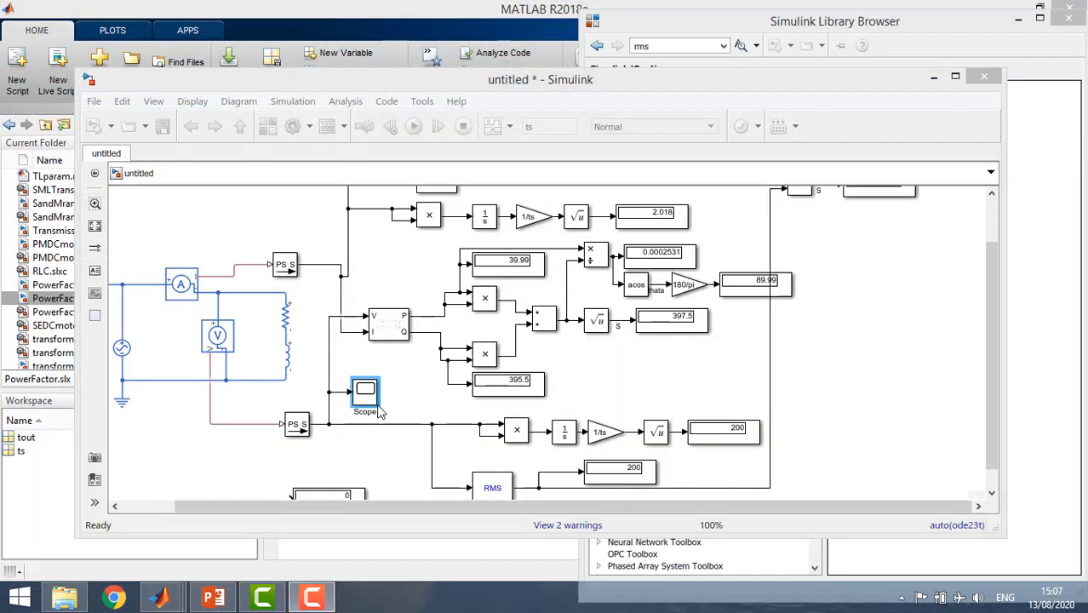
click(378, 409)
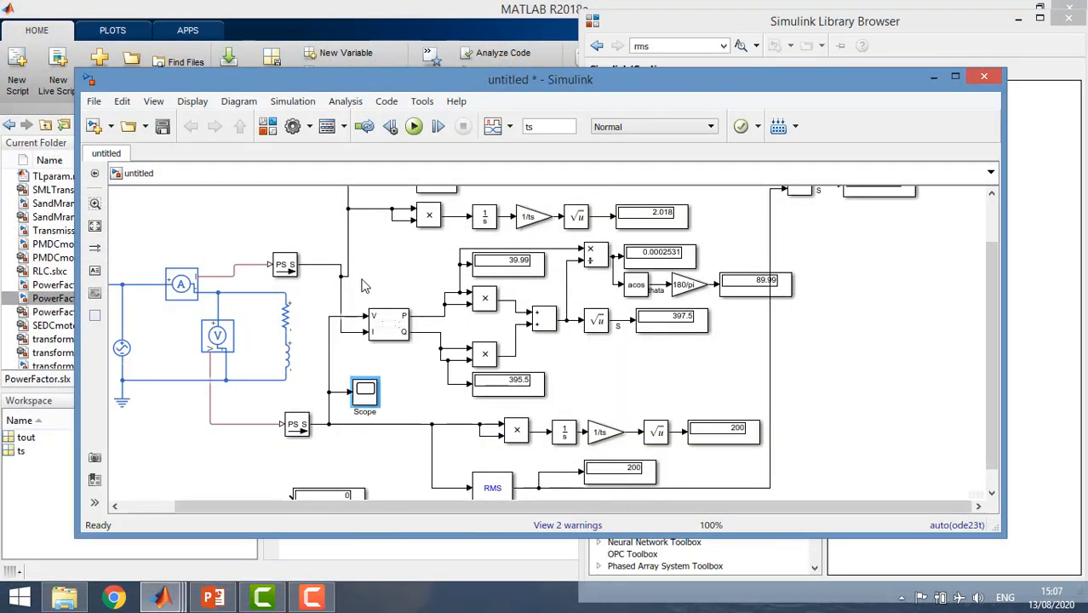
click(671, 322)
click(514, 393)
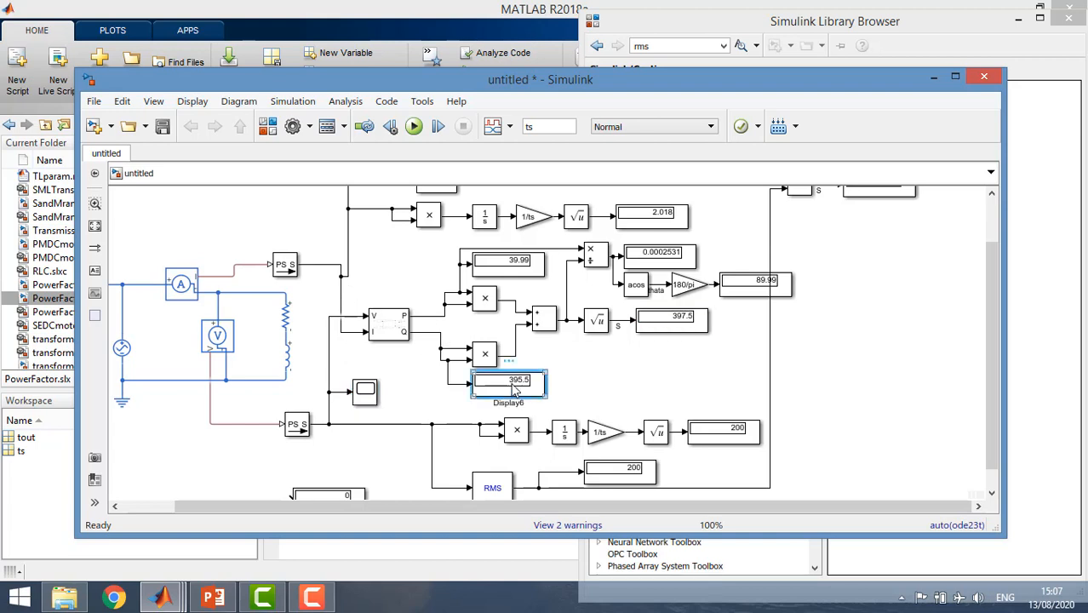
click(643, 322)
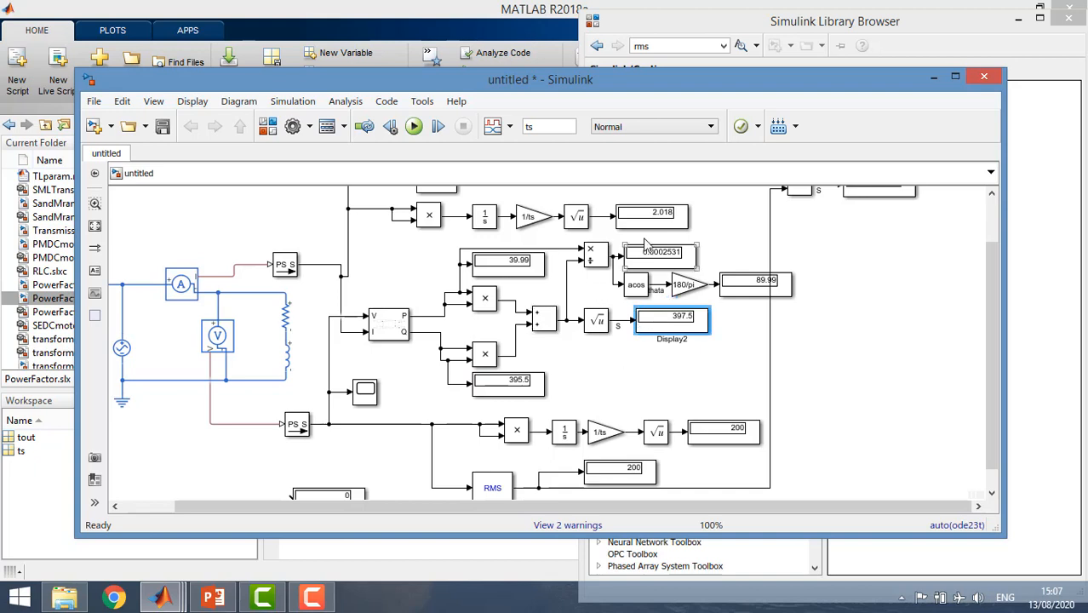
click(568, 298)
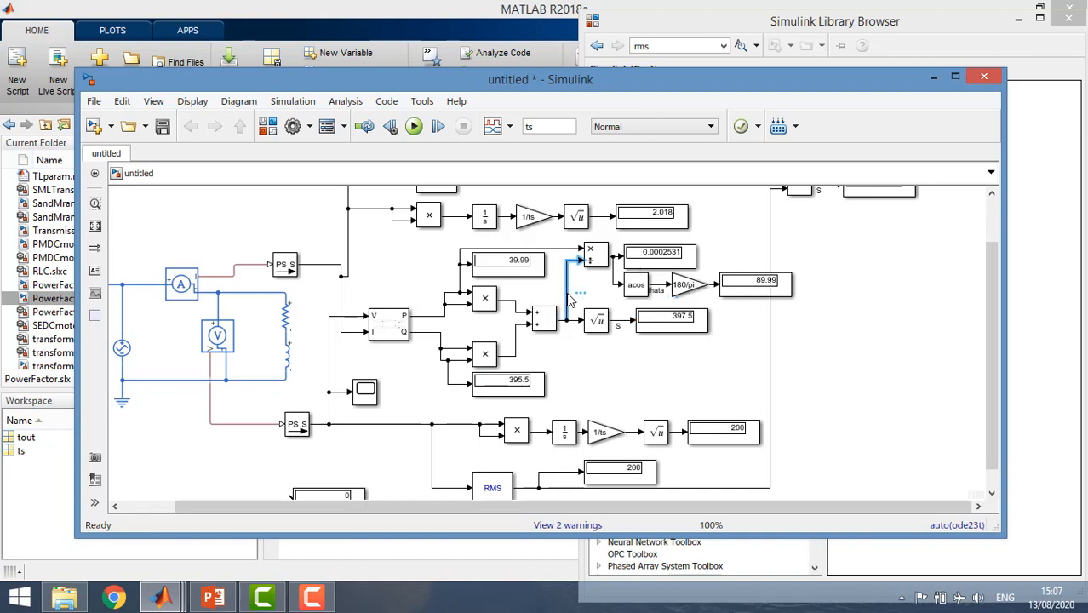
key(Delete)
drag(593, 320, 577, 317)
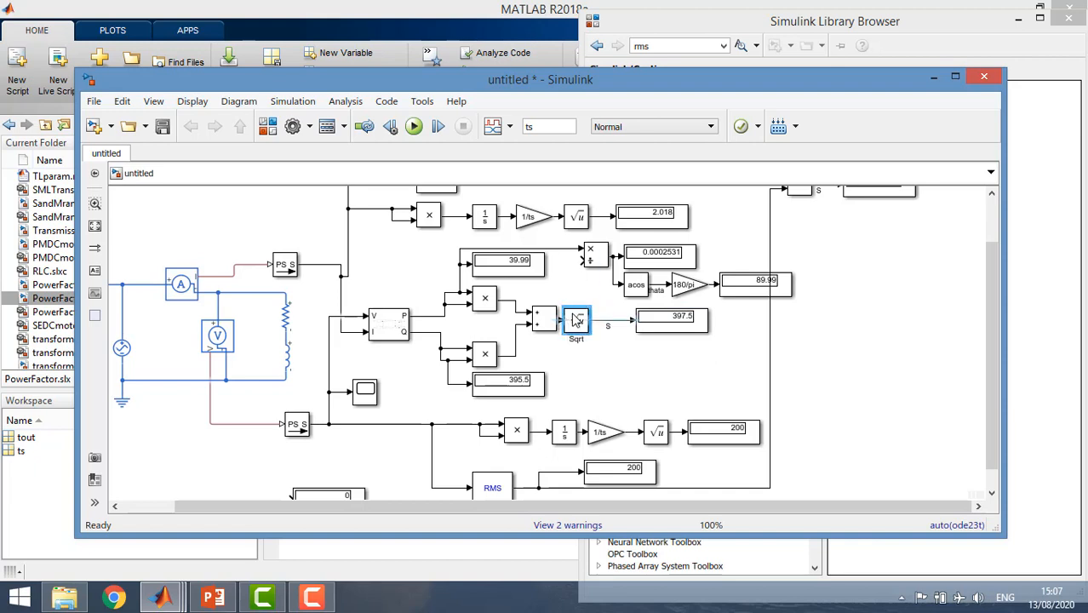
drag(583, 260, 603, 321)
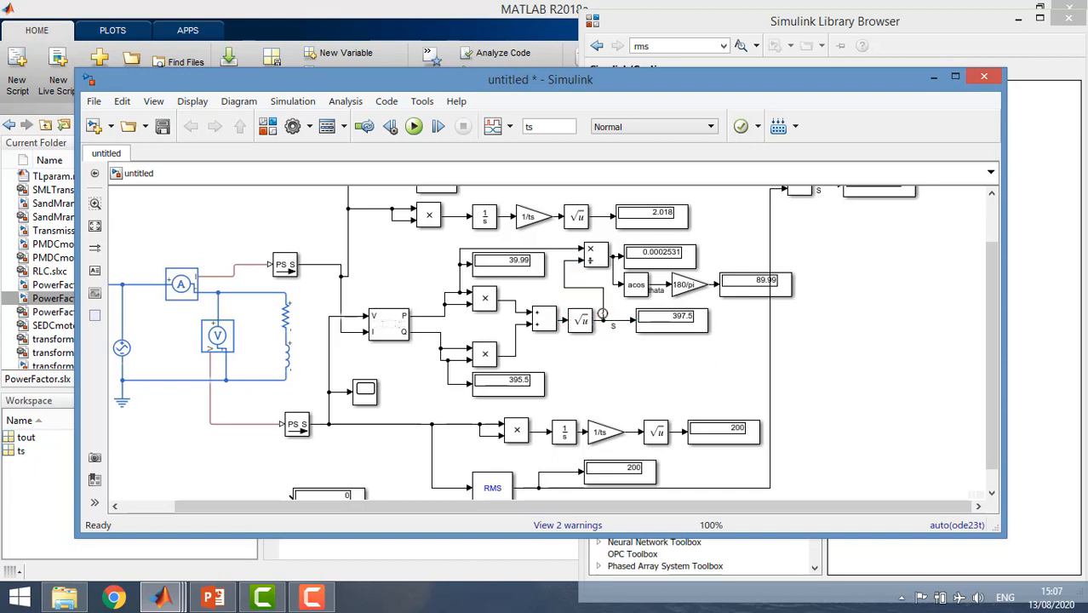
- Run the simulation and check the power factor and phase angle displays
click(414, 126)
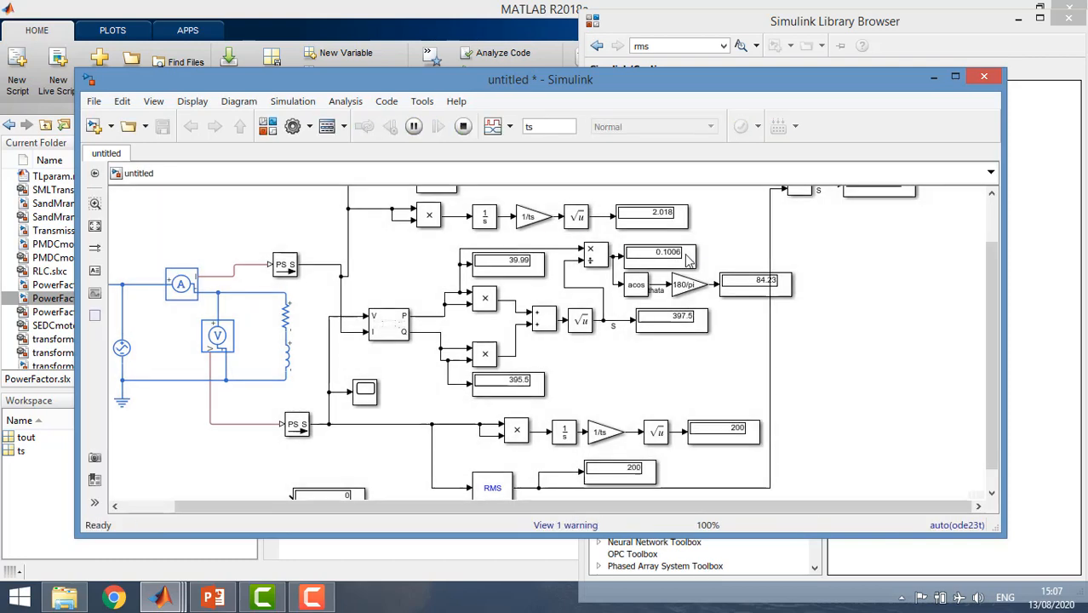
click(668, 266)
click(647, 385)
click(746, 292)
drag(746, 292, 740, 294)
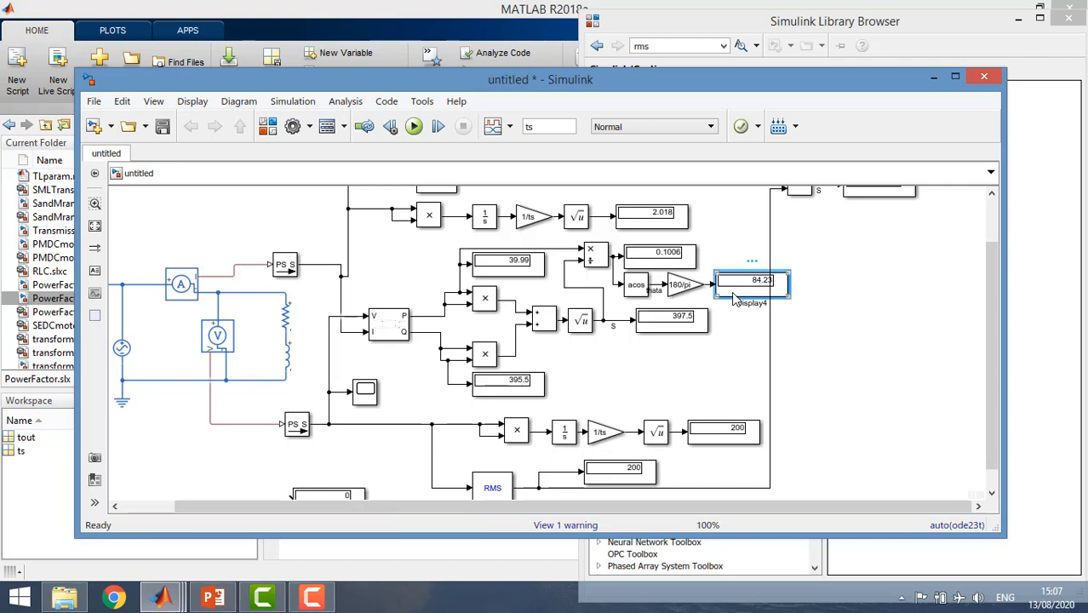
click(724, 347)
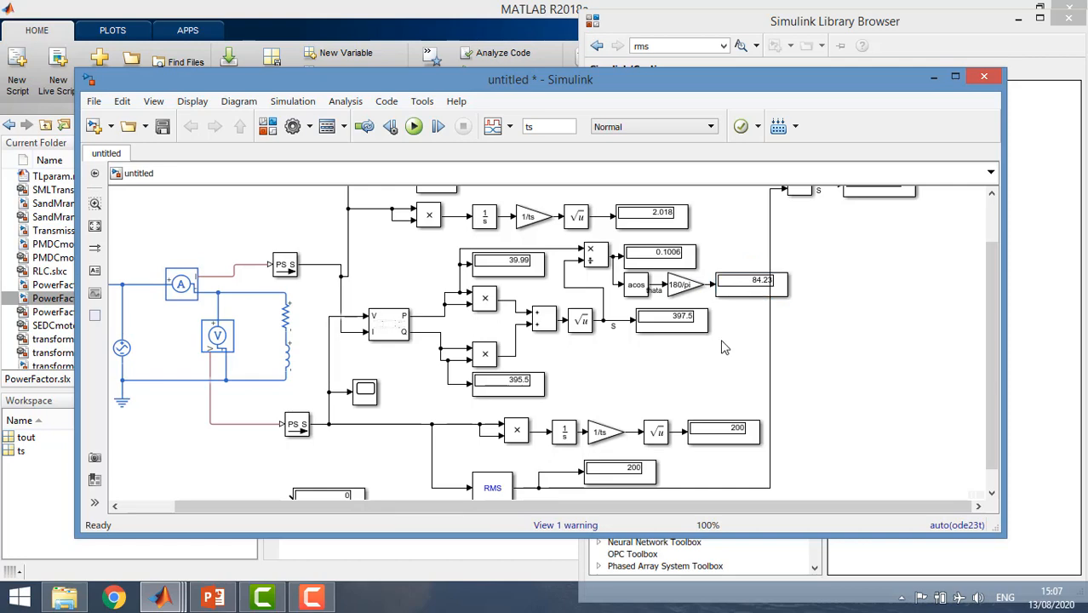
- Add a Capacitor from the Simscape Foundation Electrical Elements library beside the series RL branch
click(268, 126)
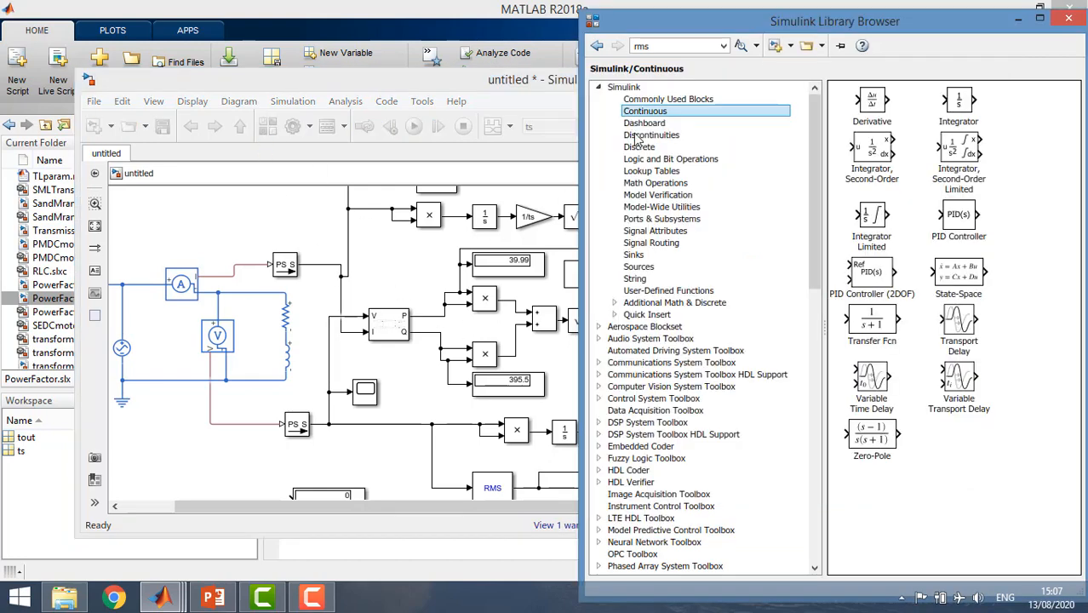
click(599, 89)
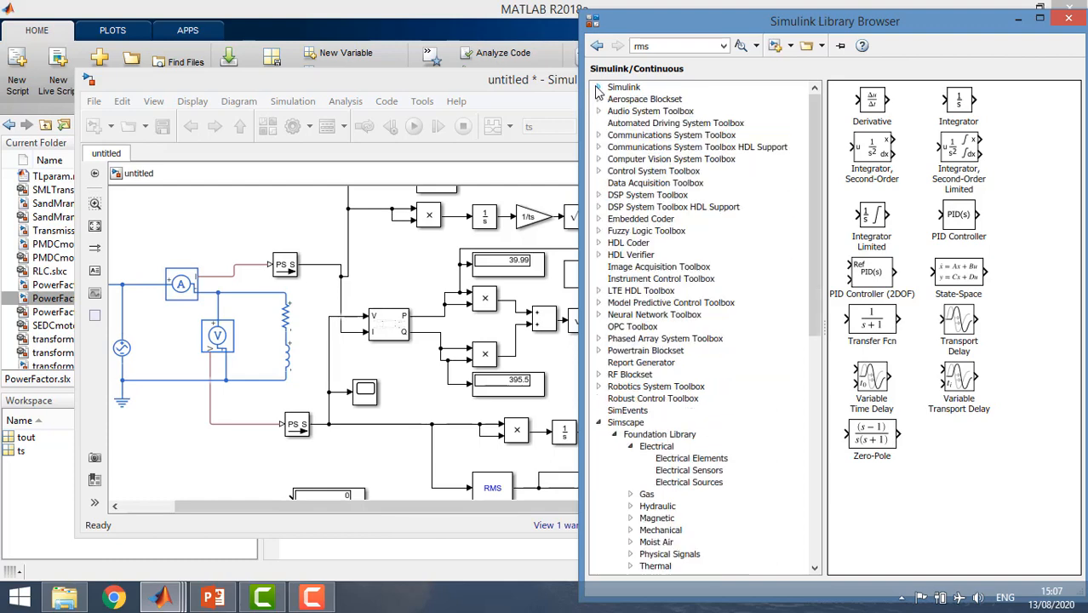
click(691, 458)
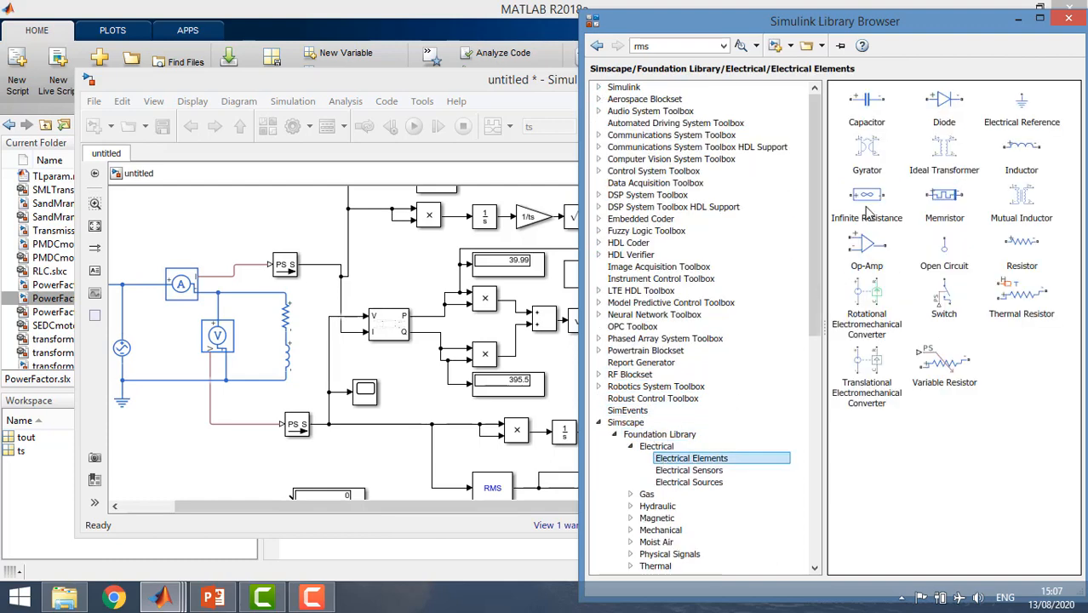
drag(866, 103, 317, 338)
- Rotate the capacitor clockwise to stand vertically and connect it in parallel with the series RL branch
right_click(316, 338)
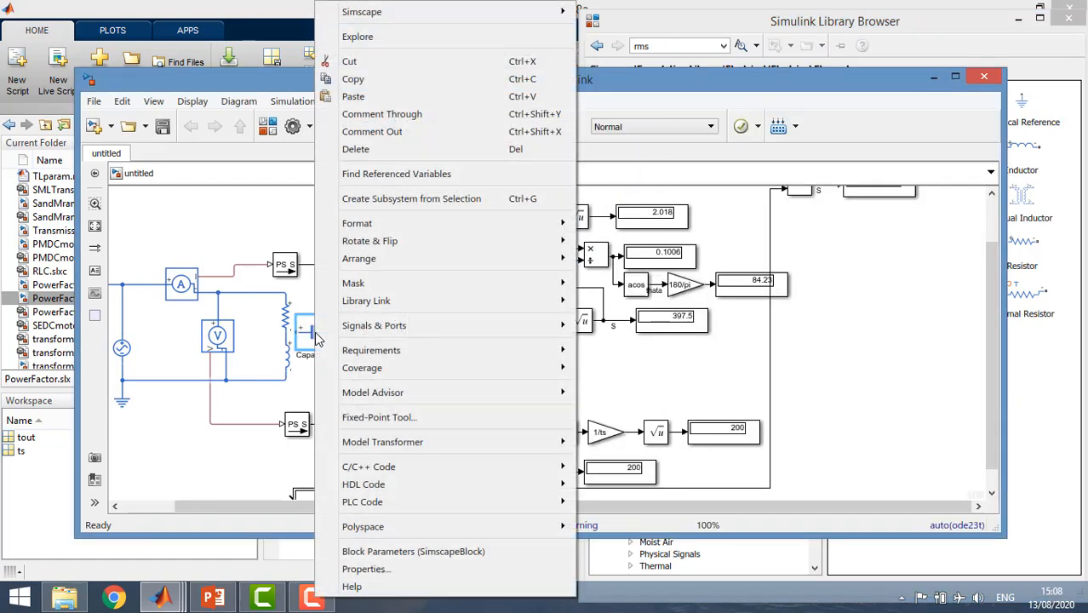
mouse_move(539, 239)
click(589, 240)
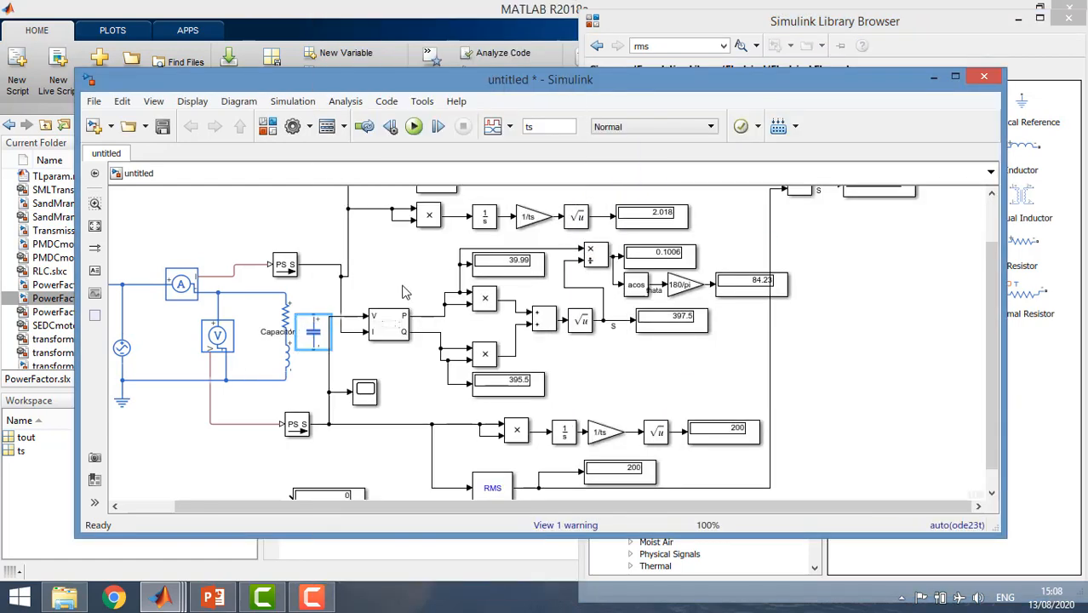
drag(313, 317, 285, 293)
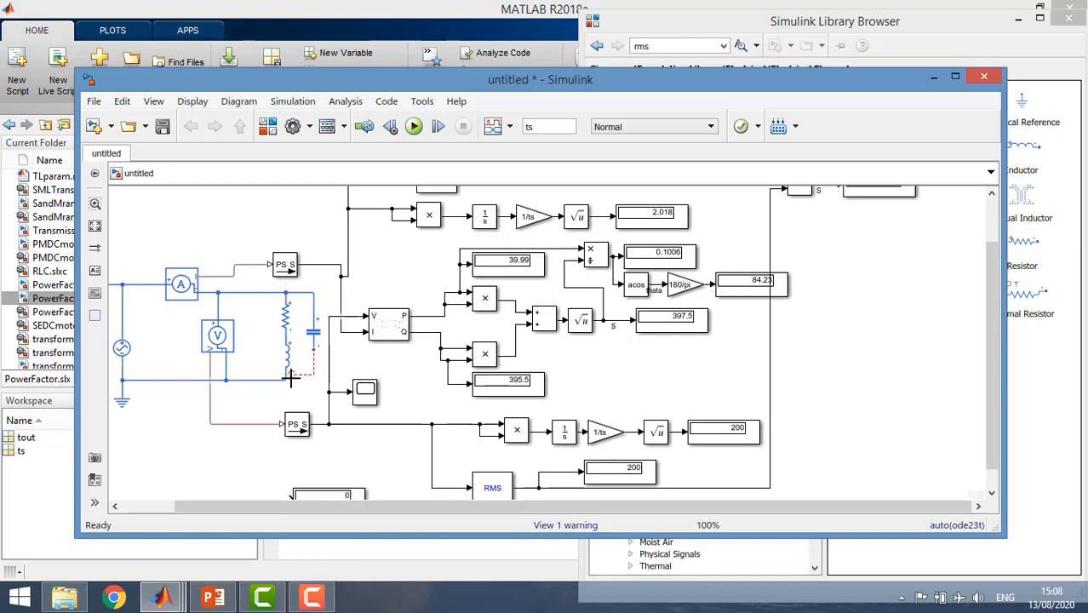
- Set the capacitor's capacitance to 0.0000315155 F, keeping the default series resistance and parallel conductance
click(313, 339)
double_click(314, 339)
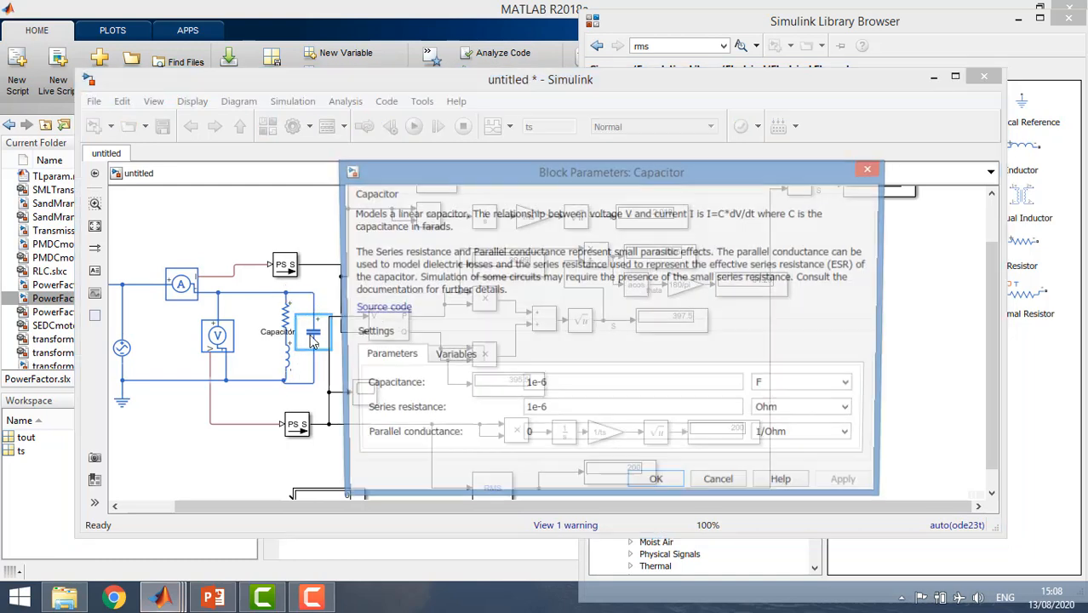
double_click(534, 386)
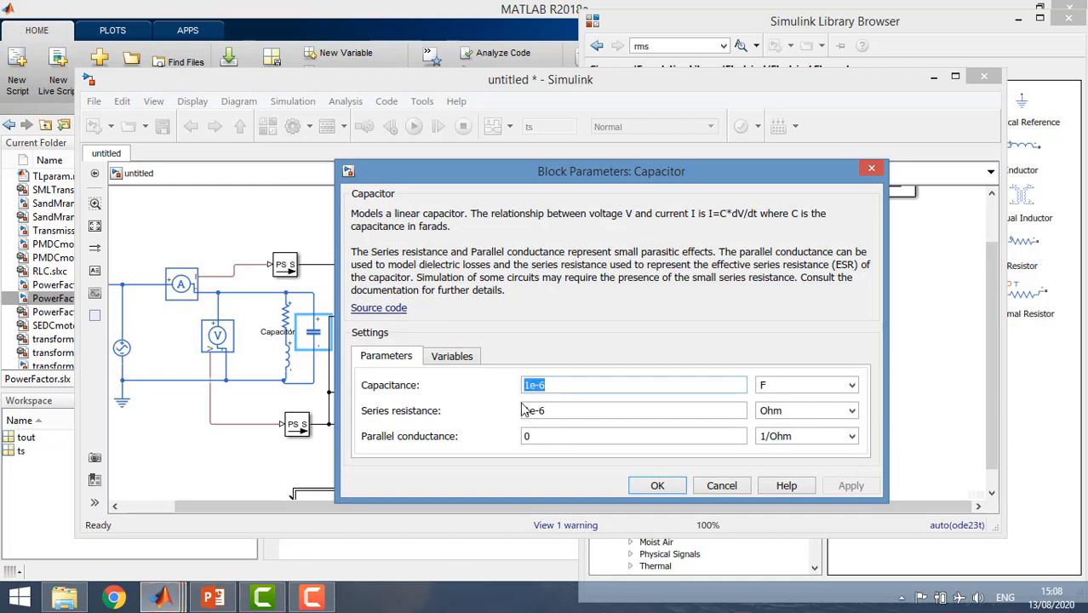
text(0)
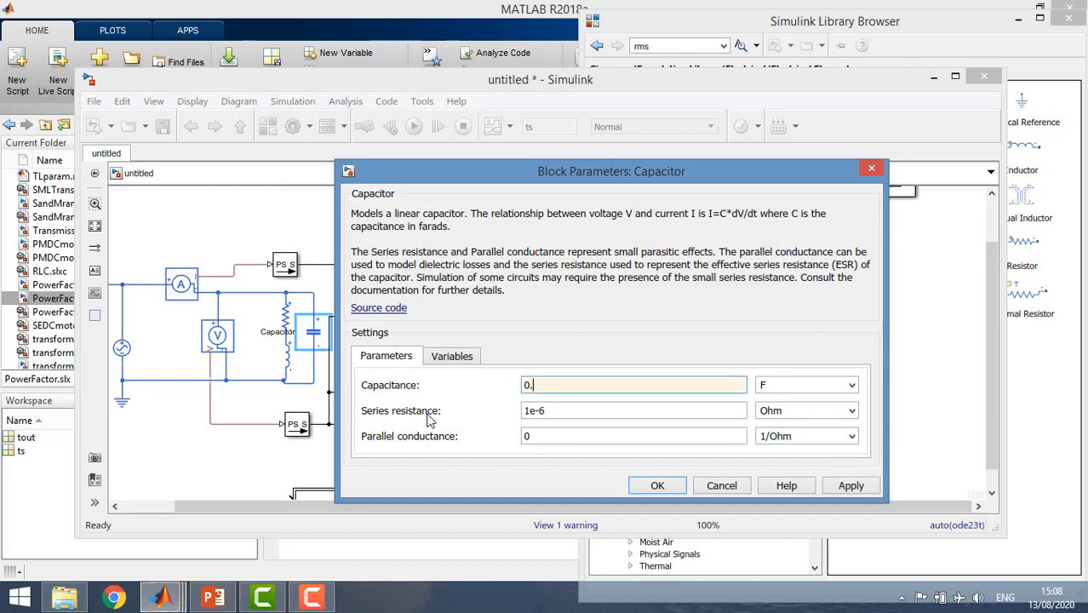
text(.0000315155)
drag(422, 414, 361, 416)
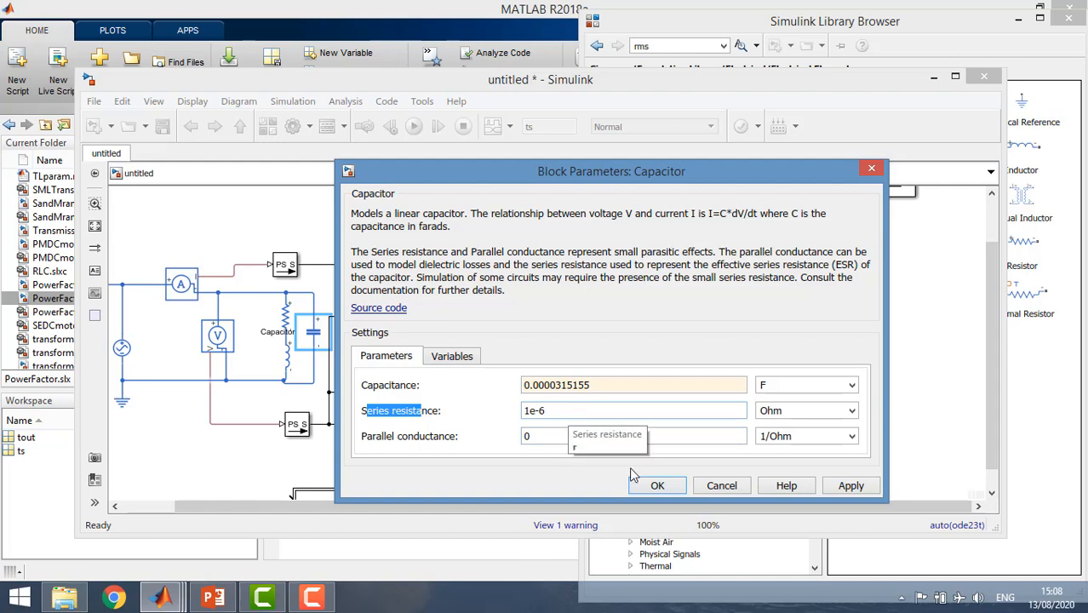
click(655, 487)
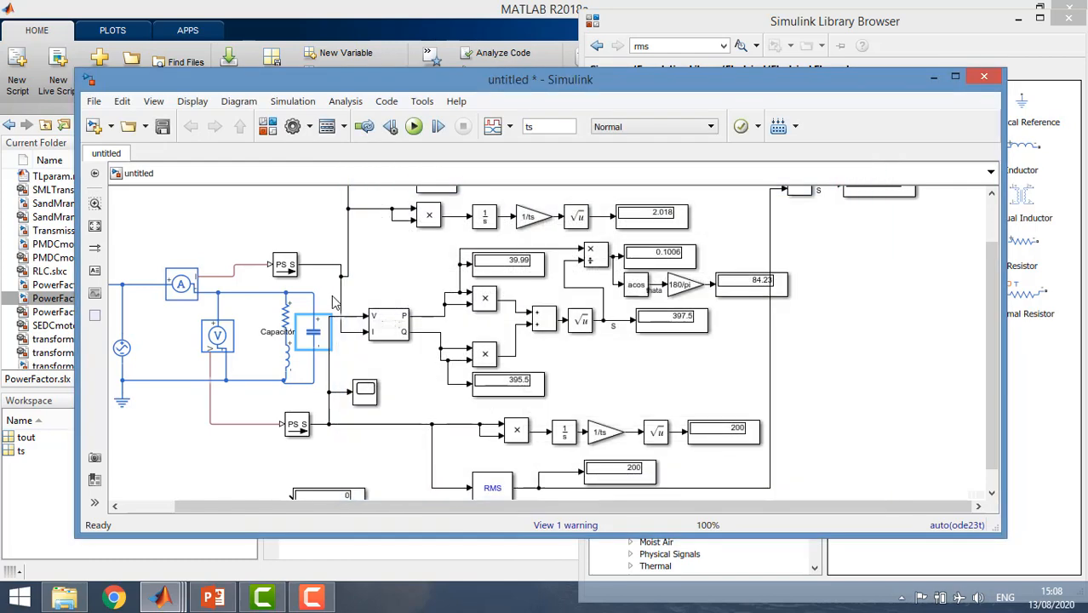
- Run the simulation with the capacitor connected and examine the power factor, phase angle, apparent power and reactive power displays
click(393, 279)
click(414, 128)
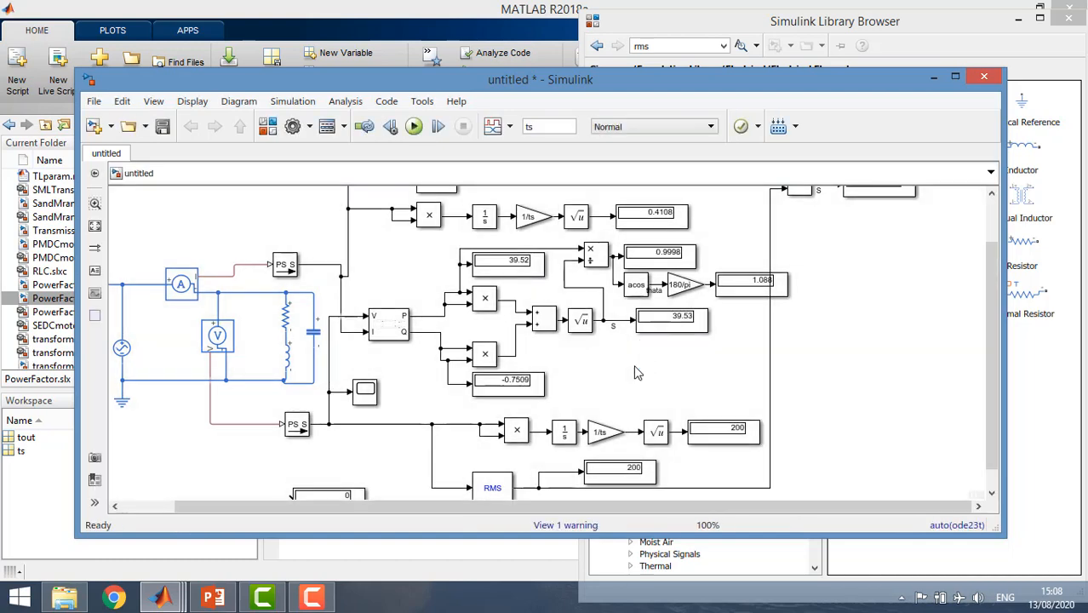
click(654, 259)
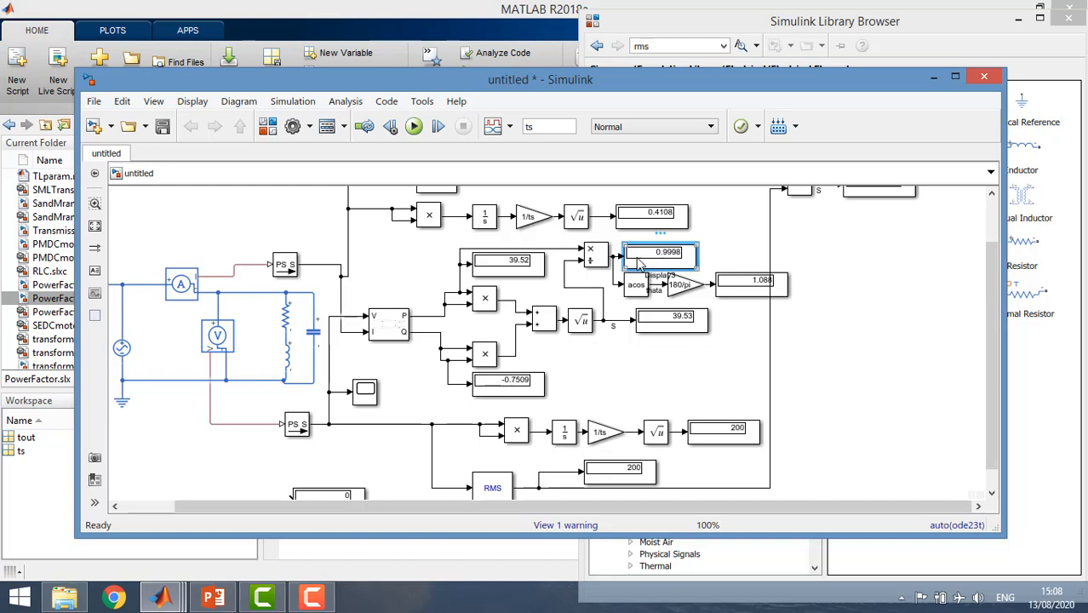
click(738, 289)
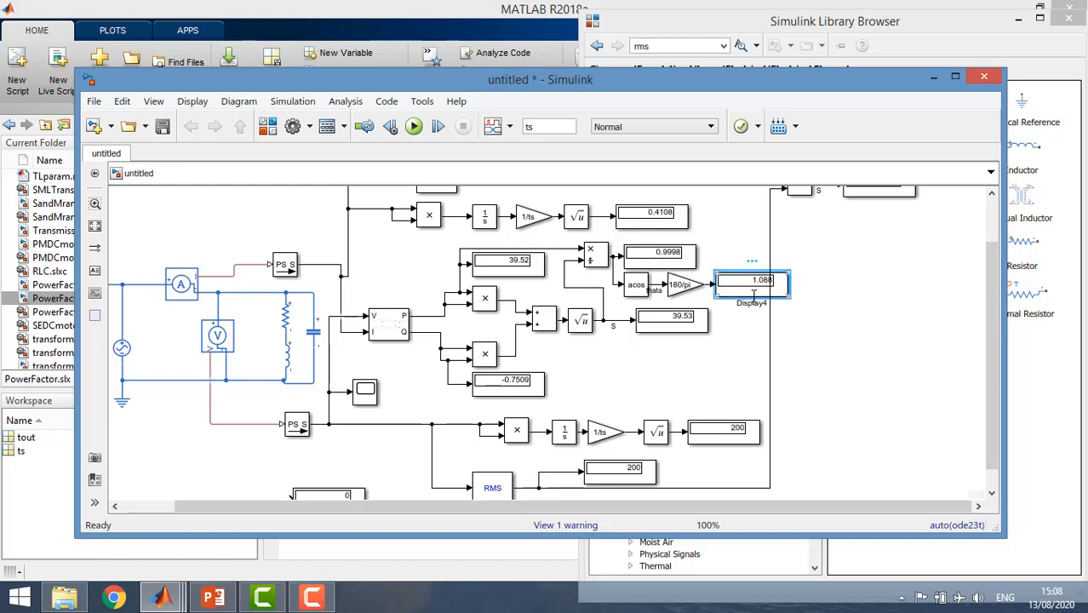
click(721, 340)
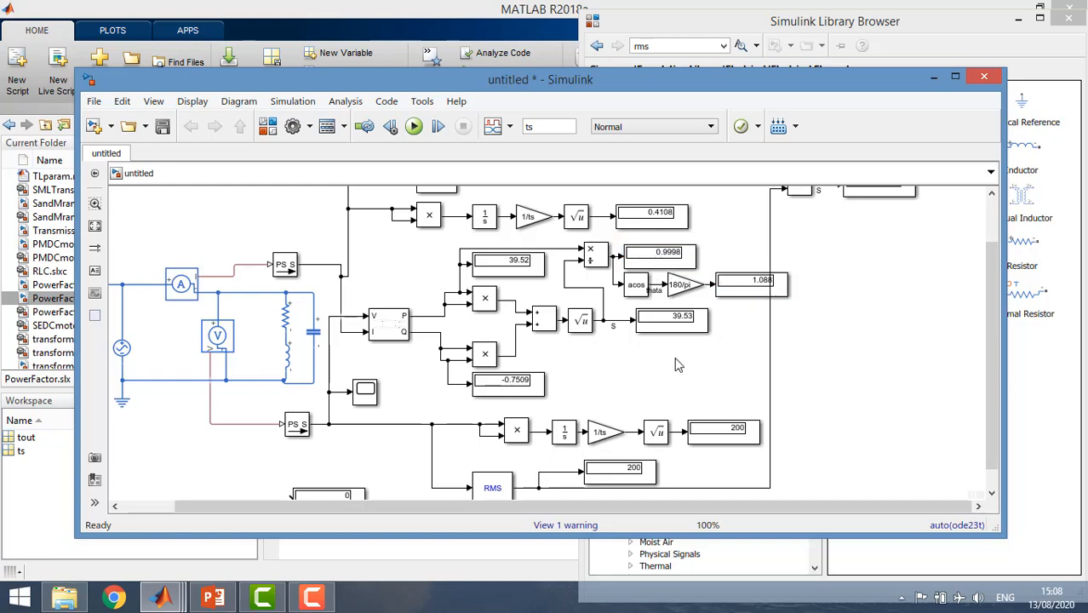
click(675, 328)
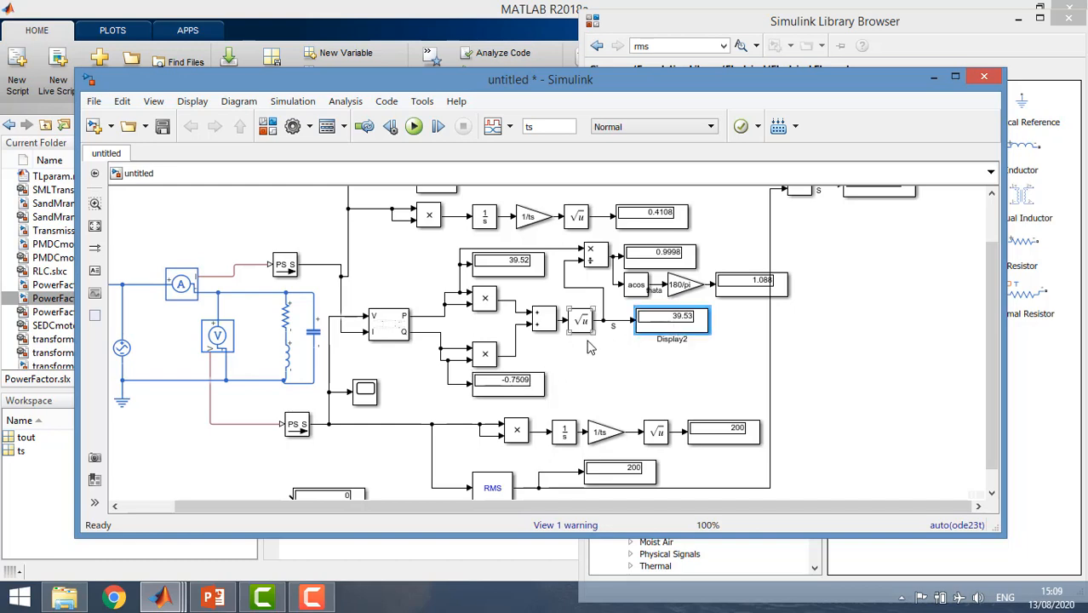
click(535, 380)
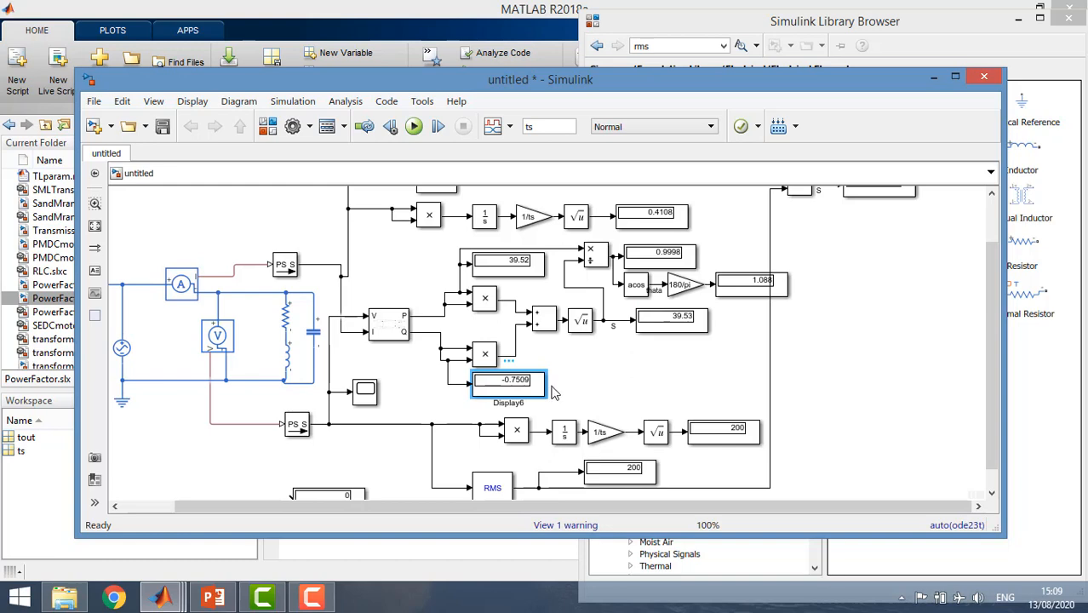
click(592, 362)
- Add a Ground block from the Power Systems Specialized Technology Elements library in the empty area below the source circuit
scroll(591, 362, down, 2)
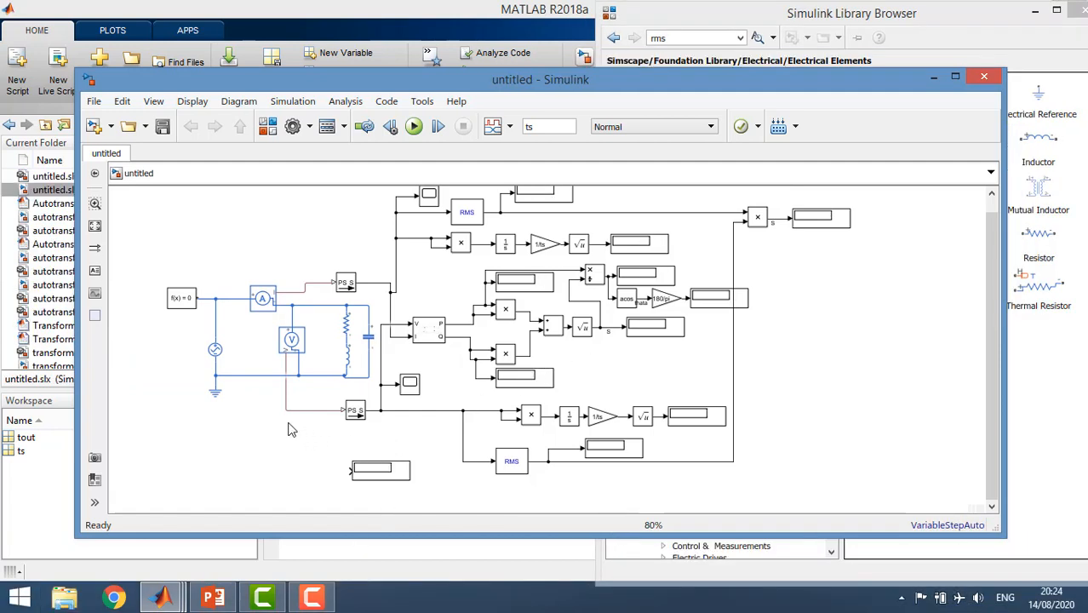
click(785, 26)
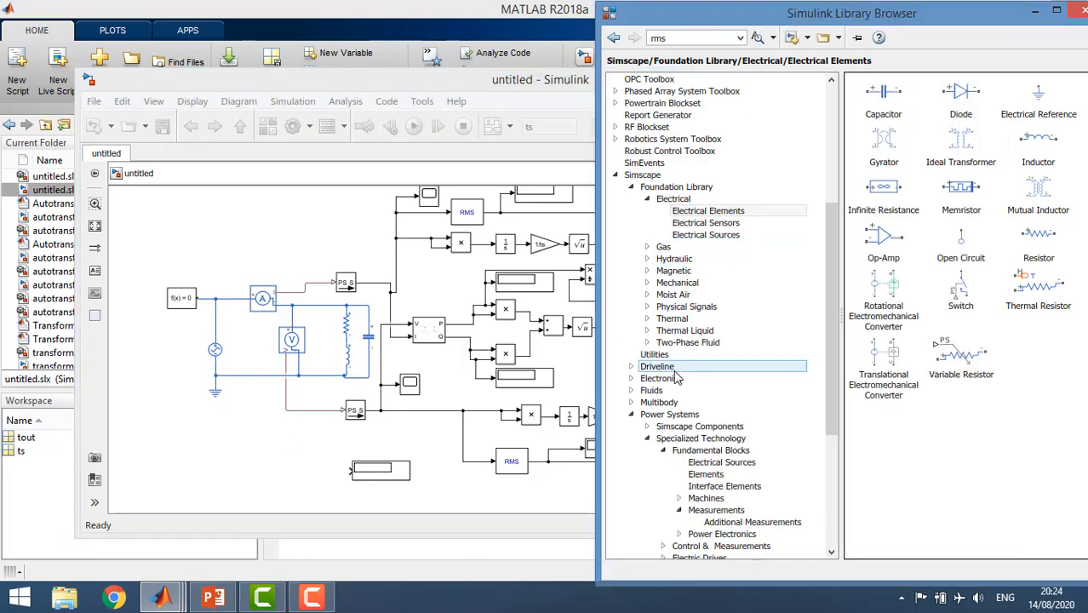
click(631, 186)
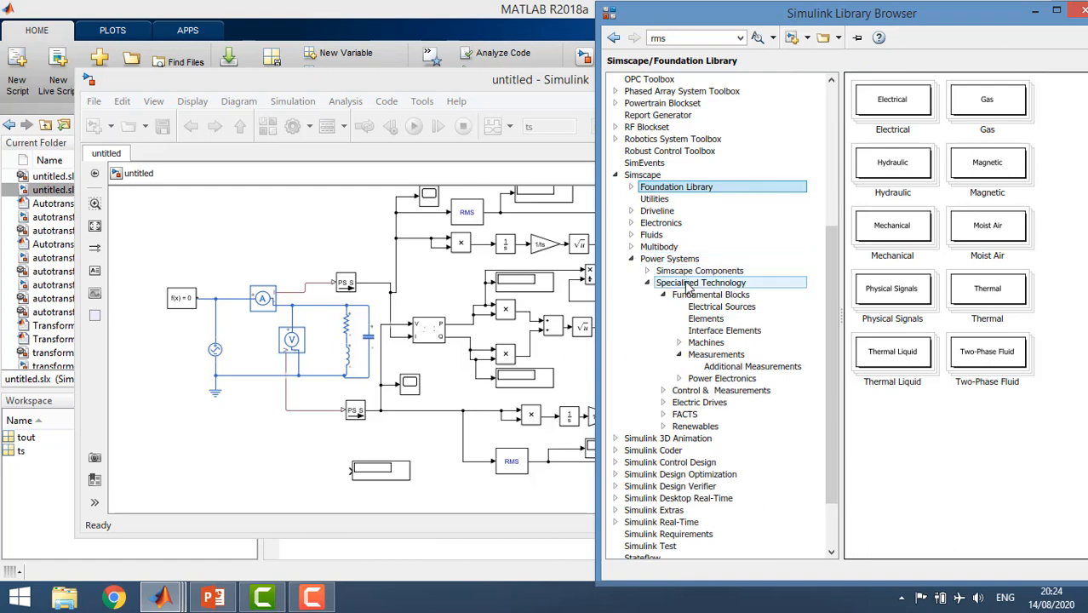
click(688, 284)
click(723, 295)
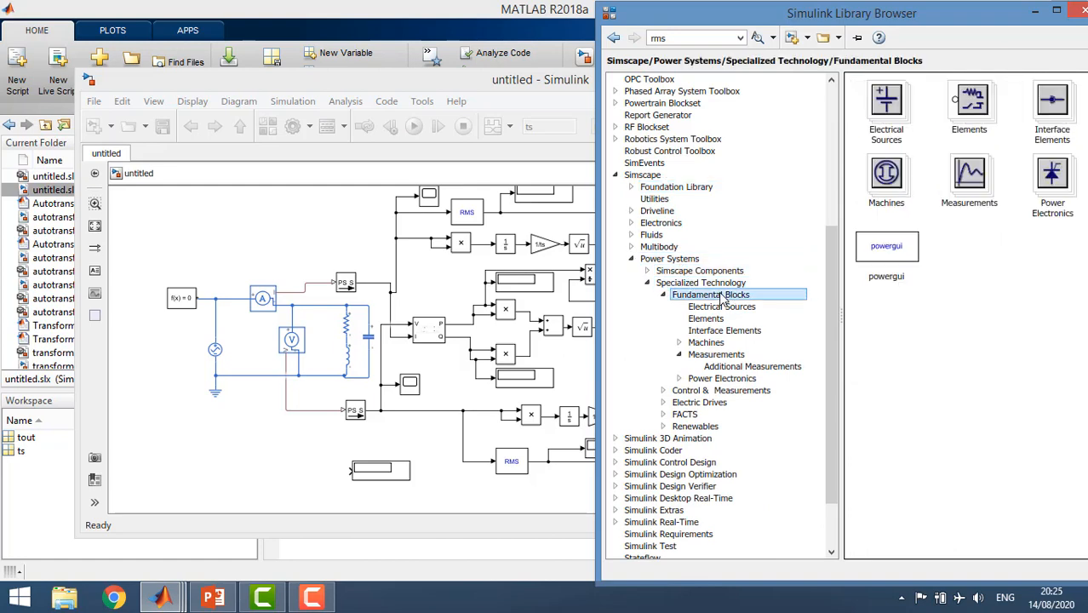
double_click(973, 111)
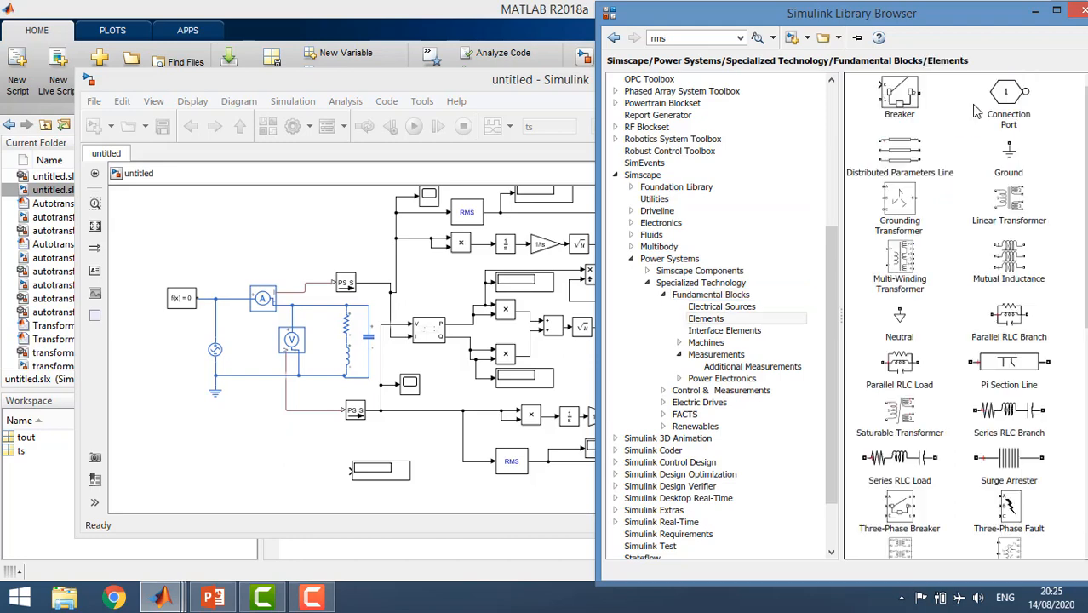
drag(1009, 152, 192, 491)
- Place a Series RLC Branch from the same Elements library just above and beside the new Ground block
click(1030, 308)
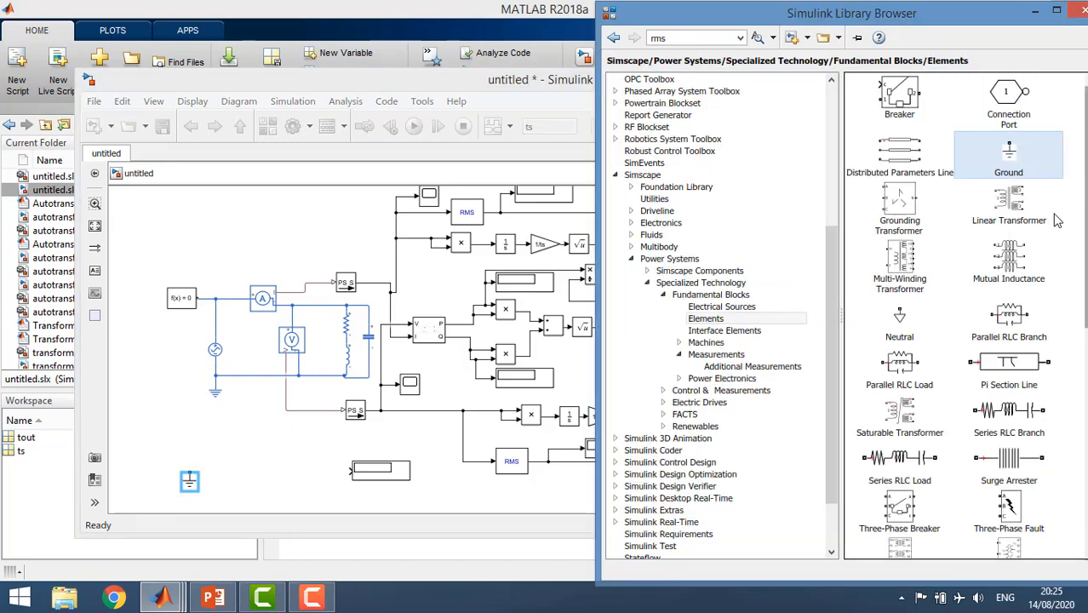
click(1009, 412)
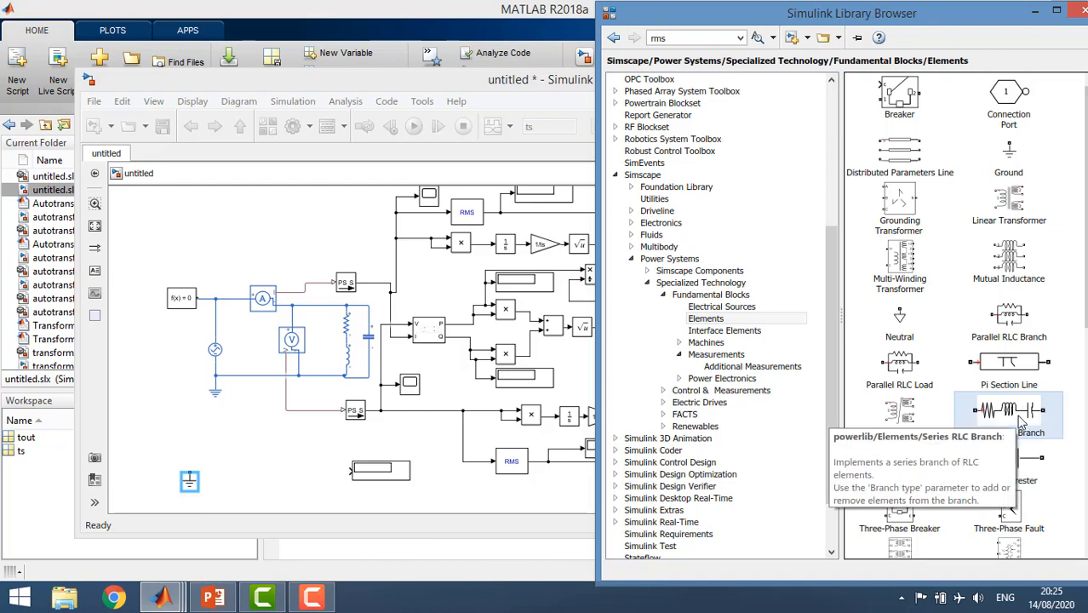
drag(1011, 421, 249, 453)
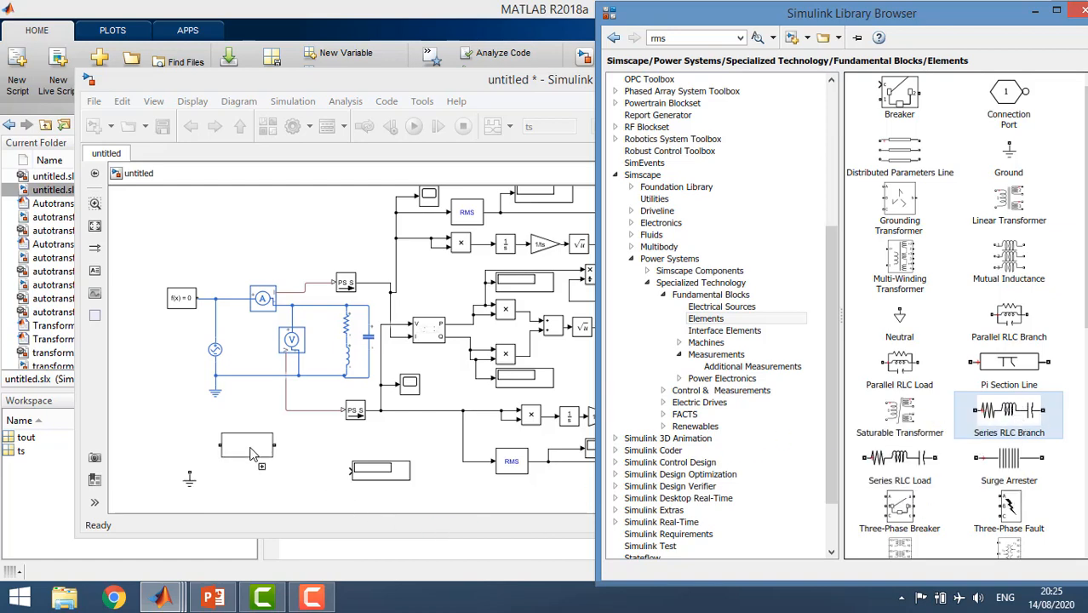
- Add an AC Voltage Source from the Specialized Technology Electrical Sources library left of the Series RLC Branch and rotate it clockwise
click(1032, 432)
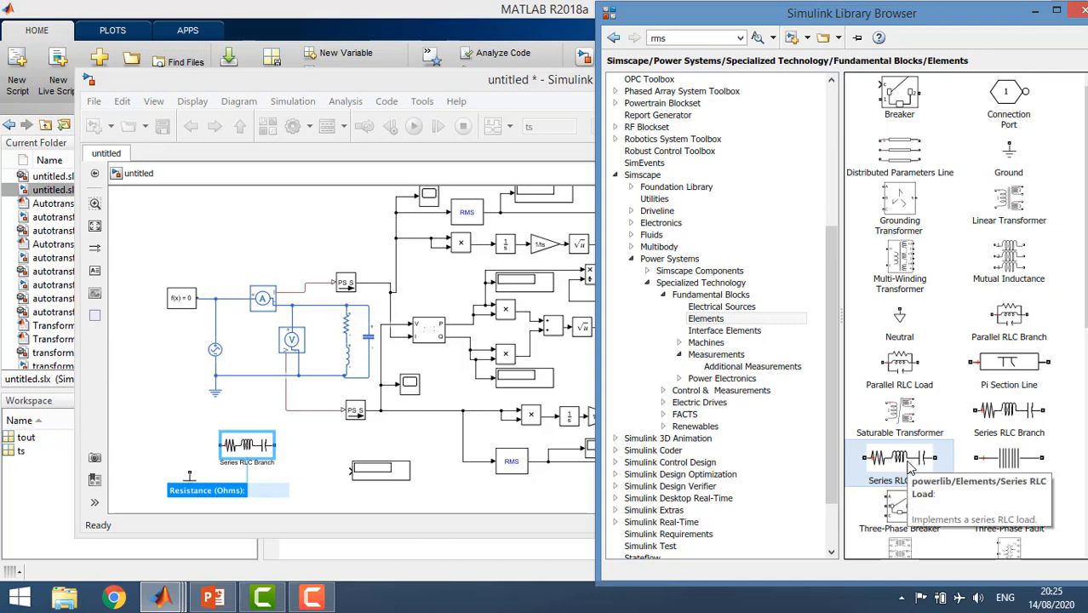
scroll(936, 408, down, 3)
scroll(958, 348, down, 4)
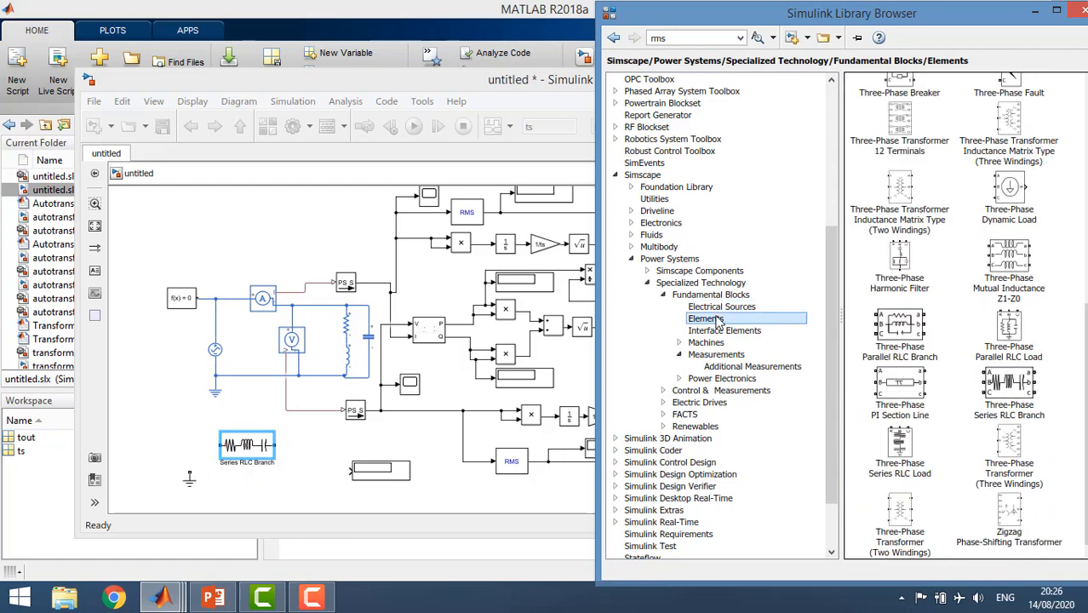
click(749, 307)
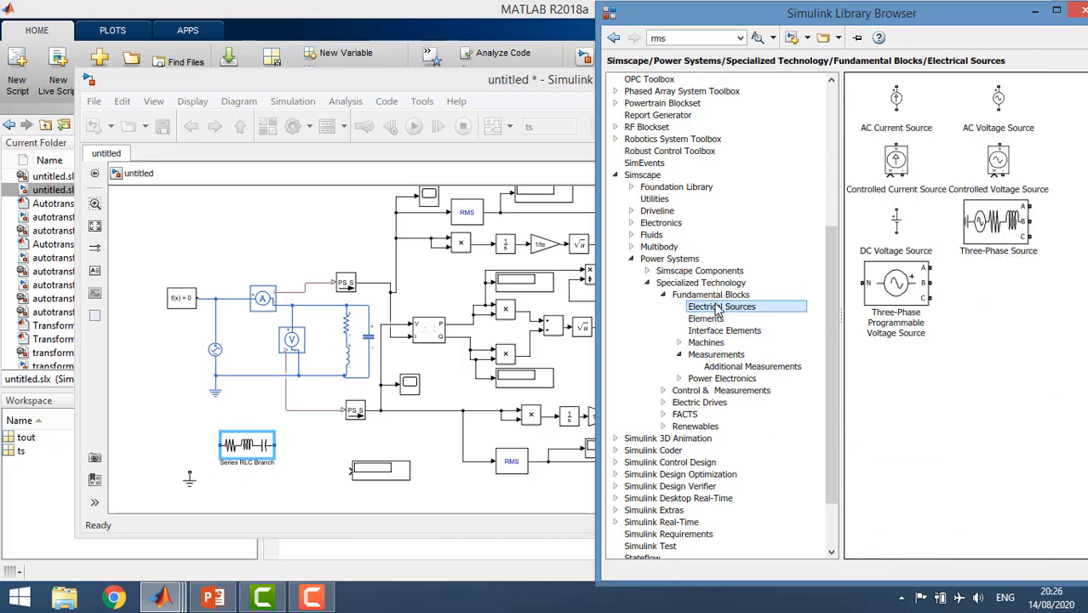
click(1001, 110)
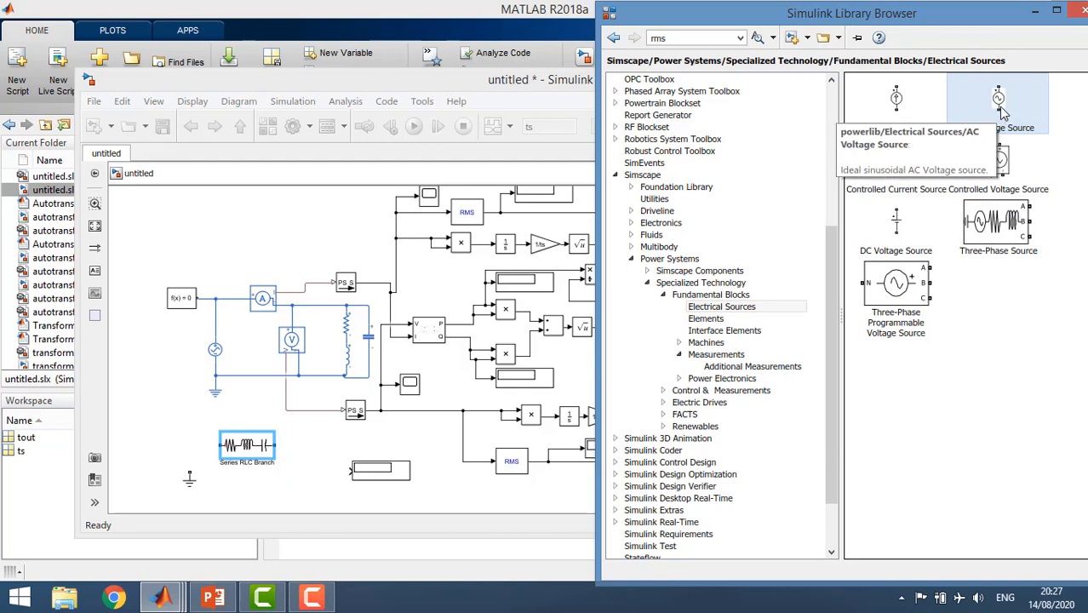
drag(999, 106, 153, 437)
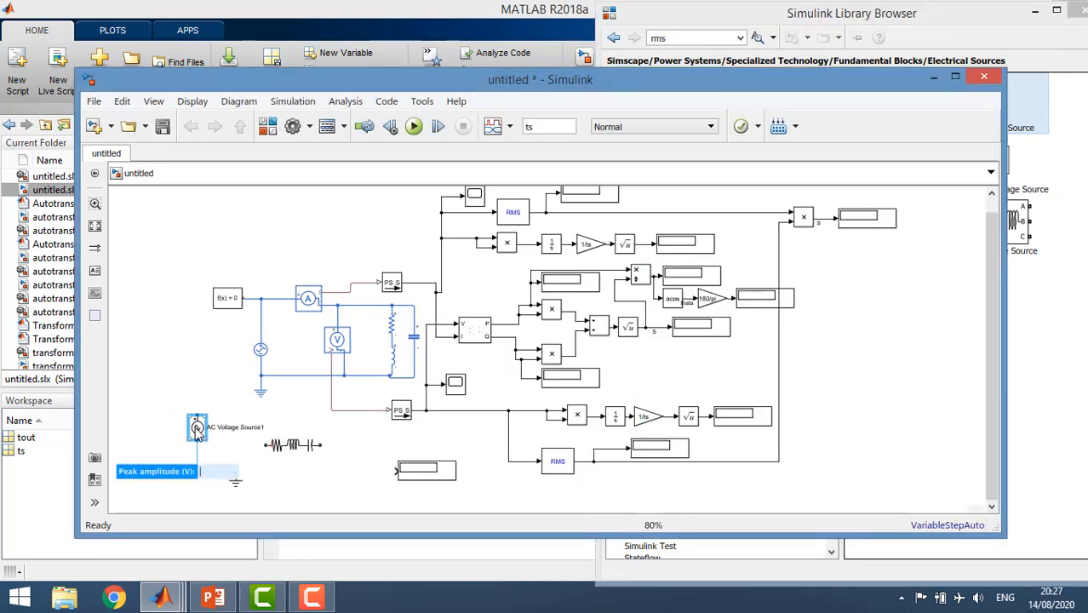
right_click(197, 428)
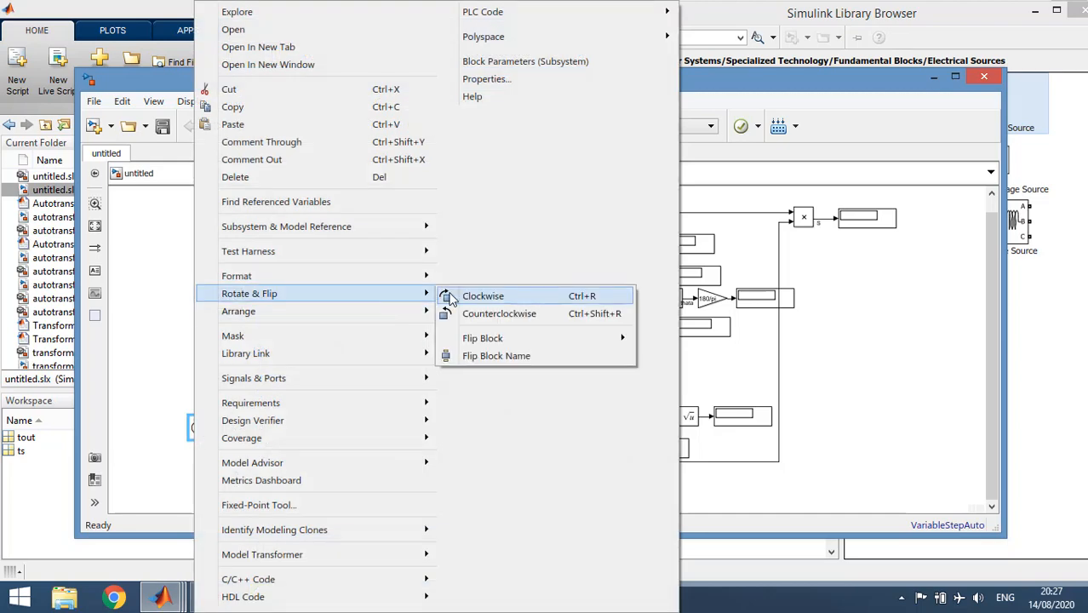
click(451, 295)
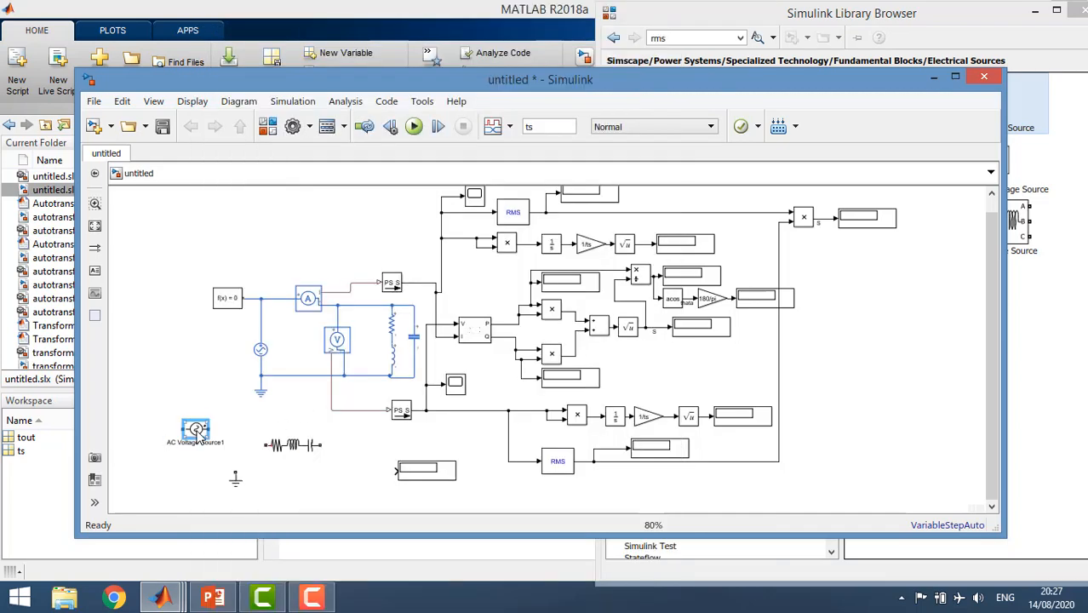
- Set the new AC Voltage Source's peak amplitude to 240*sqrt(2) V and its frequency to 50 Hz
double_click(197, 429)
double_click(338, 394)
text(240*sqrt(2)
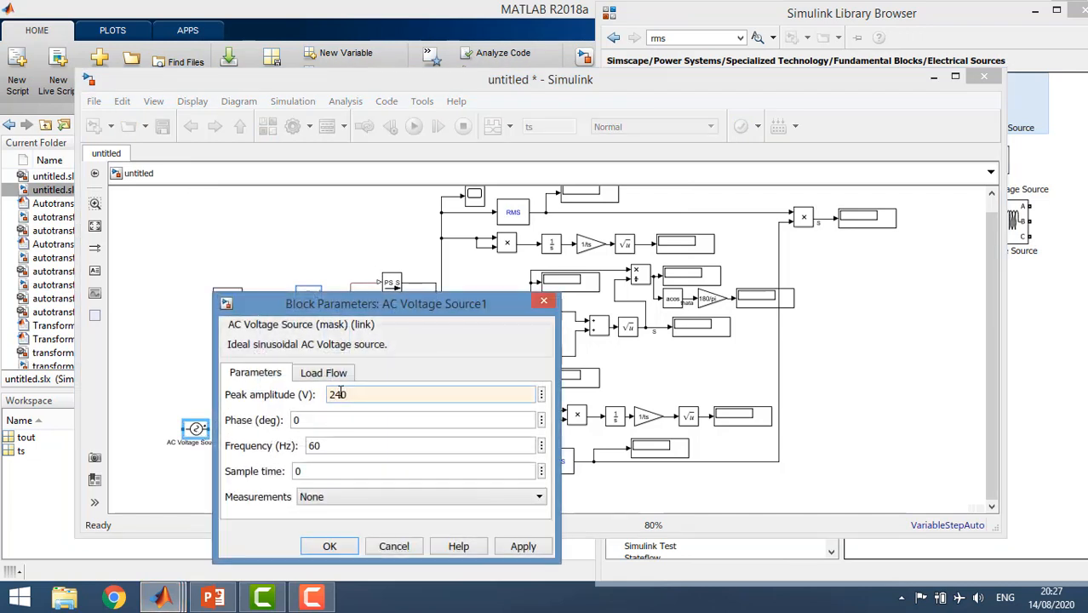
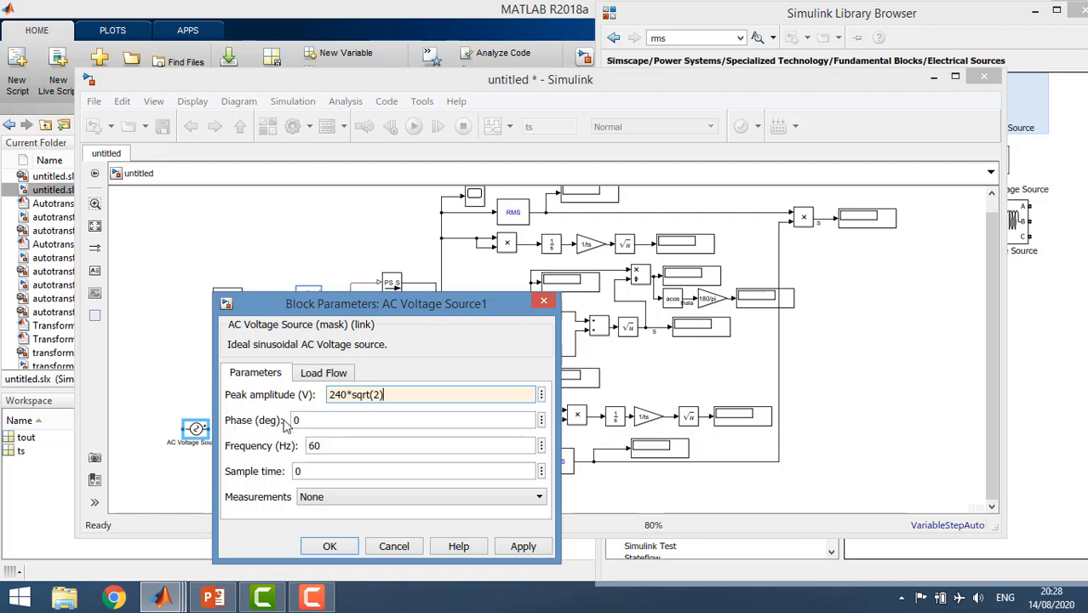
double_click(324, 445)
text(50)
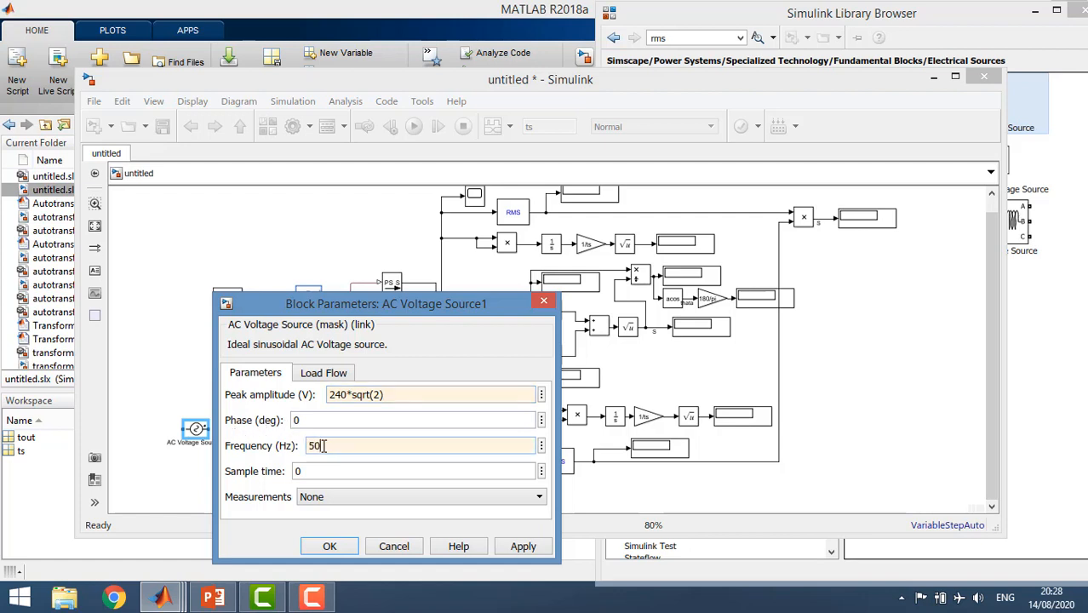
click(316, 547)
- Duplicate the AC Voltage Source directly below the original and set the copy's phase to -120 degrees
mouse_move(198, 441)
mouse_down()
mouse_move(204, 458)
mouse_move(195, 451)
mouse_up()
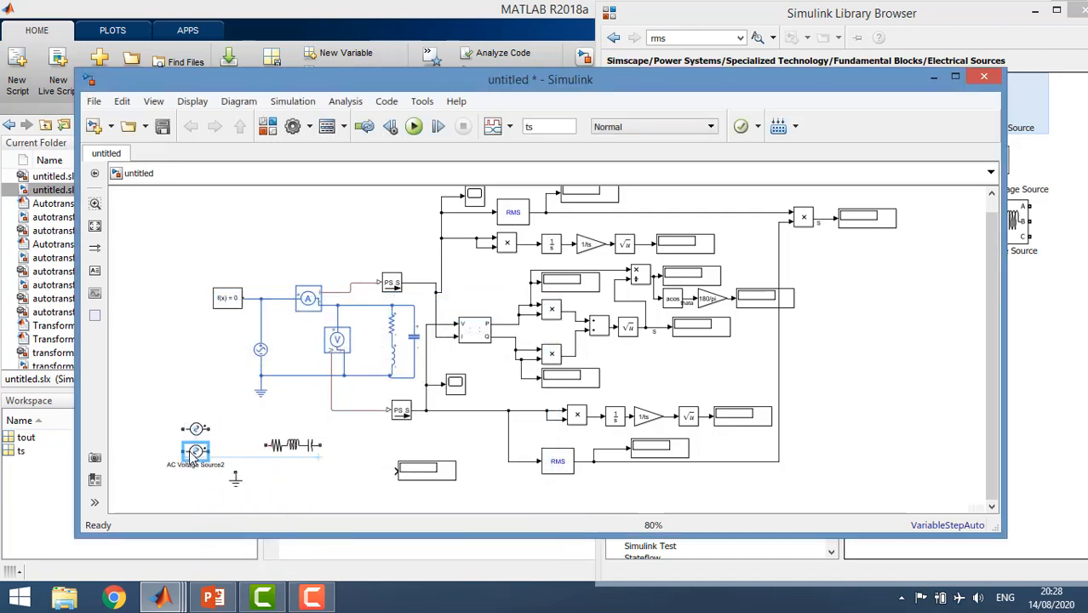
double_click(195, 451)
double_click(299, 436)
text(-120)
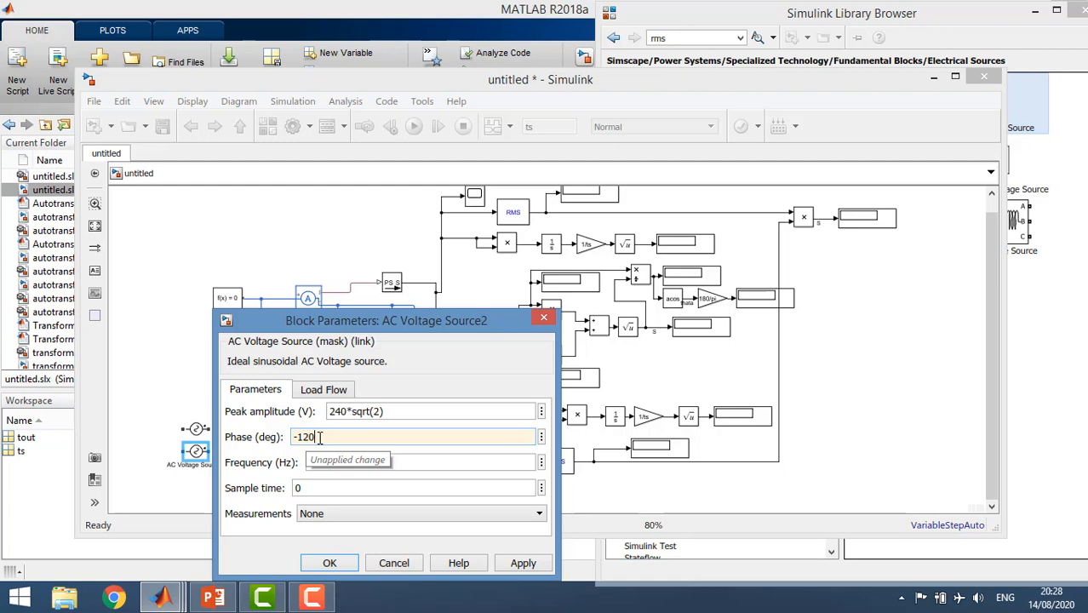
click(328, 564)
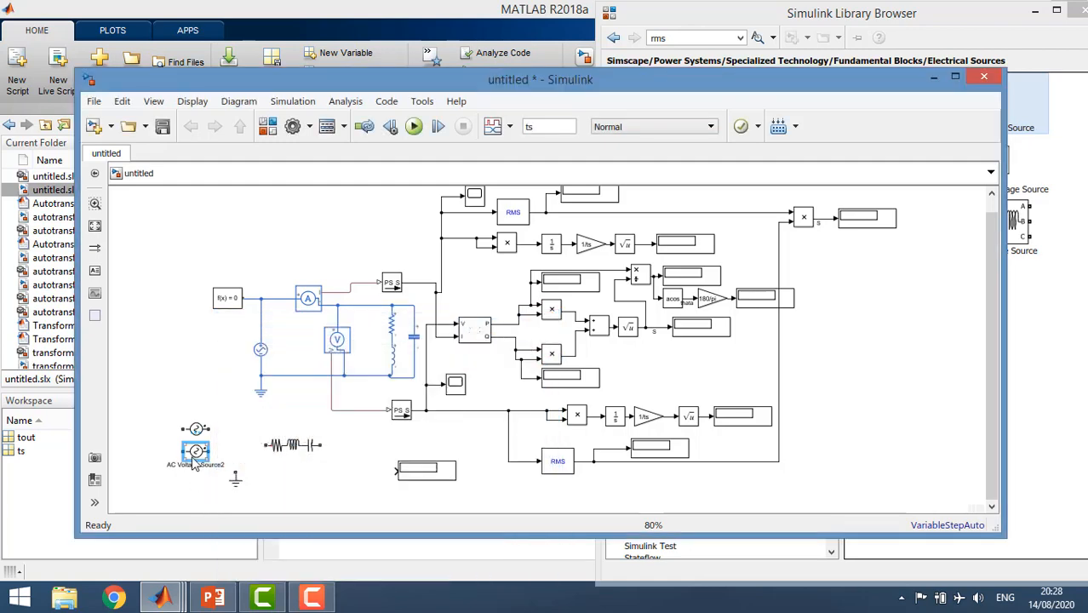
- Add a third copy of the AC Voltage Source beneath the other two and set its phase to 120 degrees
click(194, 485)
key(ctrl+v)
drag(202, 486, 194, 474)
double_click(195, 472)
double_click(321, 436)
text(12)
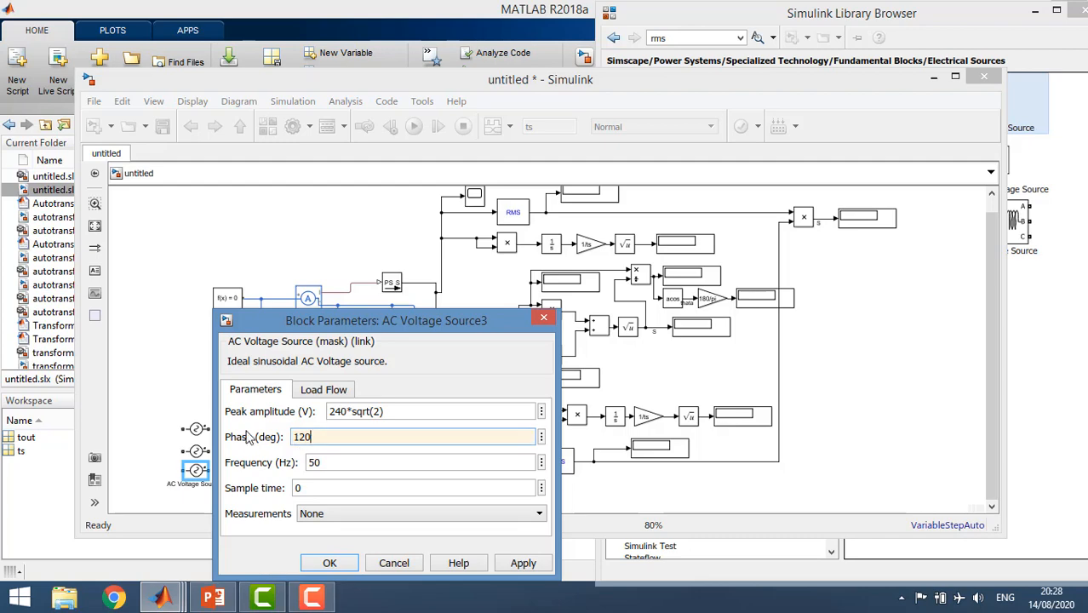
click(330, 563)
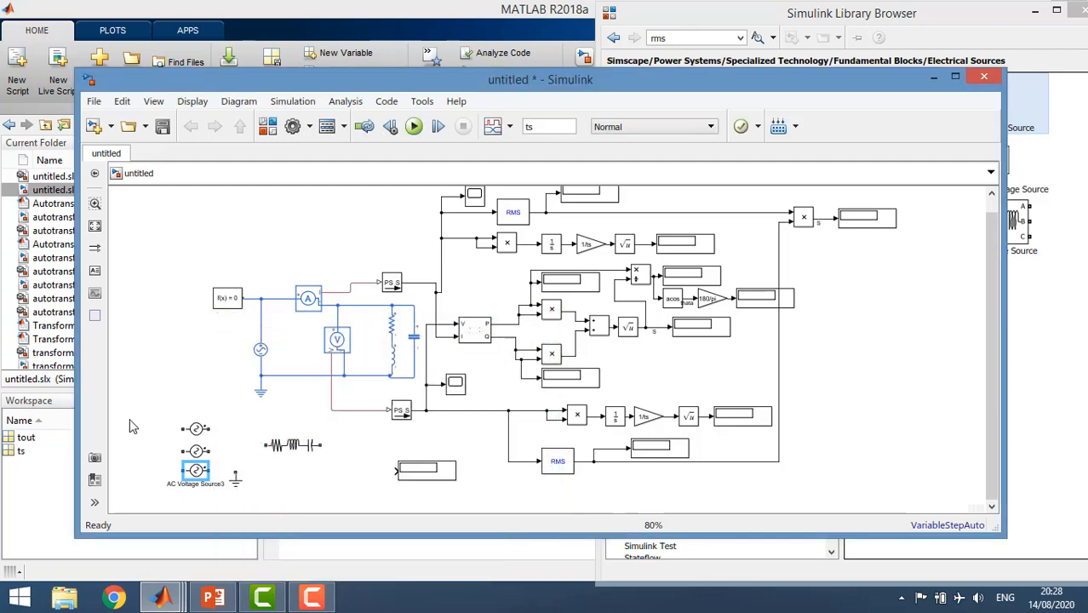
- Move the Ground block below and to the left of the three AC sources and wire their left terminals to it
click(174, 412)
drag(237, 482, 166, 497)
mouse_move(183, 429)
mouse_down()
mouse_move(163, 462)
mouse_move(166, 476)
mouse_move(167, 451)
mouse_move(166, 501)
mouse_up()
click(1022, 374)
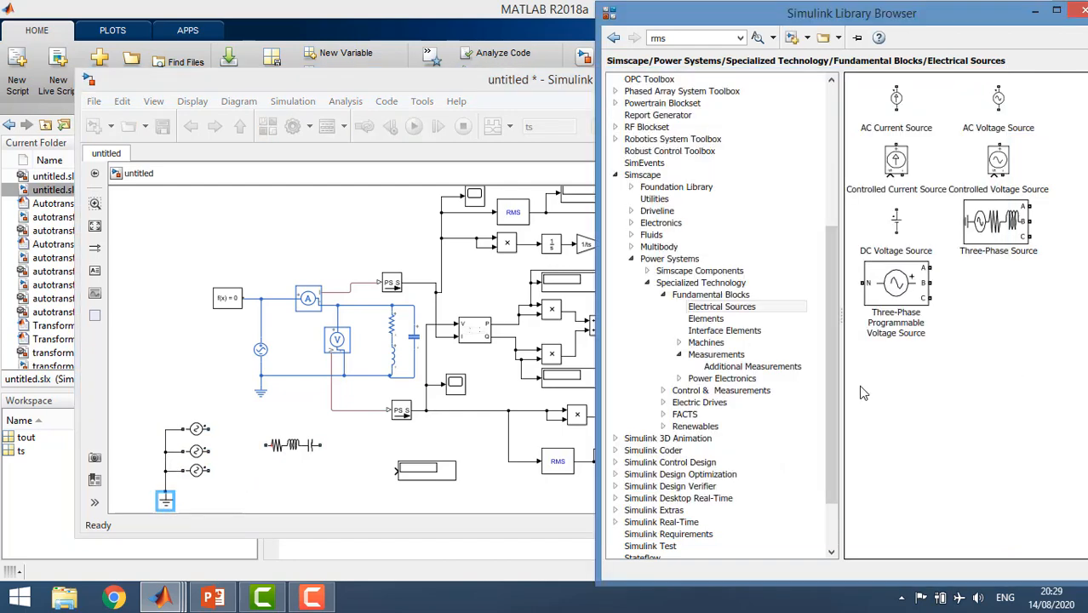
- Add a Three-Phase V-I Measurement block between the AC sources and the Series RLC Branch, and delete the line joining it to the branch
click(735, 357)
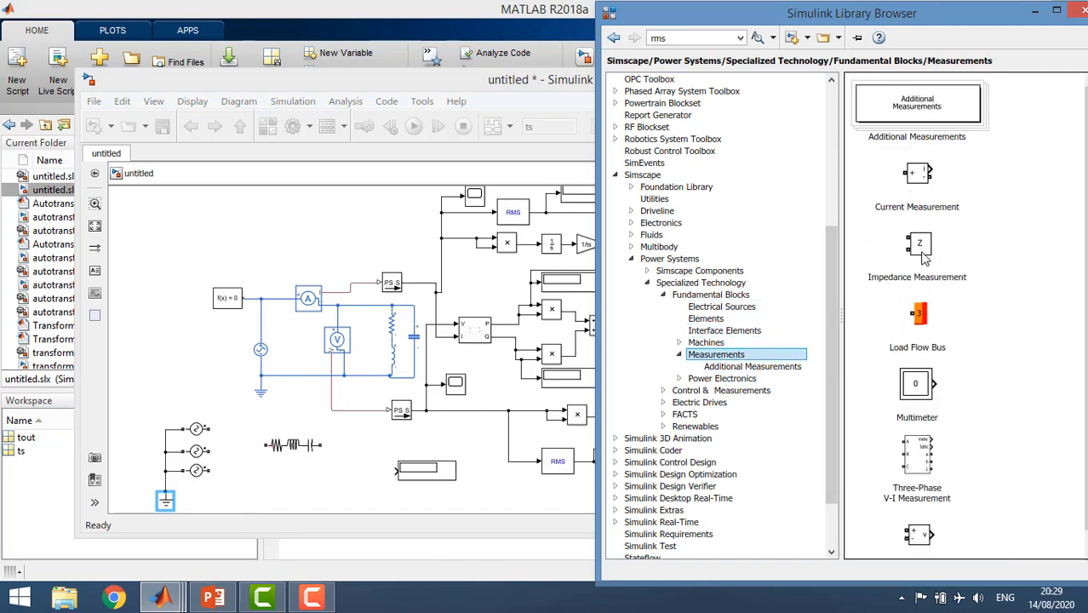
click(930, 183)
click(925, 251)
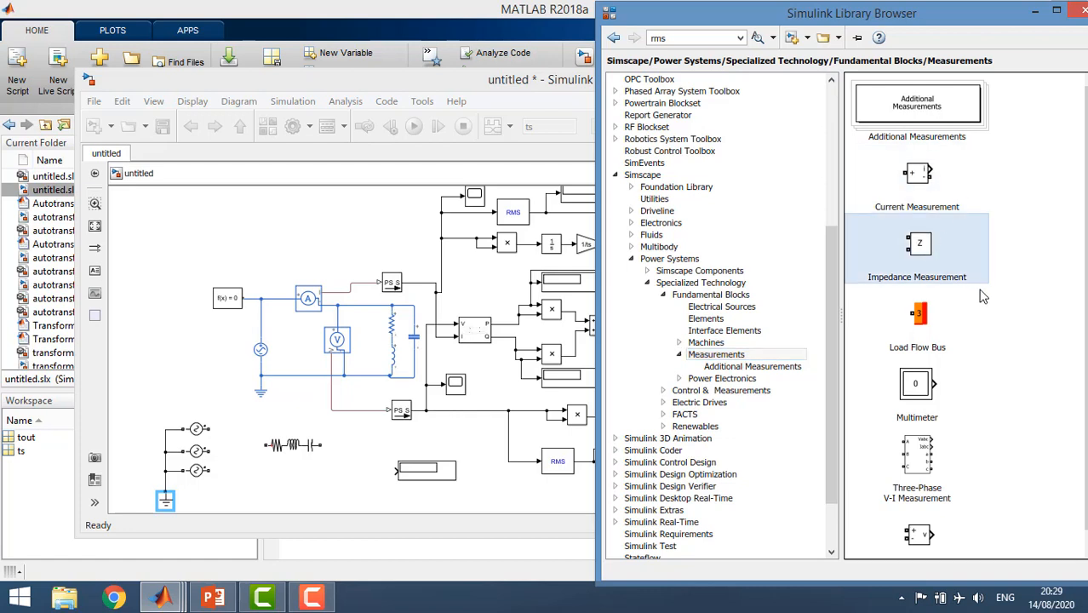
click(918, 528)
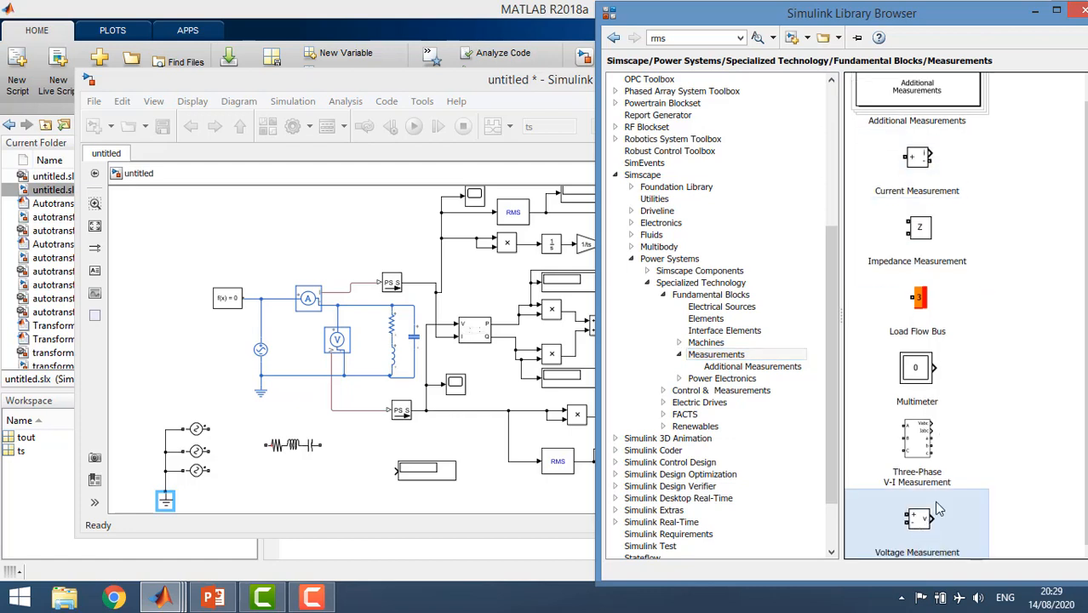
click(935, 444)
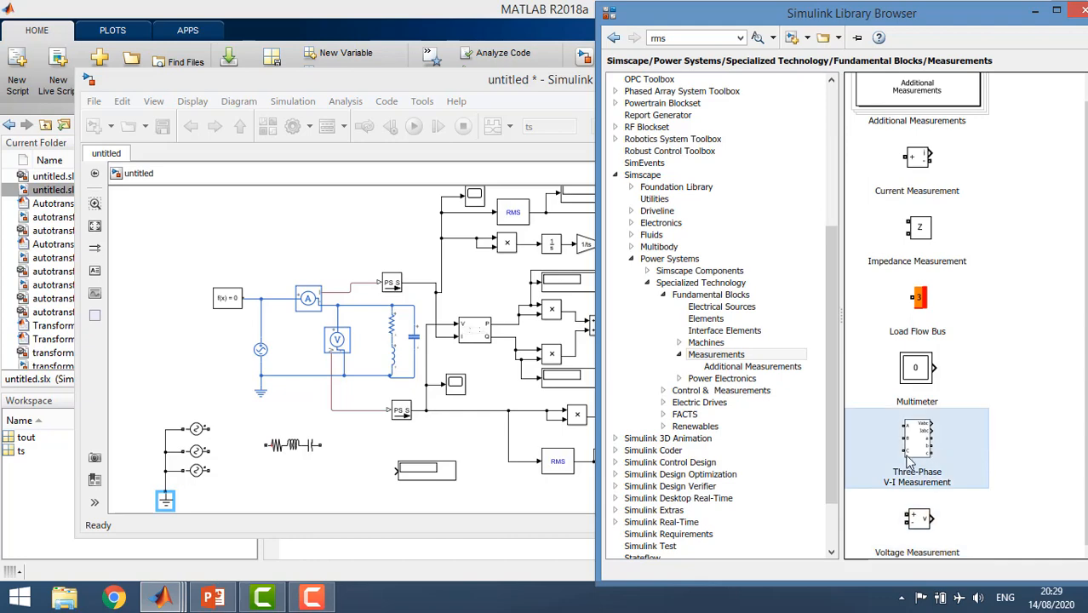
drag(918, 447, 321, 462)
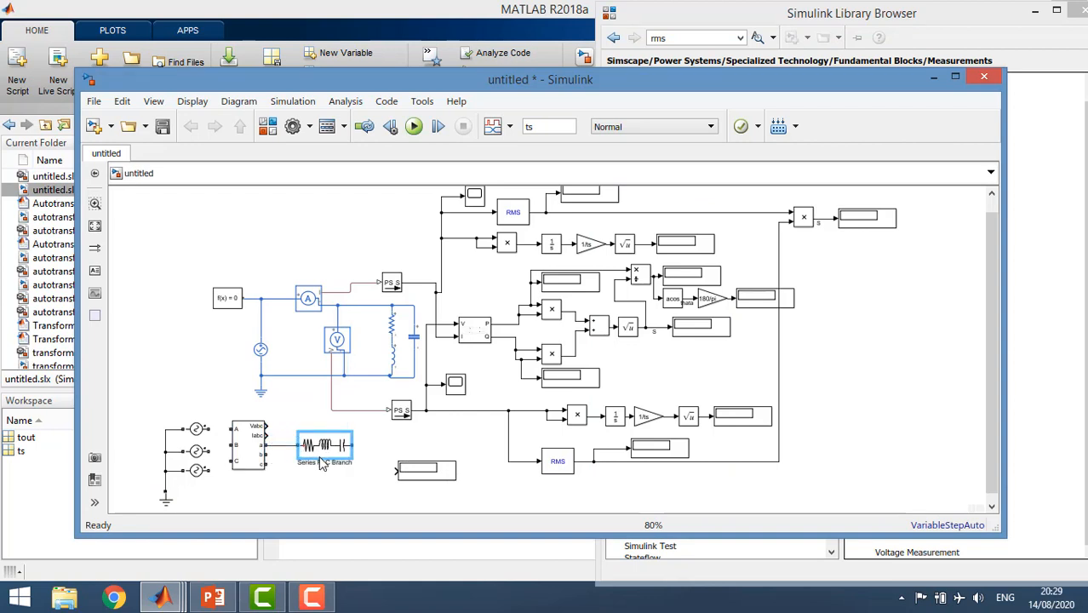
click(279, 445)
key(Delete)
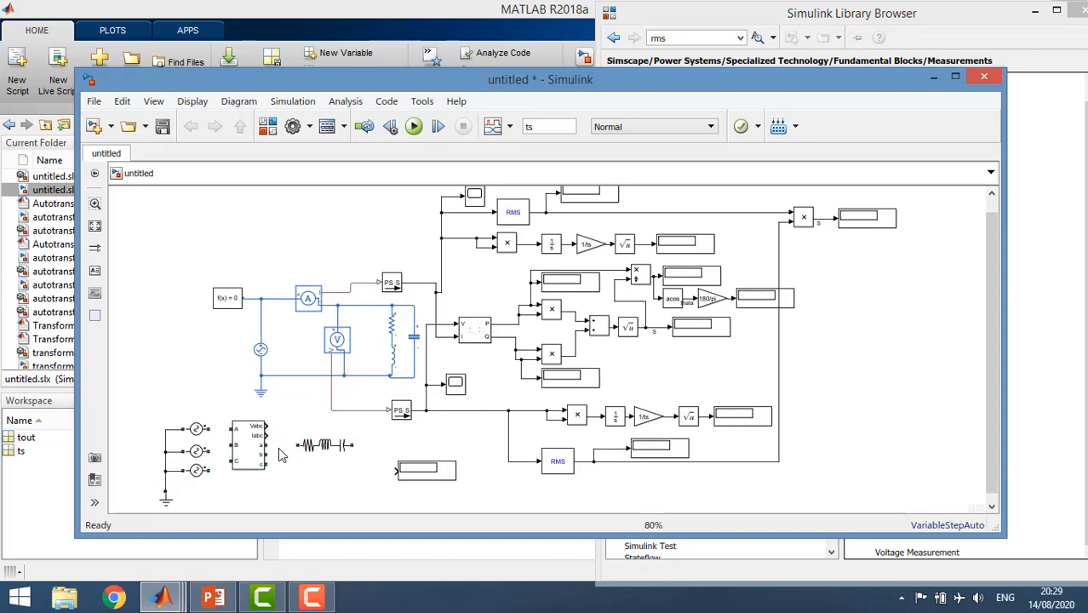
scroll(291, 483, up, 1)
scroll(292, 483, down, 1)
drag(122, 390, 316, 502)
click(133, 433)
drag(127, 423, 332, 497)
key(Delete)
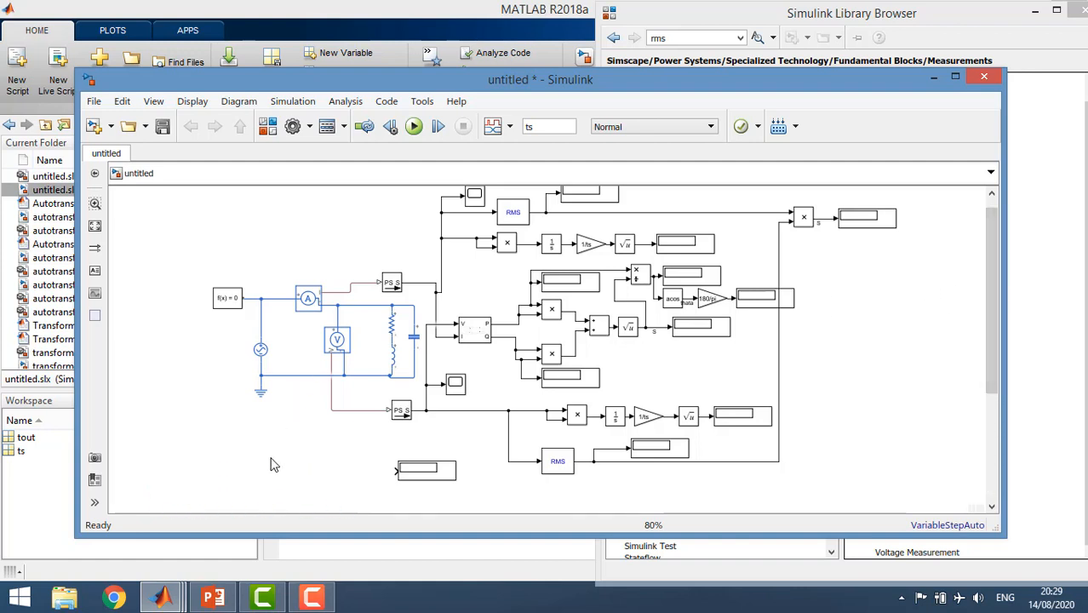
key(ctrl+z)
- Move the whole three-phase circuit into the empty area well below the existing single-phase model
drag(136, 383, 377, 508)
key(Right)
key(Right)
key(Right)
key(Right)
key(Right)
key(Right)
key(Right)
key(Right)
key(Right)
key(Right)
key(Right)
key(Right)
key(Right)
key(Right)
key(Right)
key(Right)
key(Right)
key(Right)
key(Right)
key(Right)
key(Down)
key(Down)
key(Down)
key(Down)
key(Down)
click(380, 484)
click(345, 451)
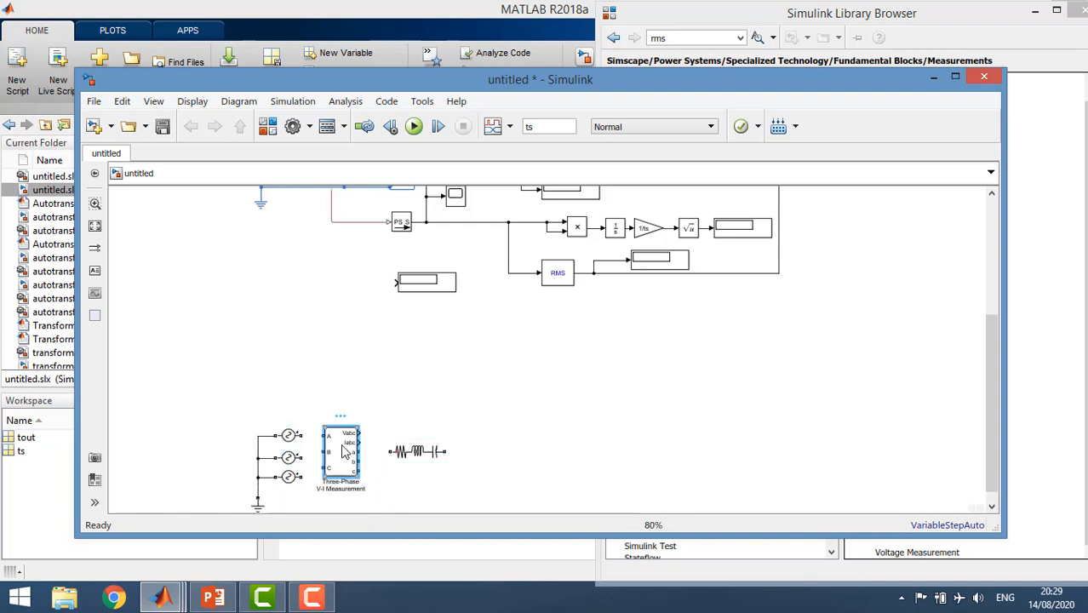
- Make the Three-Phase V-I Measurement block output its voltage through a signal label, keeping the label Vabc
scroll(345, 451, up, 3)
drag(992, 386, 987, 408)
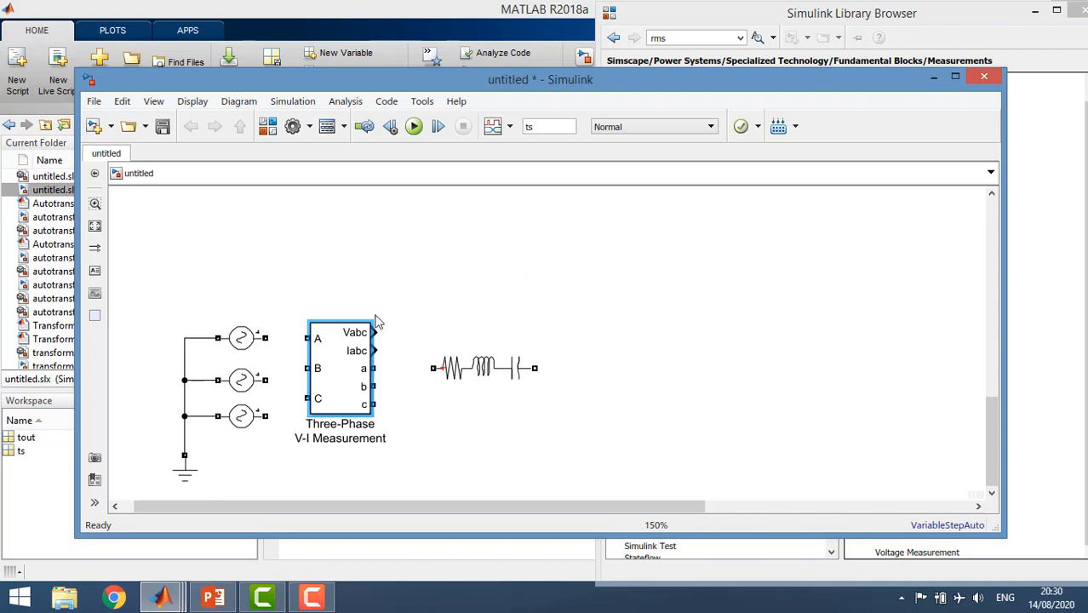
double_click(358, 364)
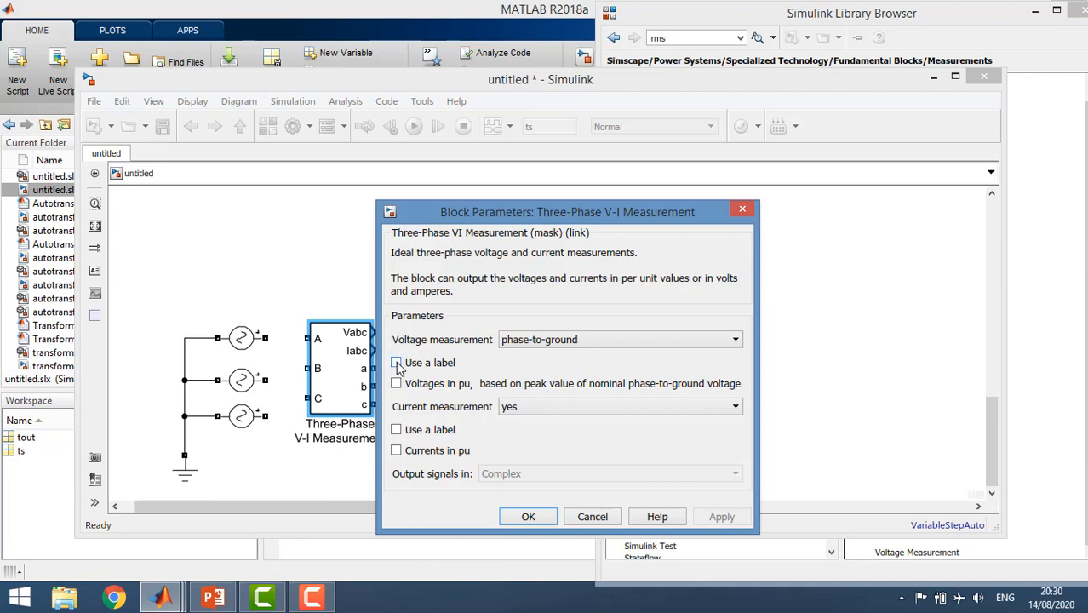
click(397, 364)
double_click(427, 402)
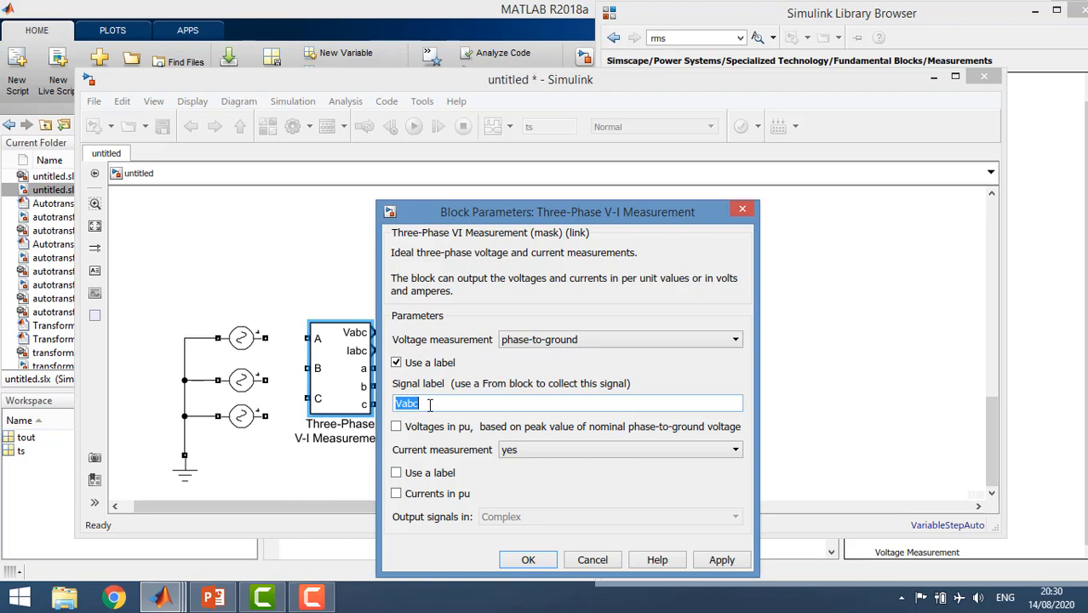
click(430, 405)
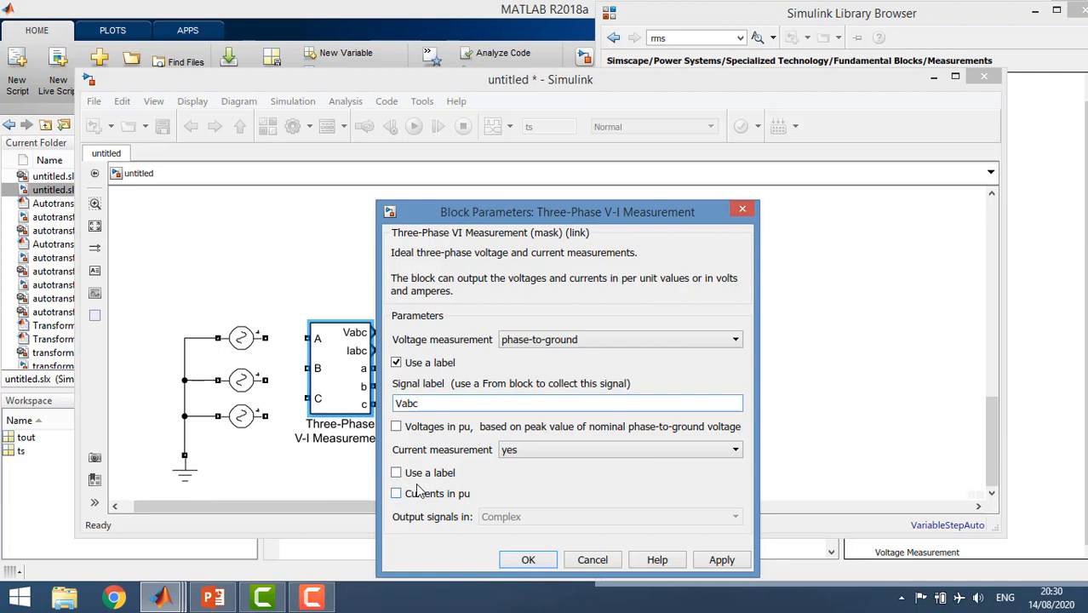
click(722, 560)
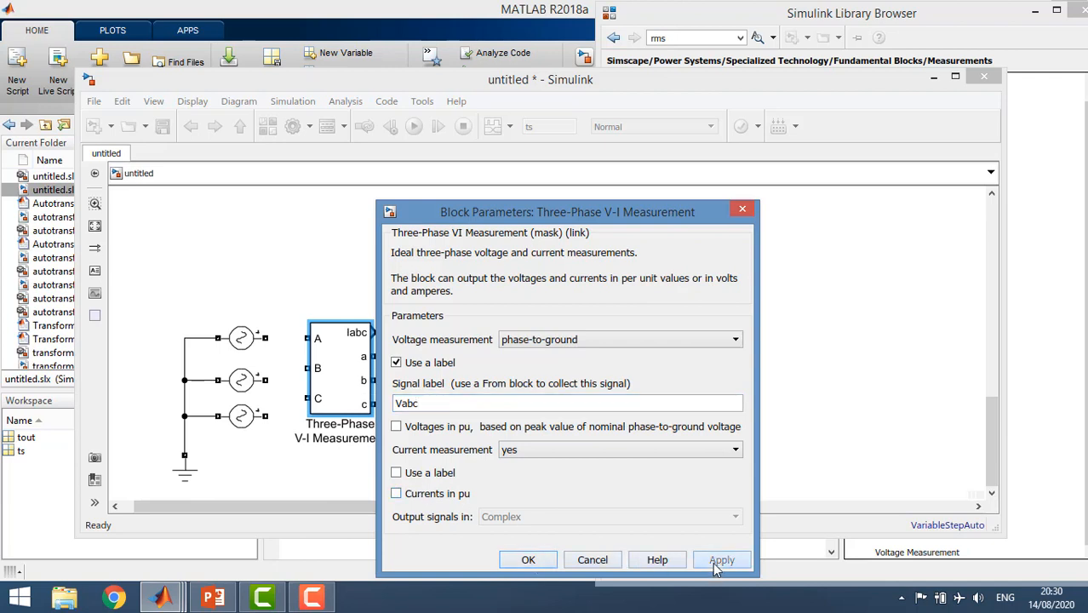
- Enable the signal label Iabc for the current measurement and set the voltage measurement to phase-to-phase
click(430, 477)
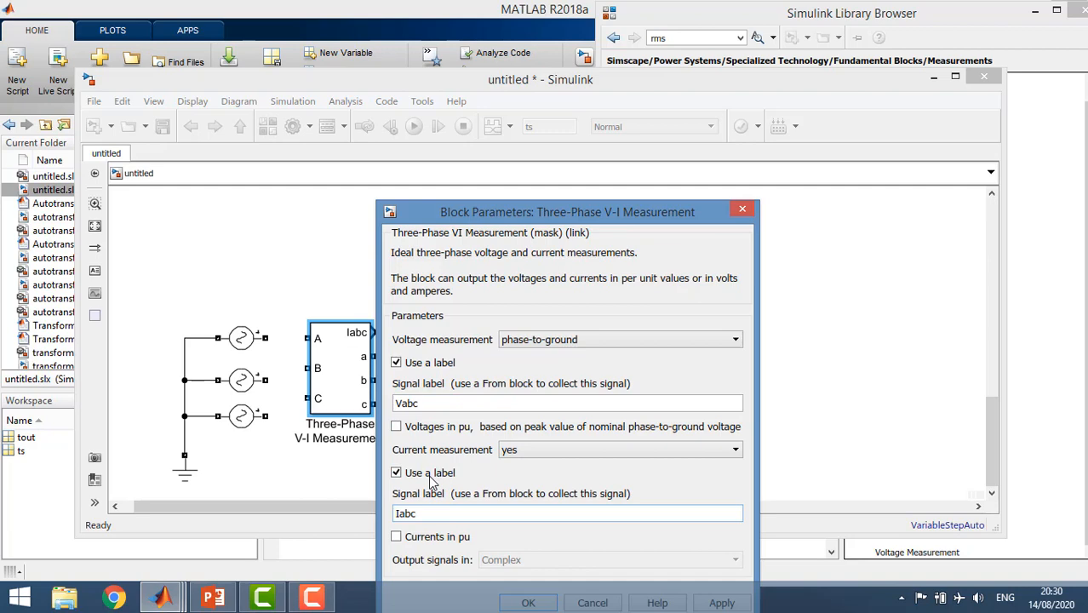
drag(582, 215, 621, 152)
click(612, 277)
click(596, 317)
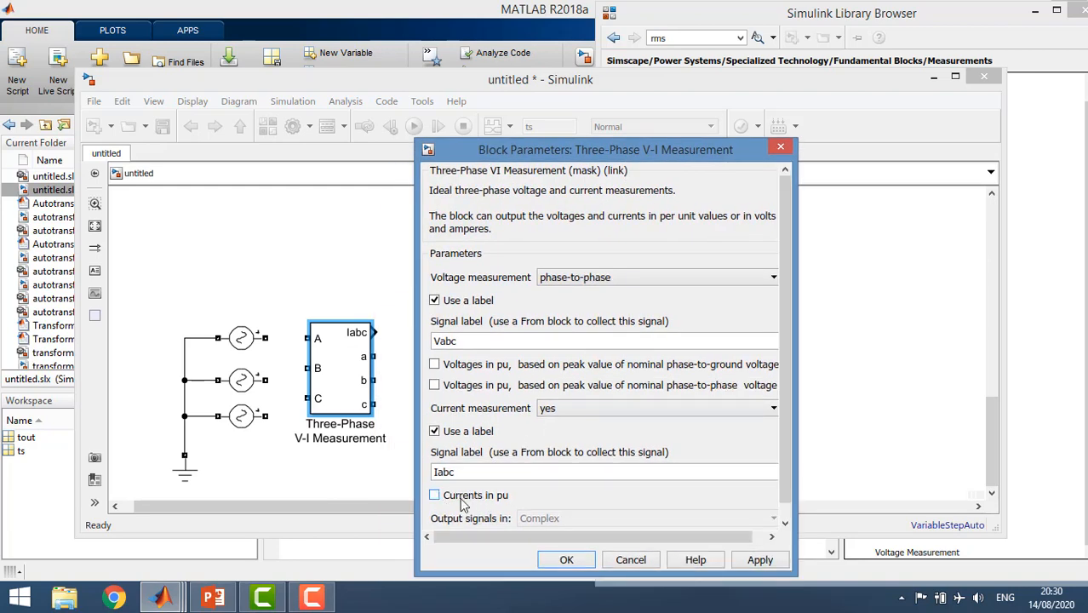
click(436, 496)
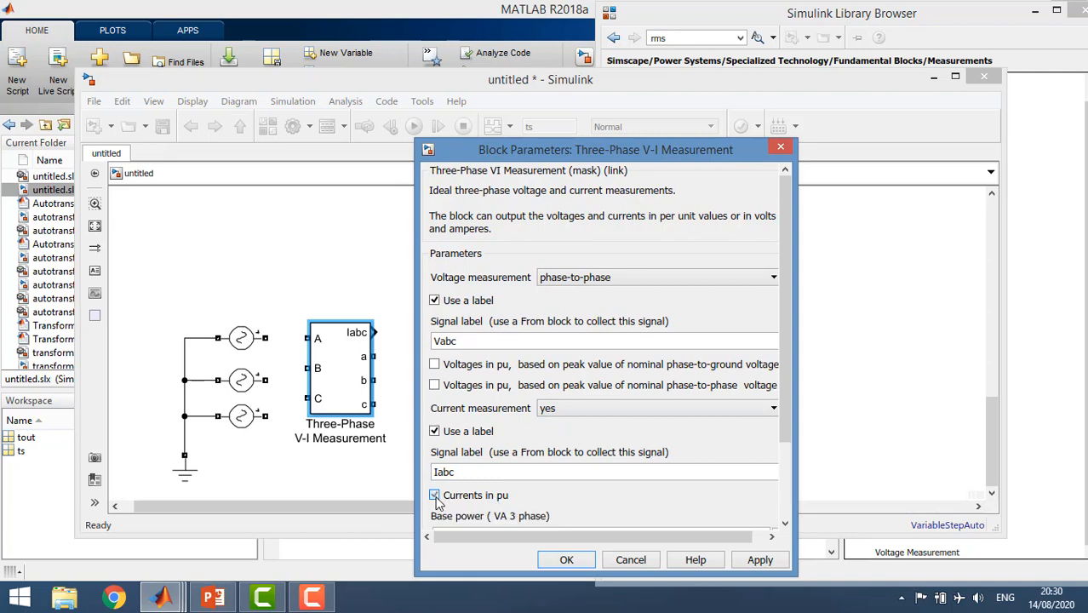
scroll(476, 487, down, 3)
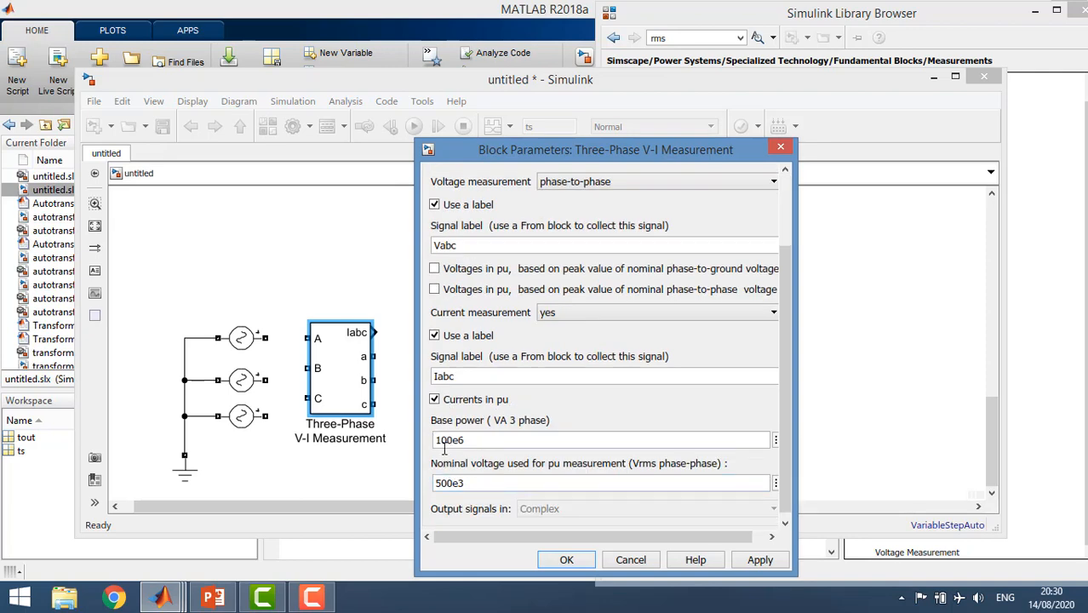
click(434, 400)
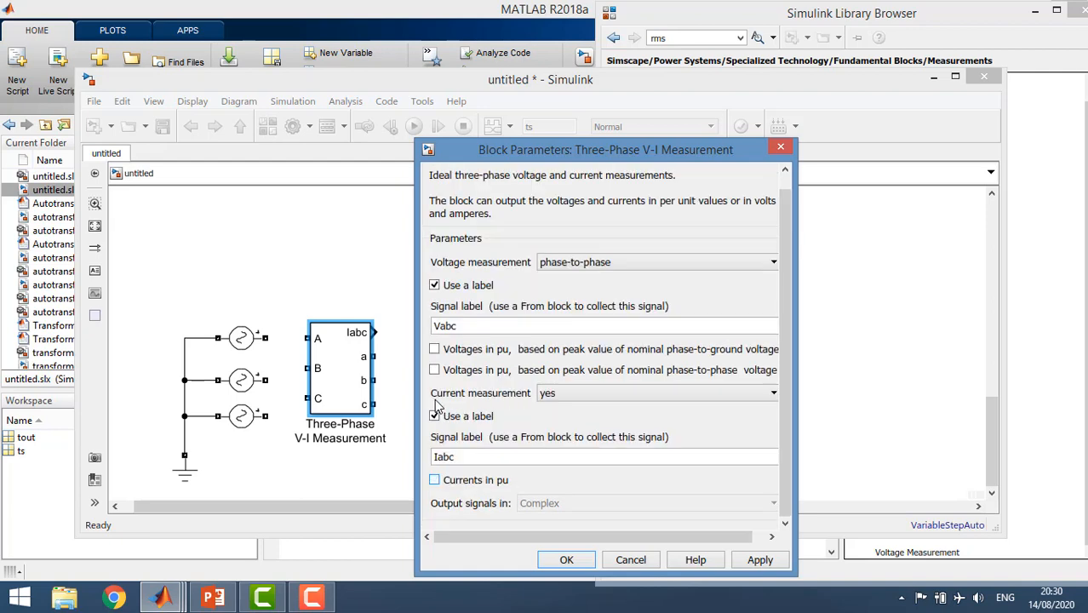
- Accept the measurement block settings and move the Series RLC Branch farther from the block, level with output a
click(564, 560)
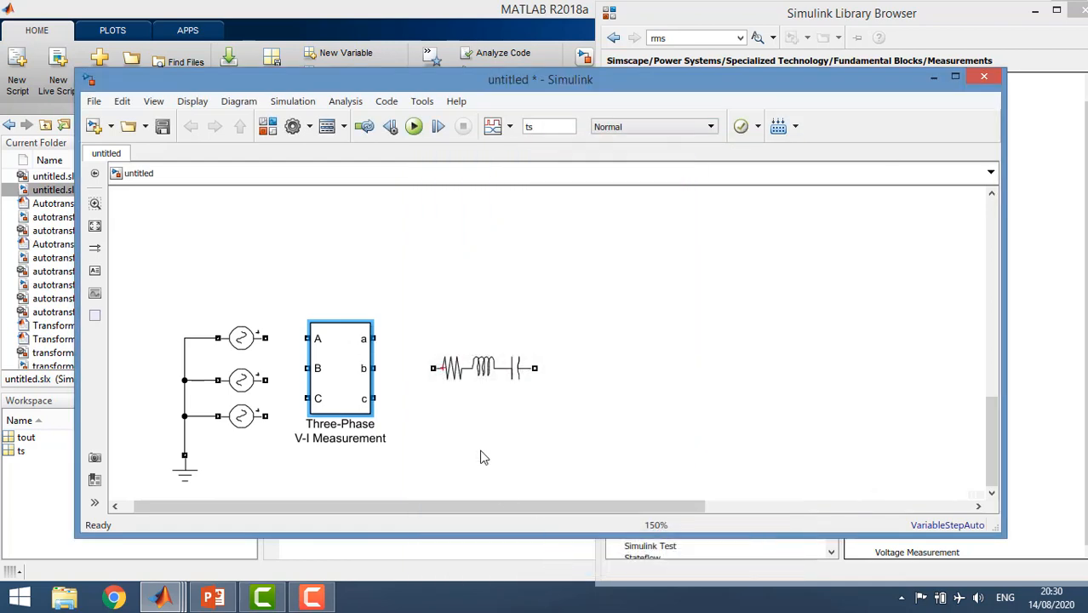
click(480, 457)
drag(488, 377, 554, 347)
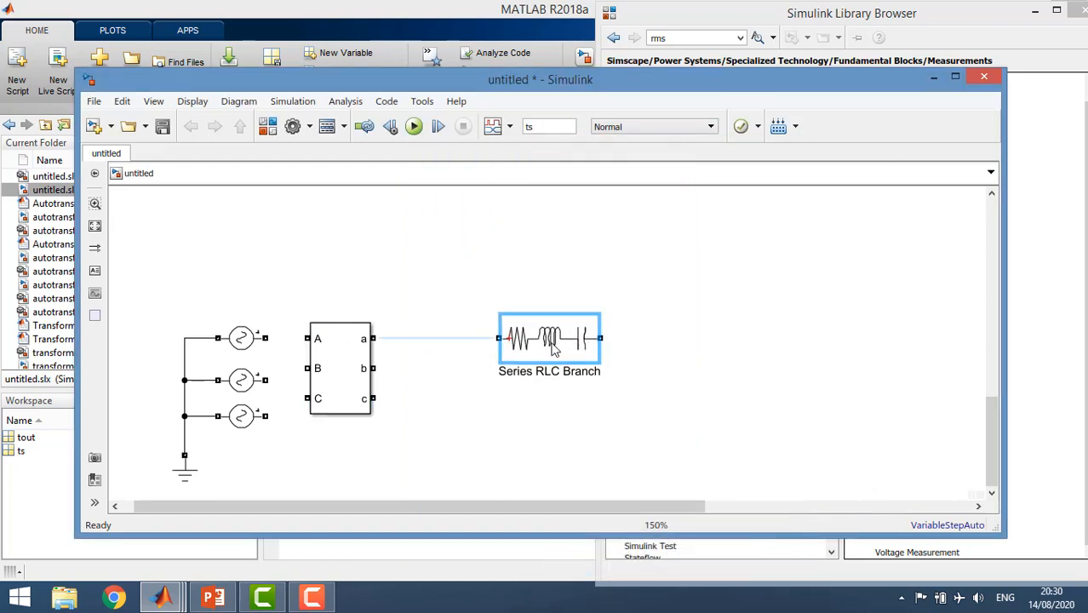
- Add a From block from the Simulink Signal Routing library above the Three-Phase V-I Measurement block
click(739, 19)
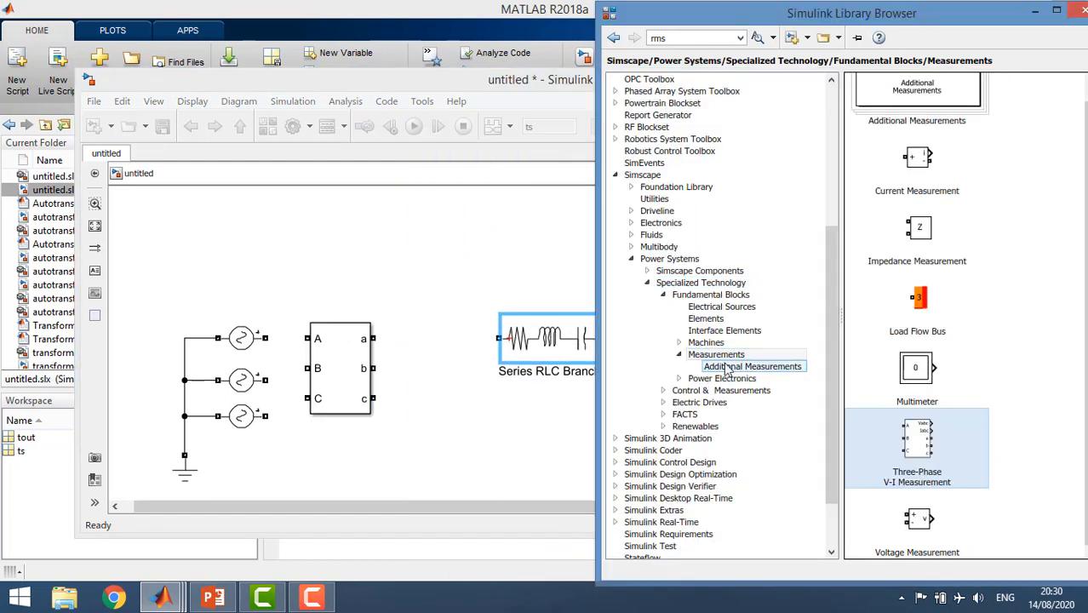
scroll(630, 115, up, 7)
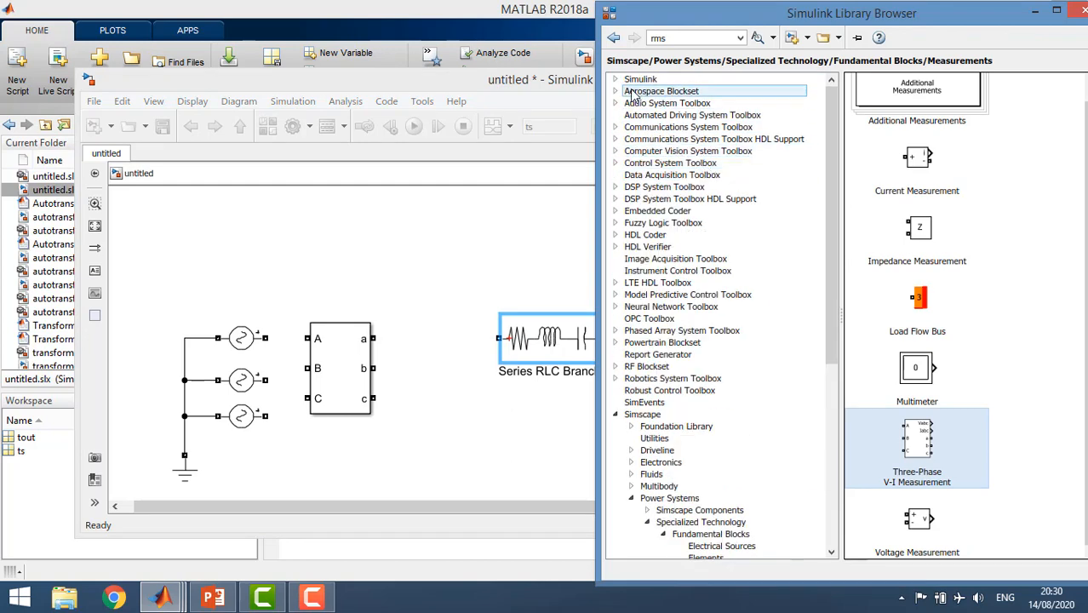
click(617, 79)
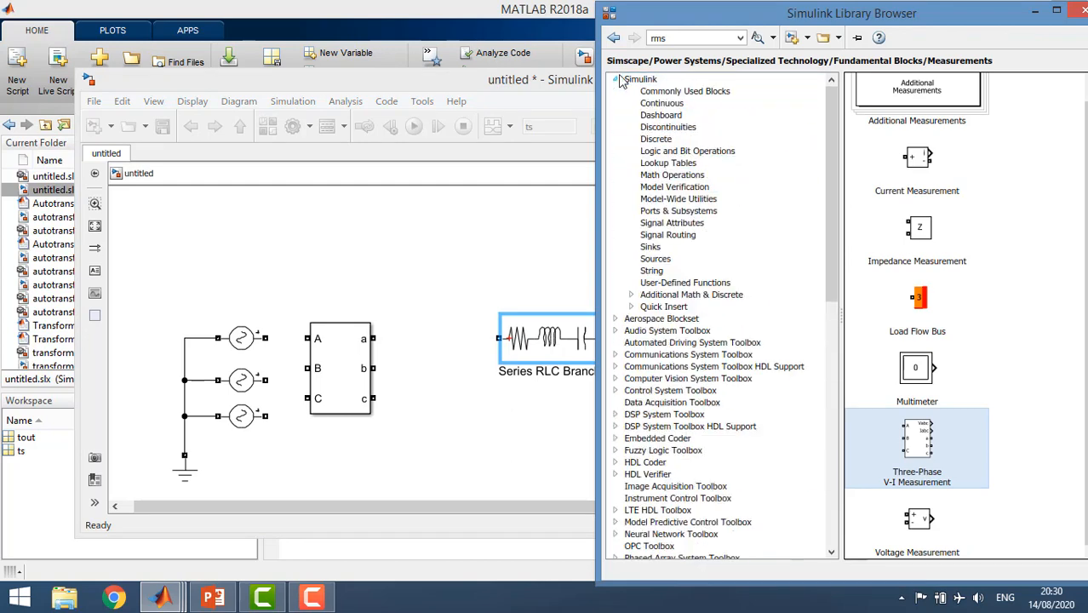
click(647, 240)
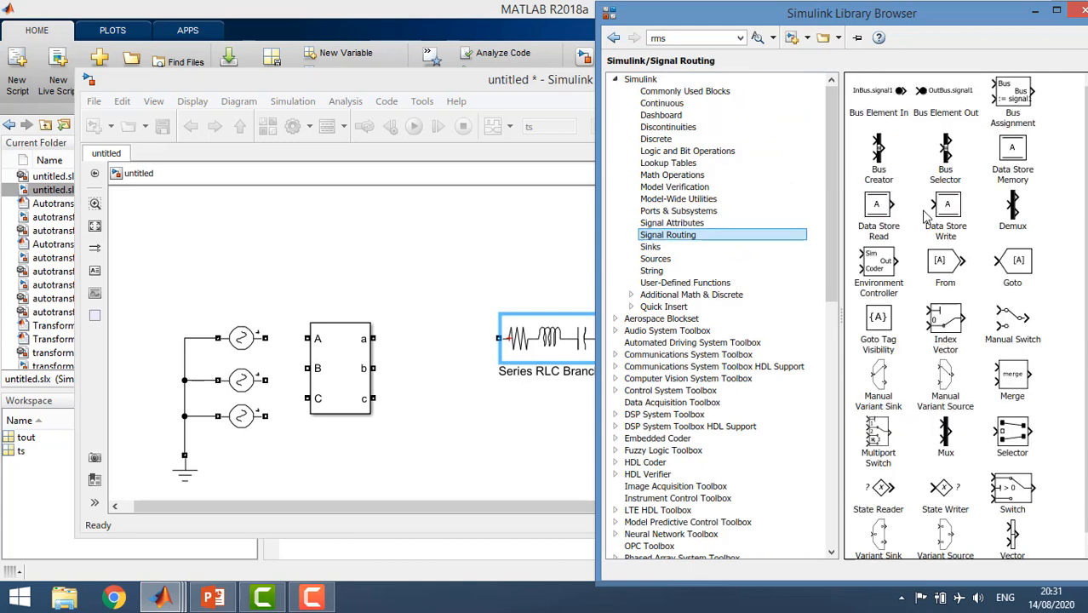
click(946, 265)
drag(948, 268, 423, 242)
- Check the signal labels in the Three-Phase V-I Measurement block and set the From block's Goto tag to Vabc
double_click(424, 242)
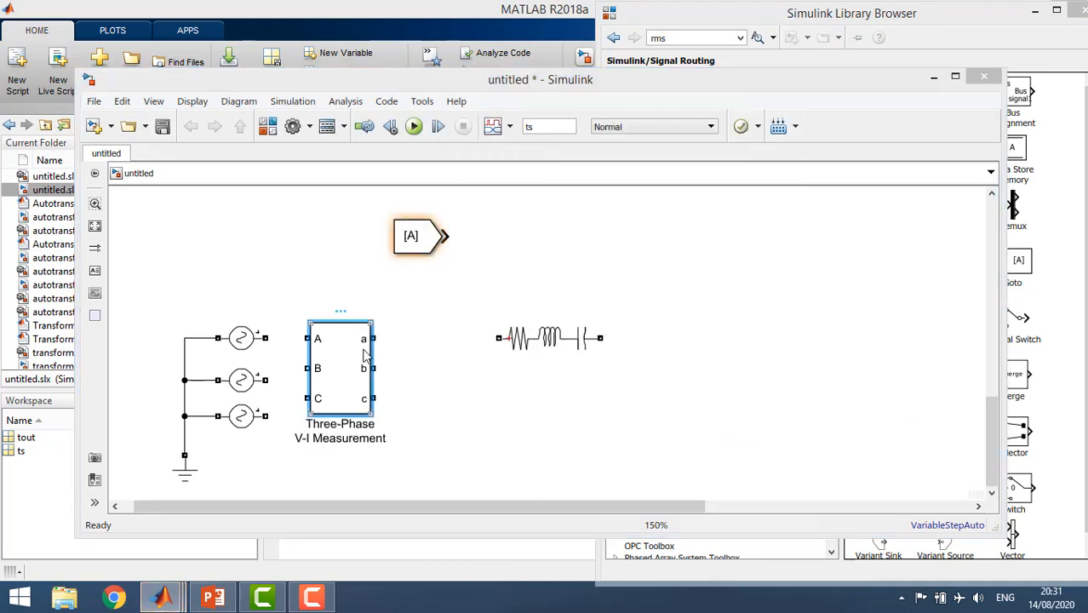
double_click(340, 366)
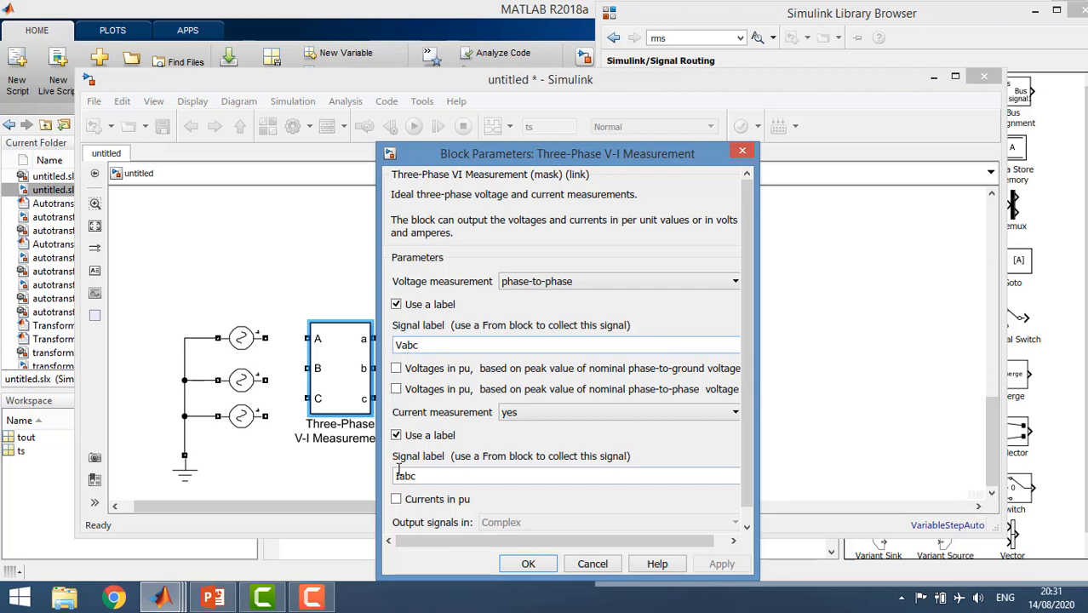
click(742, 152)
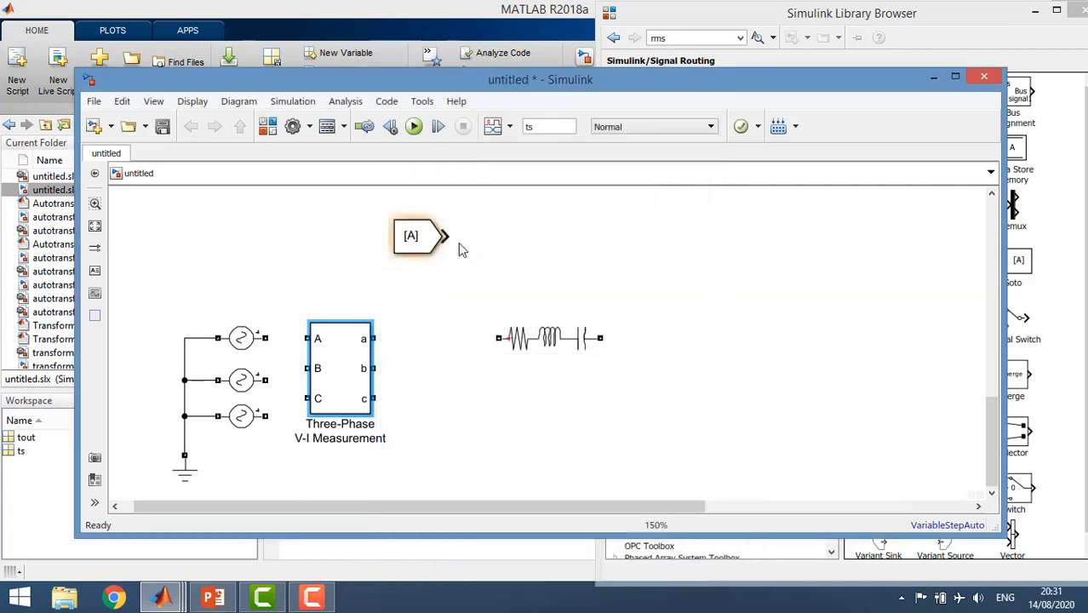
double_click(430, 242)
double_click(519, 265)
text(B)
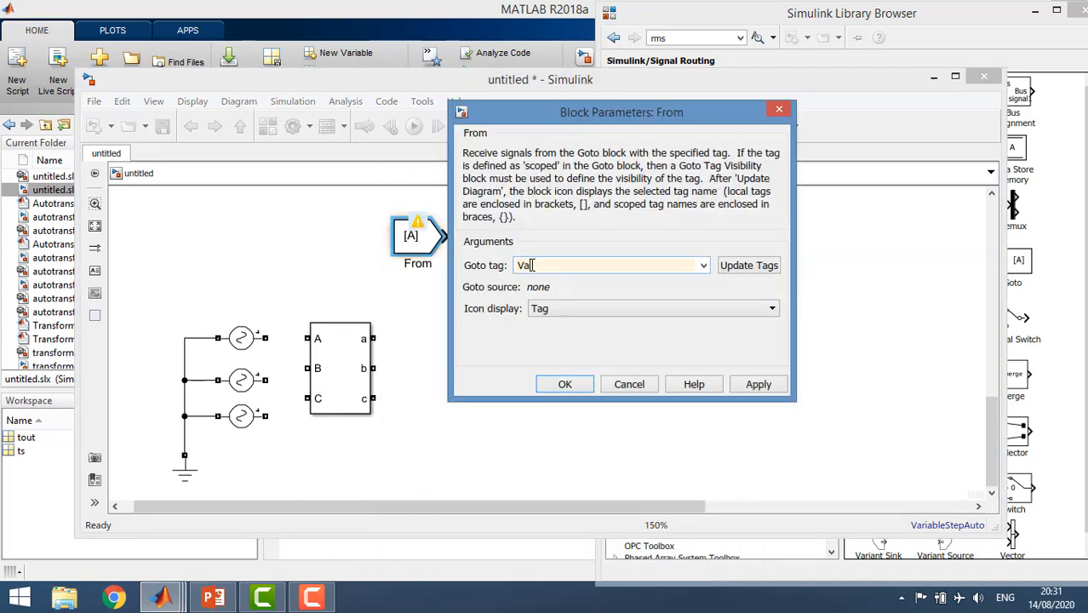
text(abc)
click(564, 384)
- Duplicate the Vabc From block and place the copy directly below the original
click(416, 255)
key(ctrl+c)
key(ctrl+v)
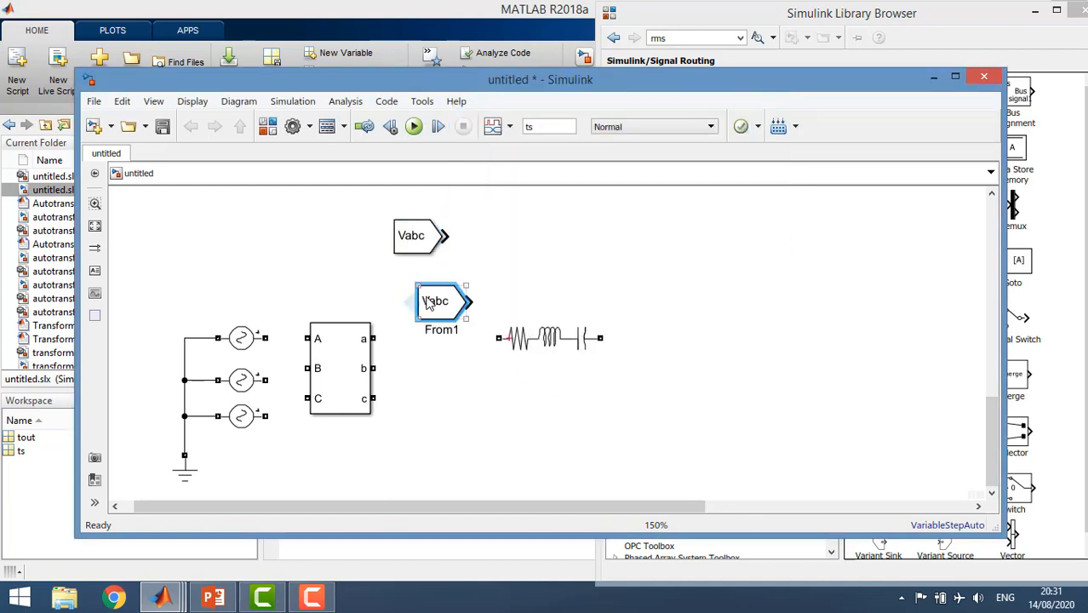
drag(431, 305, 405, 293)
- Set the Goto tag of the copied From block to Iabc
double_click(409, 290)
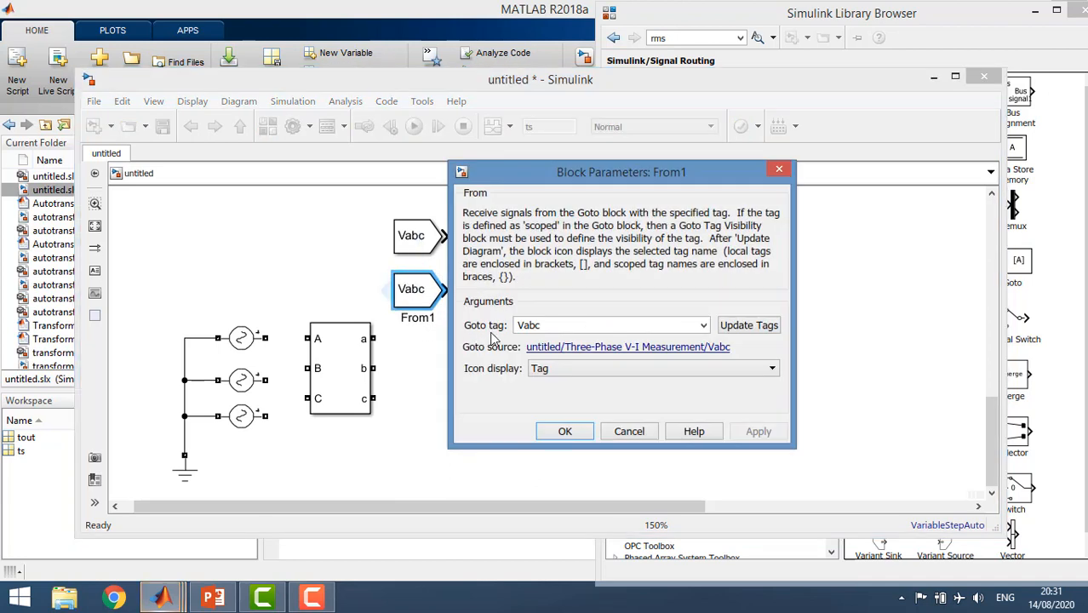
double_click(526, 322)
click(525, 322)
key(BackSpace)
text(I)
key(Return)
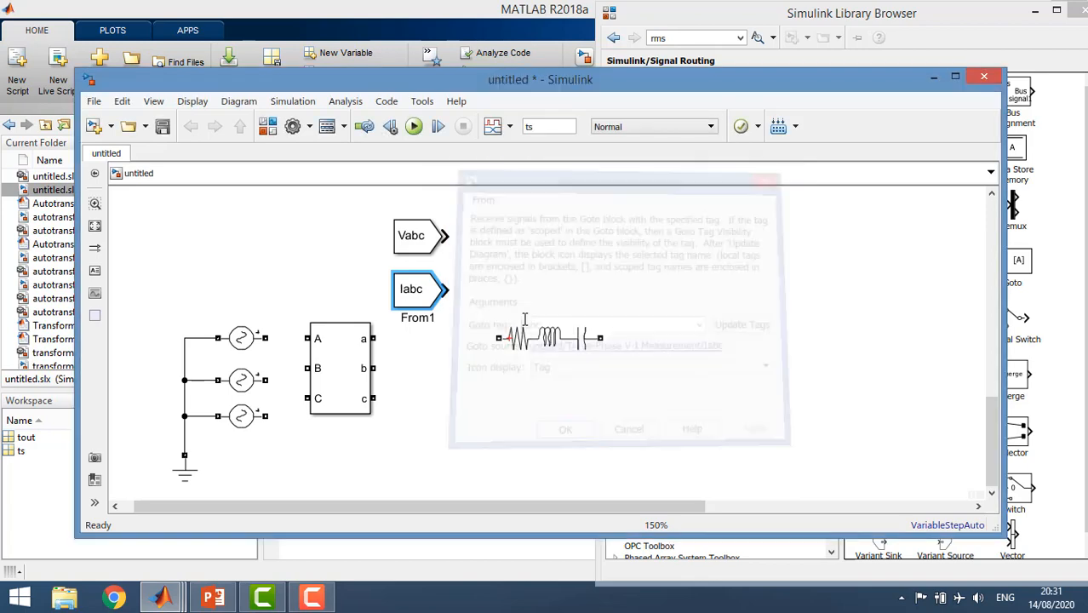
- Move the Series RLC Branch clear of the From blocks and wire the three AC sources to measurement inputs A, B and C
drag(548, 340, 589, 387)
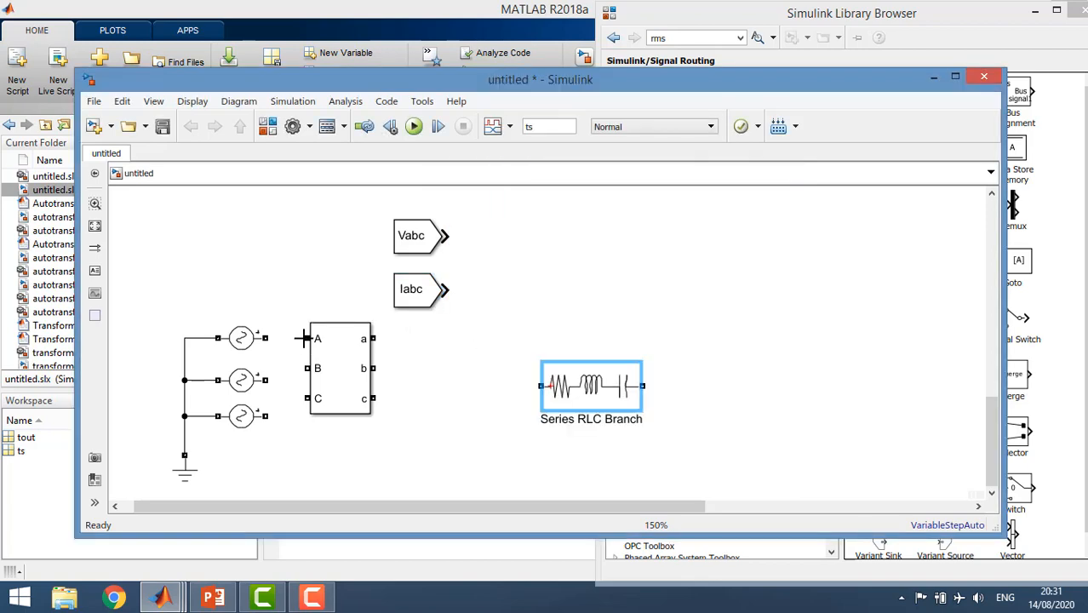
drag(304, 338, 266, 338)
drag(308, 368, 265, 416)
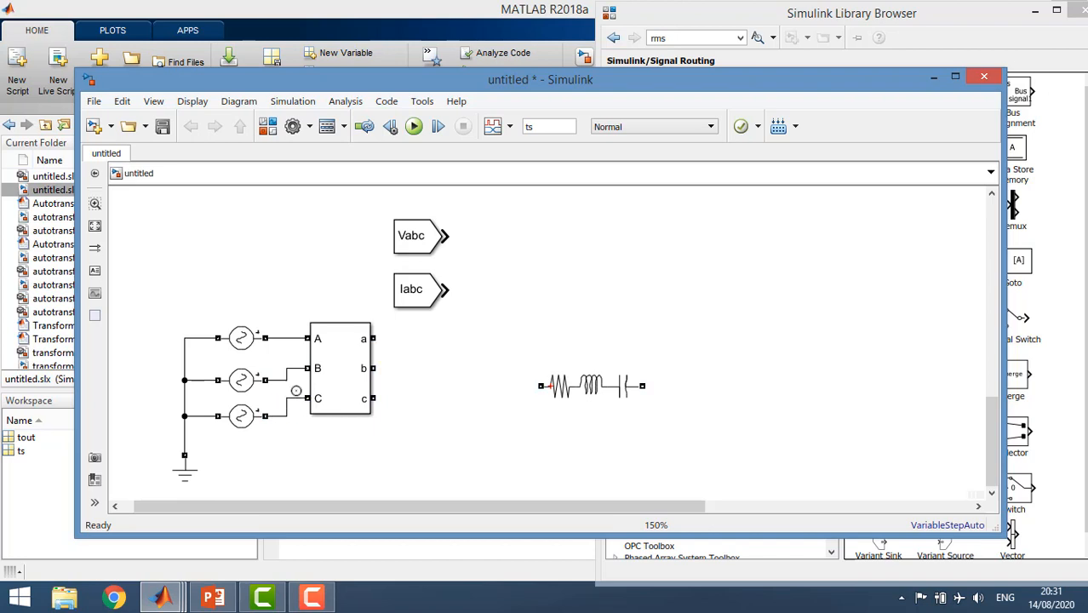
- Rotate the Series RLC Branch clockwise to stand vertically and place it just below the measurement block's outputs
drag(568, 395, 479, 434)
right_click(480, 434)
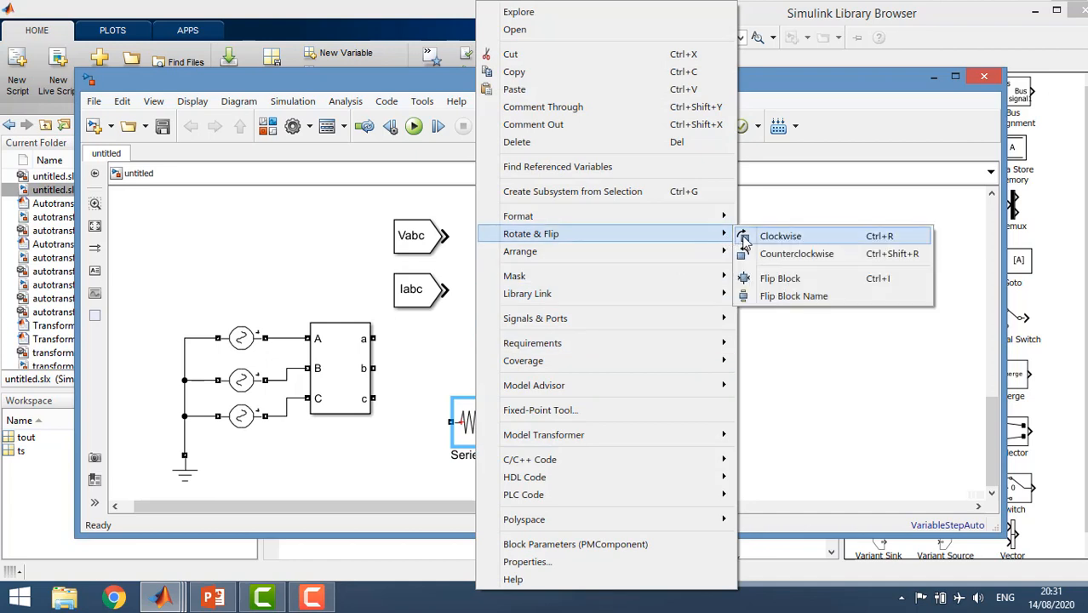
click(729, 239)
drag(500, 409, 453, 440)
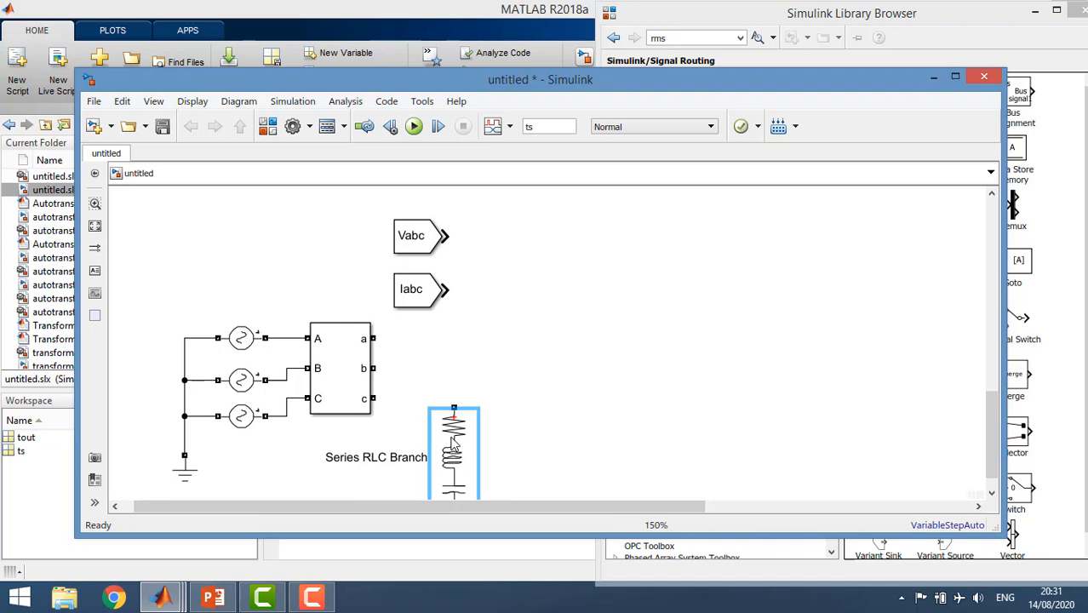
- Paste two more copies of the vertical Series RLC Branch and line them up in a row beside the original
click(522, 450)
key(ctrl+v)
drag(535, 464, 522, 440)
click(599, 443)
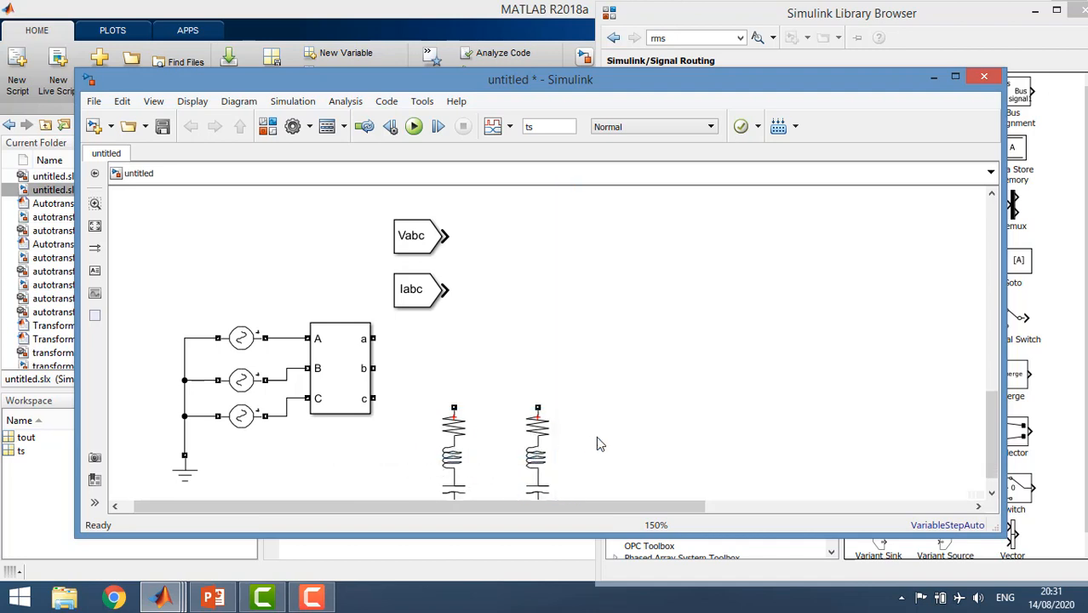
key(ctrl+v)
drag(617, 460, 615, 439)
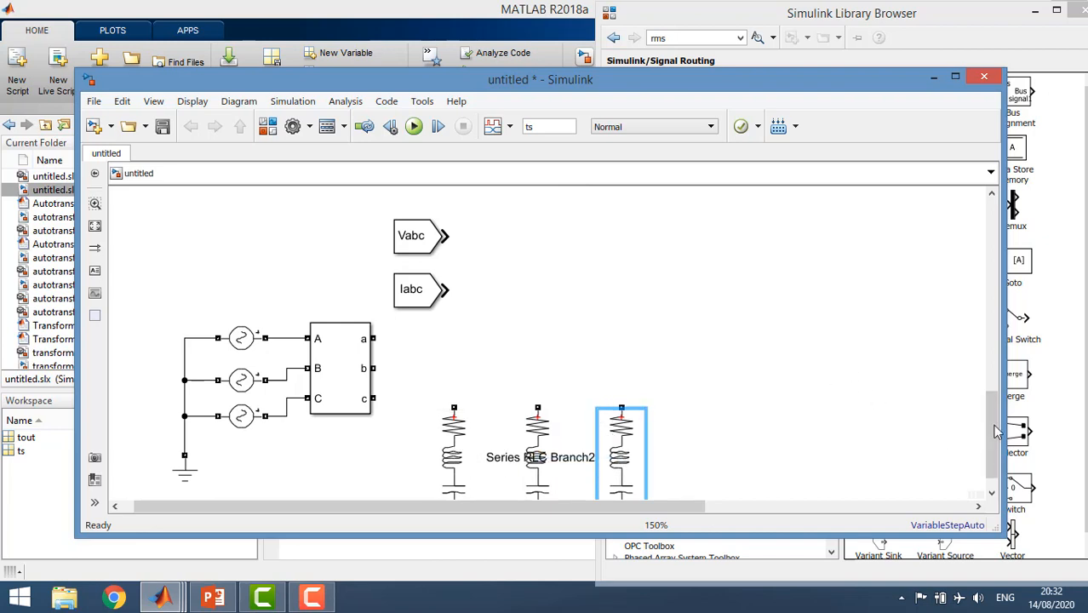
- Join the lower ends of the three RLC branches and wire this common node to the sources' ground line
scroll(994, 441, down, 1)
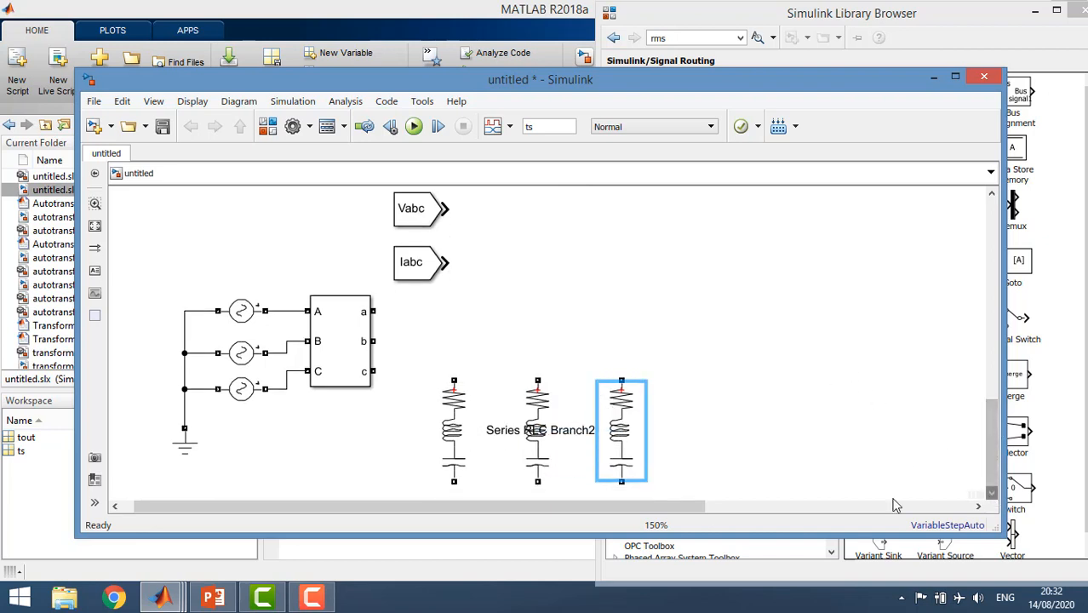
drag(454, 482, 622, 482)
drag(537, 482, 537, 496)
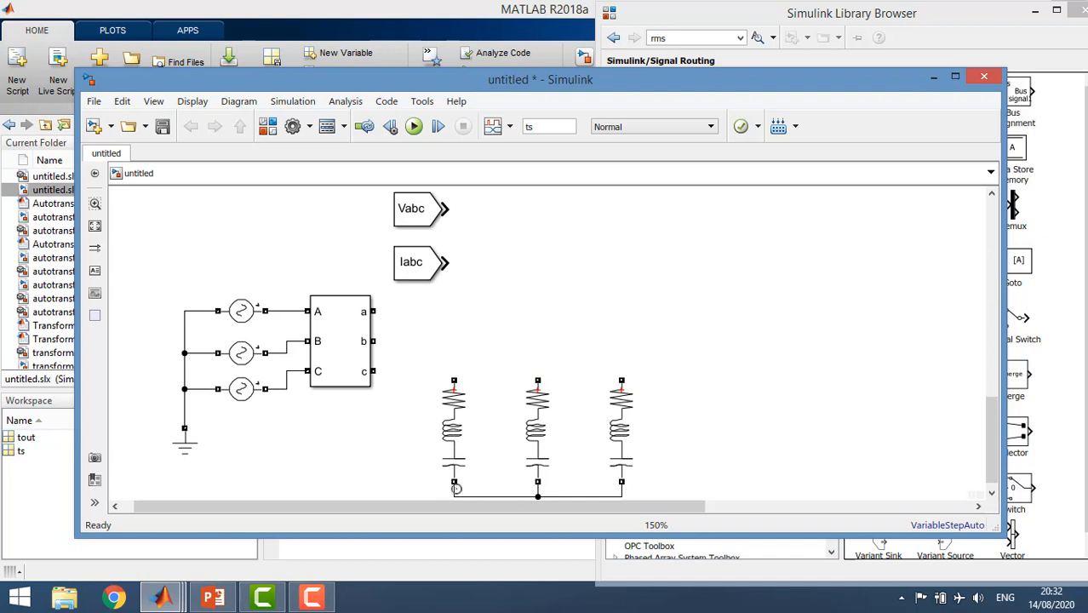
drag(454, 495, 188, 417)
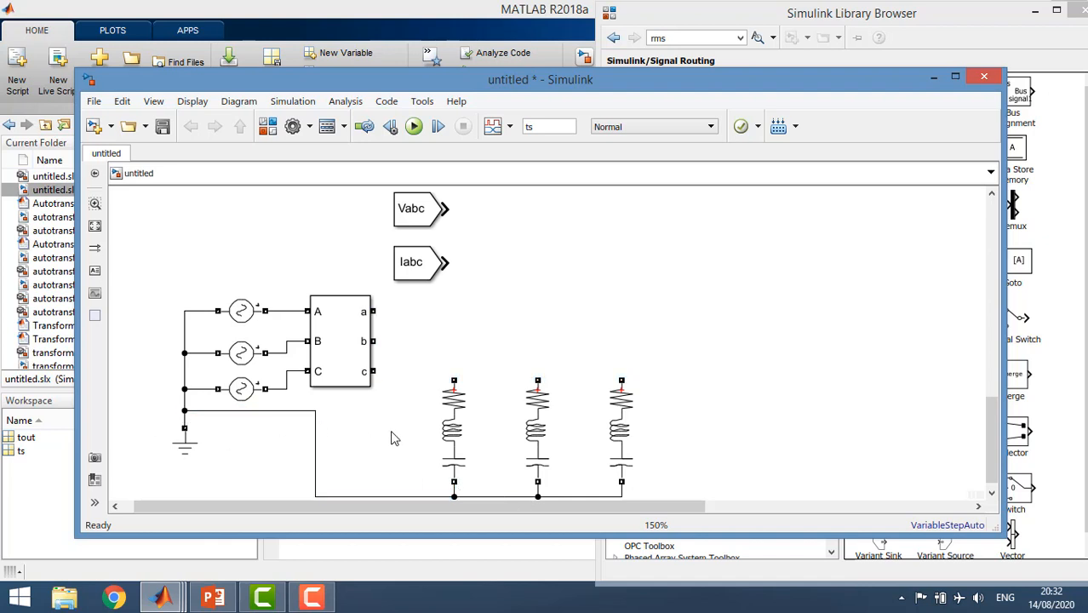
- Wire the upper ends of the three RLC branches to measurement outputs a, b and c respectively
drag(454, 380, 372, 312)
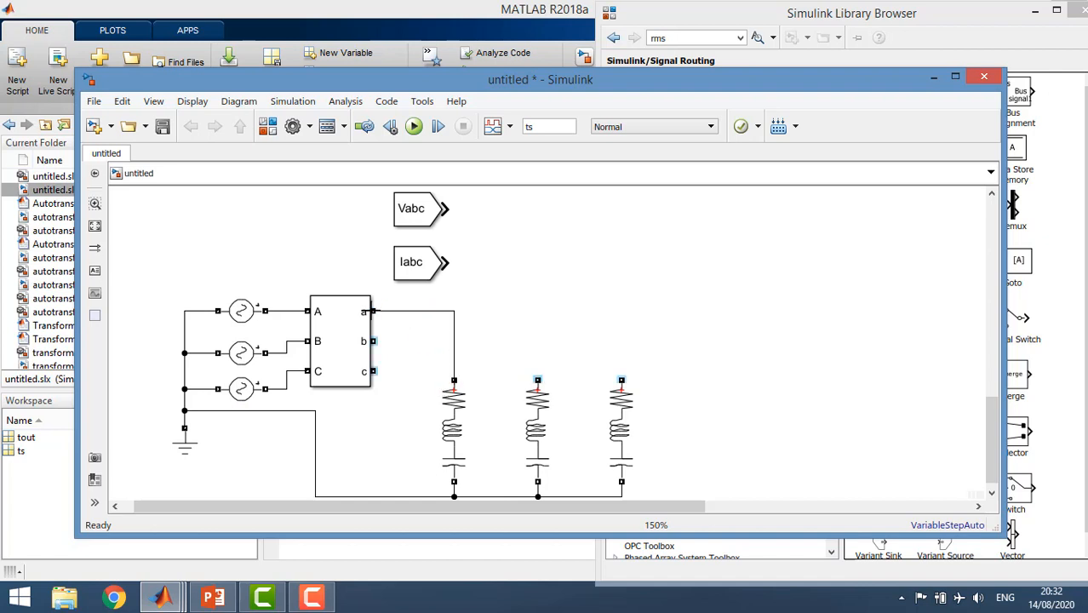
drag(538, 381, 372, 342)
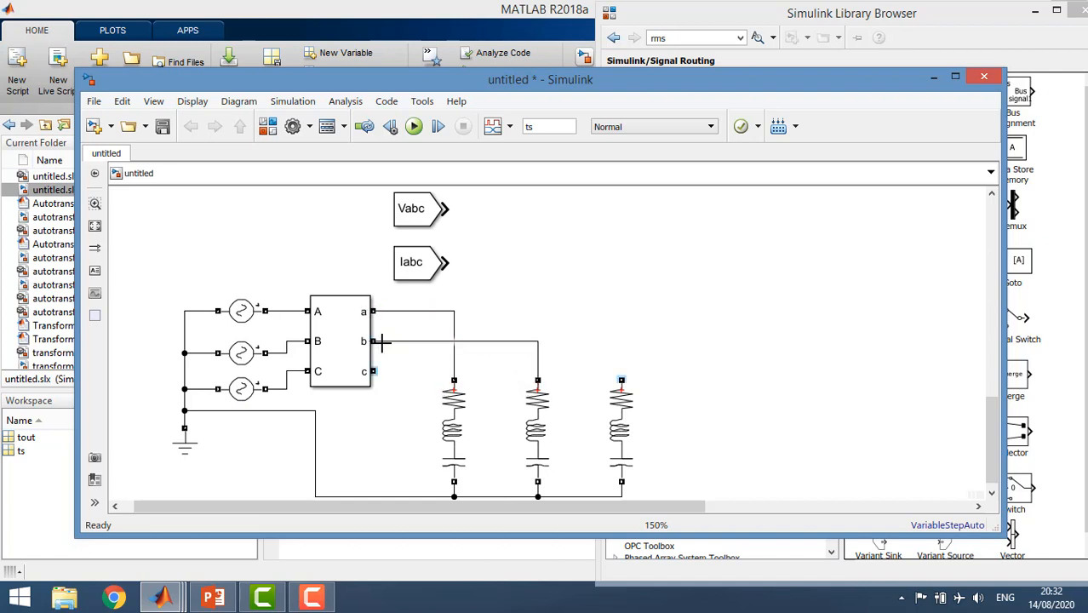
drag(622, 381, 372, 370)
click(460, 429)
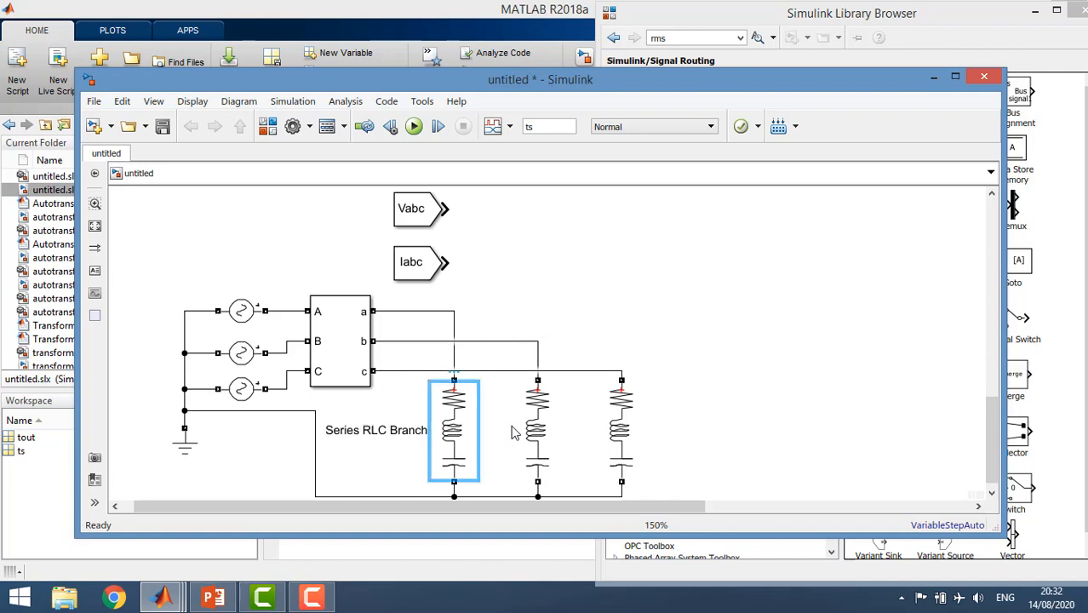
click(528, 431)
click(620, 430)
click(420, 437)
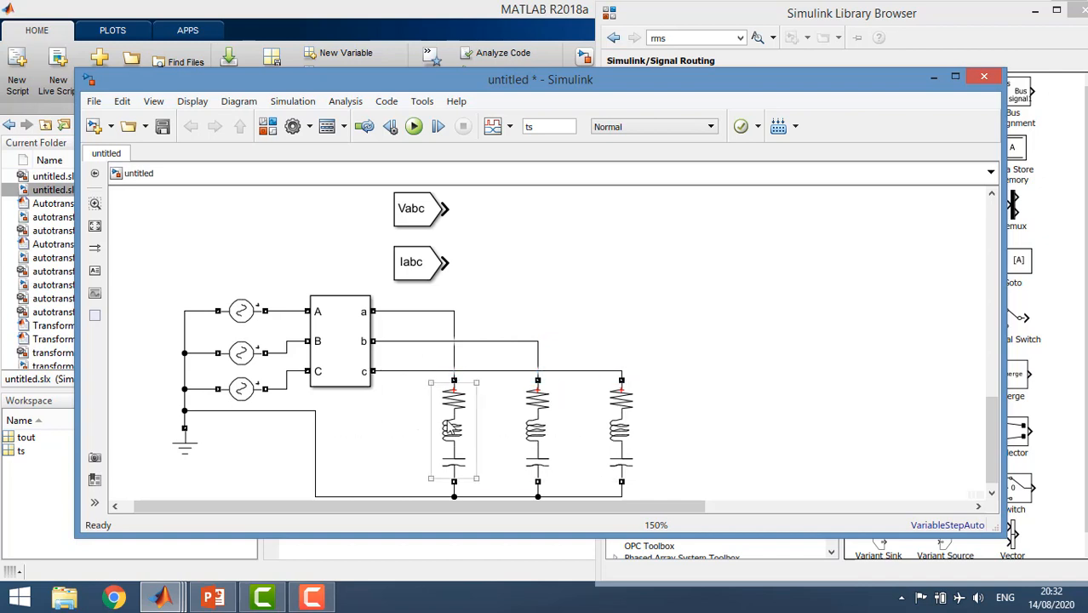
- Set the phase a branch to type RL with a resistance of 11.52199 ohms and an inductance of 0.07333 H
double_click(451, 428)
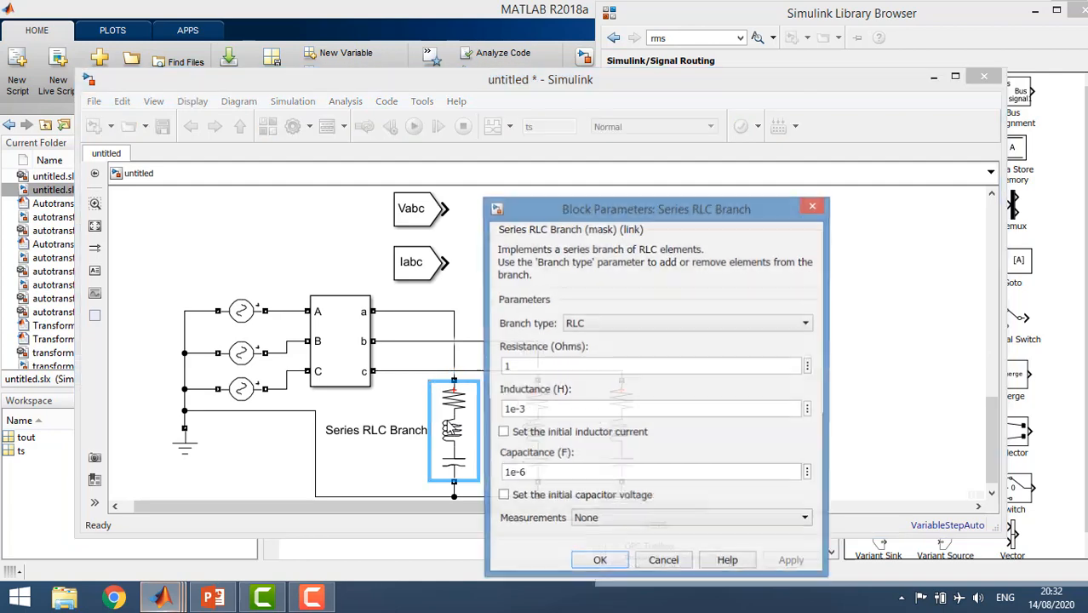
click(572, 324)
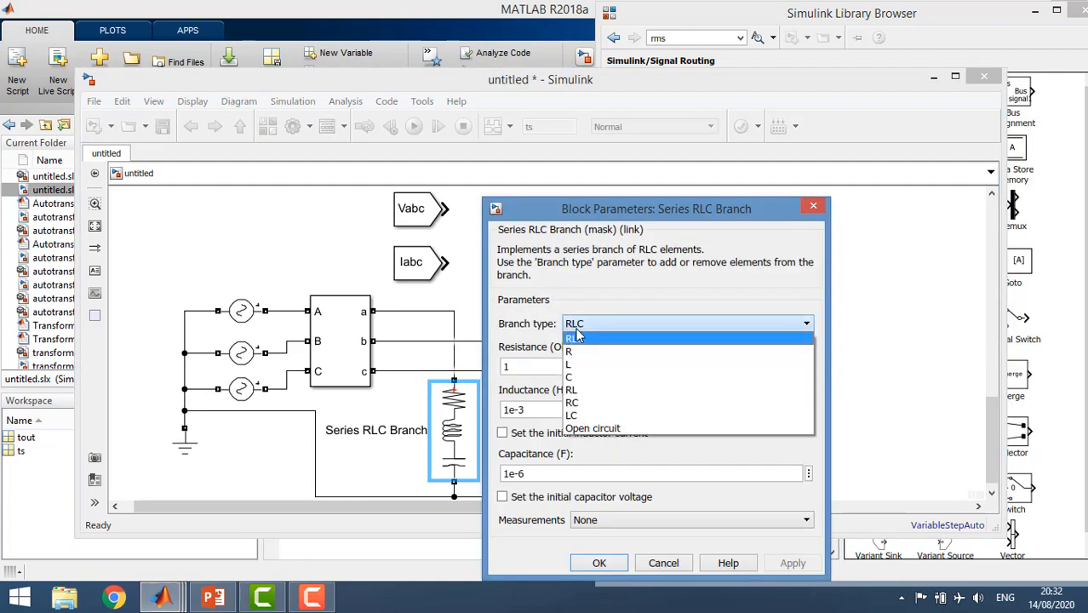
click(576, 390)
double_click(526, 366)
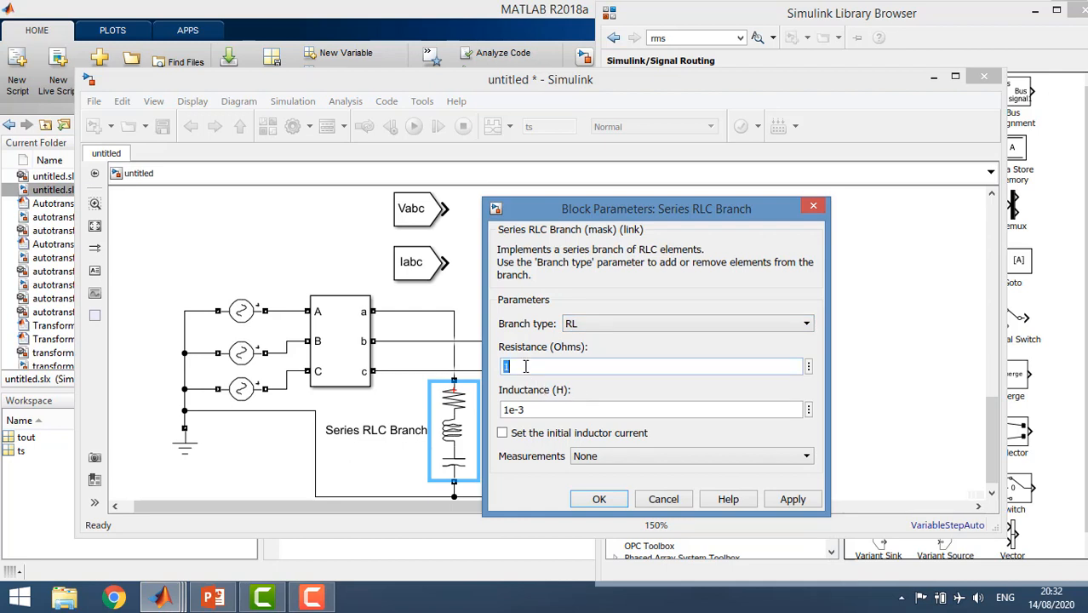
text(11.52199)
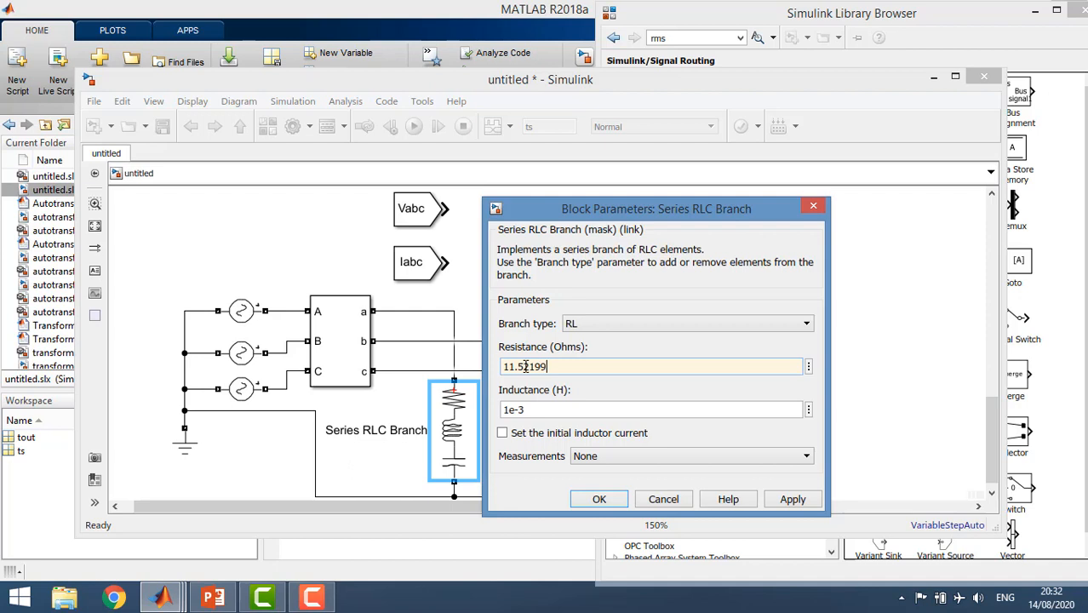
triple_click(536, 411)
text(0.07333)
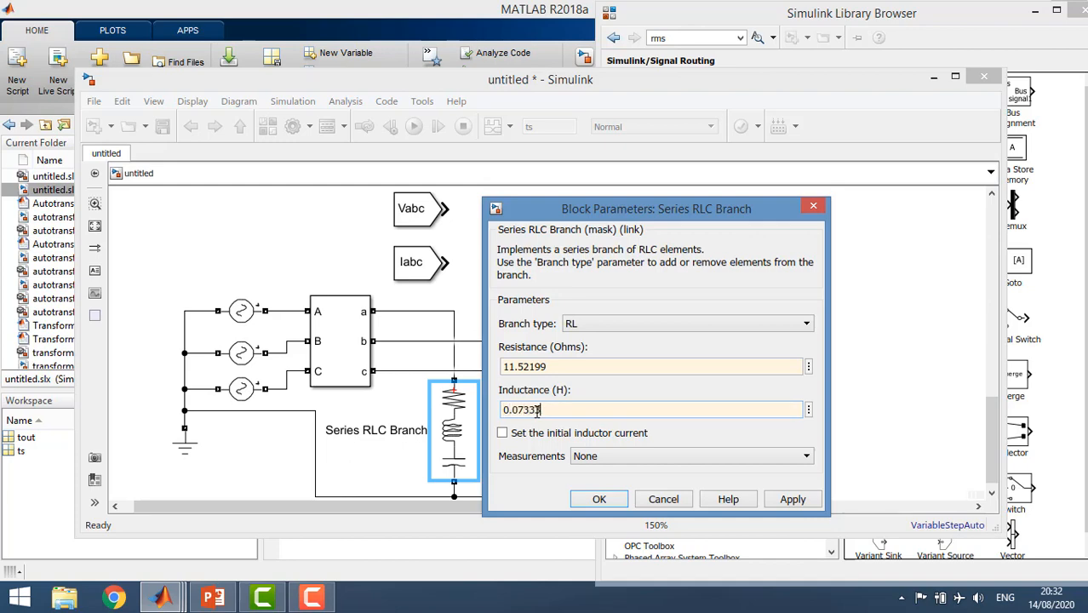
click(600, 499)
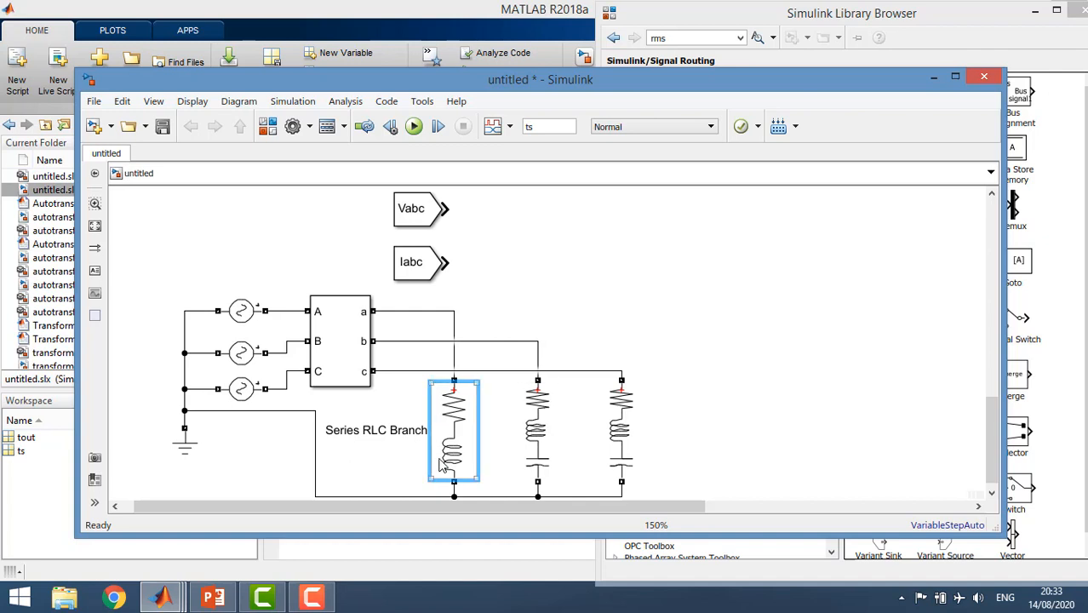
- Set the phase b branch to type RL with a resistance of 46.082 ohms and an inductance of 0.0733256 H
double_click(542, 421)
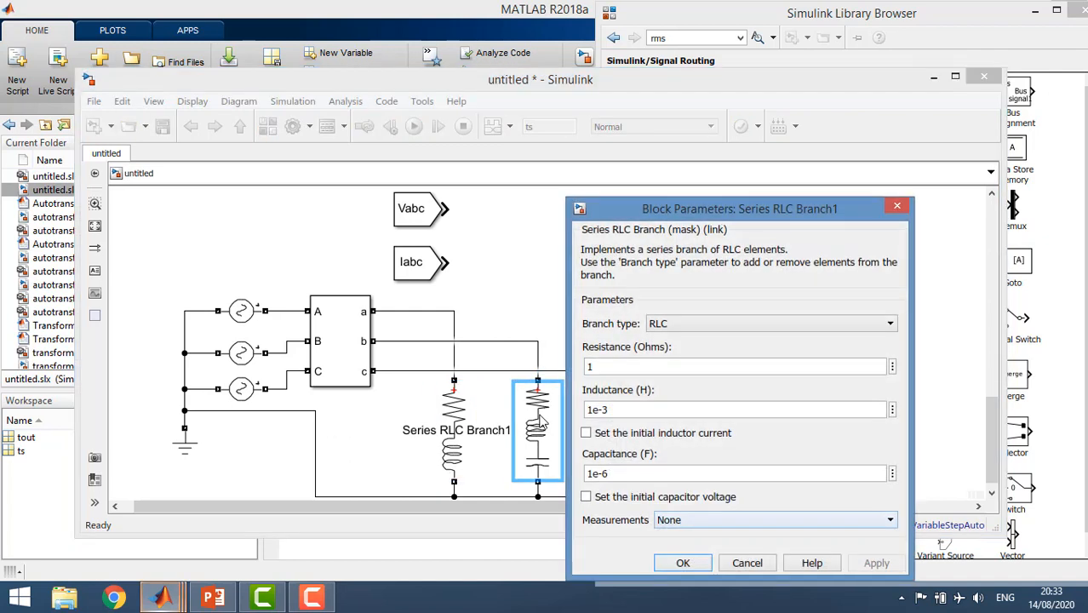
click(679, 326)
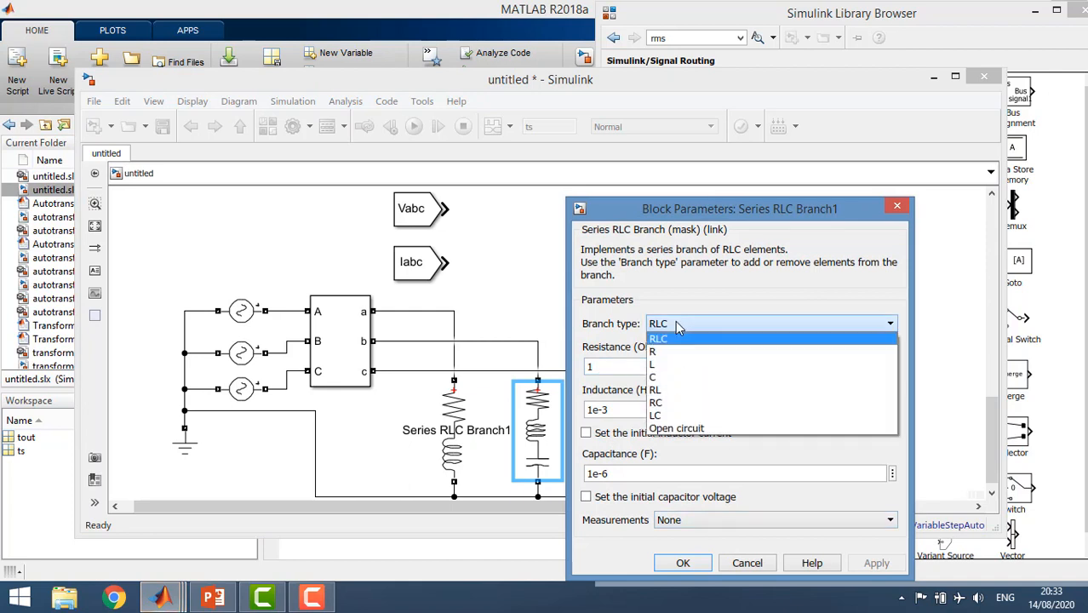
click(655, 392)
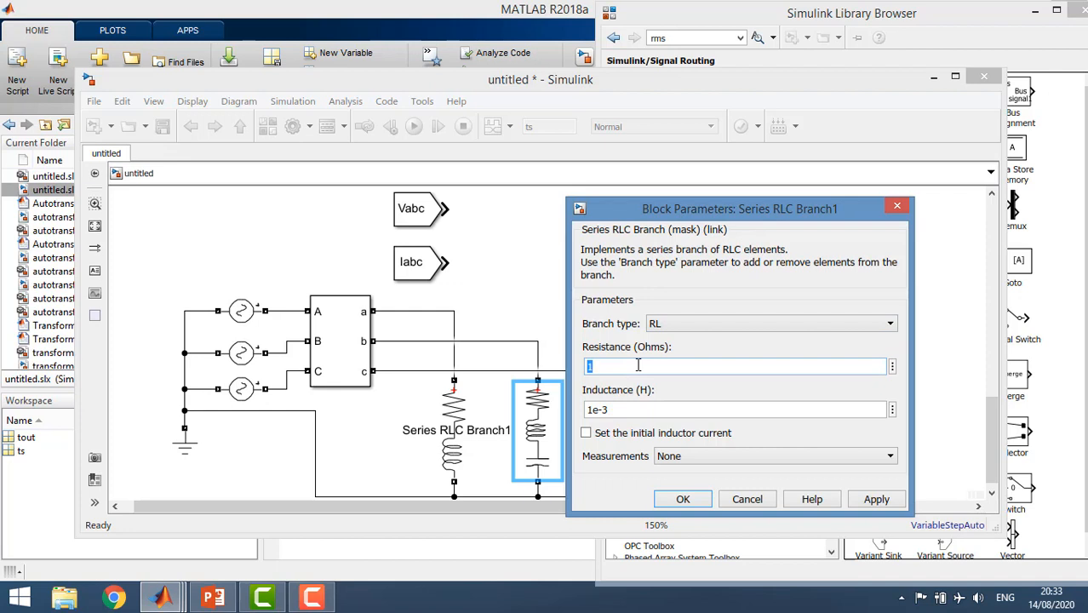
text(46.082)
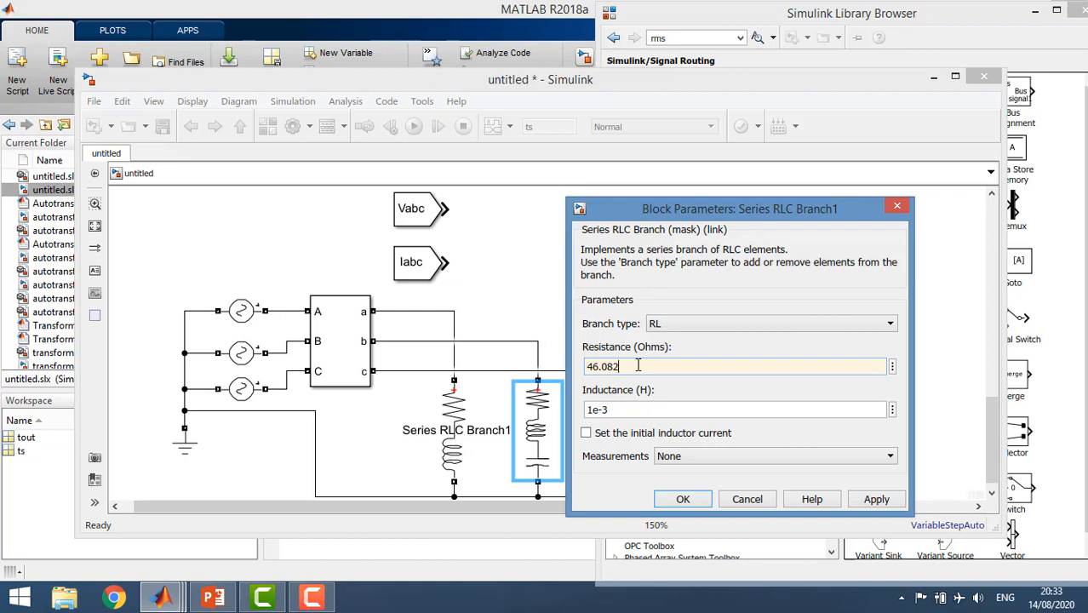
double_click(606, 410)
text(0.0733256)
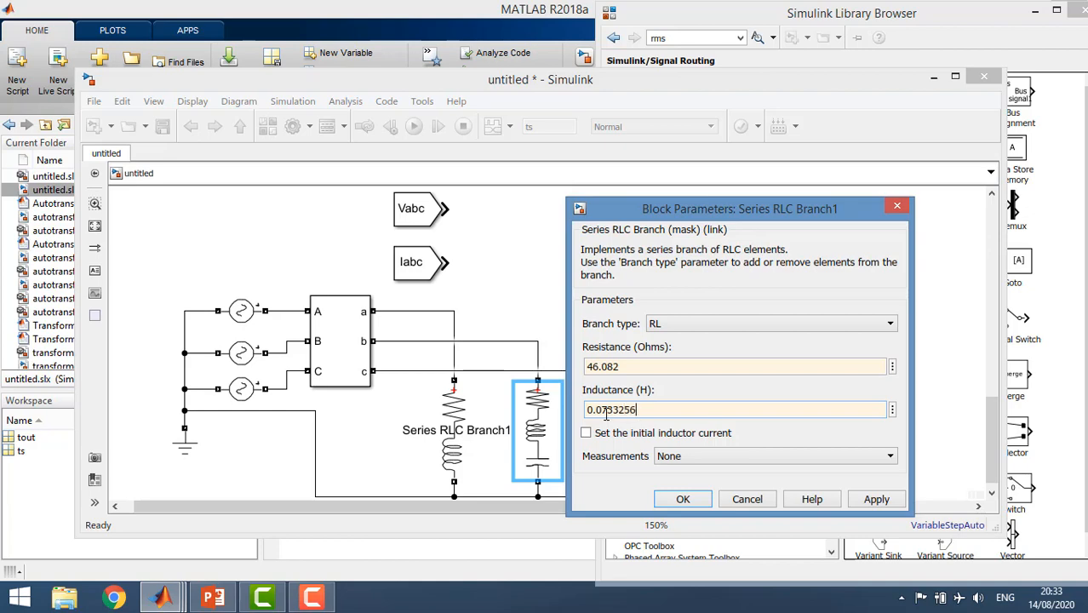
click(684, 499)
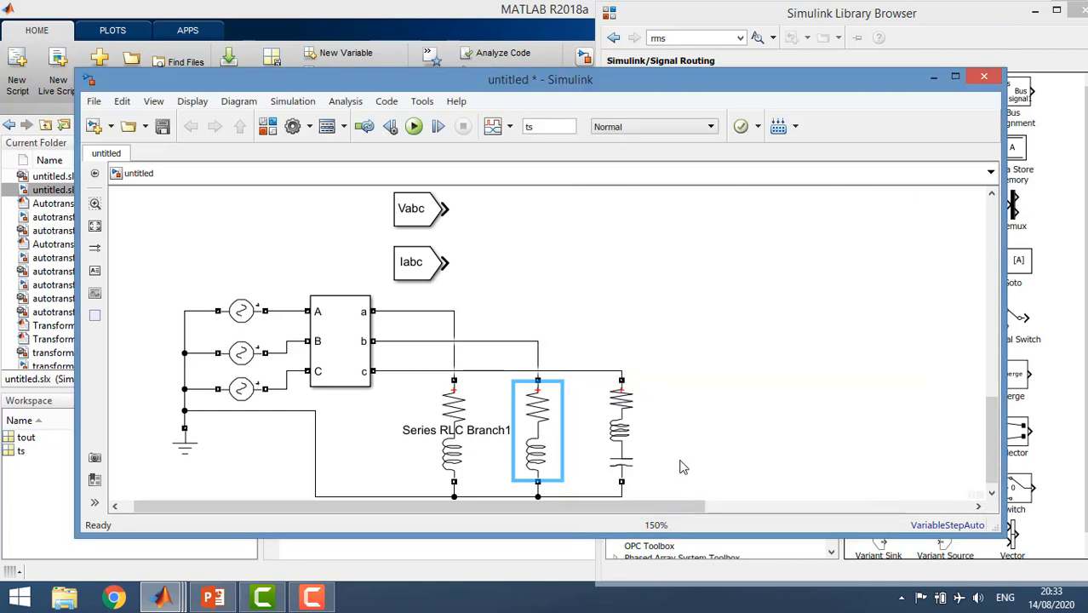
- Set the phase c branch to type R with a resistance of 57.6 ohms
click(621, 417)
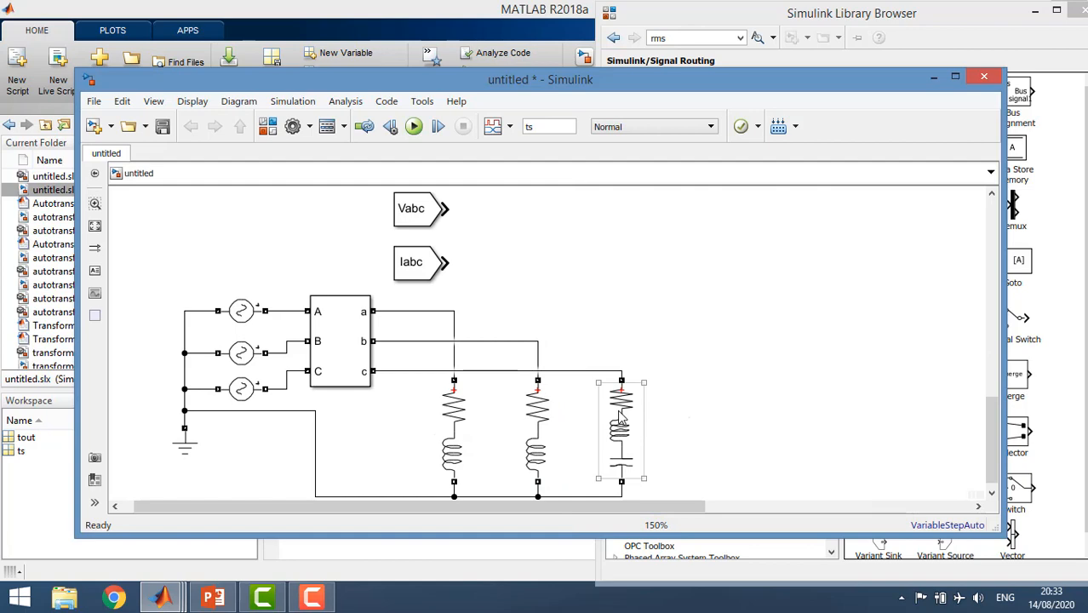
double_click(621, 417)
click(752, 324)
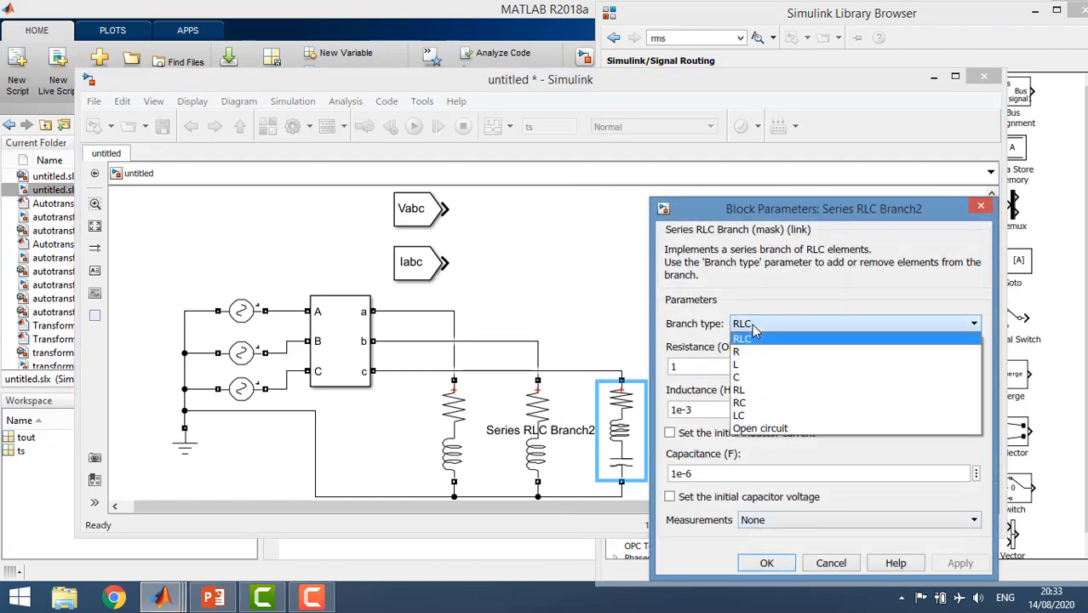
click(746, 351)
double_click(710, 367)
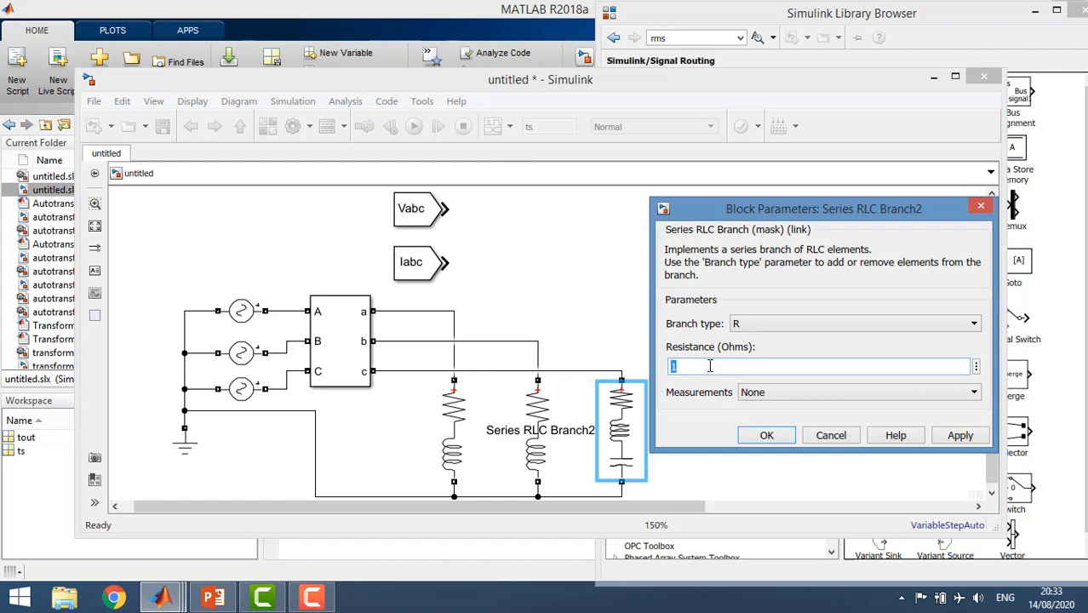
text(57.6)
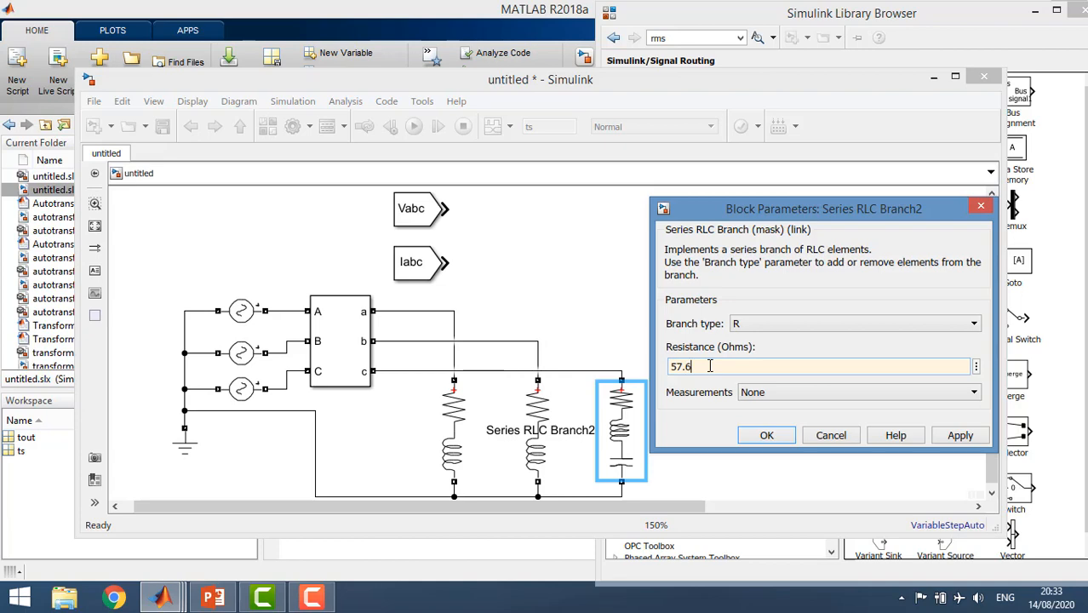
key(Return)
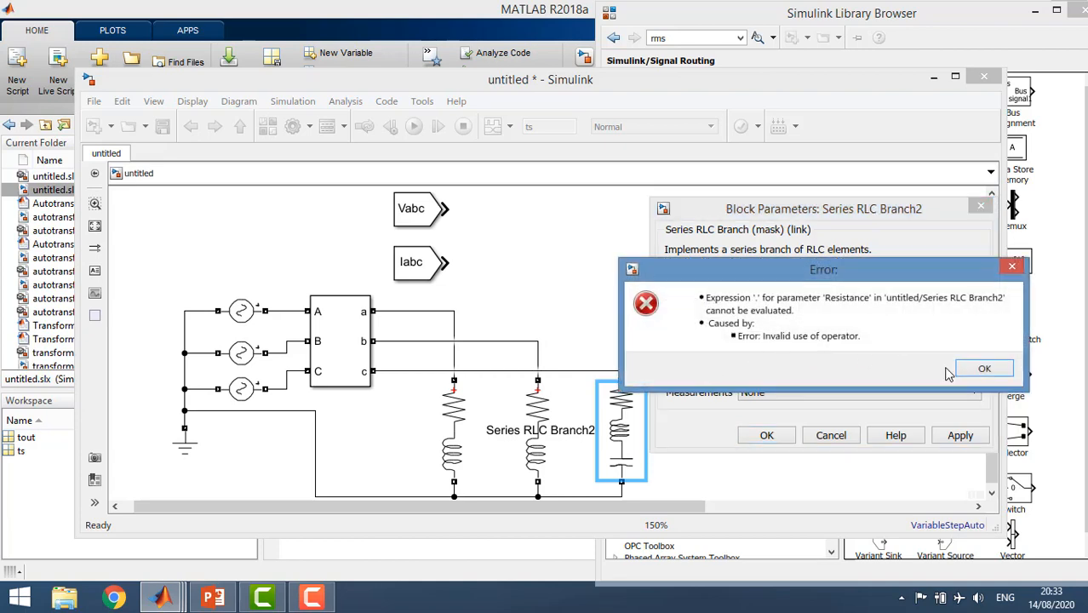
click(984, 370)
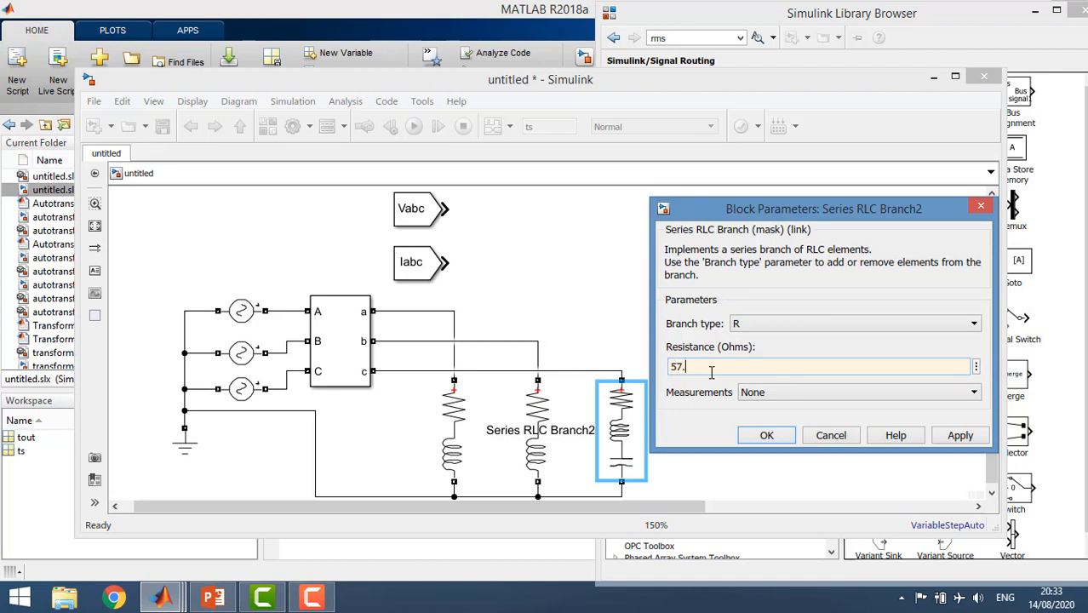
text(6)
click(763, 435)
click(733, 453)
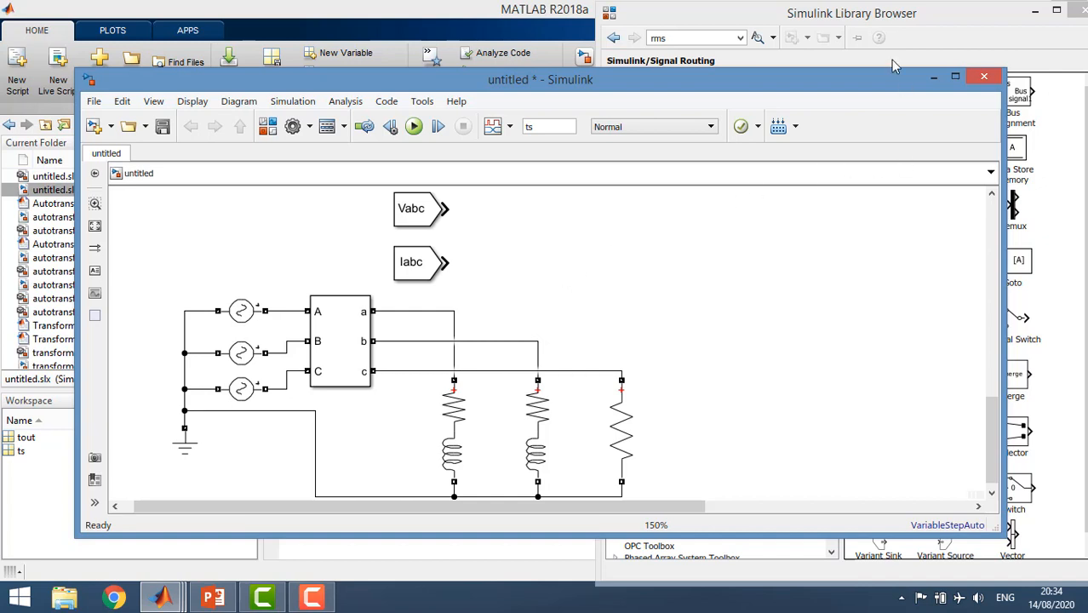
- Add a powergui block from the Specialized Technology Fundamental Blocks library below the ground symbol and check its solver settings
click(884, 15)
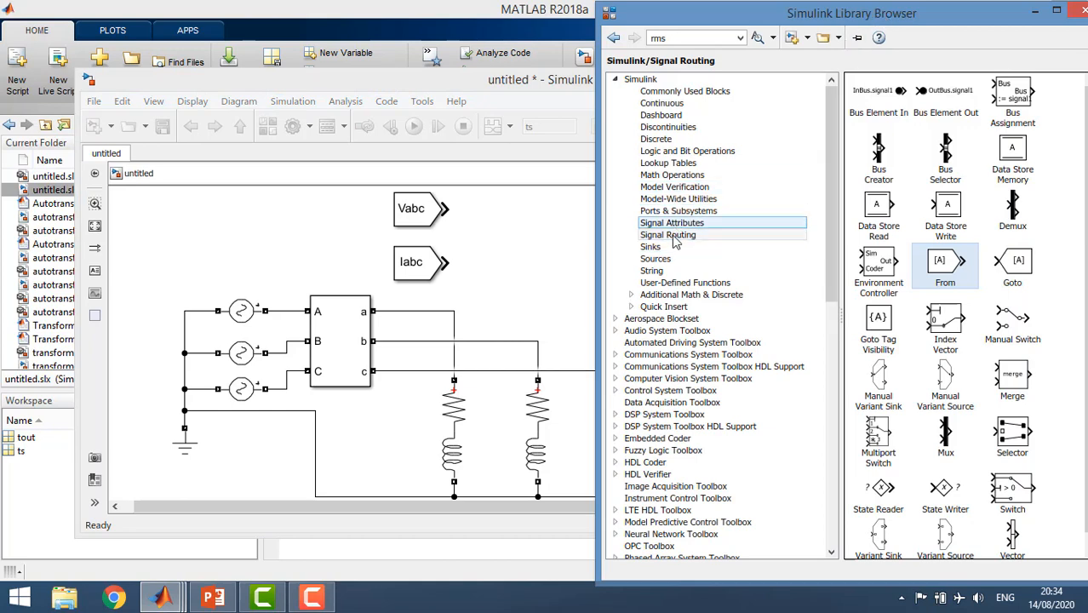
click(615, 79)
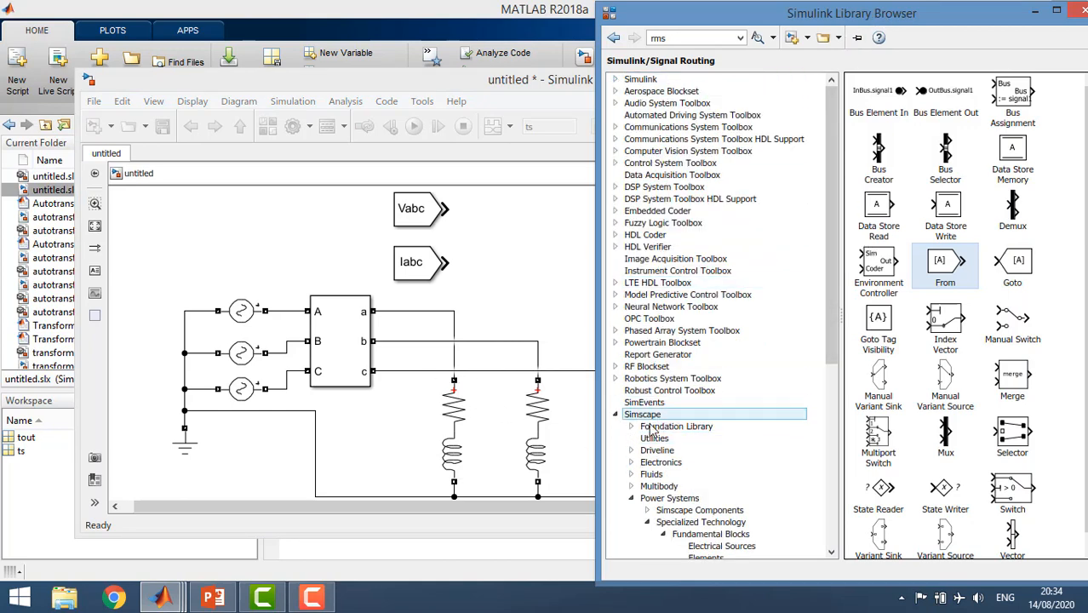
click(678, 511)
click(677, 499)
double_click(982, 121)
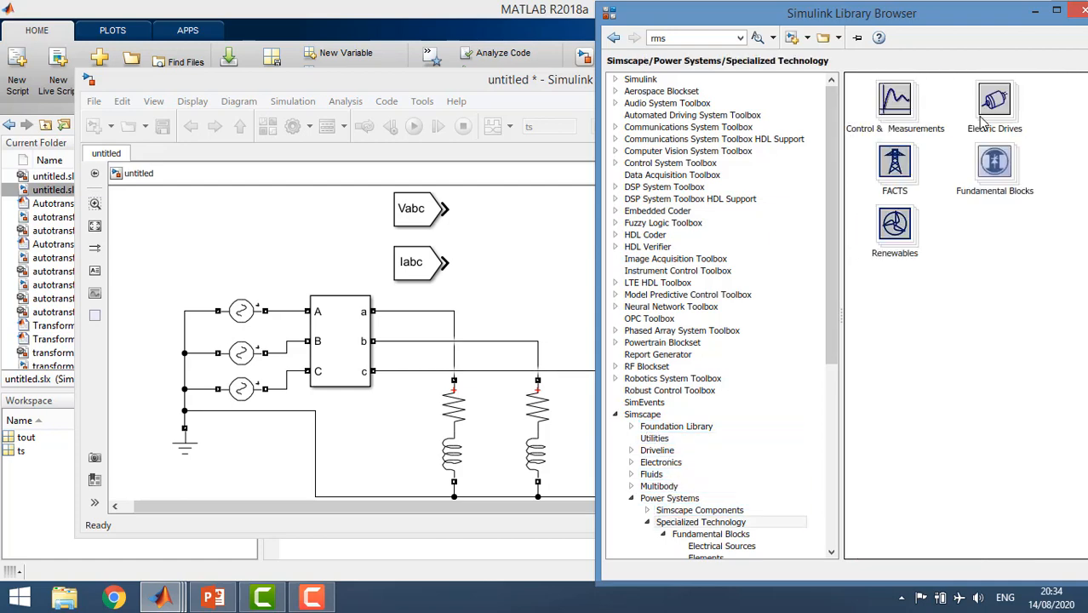
double_click(1009, 168)
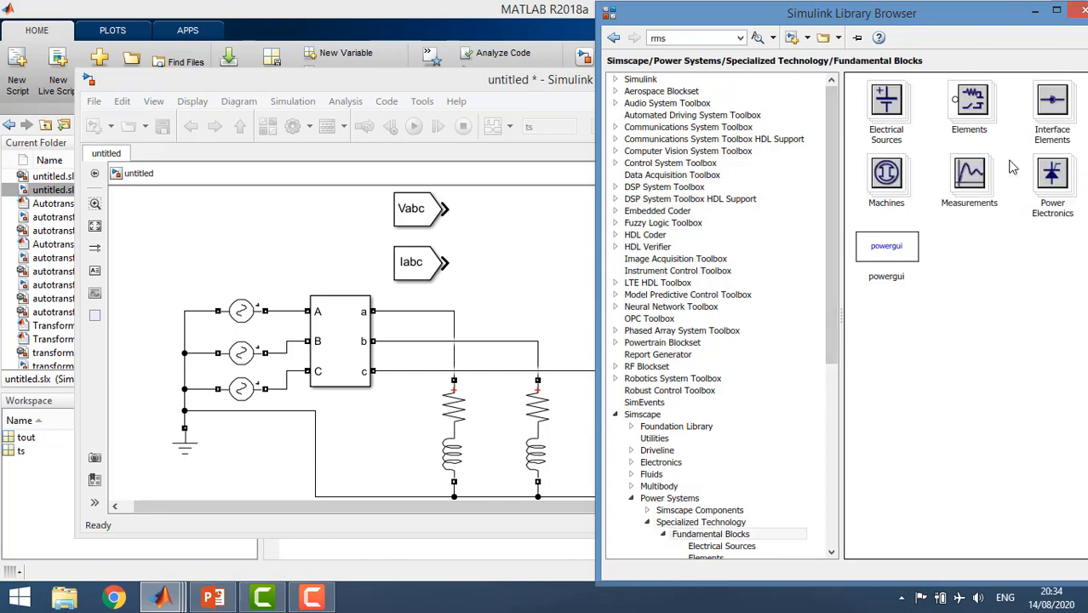
click(888, 248)
drag(888, 248, 248, 492)
double_click(248, 492)
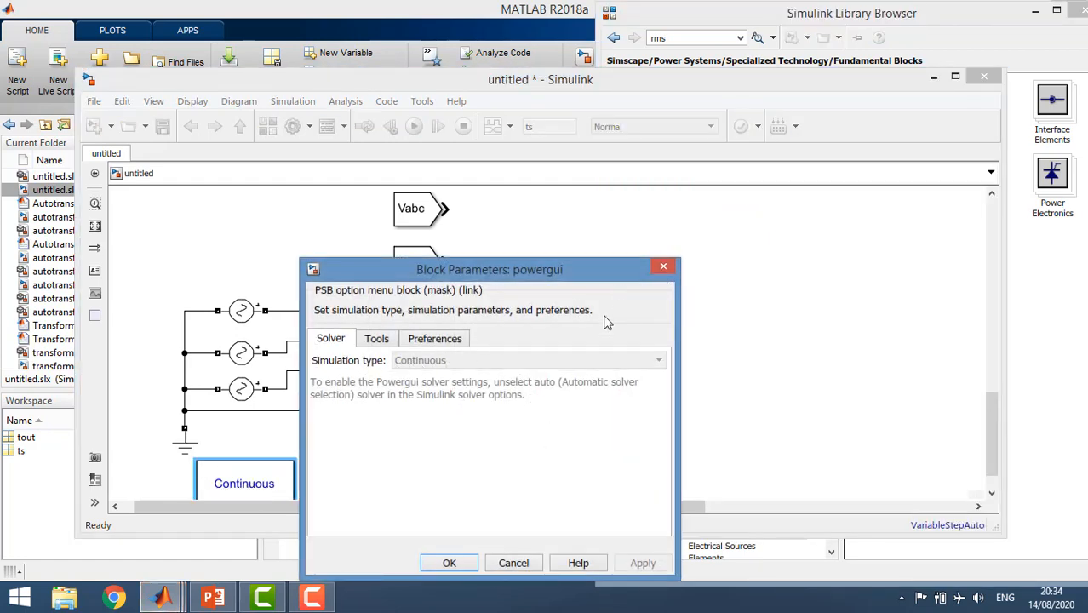
click(663, 269)
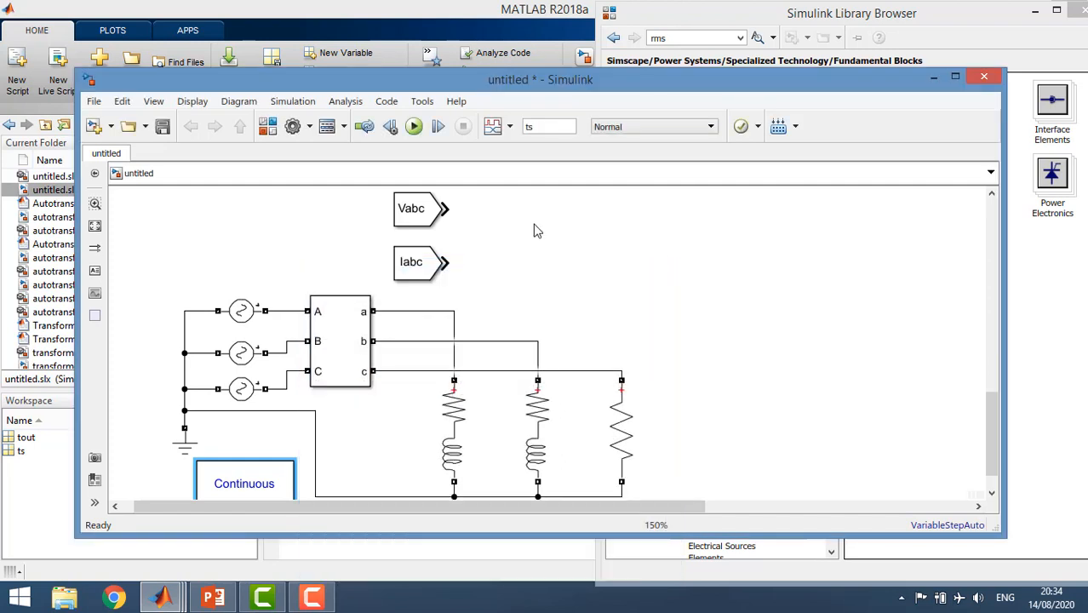
- Set the model's variable-step solver to discrete (no continuous states) in the configuration parameters and apply it
click(292, 102)
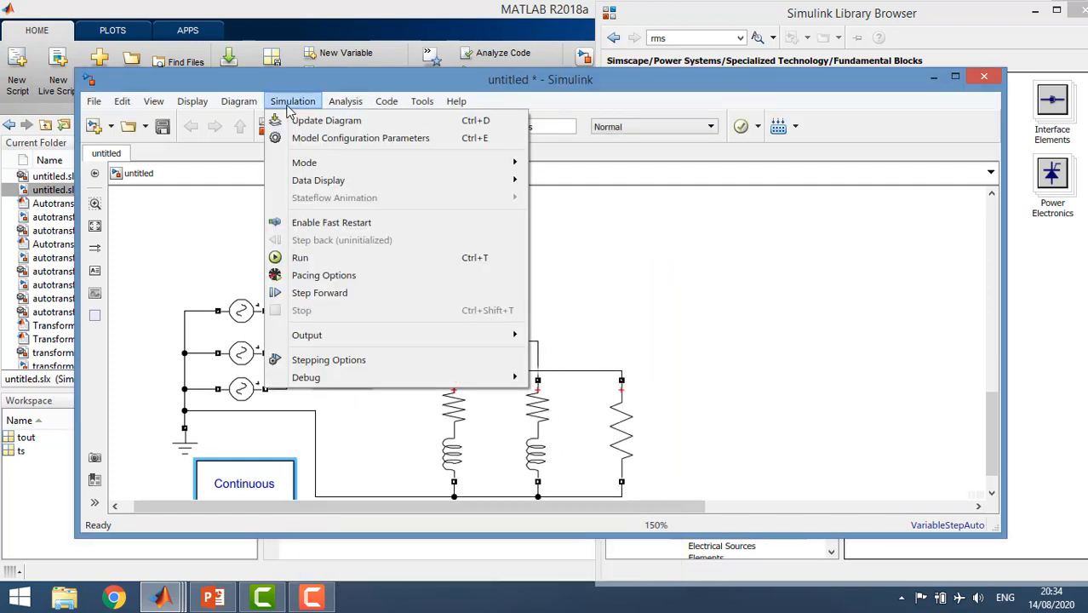
click(319, 137)
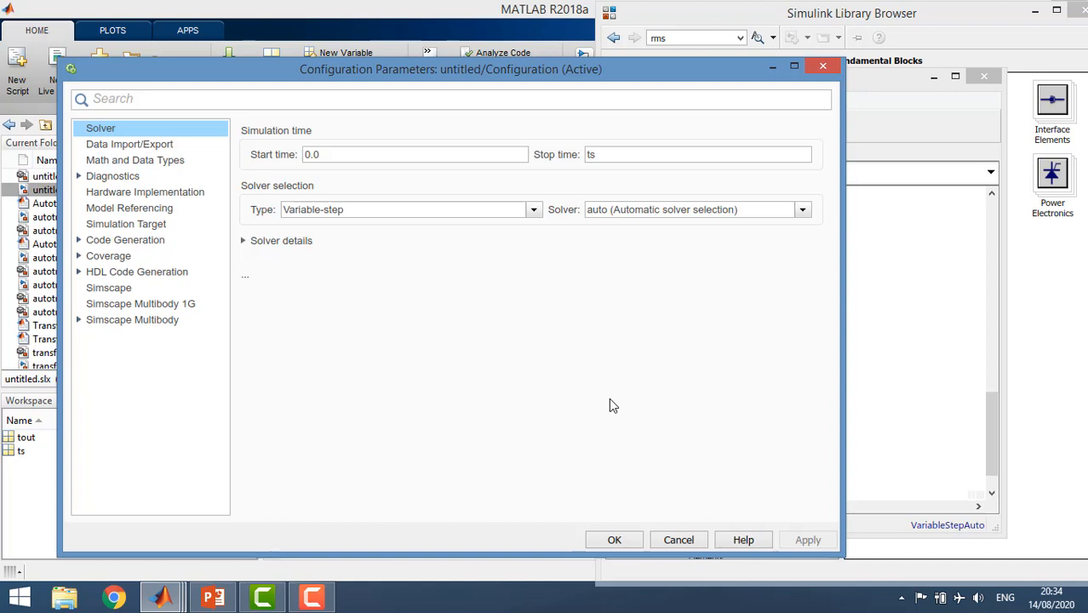
click(269, 247)
click(638, 211)
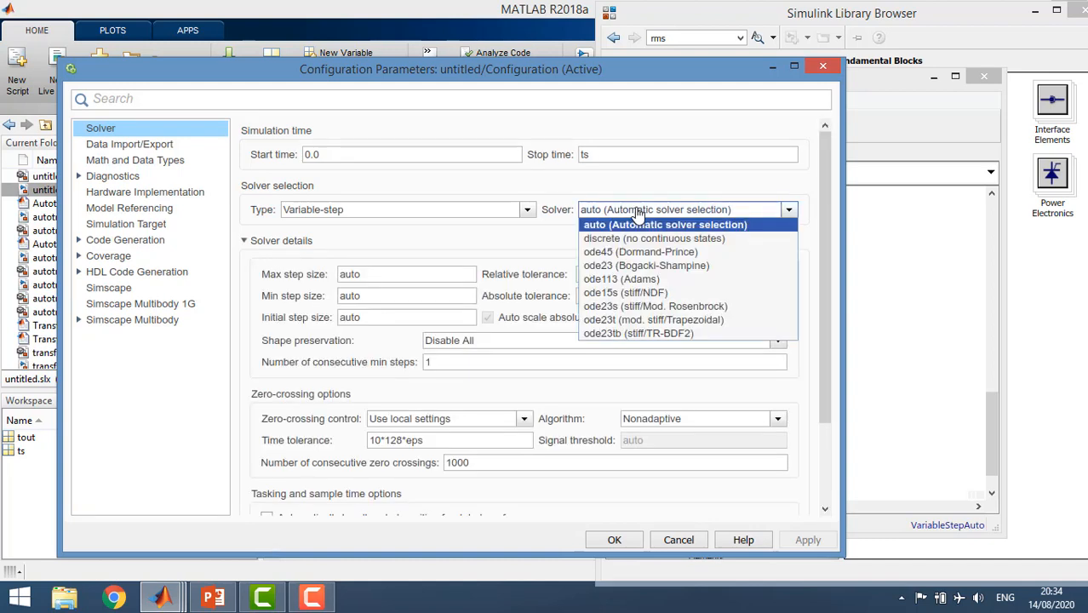
click(609, 238)
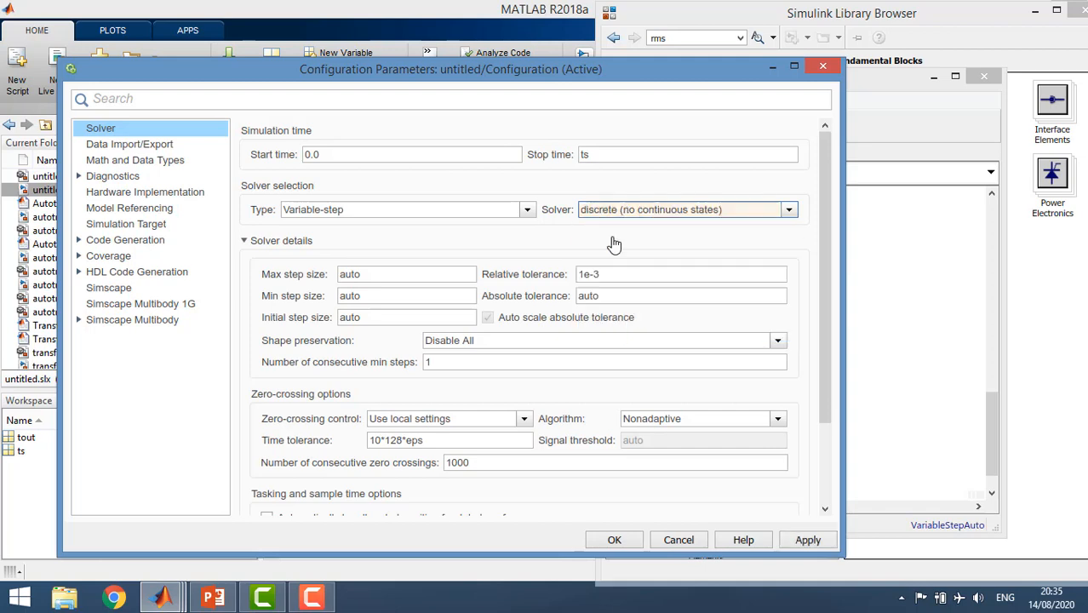
click(804, 541)
click(620, 540)
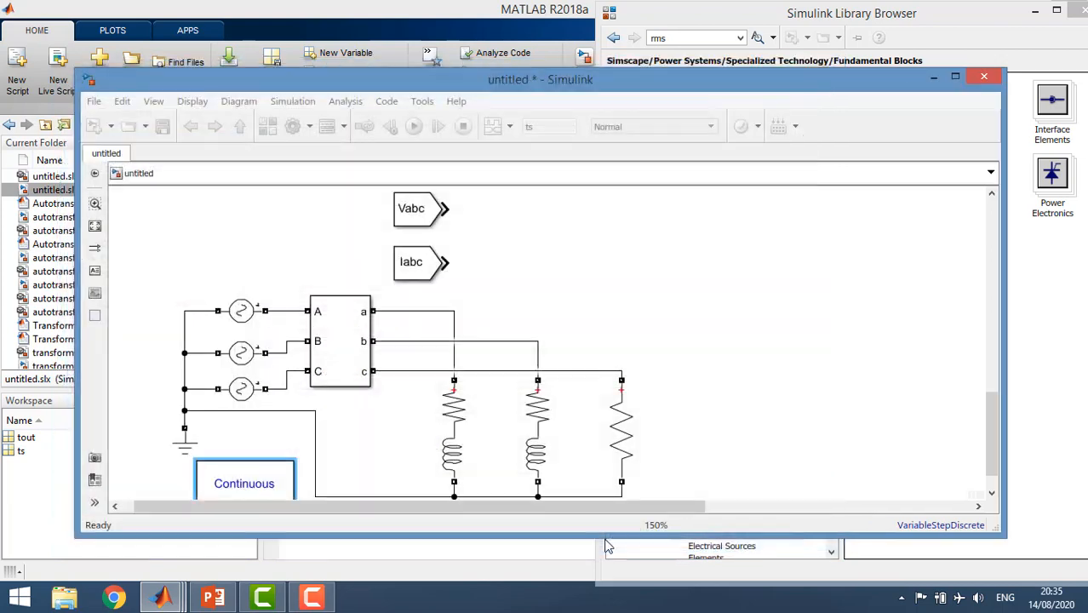
- Change the simulation type of the powergui block to Phasor
double_click(274, 485)
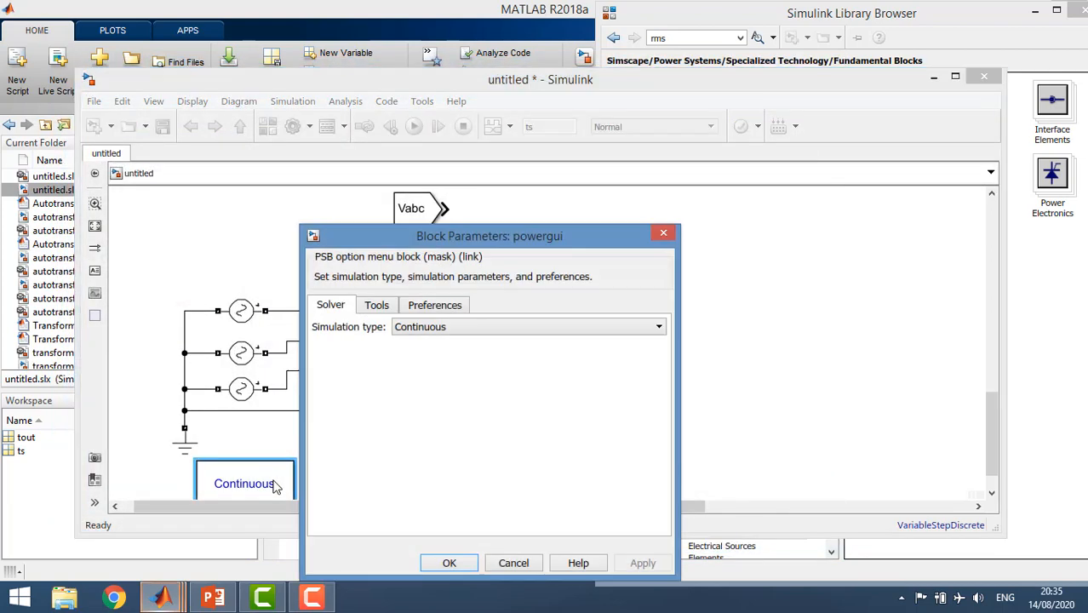
click(440, 332)
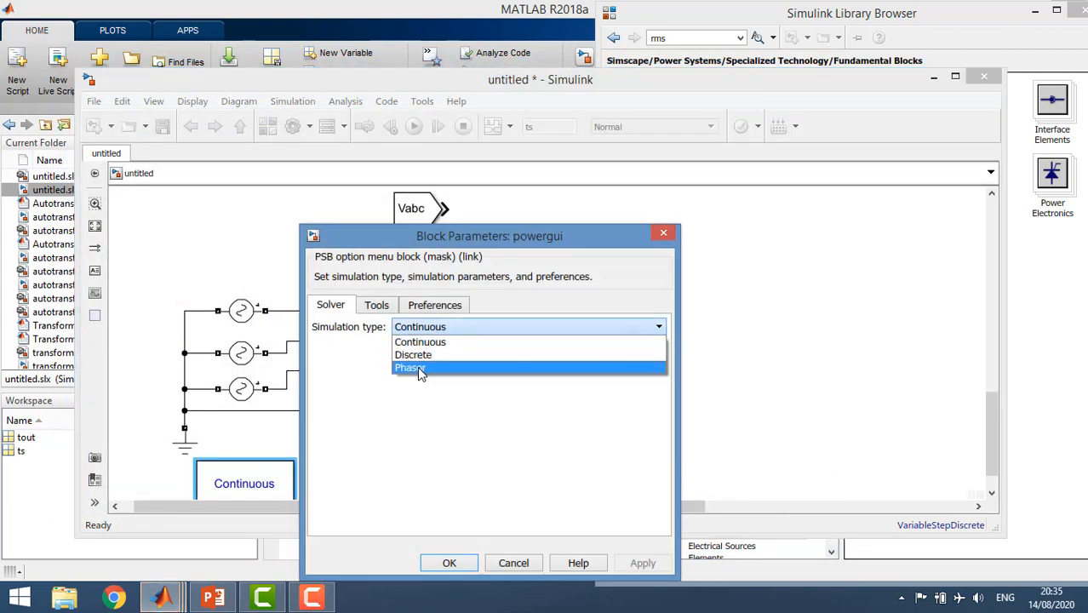
click(418, 366)
click(447, 529)
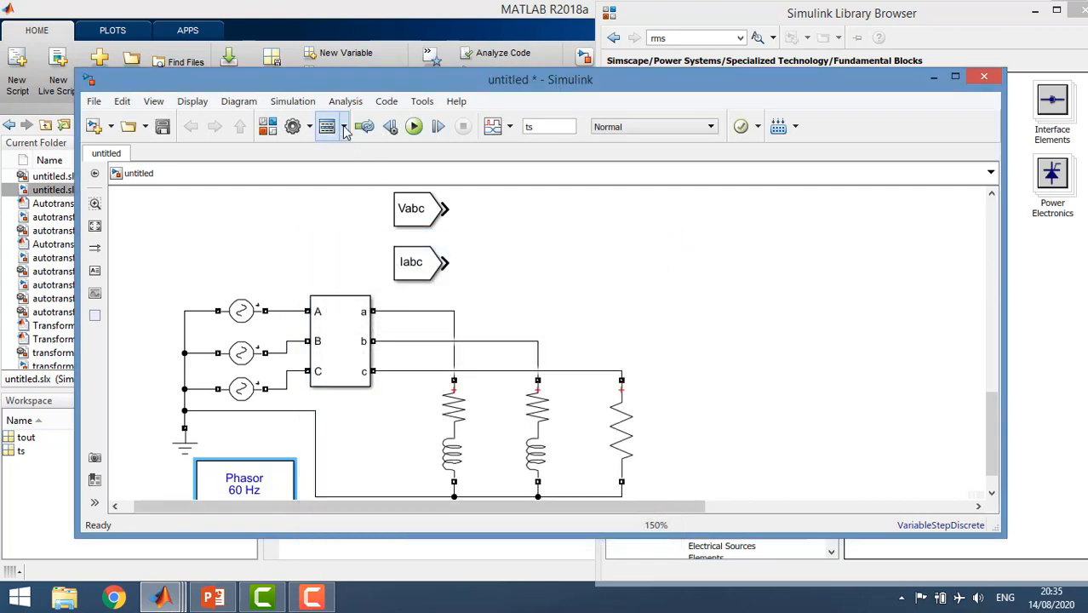
- Set the model solver to auto (Automatic solver selection), then open and close the powergui block's parameters
click(293, 101)
click(331, 140)
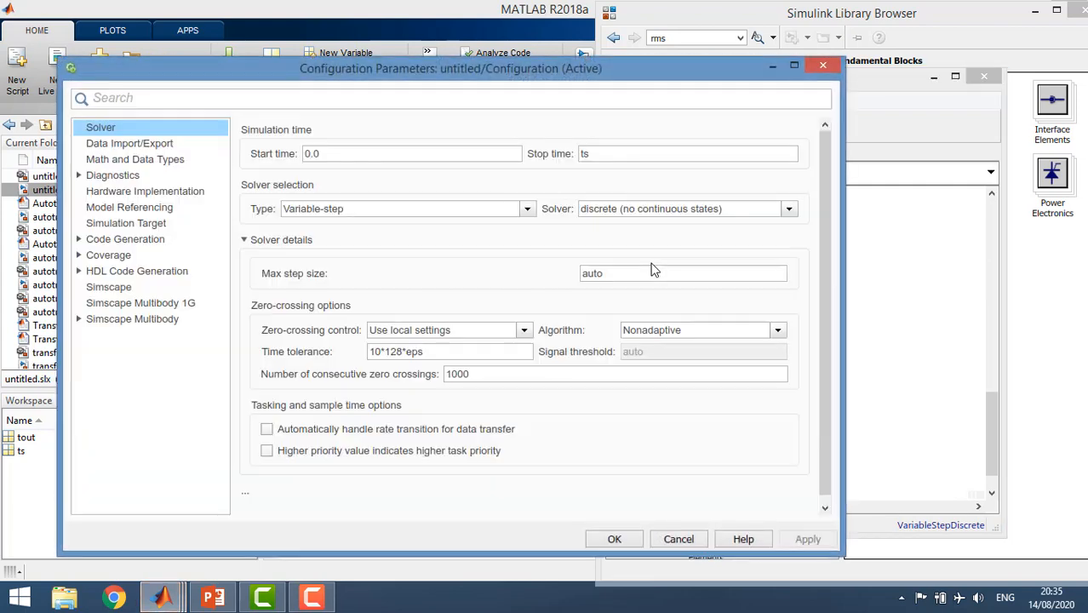
click(656, 211)
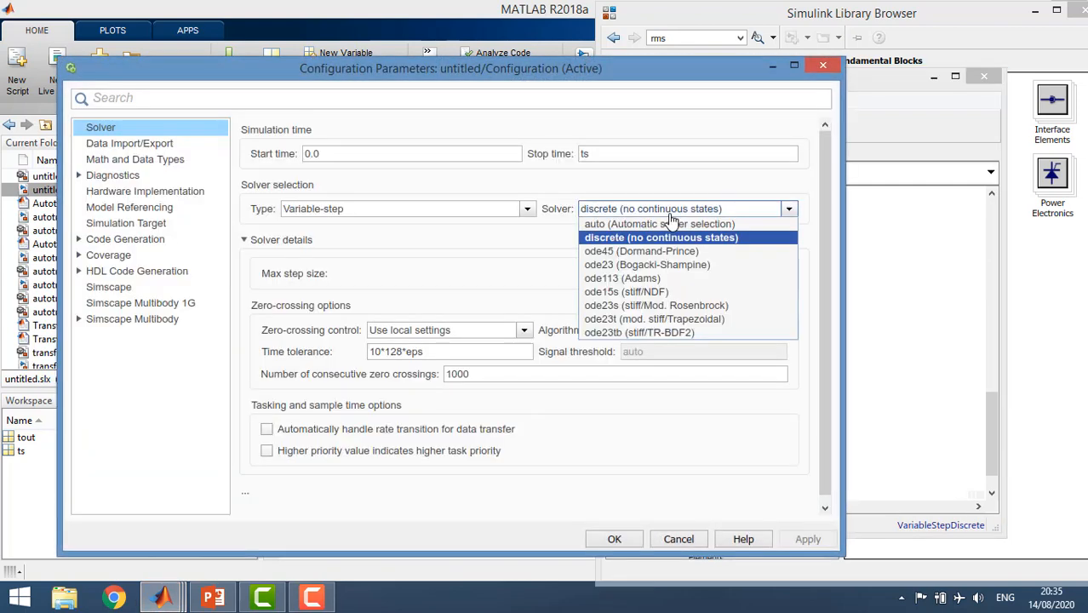
click(655, 227)
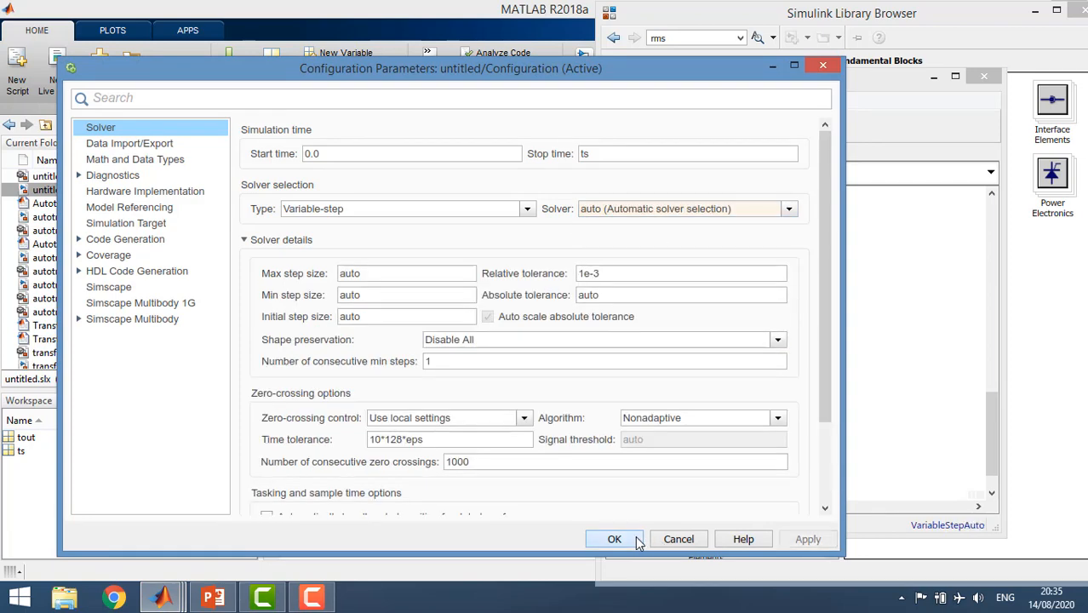
click(618, 539)
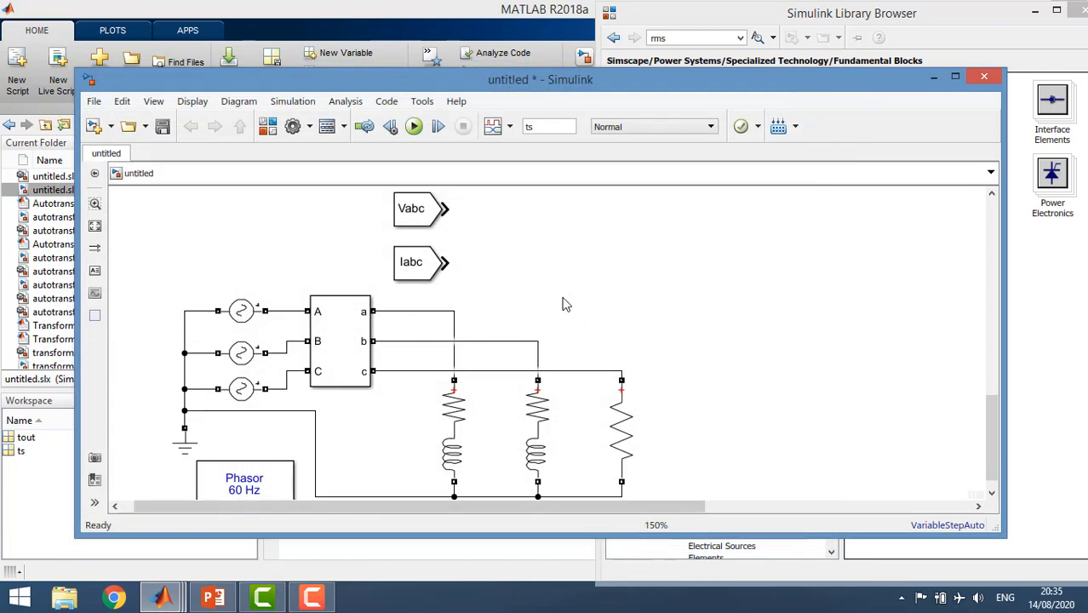
click(241, 491)
double_click(241, 490)
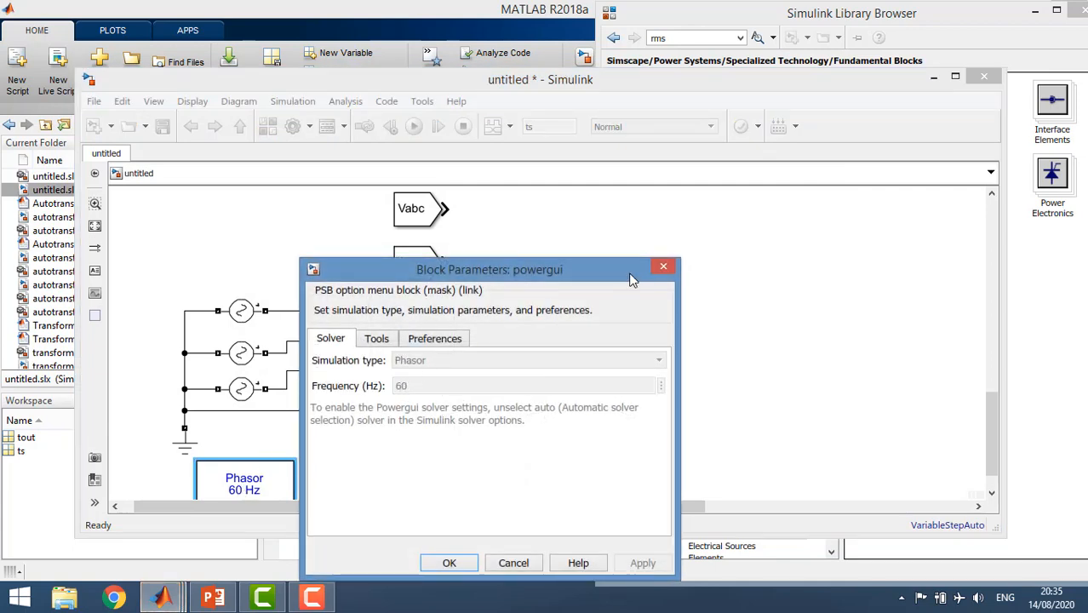
click(663, 265)
- Switch the model solver back to discrete (no continuous states) so that the powergui settings can be edited
click(286, 101)
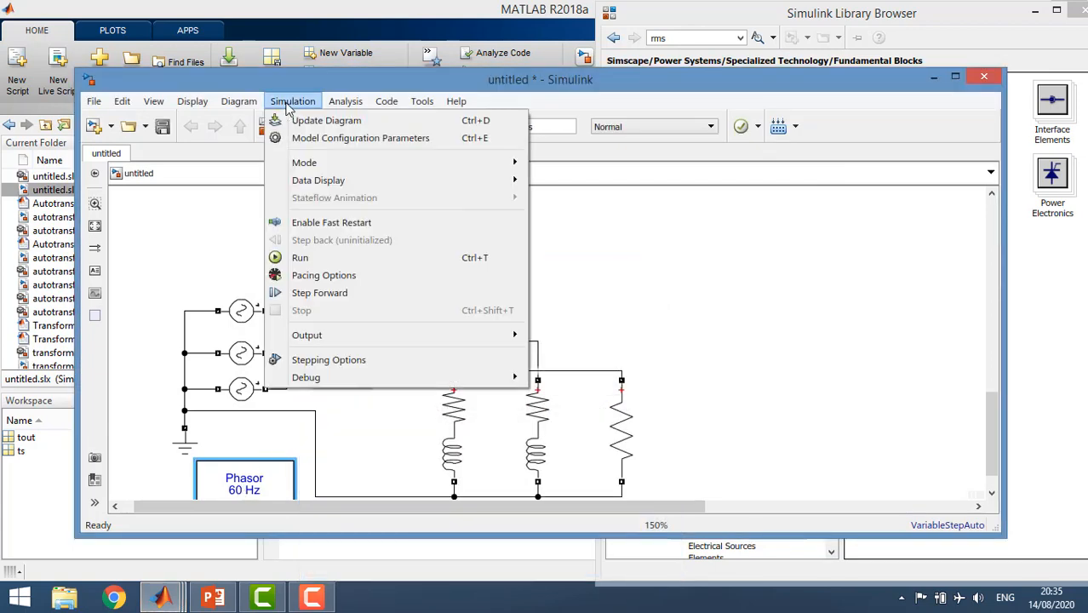
click(317, 136)
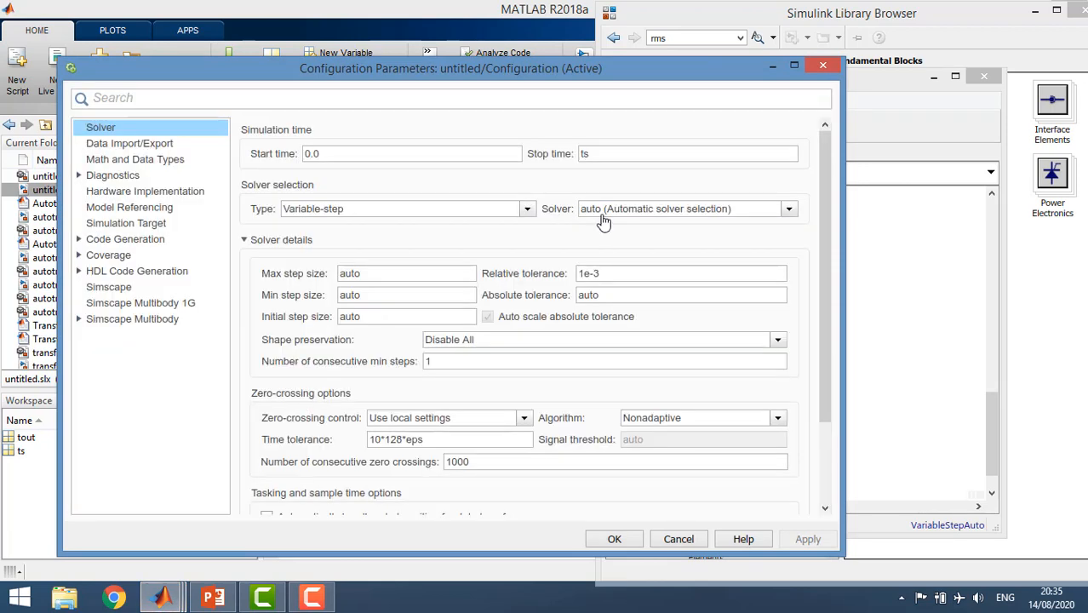
click(603, 213)
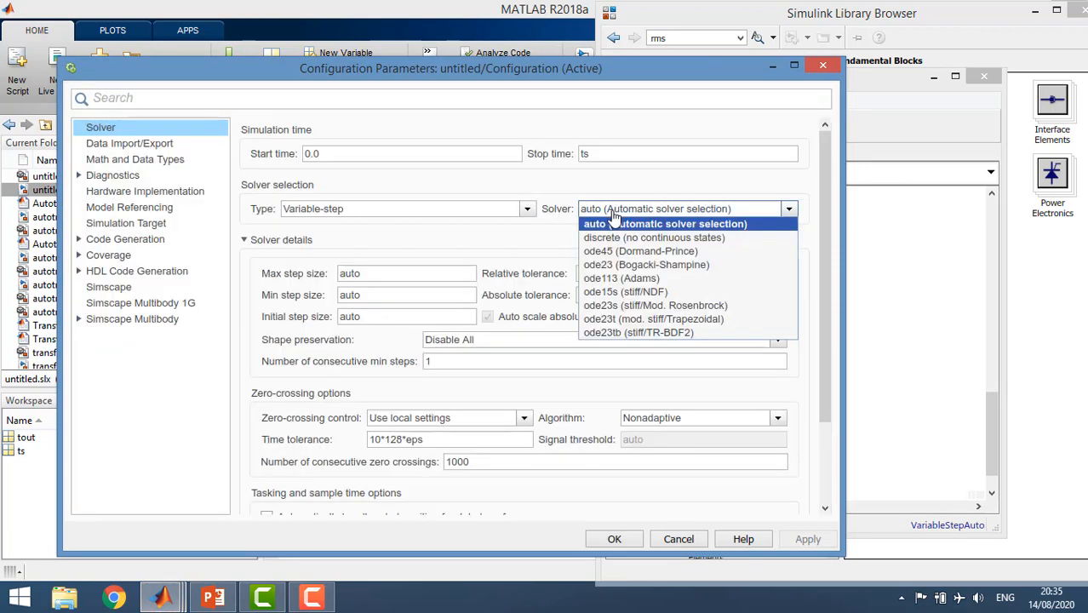
click(634, 235)
click(792, 542)
click(615, 541)
- Set the phasor frequency of the powergui block to 50 Hz
double_click(251, 488)
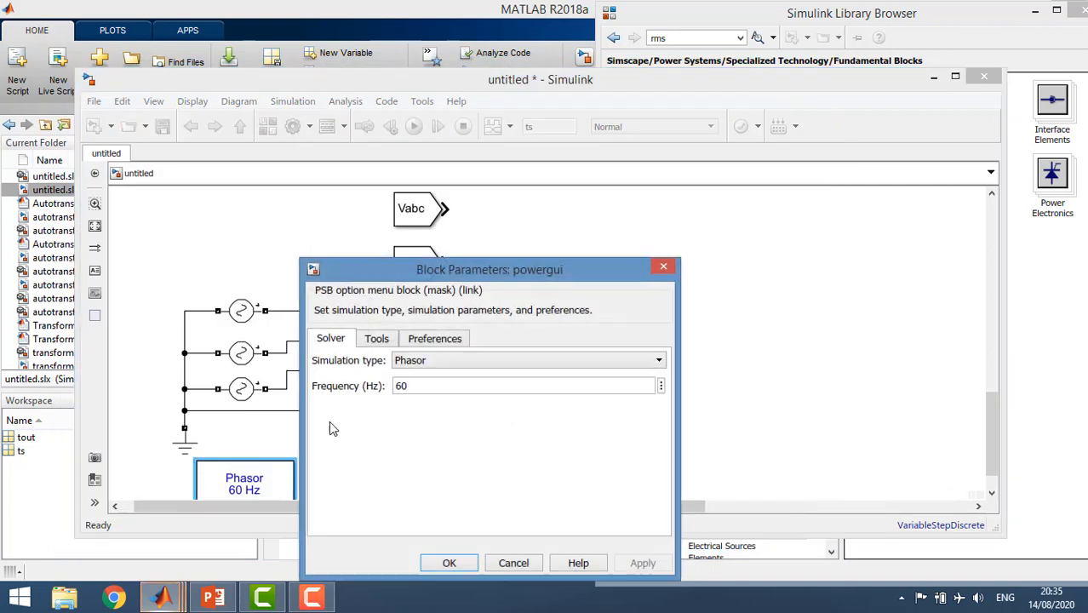
text(50)
key(Return)
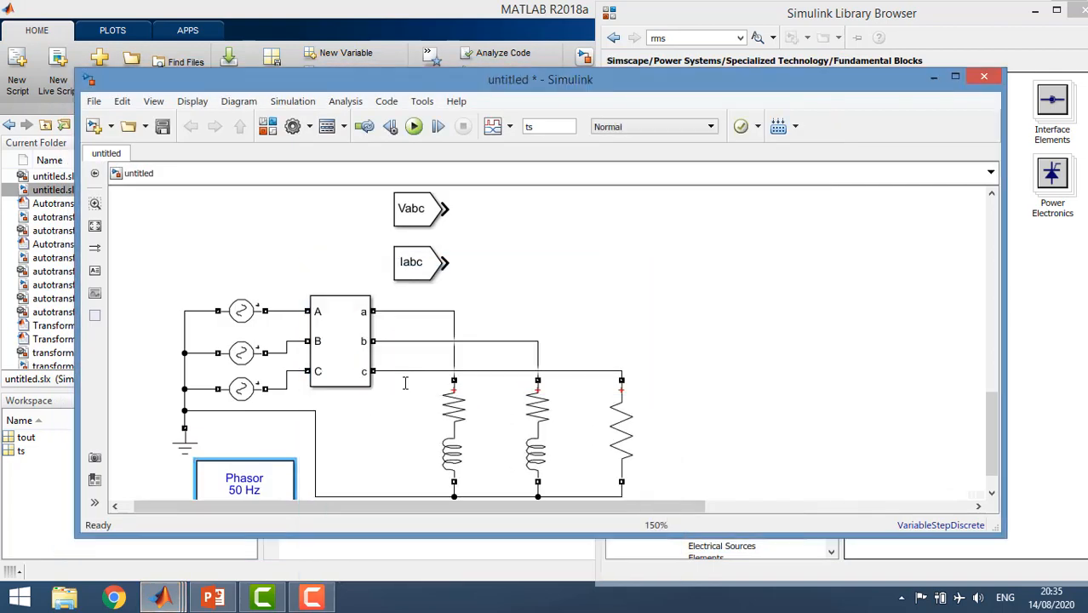
- Restore the model's solver selection to auto (Automatic solver selection) in the configuration parameters
click(292, 101)
click(300, 140)
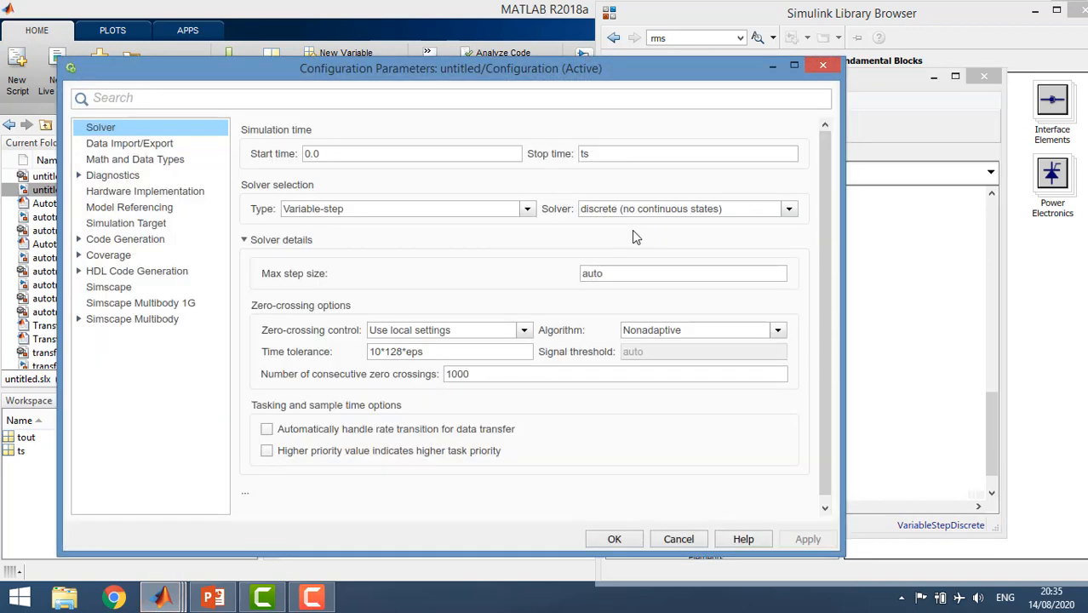
click(632, 210)
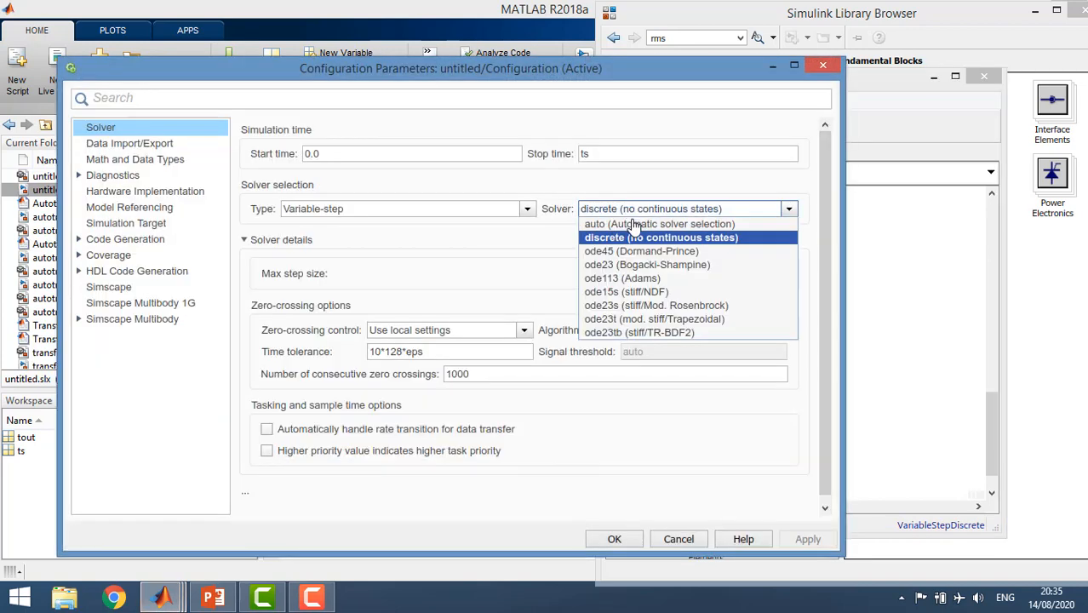
click(635, 224)
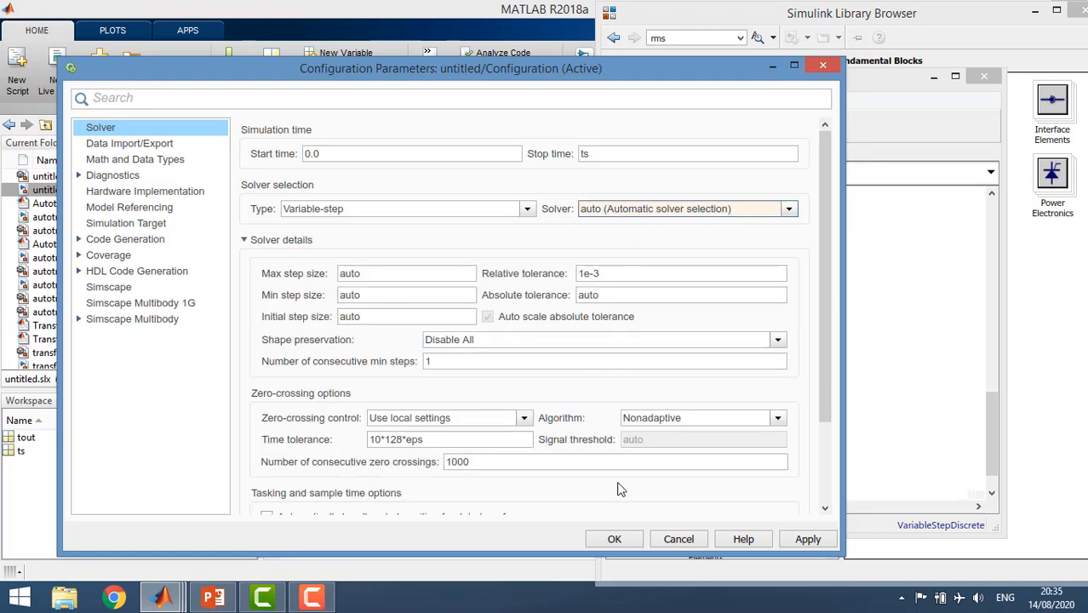
click(615, 540)
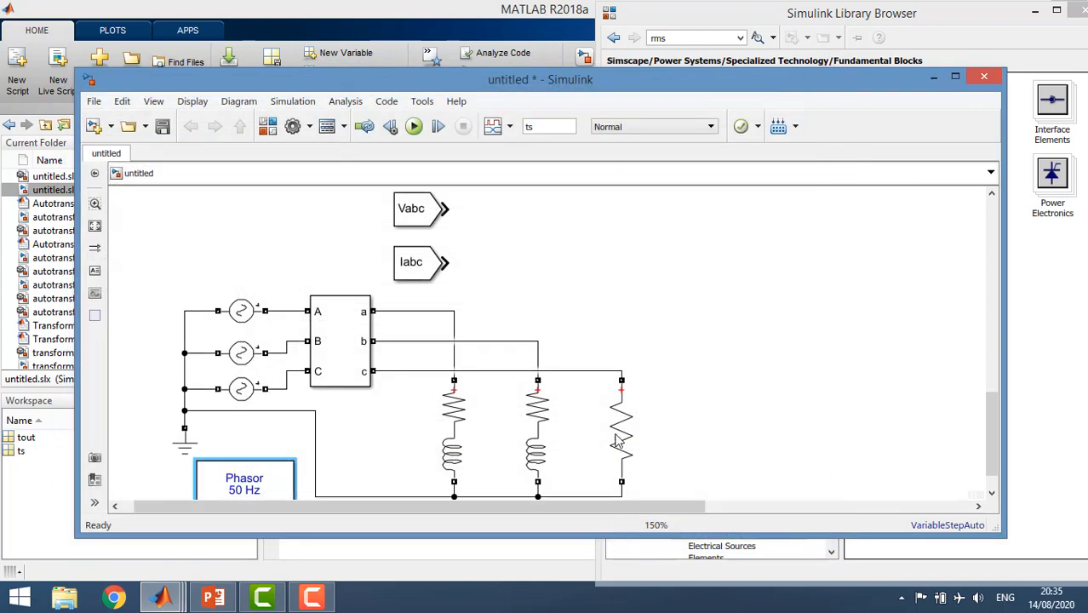
- Add a Power (3ph, Phasor) block from the Additional Measurements library next to the Vabc and Iabc tags
scroll(530, 326, down, 1)
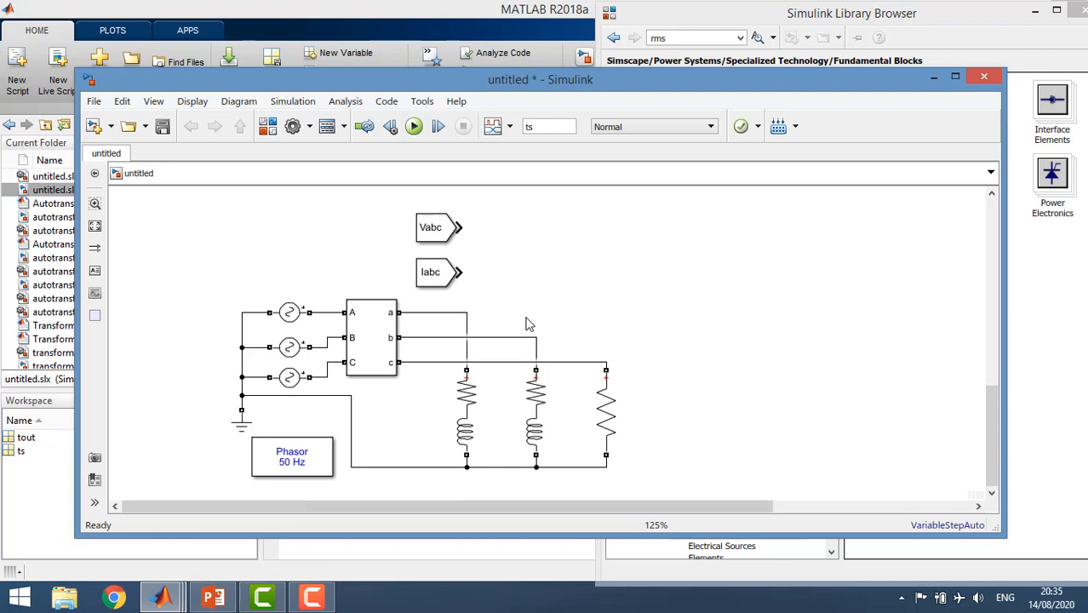
click(642, 9)
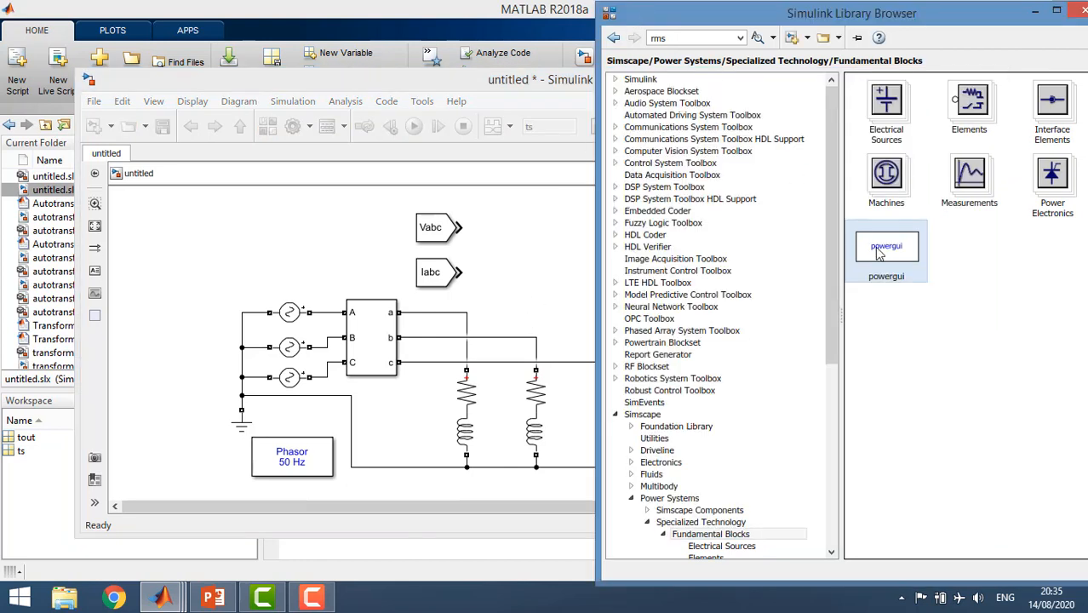
double_click(975, 167)
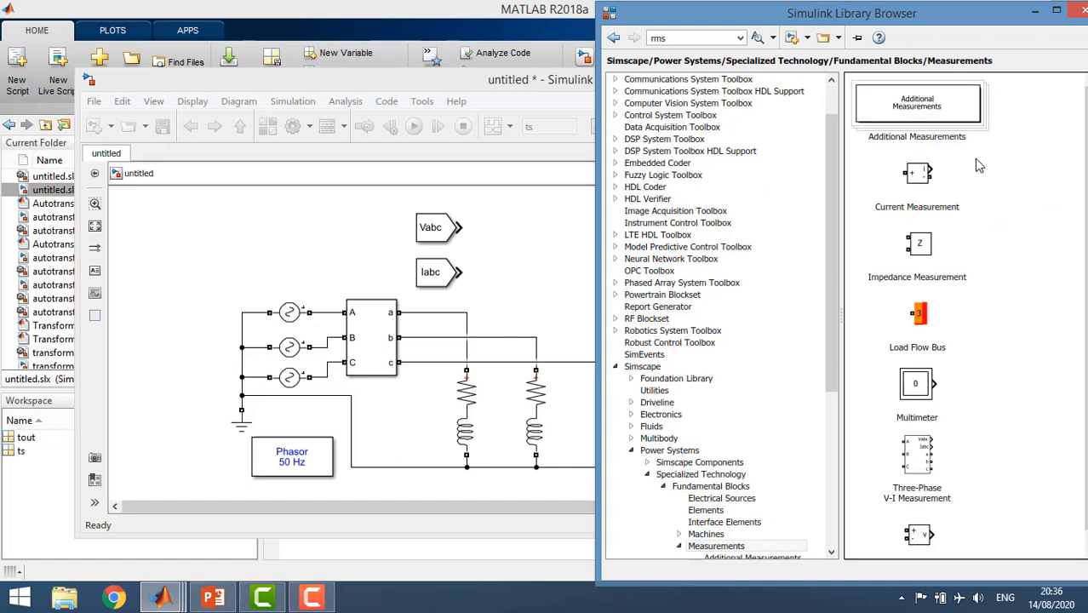
double_click(955, 128)
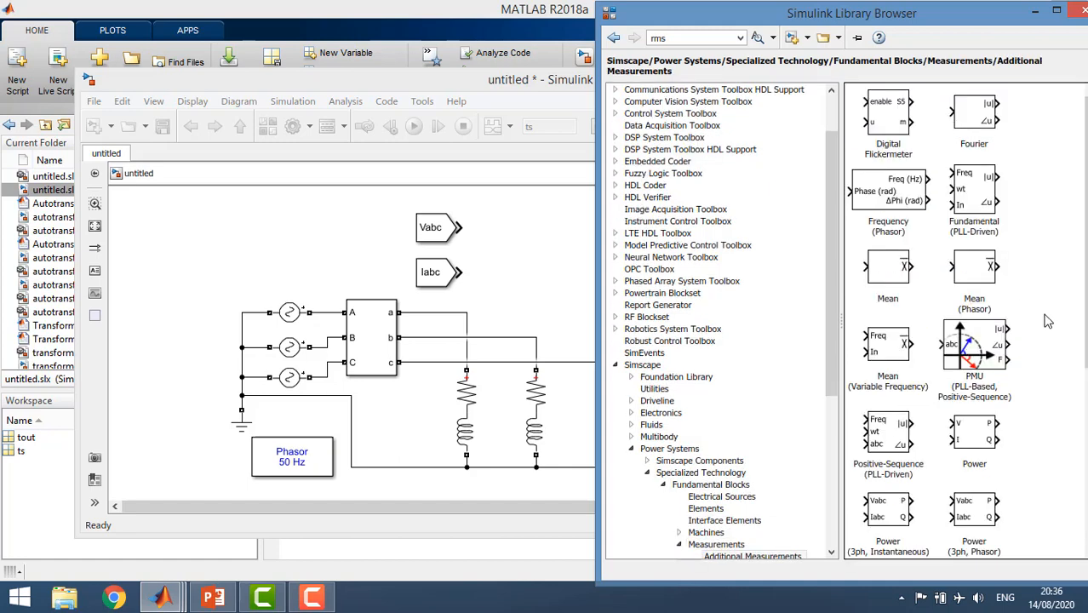
scroll(979, 340, down, 3)
click(981, 339)
drag(978, 327, 547, 272)
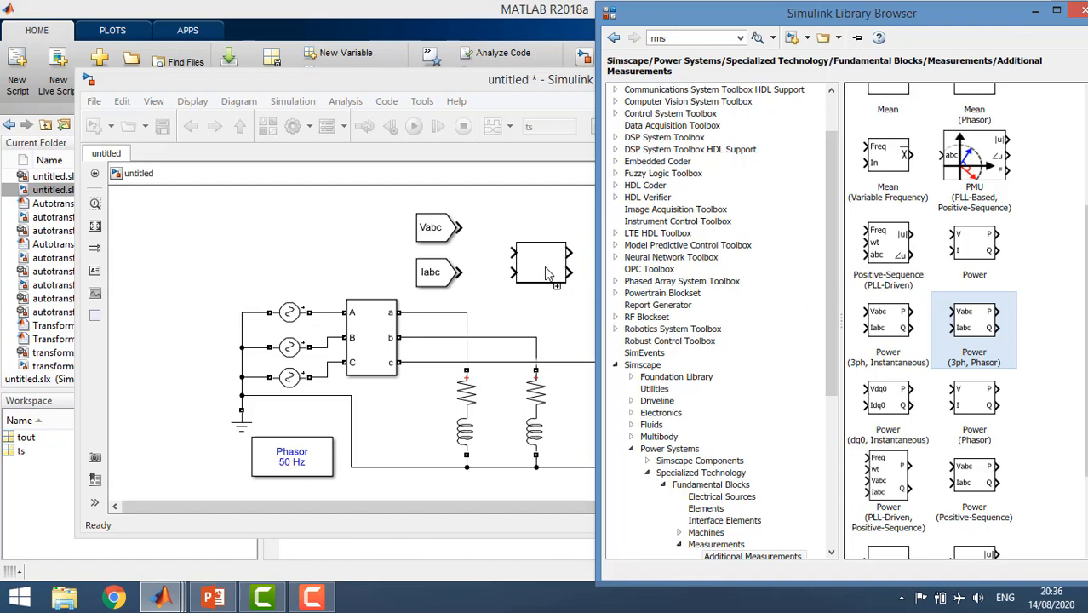
drag(547, 272, 547, 272)
- Add a Power (Phasor) block to the right of the tags and move the three-phase power block directly beneath it
click(1063, 277)
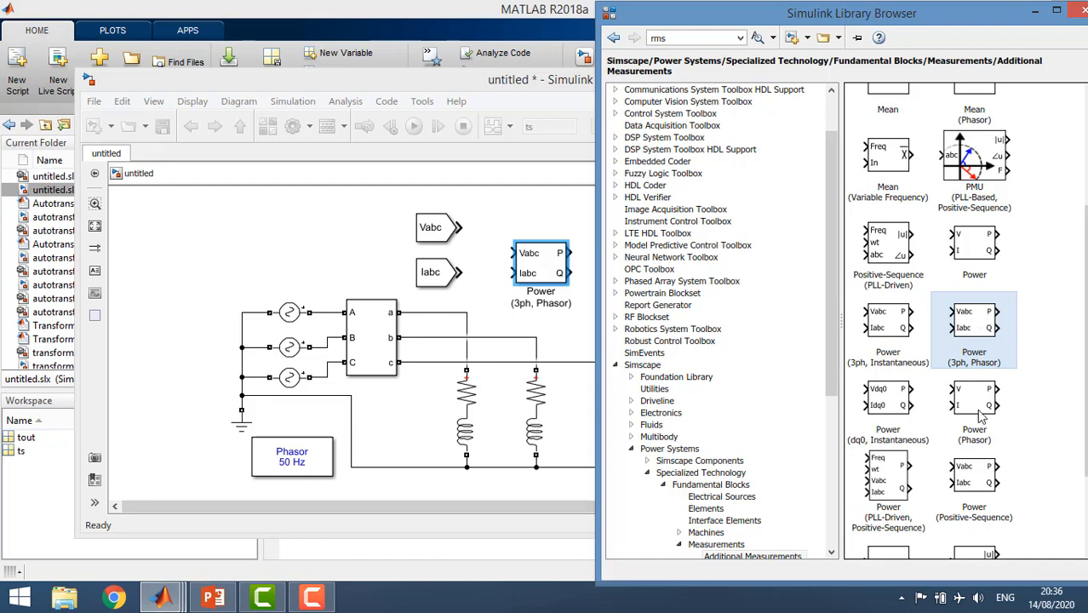
drag(975, 406, 731, 244)
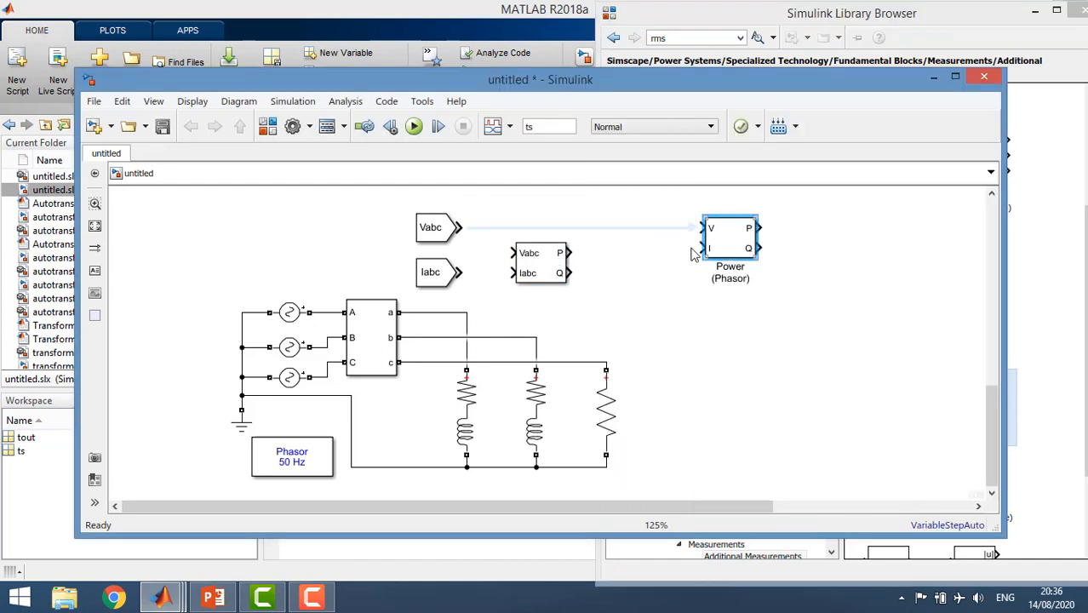
drag(560, 270, 752, 310)
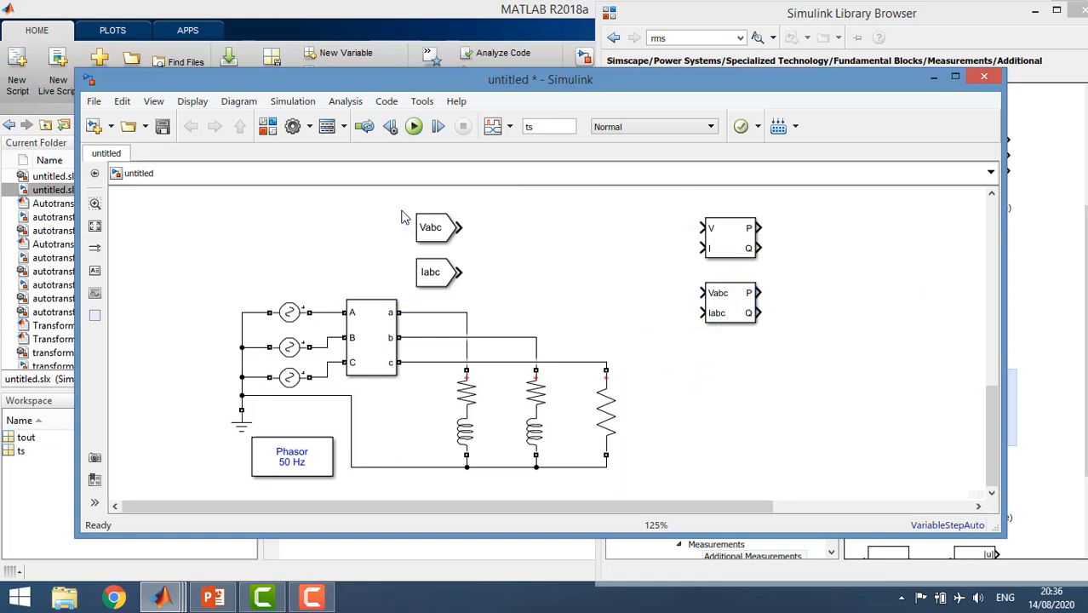
- Move both power blocks further right of the circuit and place the Vabc and Iabc tags to their left
drag(394, 210, 516, 295)
drag(452, 272, 682, 418)
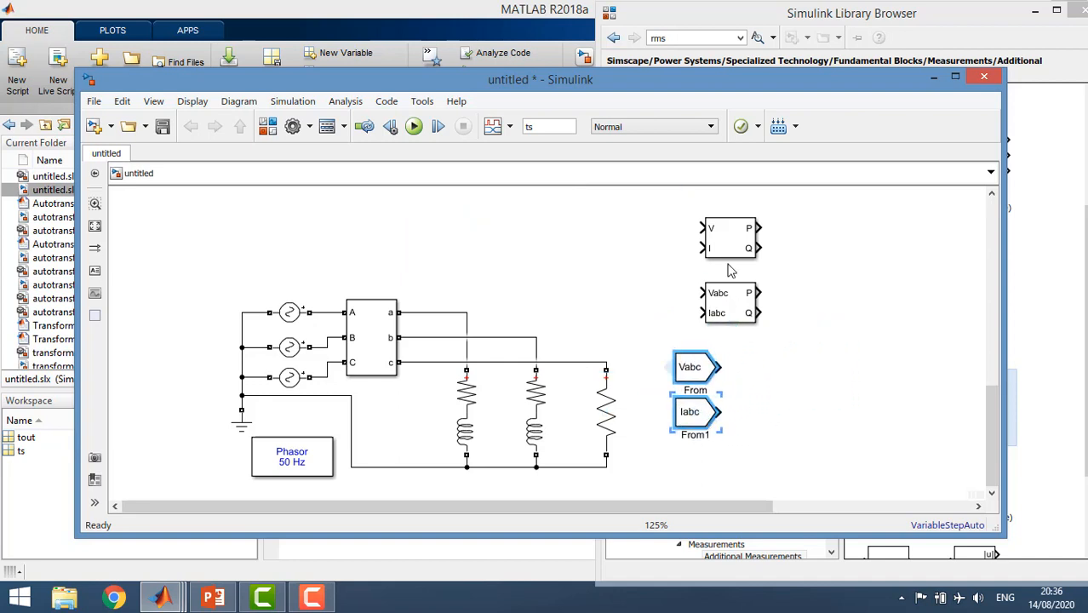
drag(650, 208, 854, 323)
drag(741, 308, 946, 334)
drag(653, 317, 715, 413)
drag(675, 409, 779, 288)
click(377, 340)
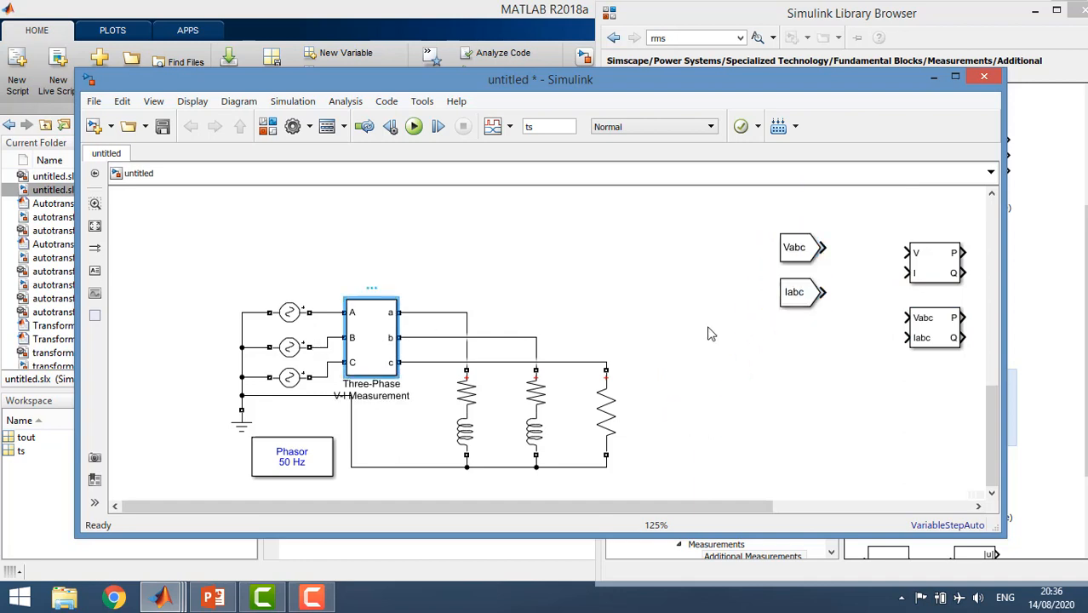
- Connect the Vabc tag to the V input of the Power (Phasor) block and the Vabc input of the three-phase power block
drag(671, 497, 832, 492)
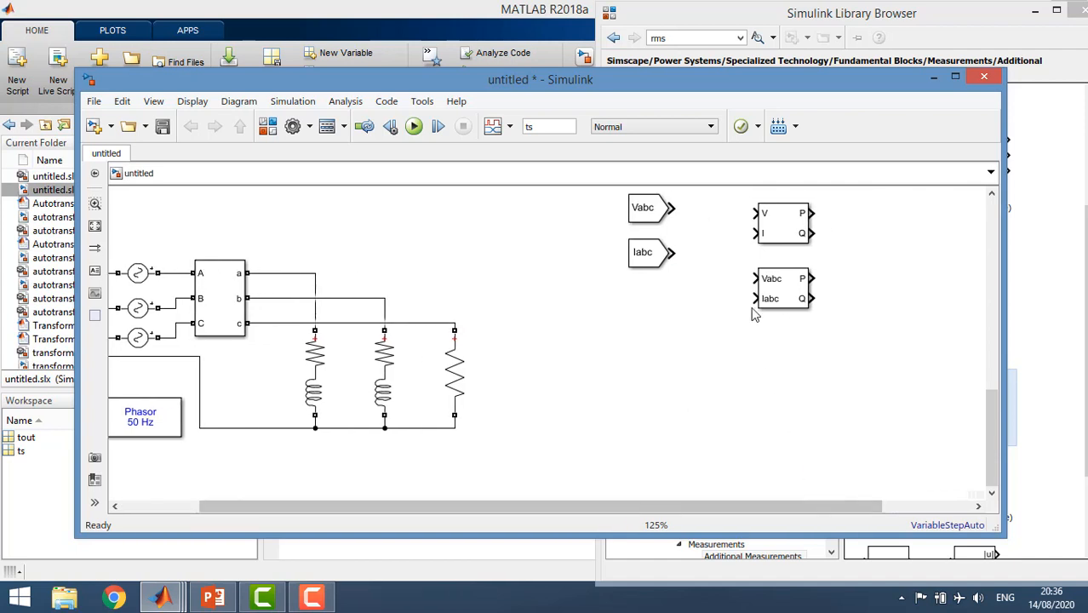
click(644, 212)
drag(672, 210, 754, 212)
drag(752, 279, 709, 213)
- Connect the Iabc tag to the current inputs of both power blocks and adjust the tag's position below the Vabc tag
drag(673, 252, 754, 233)
drag(657, 256, 657, 247)
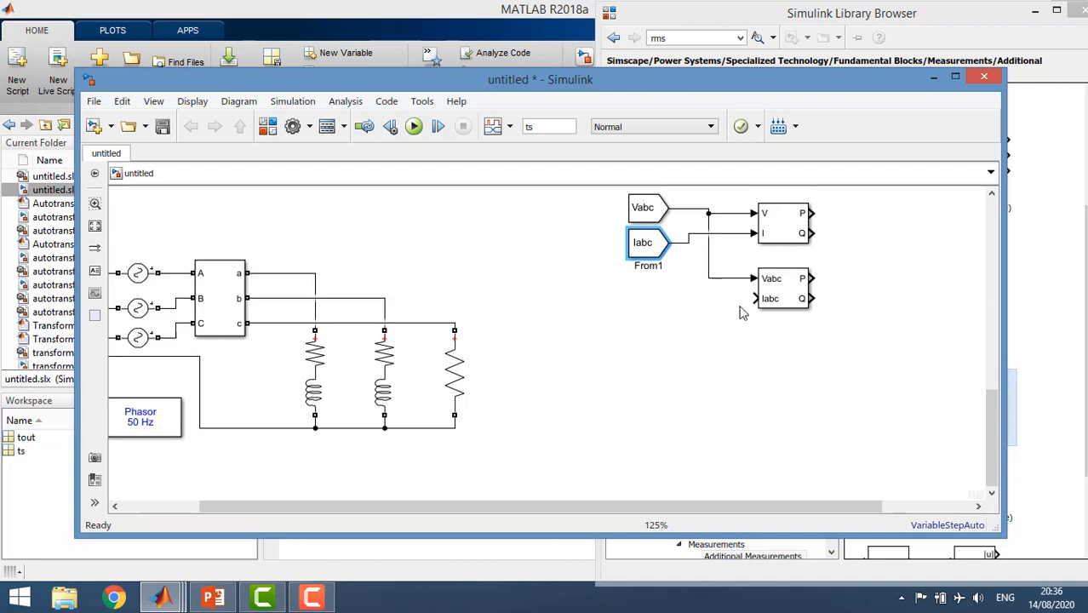
click(755, 301)
drag(712, 233, 755, 298)
click(653, 250)
drag(652, 249, 656, 266)
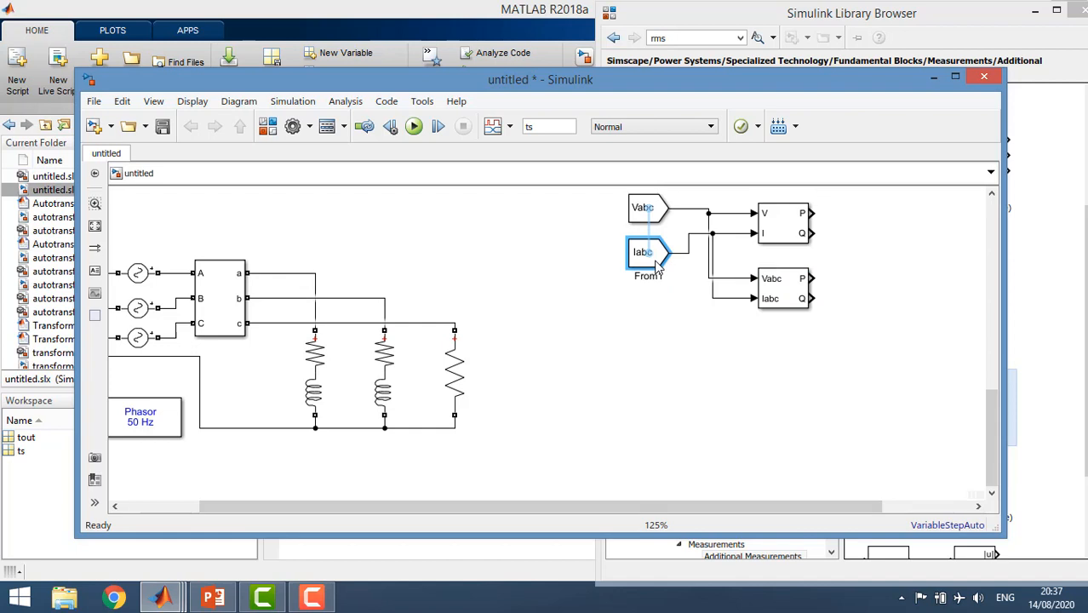
- Align the Vabc tag with the V input of the Power (Phasor) block and check the parameters of both power blocks
drag(644, 207, 644, 212)
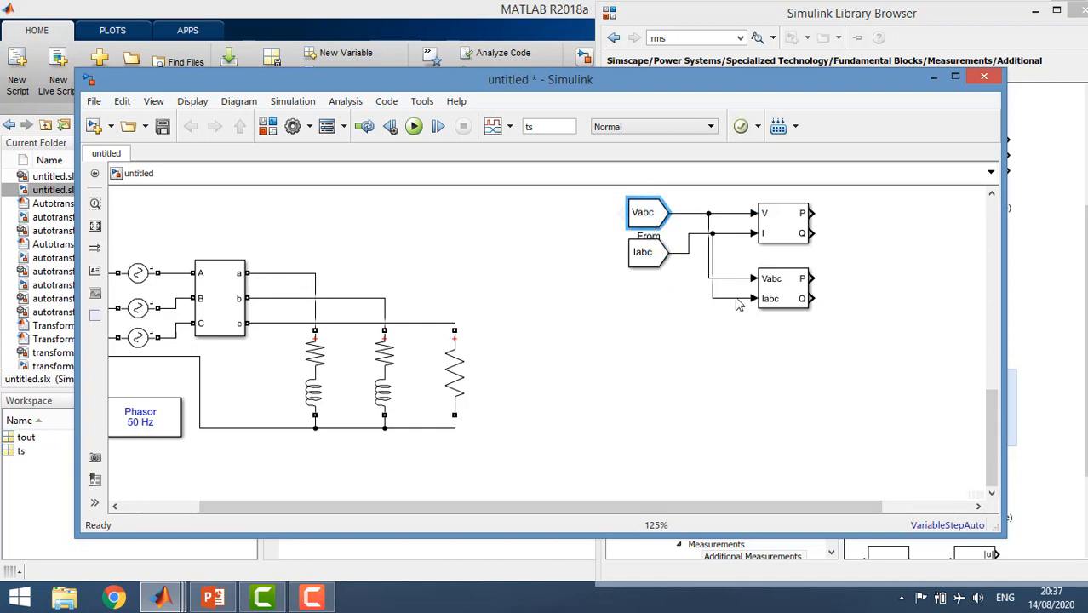
double_click(798, 241)
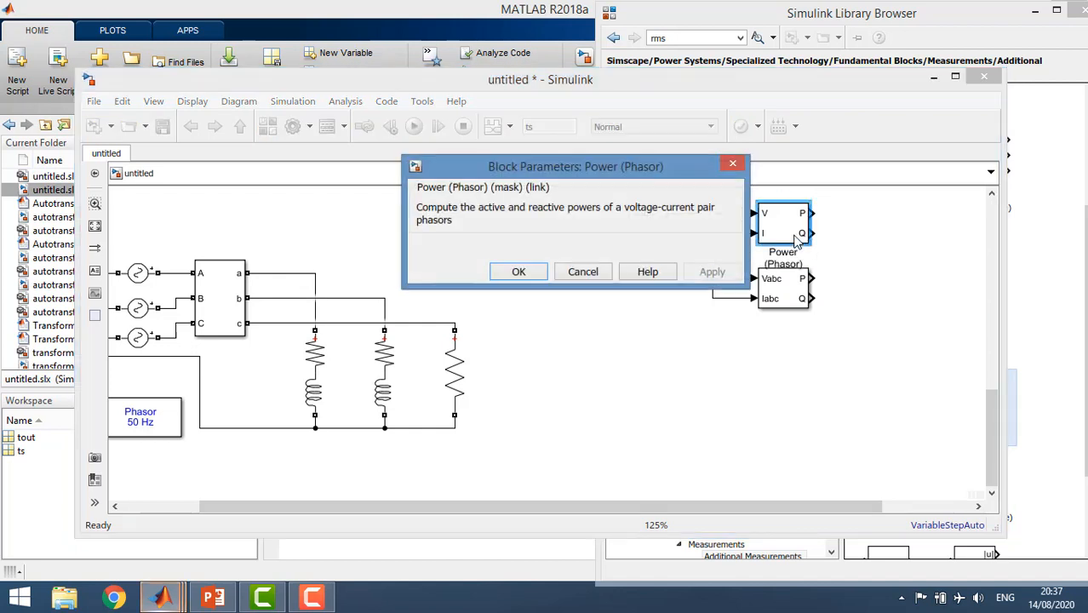
click(519, 272)
double_click(783, 296)
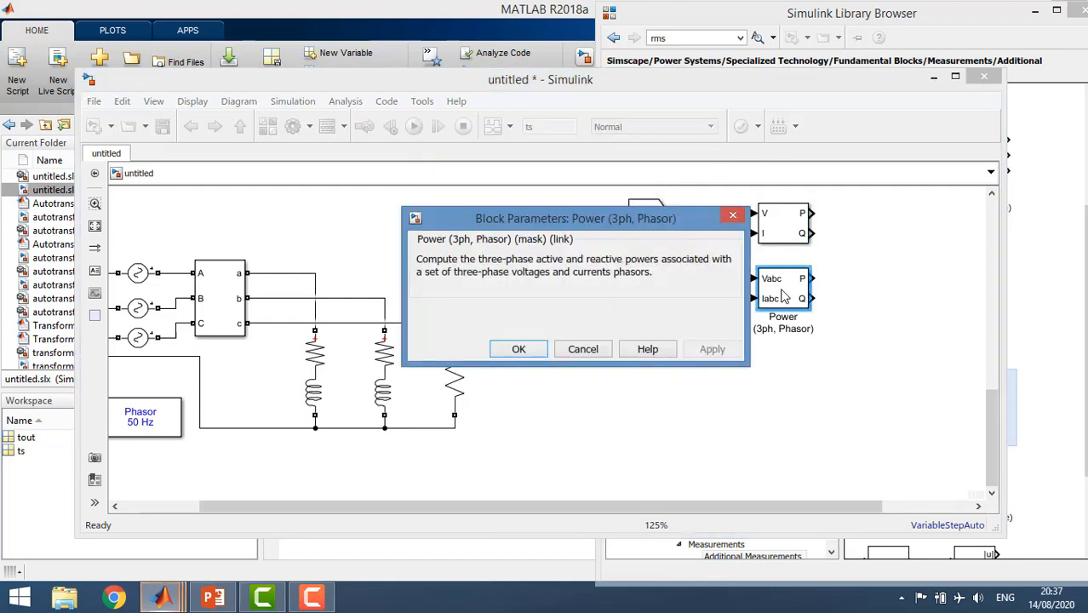
click(519, 349)
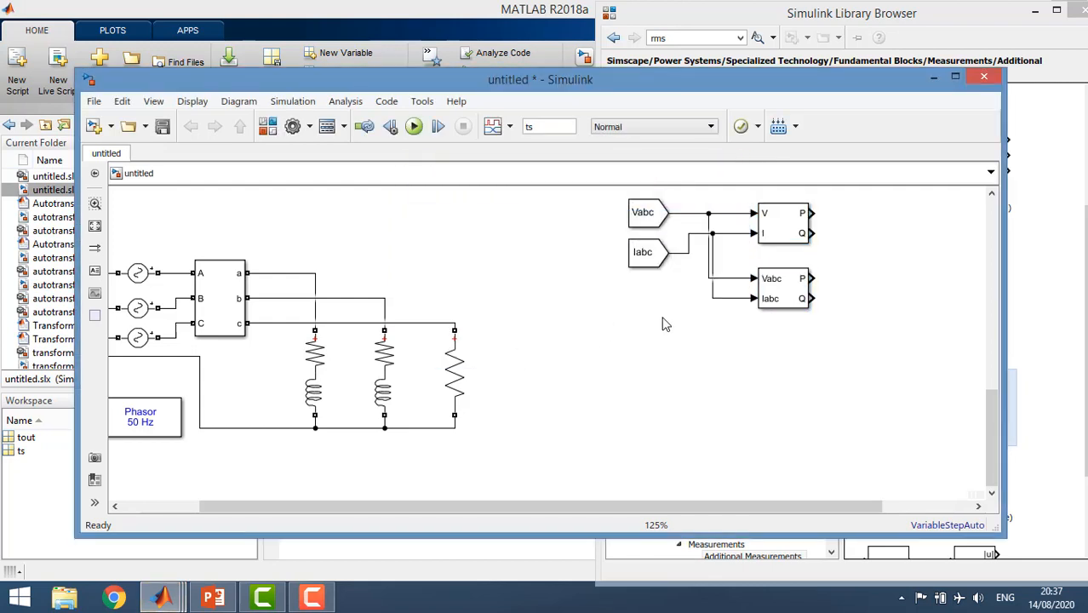
- Add a Display block from the Simulink Sinks library to the free area left of the Vabc tag
mouse_move(162, 597)
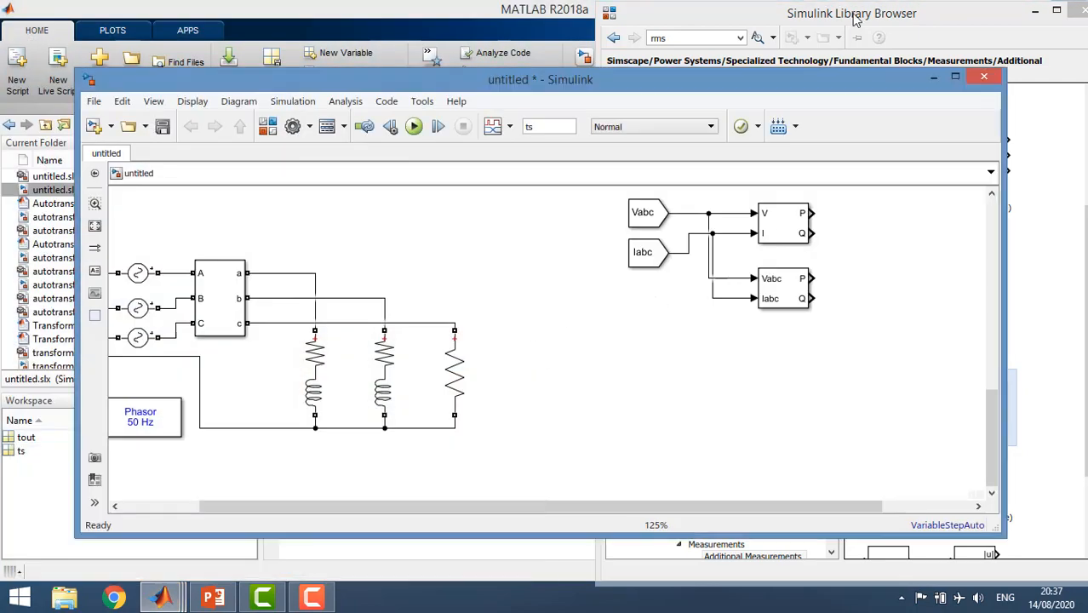
click(852, 17)
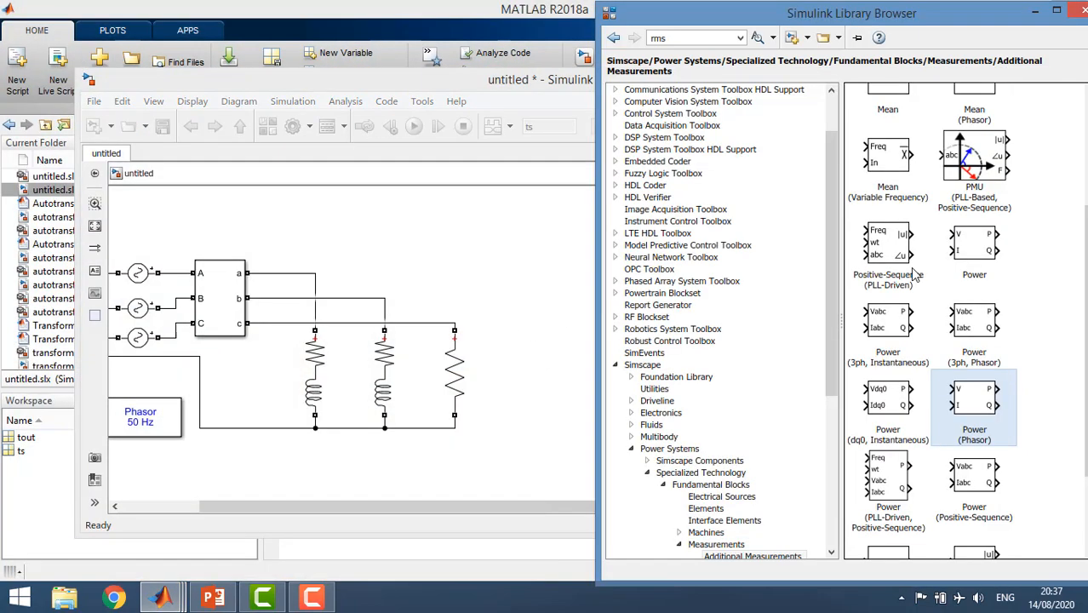
scroll(1078, 288, down, 3)
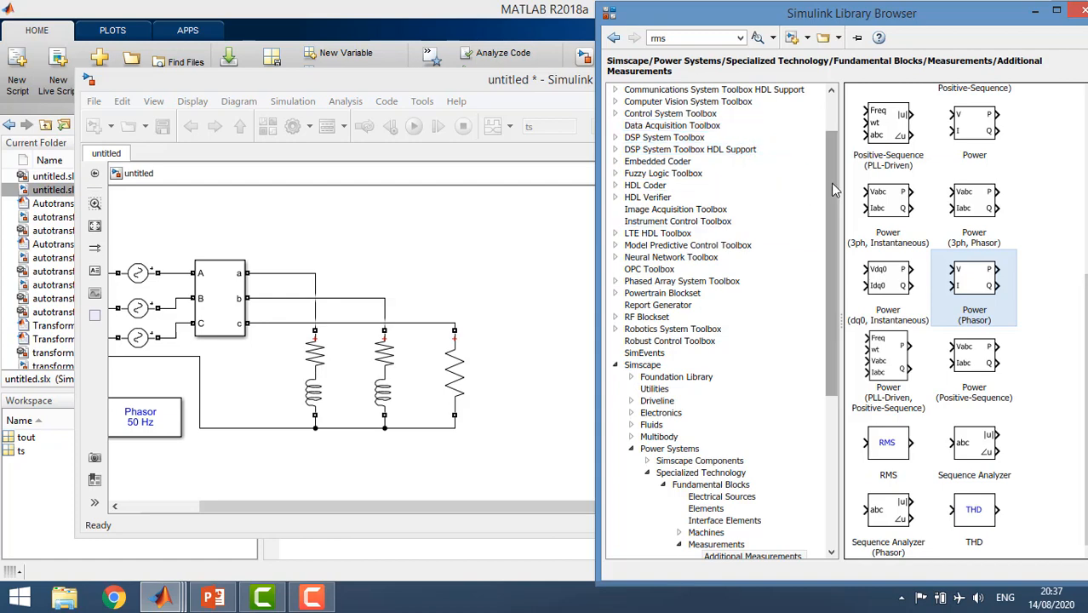
scroll(834, 189, up, 2)
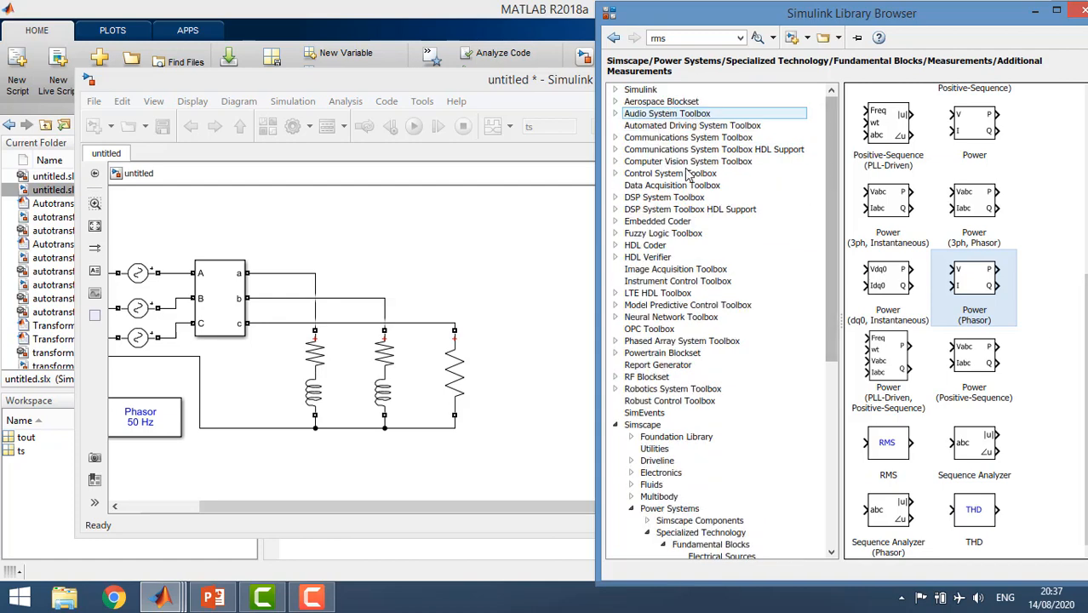
click(617, 427)
click(615, 90)
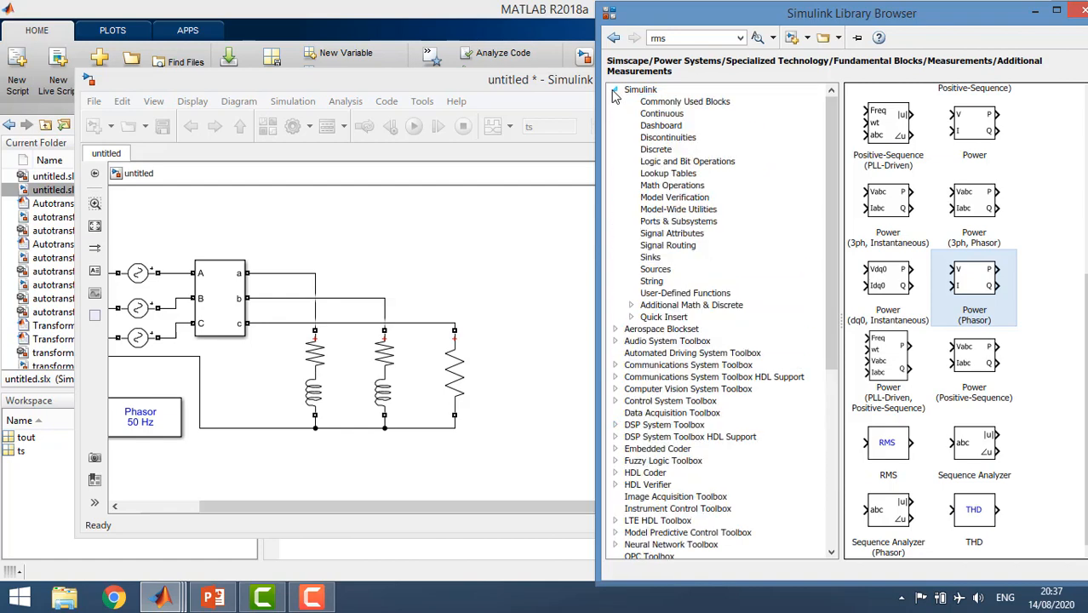
click(662, 262)
drag(890, 94, 492, 221)
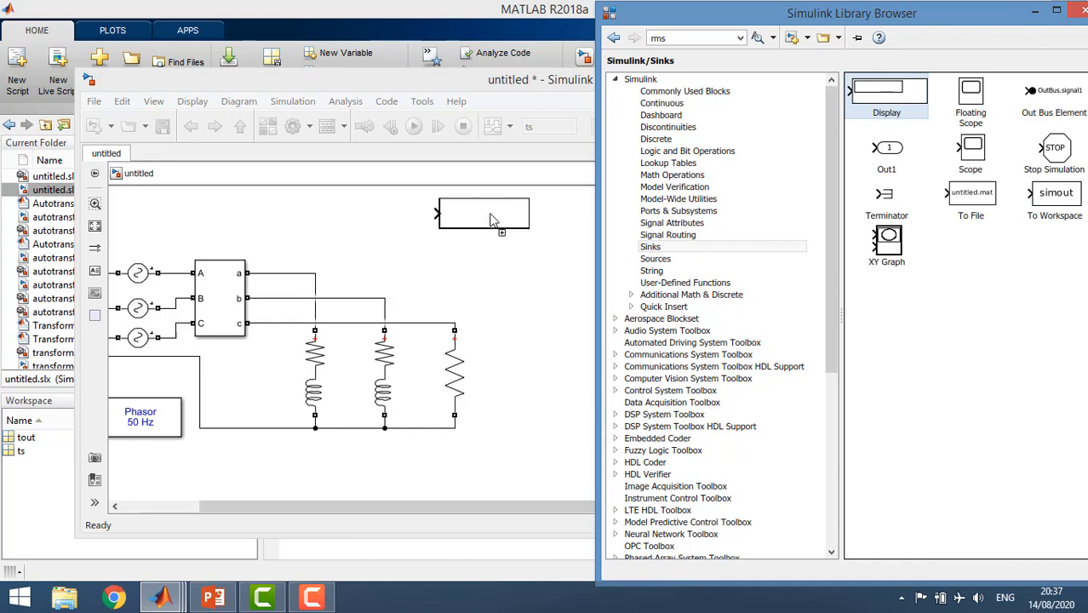
click(491, 224)
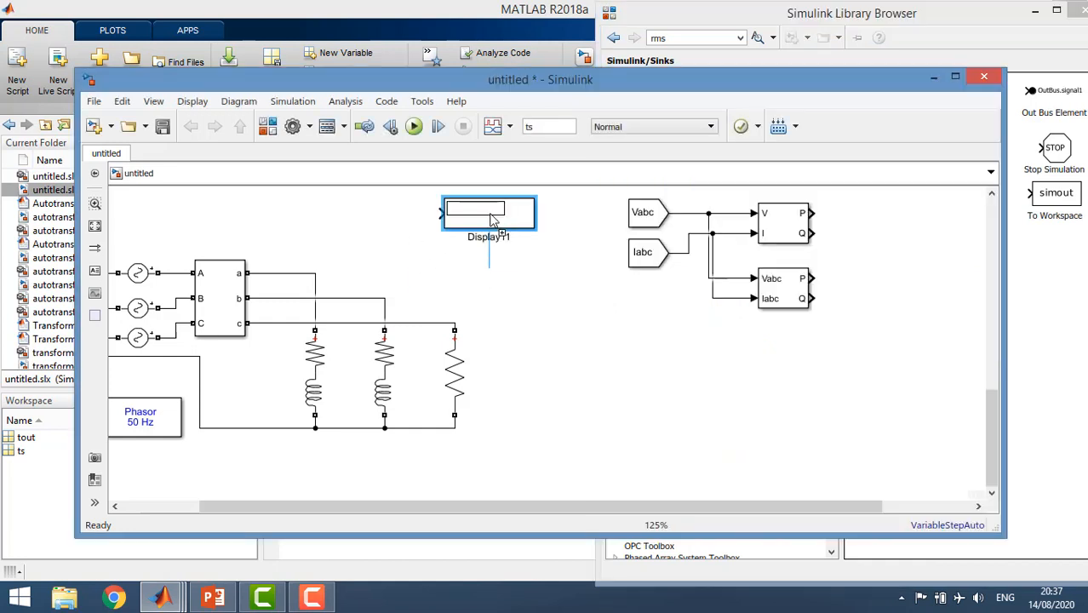
- Duplicate the Display block and place the copy below the Iabc tag
key(ctrl+c)
click(567, 282)
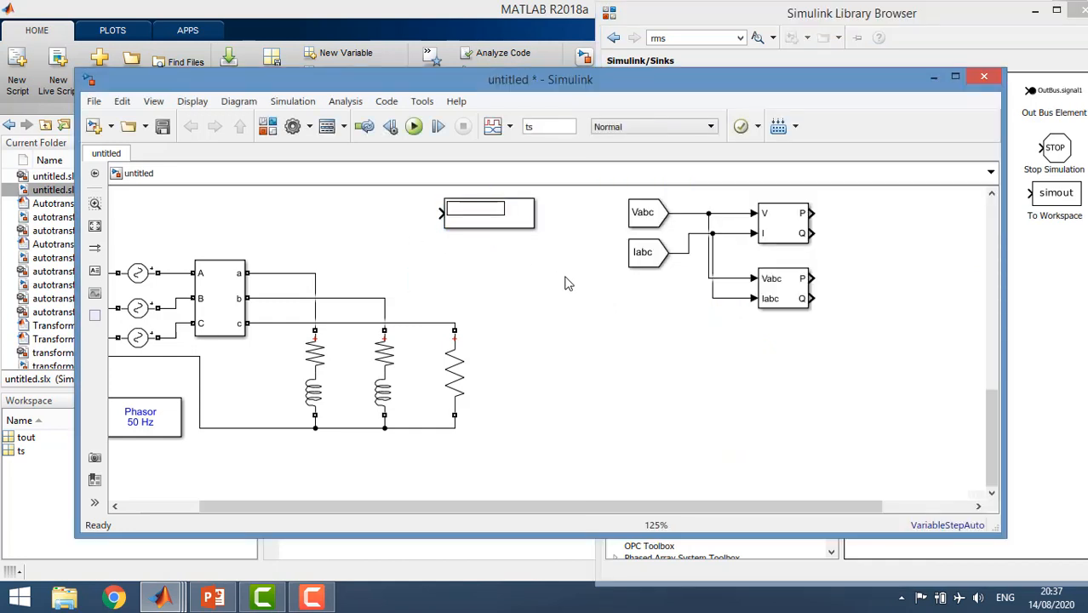
key(ctrl+v)
drag(602, 304, 697, 349)
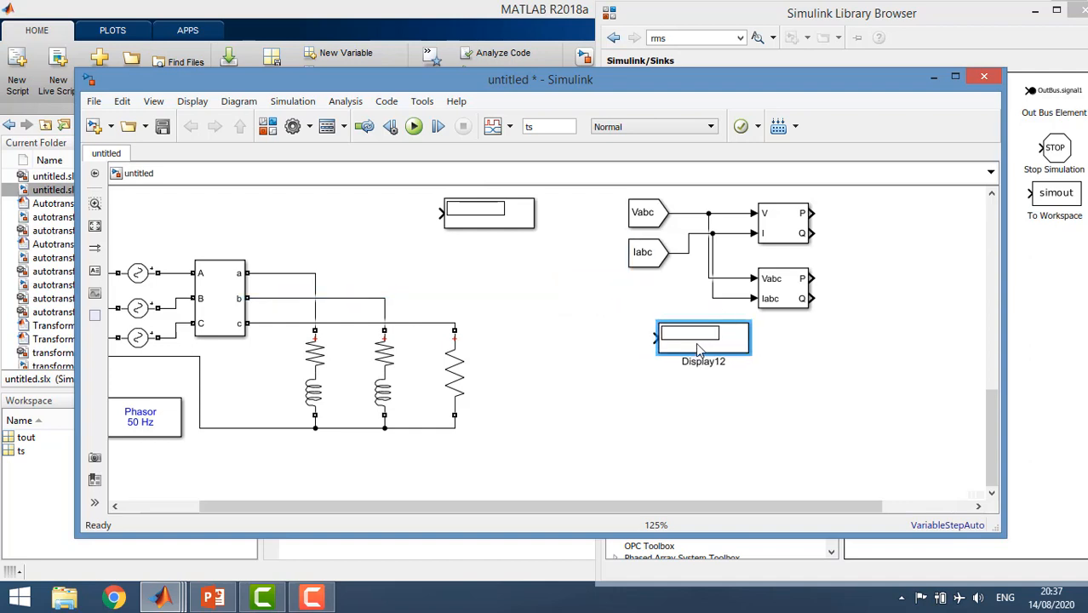
- Move the Iabc and Vabc tags further left and connect one Display block to each of their signals
drag(647, 266, 583, 270)
drag(657, 338, 656, 300)
drag(579, 268, 555, 268)
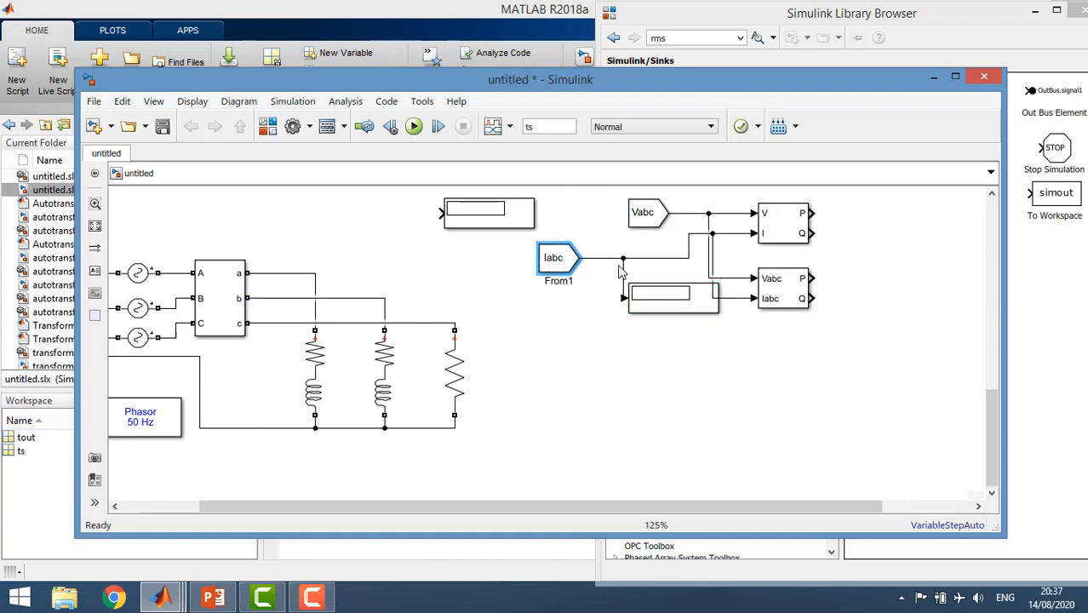
click(602, 277)
drag(660, 298, 635, 298)
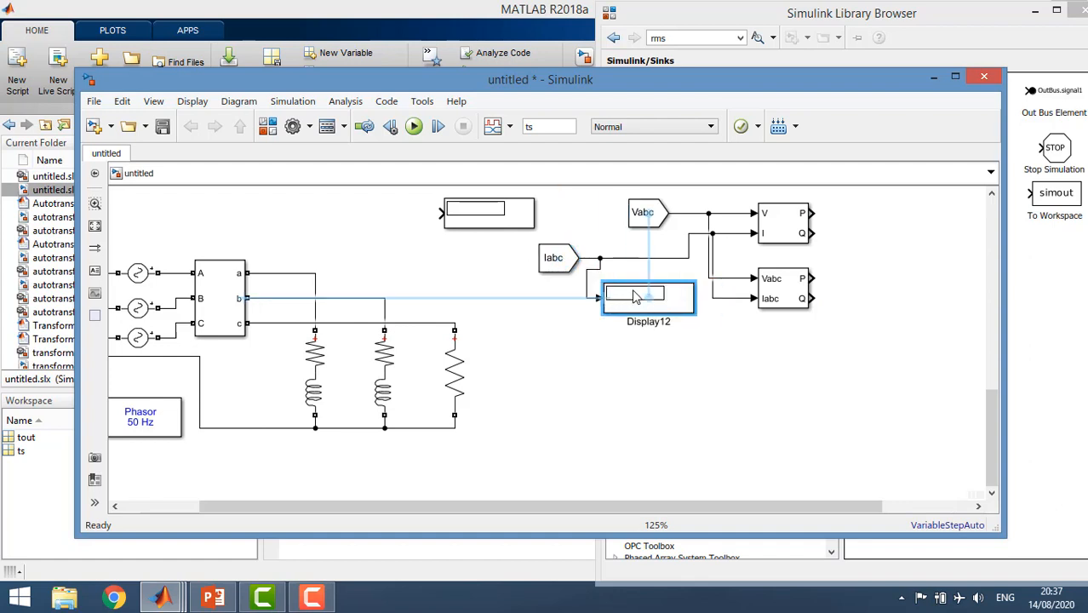
drag(644, 213, 580, 217)
mouse_move(497, 207)
mouse_down()
mouse_move(686, 193)
mouse_move(615, 212)
mouse_up()
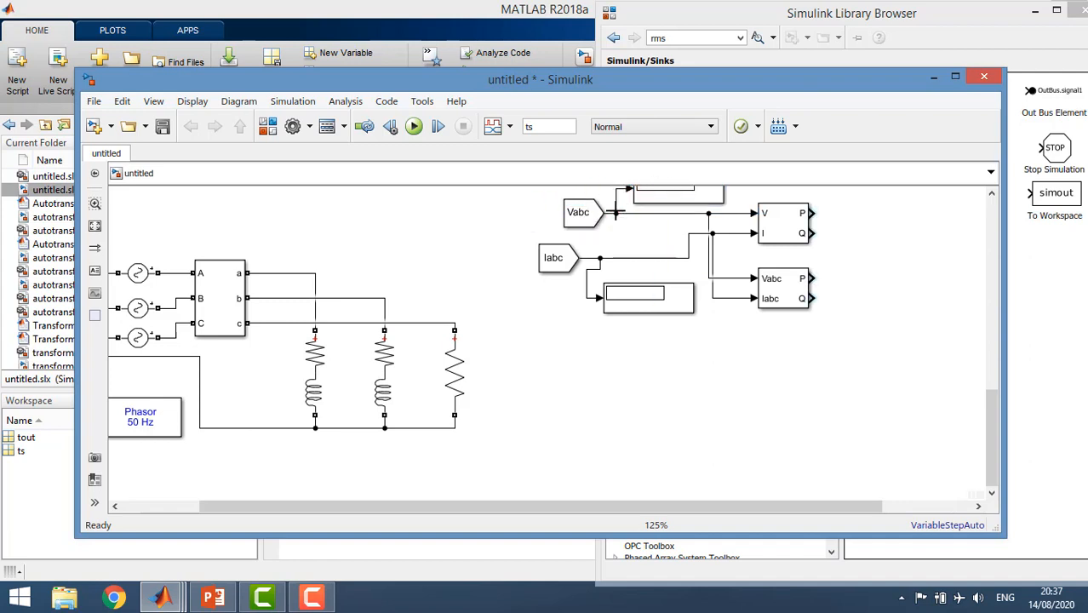
- Add an Fcn block from the User-Defined Functions library to the right of the power blocks, widening the model window
click(1045, 313)
click(709, 247)
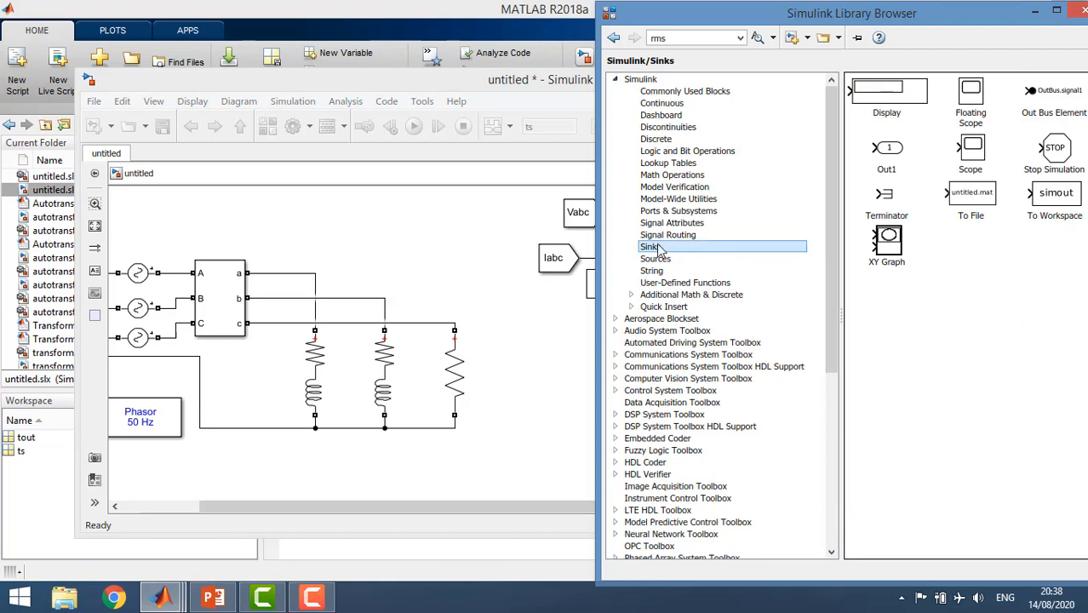
click(671, 283)
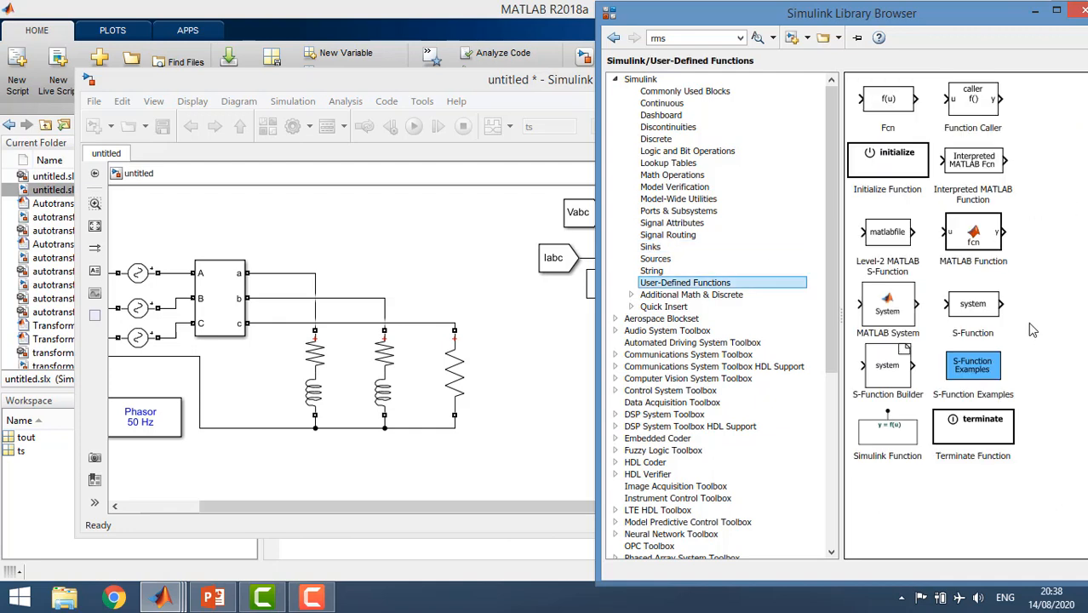
drag(872, 102, 954, 269)
drag(1006, 307, 1051, 300)
drag(943, 263, 977, 233)
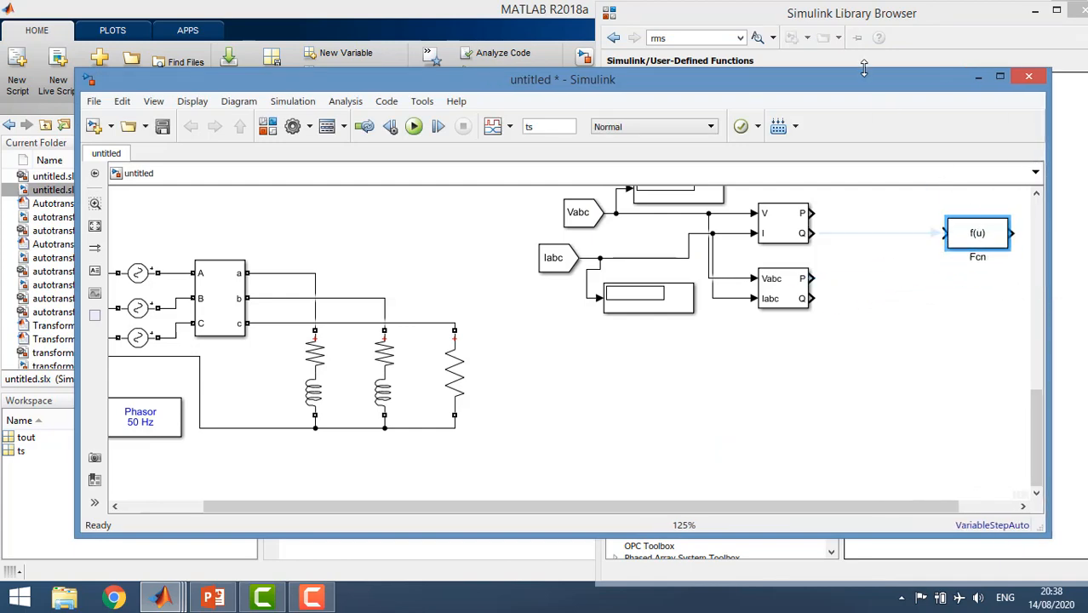
- Search the block library for mux and place a Mux block just left of the Fcn block
click(854, 22)
click(711, 38)
text(mu)
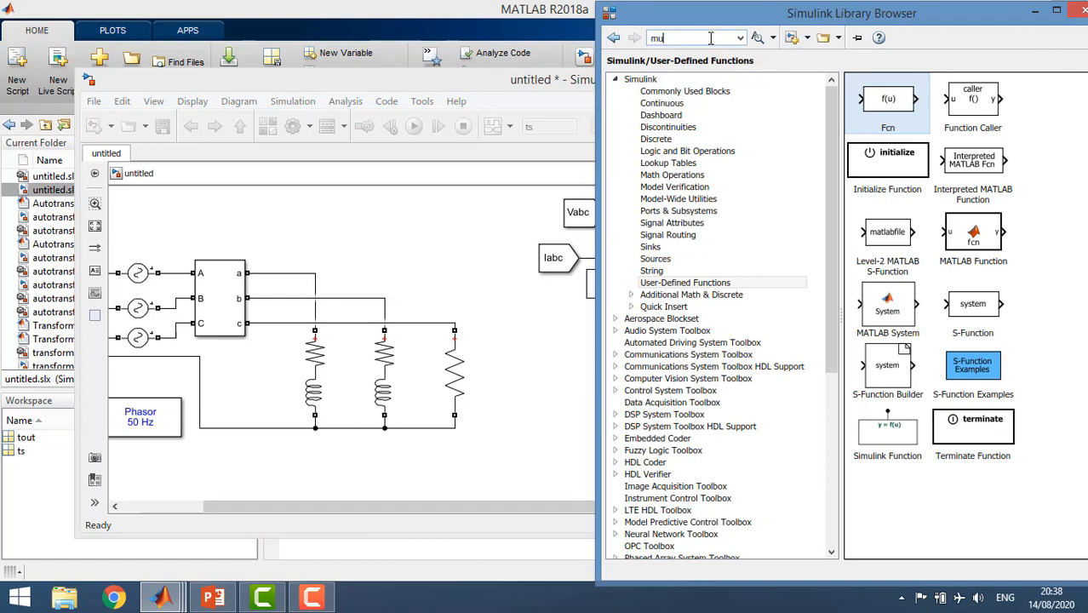
text(x)
key(Return)
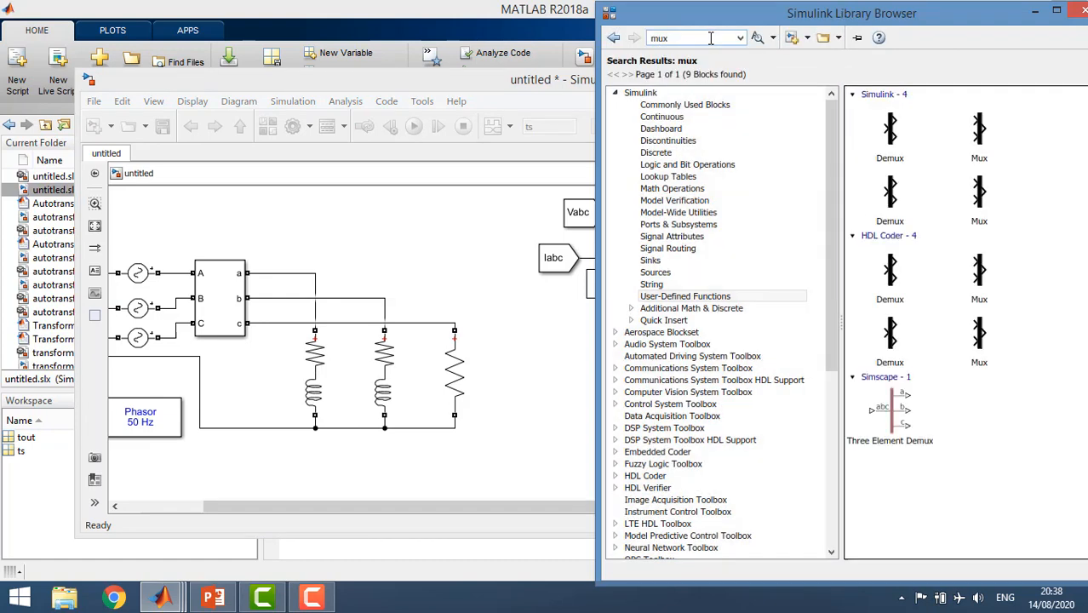
click(979, 134)
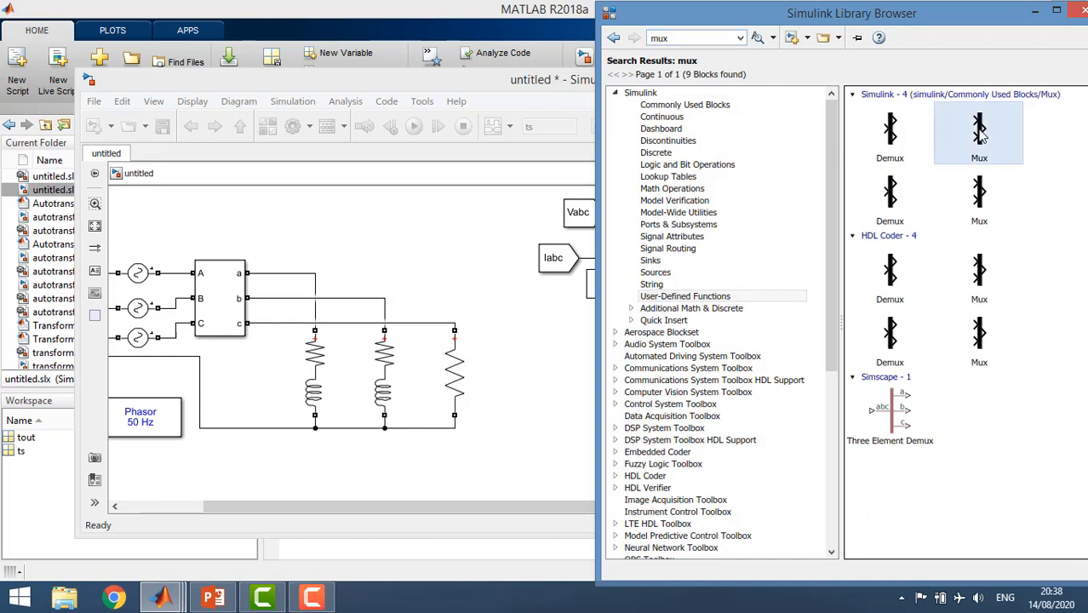
drag(979, 133, 911, 221)
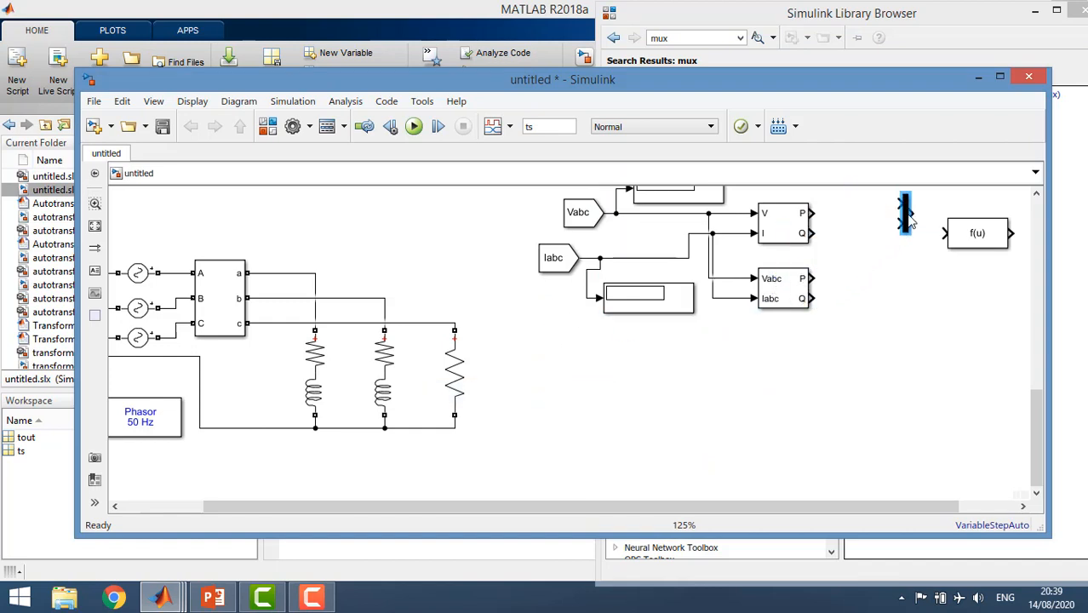
- Connect the Mux output to the Fcn block's input and align the Fcn block with the Mux
double_click(908, 217)
click(894, 128)
drag(912, 213, 945, 233)
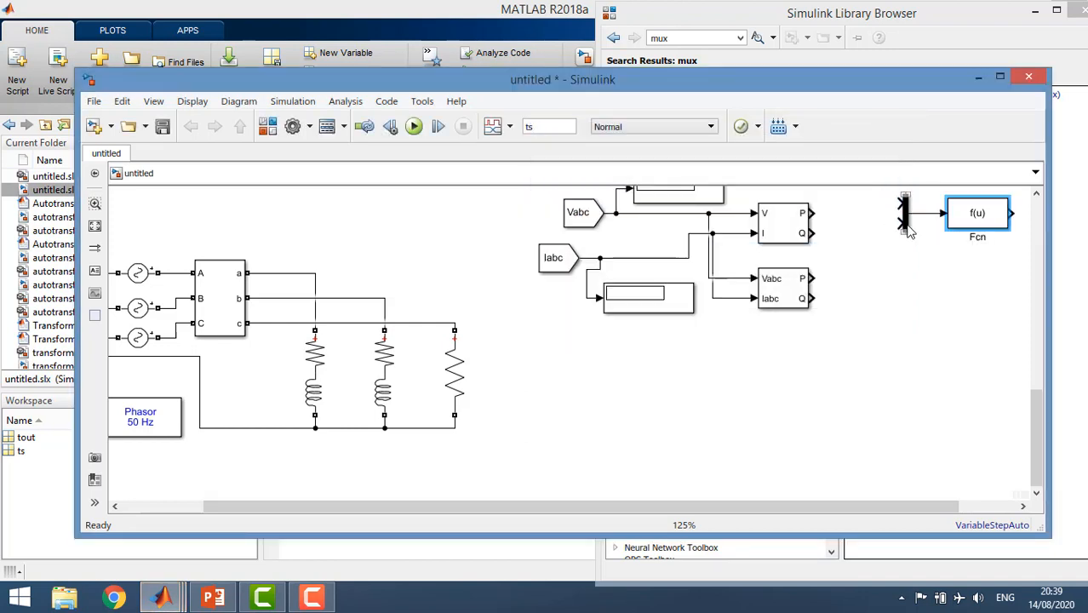
click(948, 247)
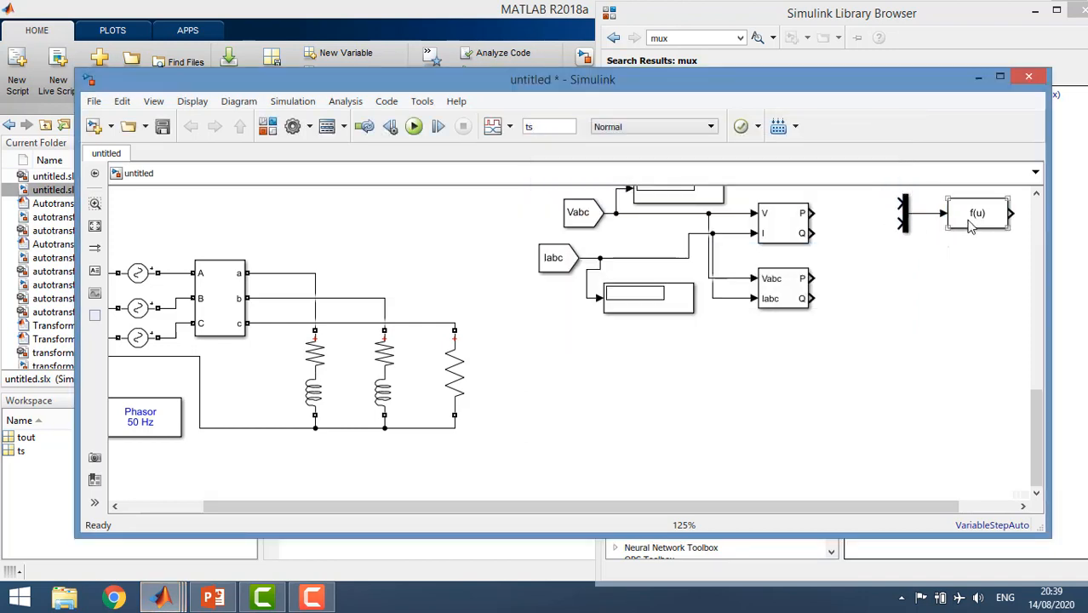
- Replace the Fcn block's expression with u(1)/sqrt((u(1)^2 +u(2)^2))
double_click(975, 214)
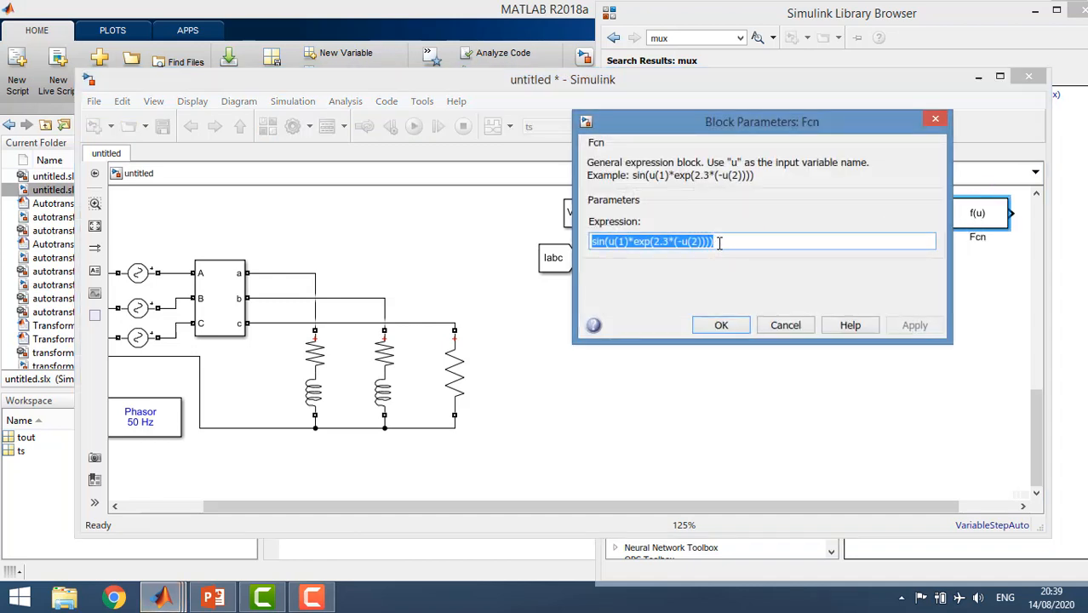
drag(700, 119, 593, 119)
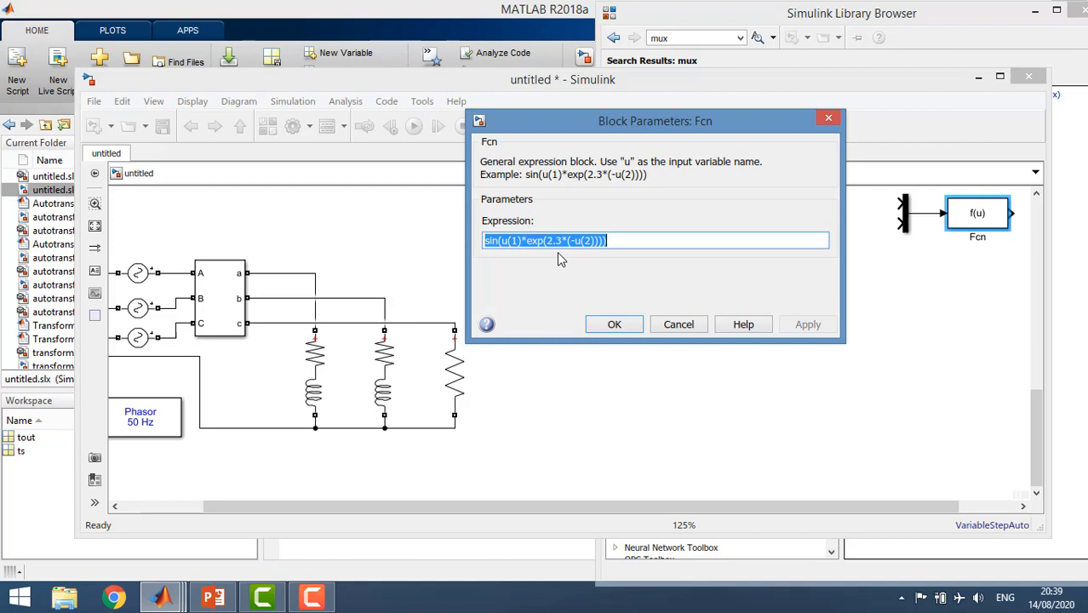
text(u(1))
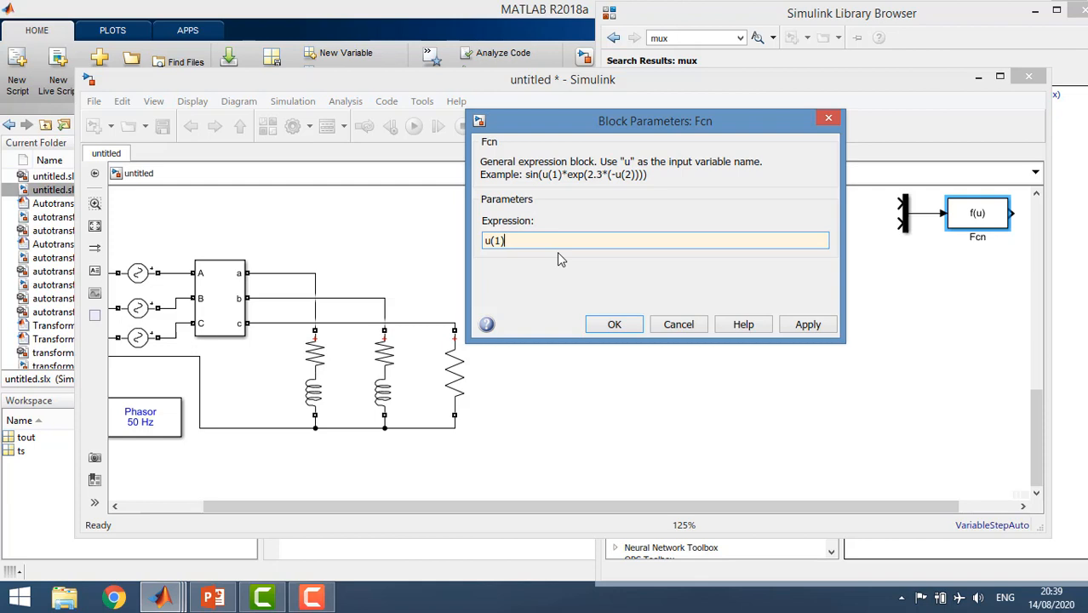
text(/sqrt)
text(((u(1))
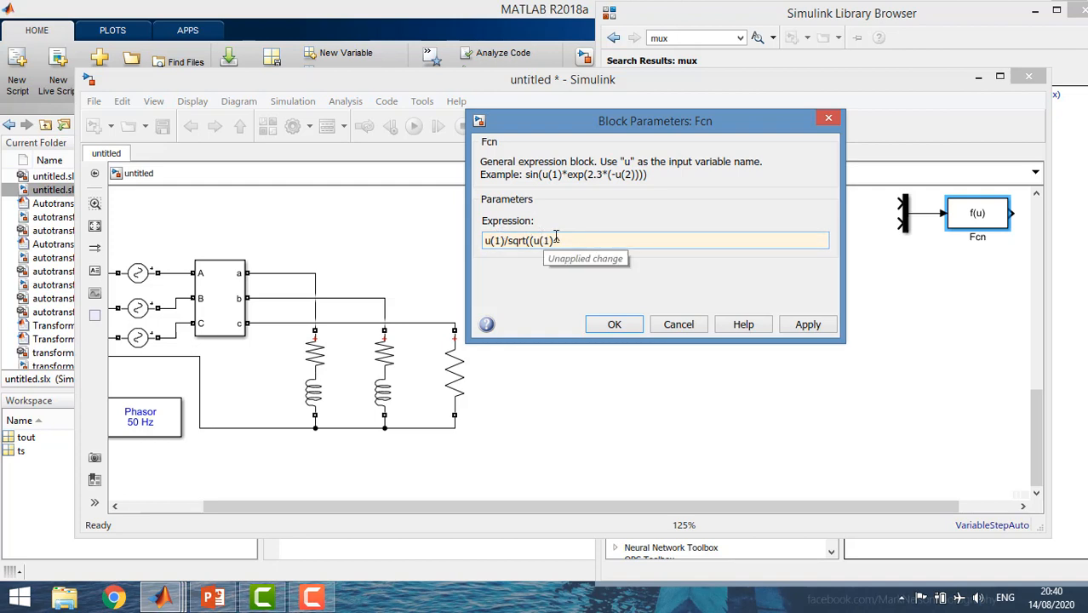
text(^2 +u)
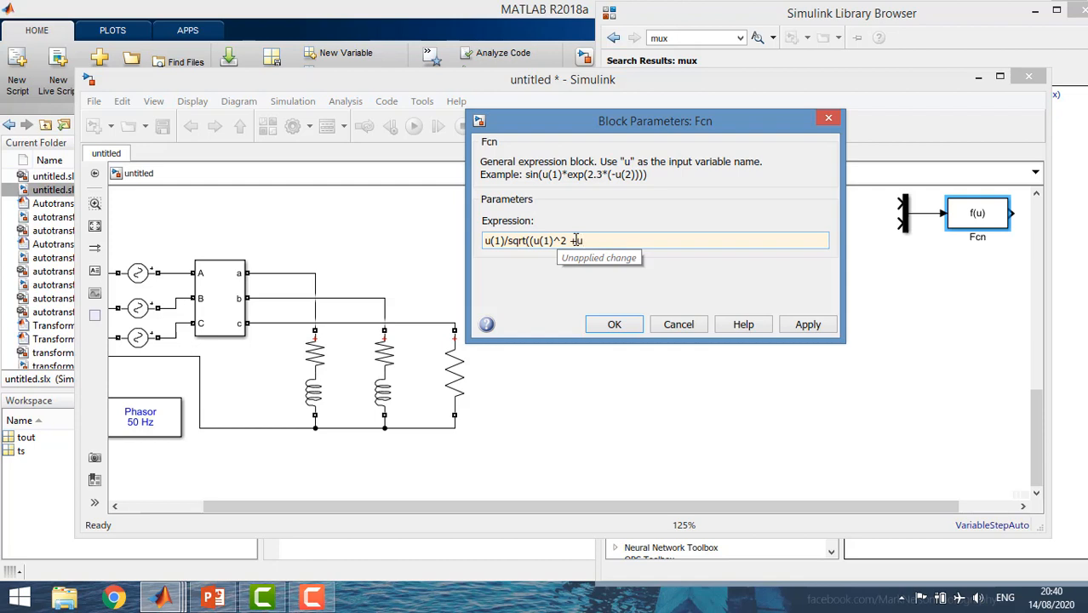
text((2))
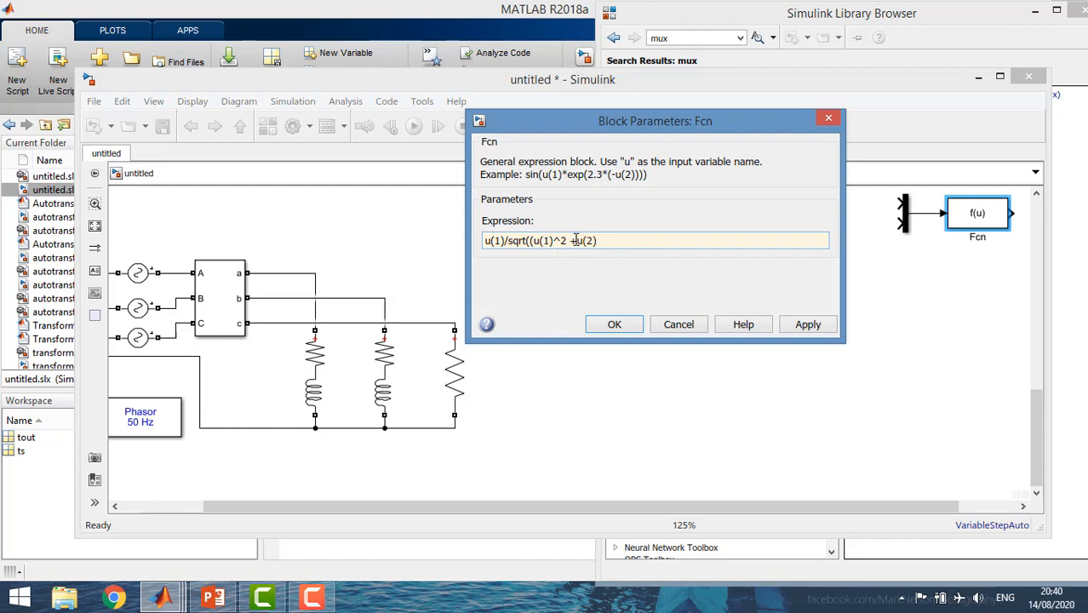
text(^2))
- Regroup the parentheses of the Fcn expression to u(1)/sqrt((u(1))^2 +(u(2))^2) and apply it
key(ctrl+a)
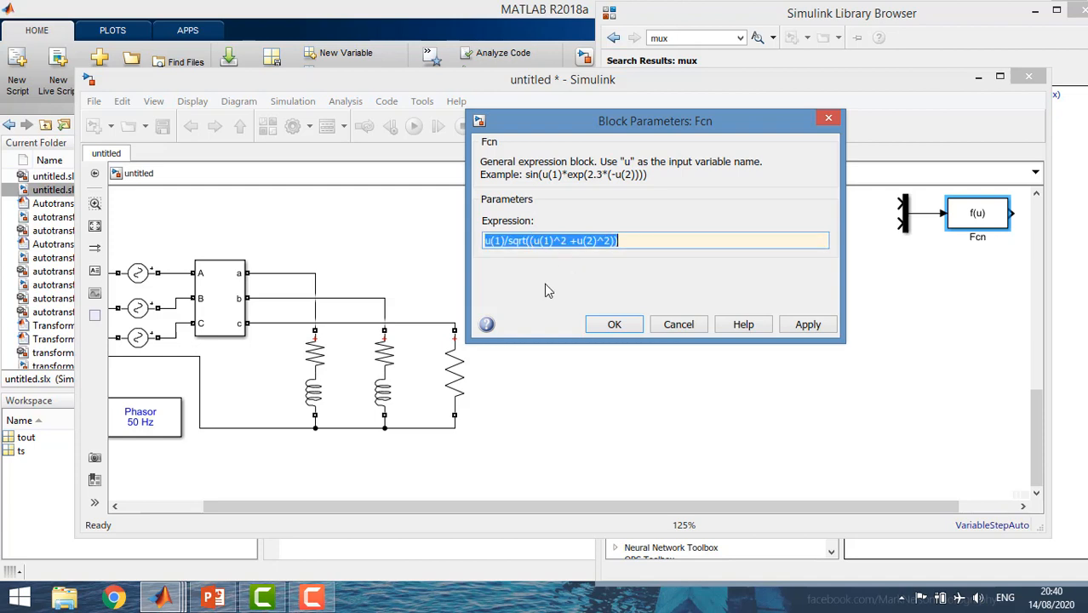
click(555, 240)
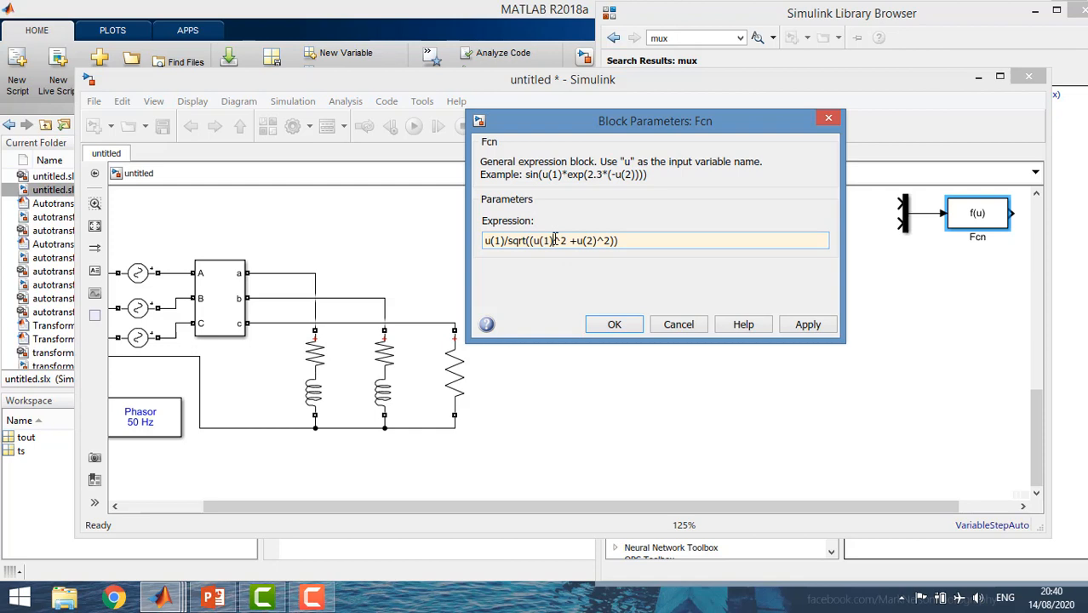
text()^2 +()
key(Right)
key(Right)
text())
key(BackSpace)
text())
key(Left)
key(Left)
key(Left)
key(Left)
key(Left)
key(Left)
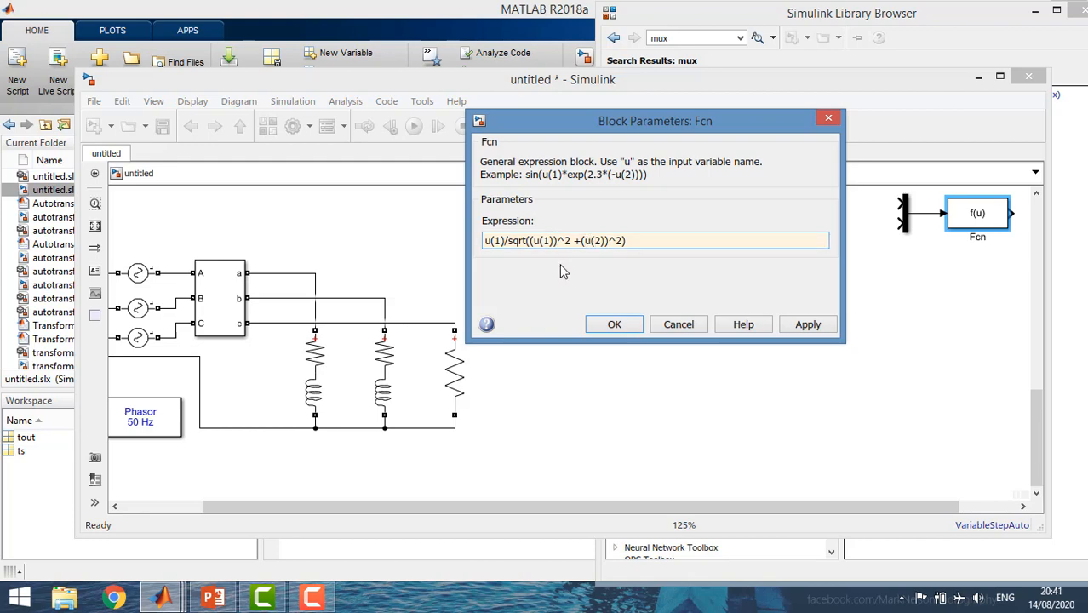
click(614, 324)
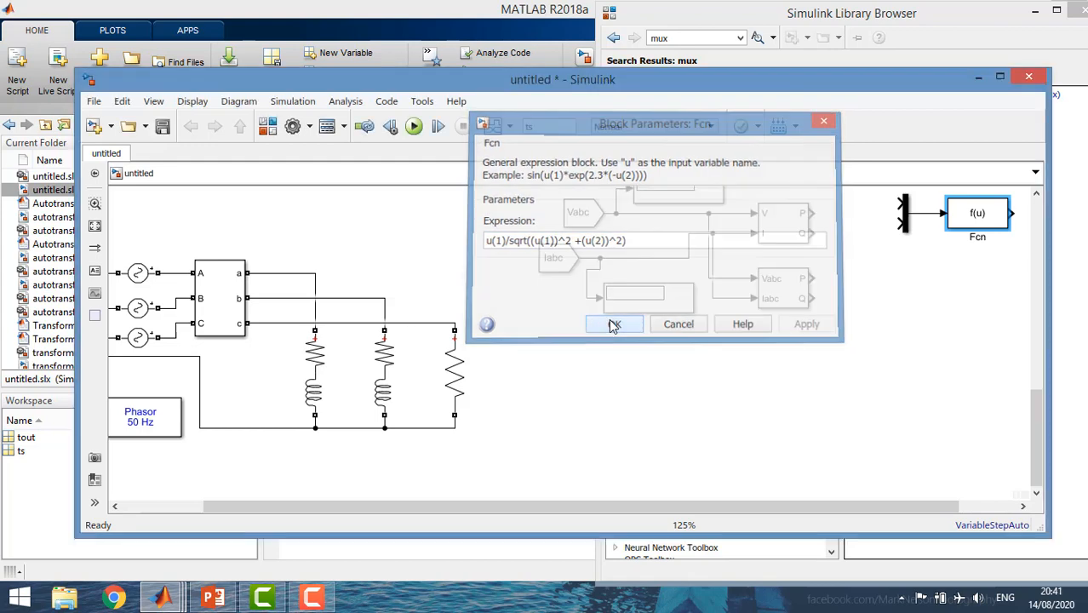
- Copy the Mux and Fcn pair and paste three copies, two stacked directly beneath the original and one further down the canvas
drag(995, 257, 904, 209)
key(ctrl+c)
key(ctrl+v)
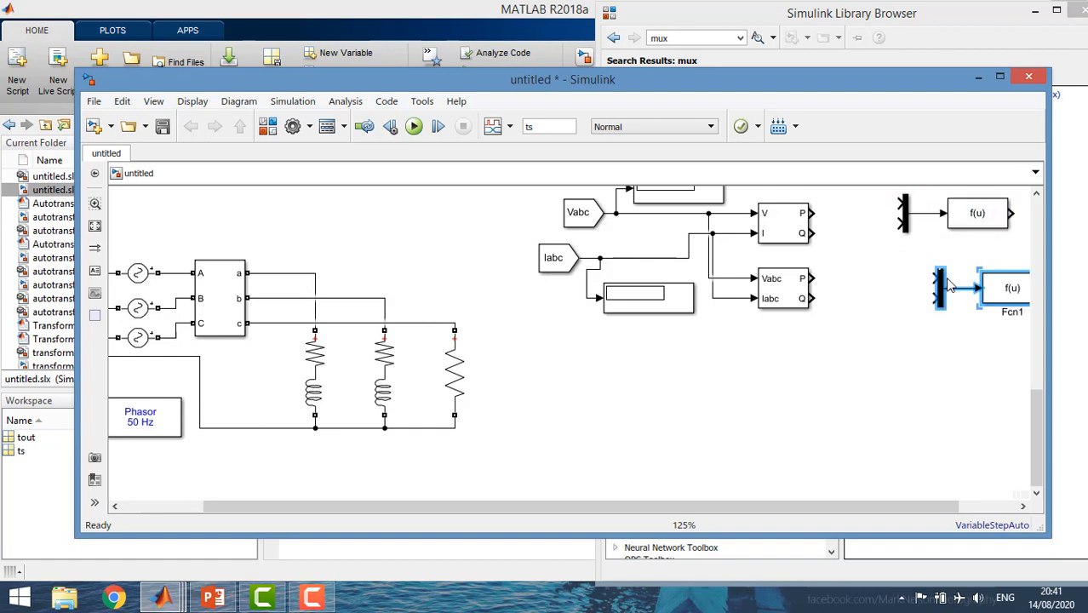
drag(1010, 285, 977, 271)
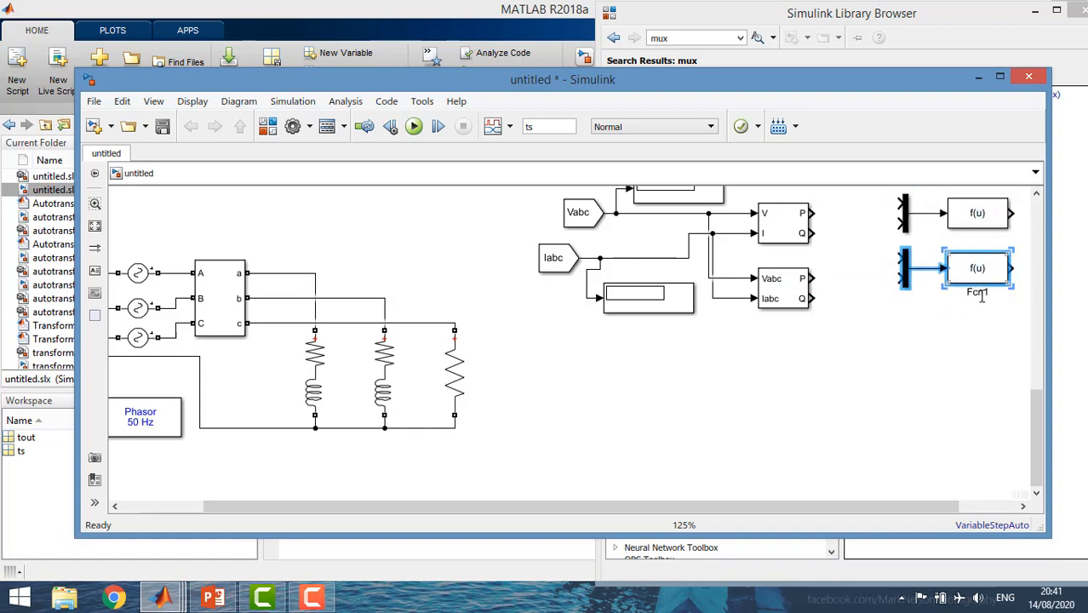
key(ctrl+v)
mouse_move(981, 339)
mouse_down()
mouse_move(906, 335)
mouse_move(956, 343)
mouse_move(997, 327)
mouse_up()
click(898, 454)
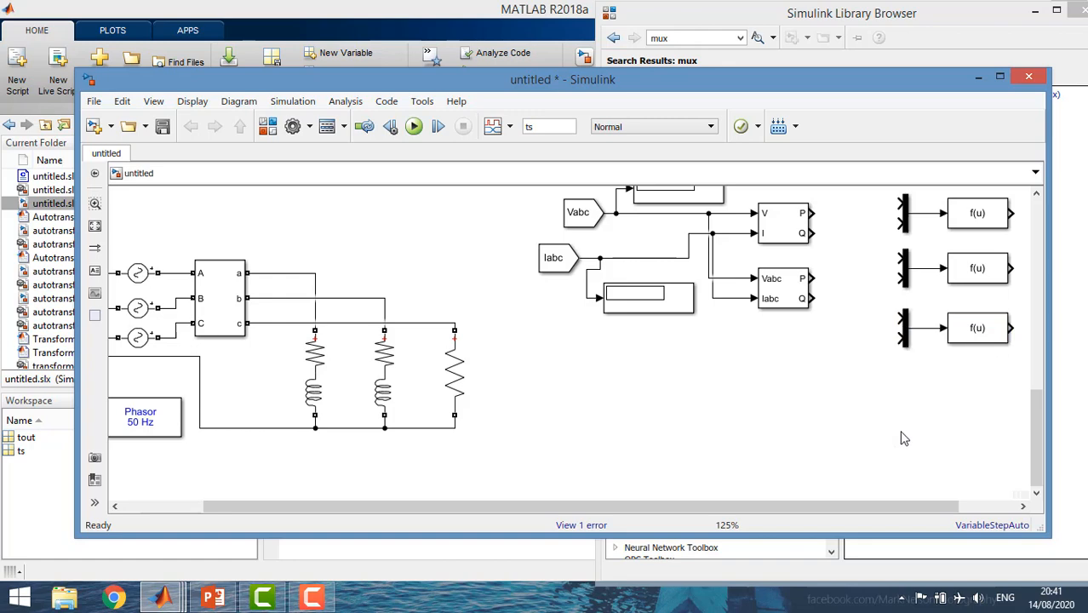
key(ctrl+v)
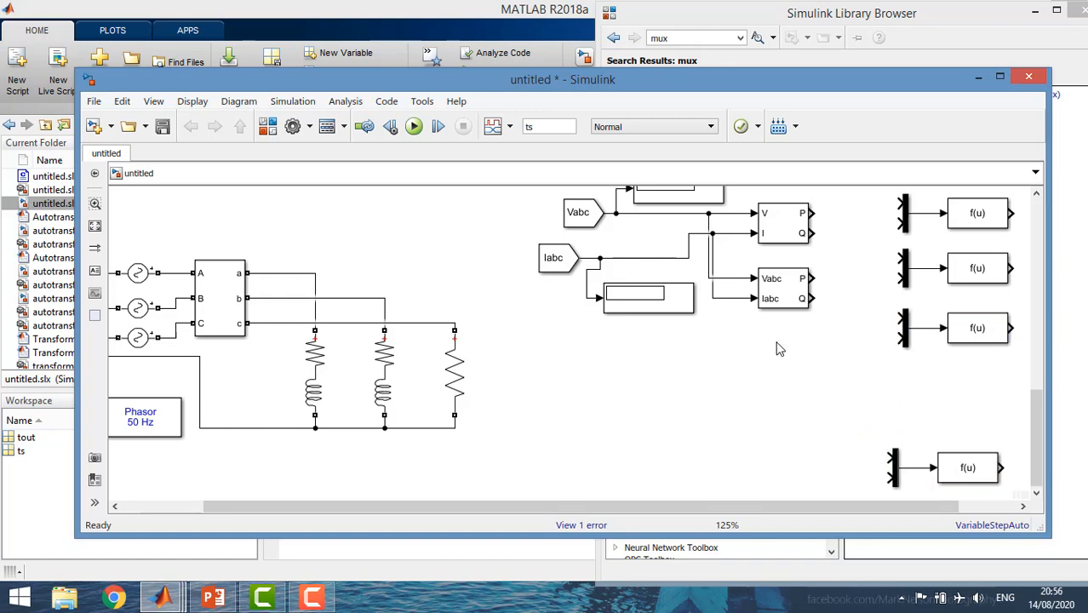
- Move the three-phase power block with Vabc and Iabc inputs beside the lowest Mux and connect its P and Q outputs to that Mux
click(777, 286)
drag(778, 286, 752, 474)
click(828, 460)
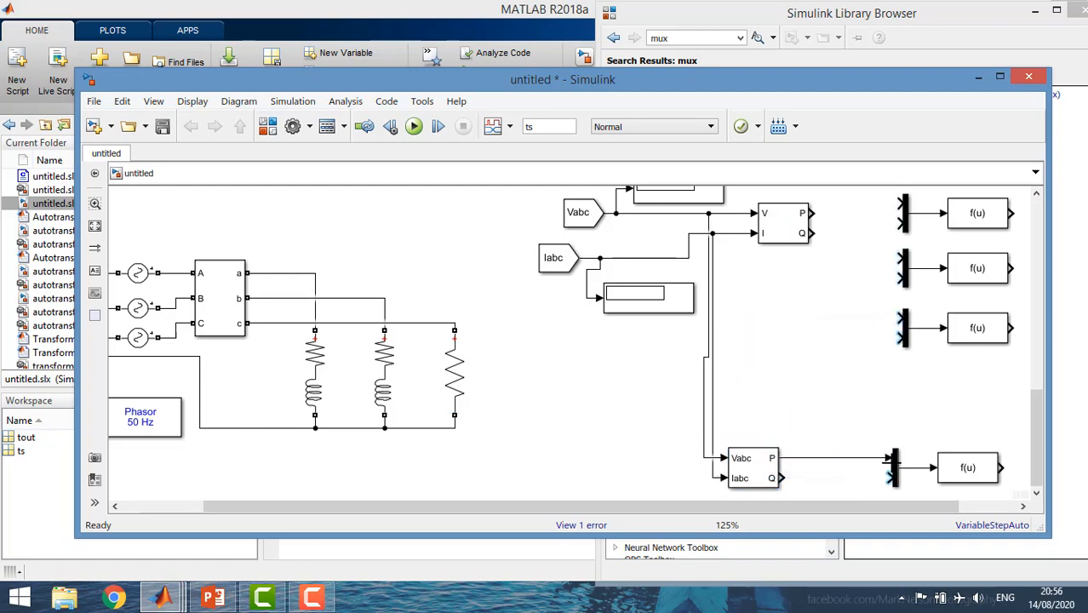
drag(780, 478, 892, 479)
- Copy the Vabc display and paste it above the outputs of the Power (Phasor) block
click(798, 238)
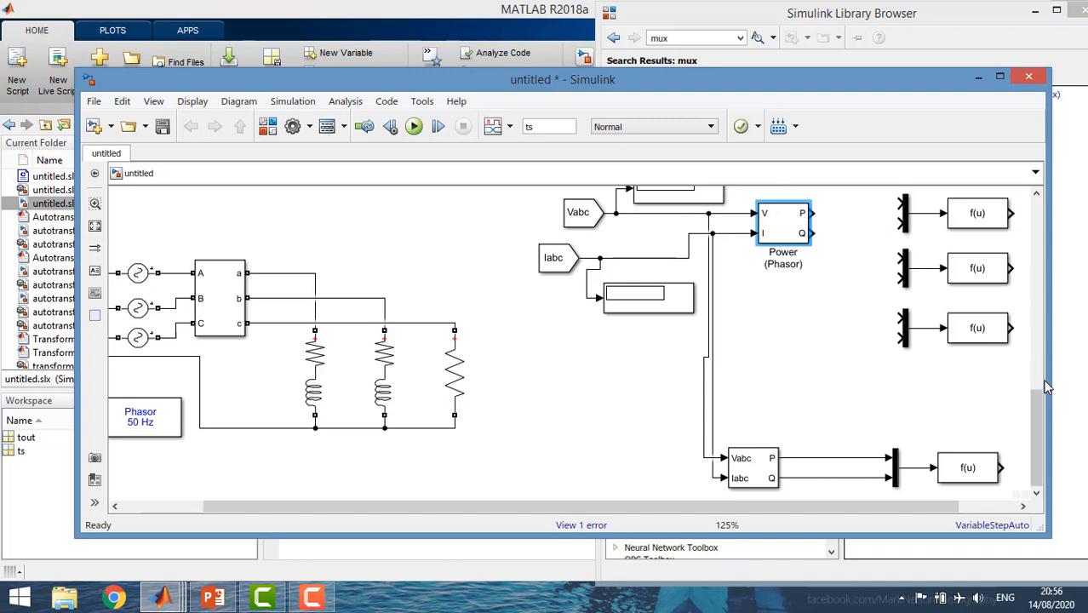
drag(1034, 401, 1037, 342)
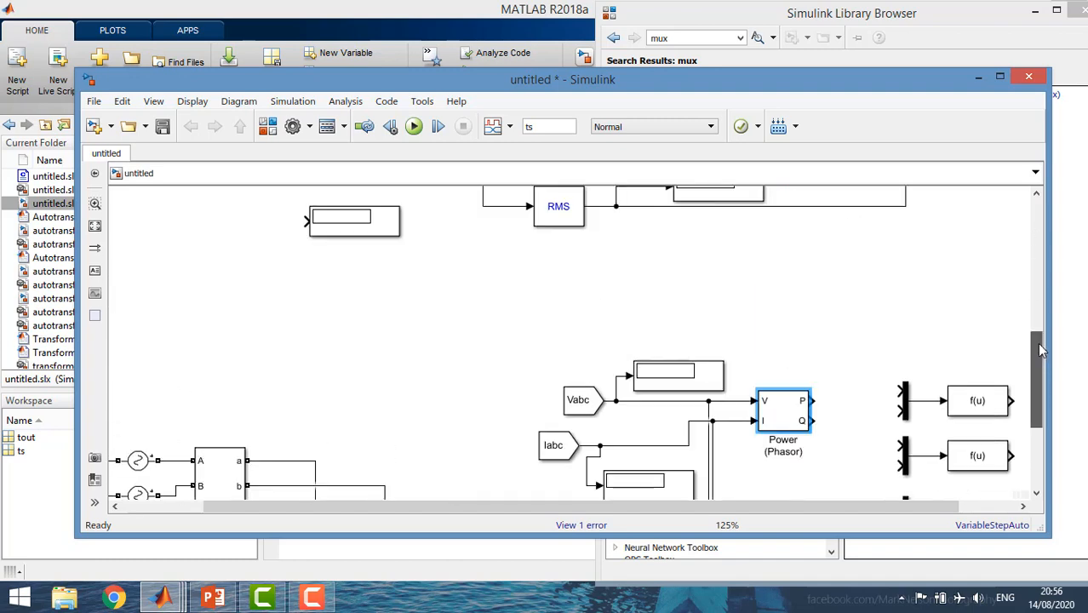
click(705, 384)
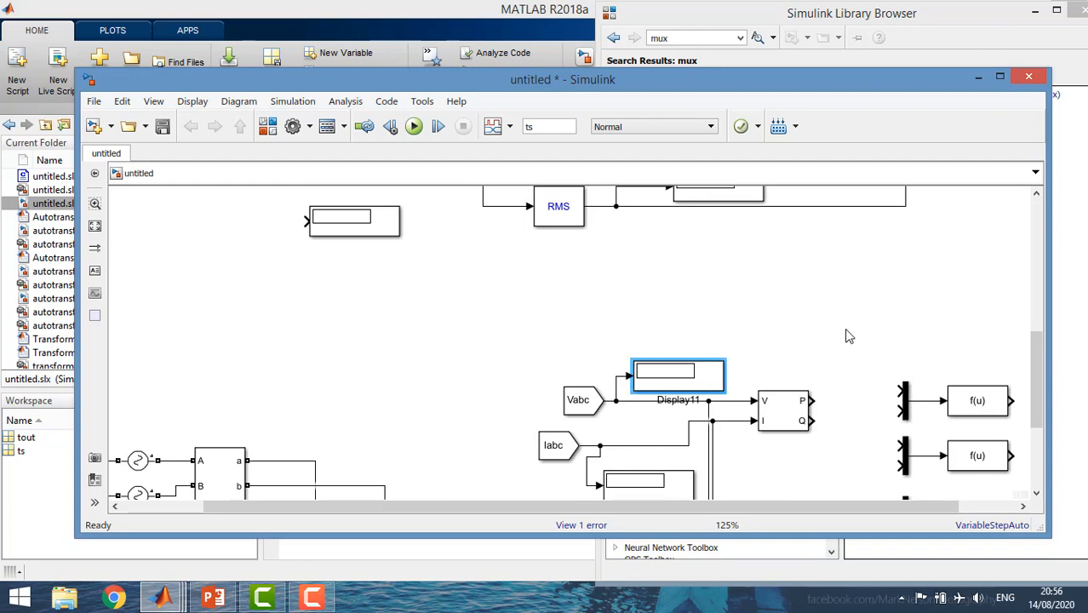
key(ctrl+v)
- Shift the three upper Mux and Fcn pairs to the right to free space beside the Power (Phasor) block
drag(877, 400, 990, 511)
key(Right)
key(Right)
key(Right)
key(Right)
key(Right)
key(Right)
key(Right)
key(Right)
key(Right)
key(Right)
key(Right)
key(Right)
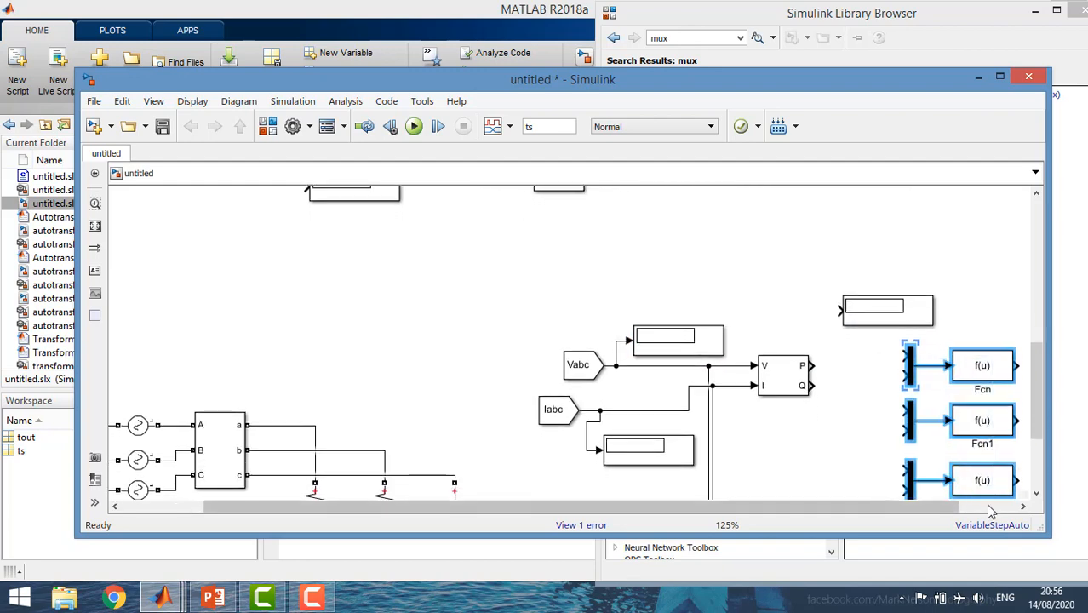
- Connect the Power (Phasor) block's P output to the pasted display and its Q output to another display copy placed below
drag(906, 320, 910, 318)
drag(819, 368, 845, 311)
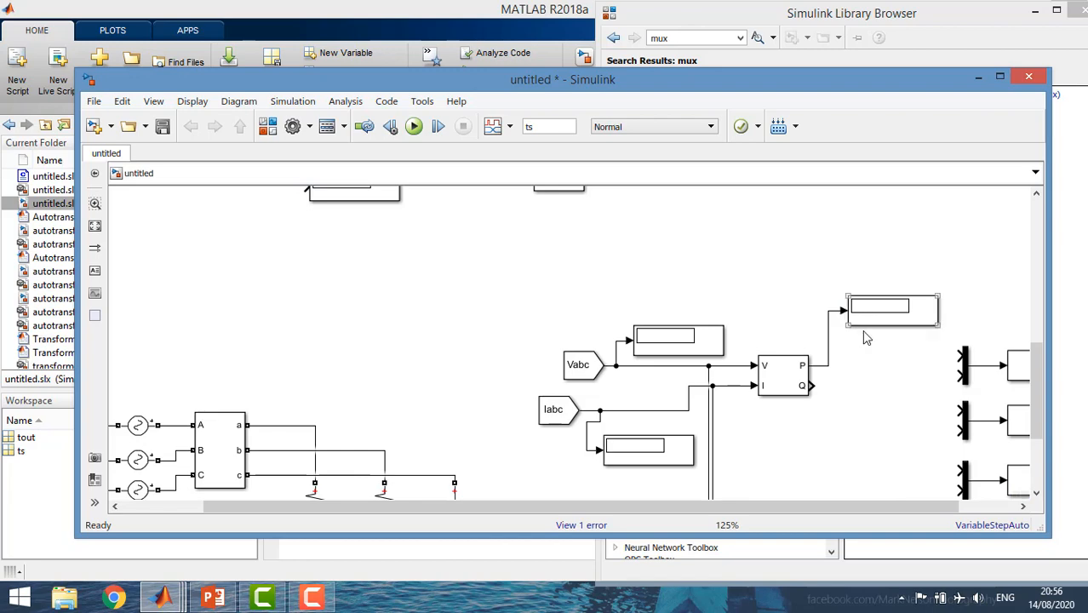
click(829, 453)
key(ctrl+v)
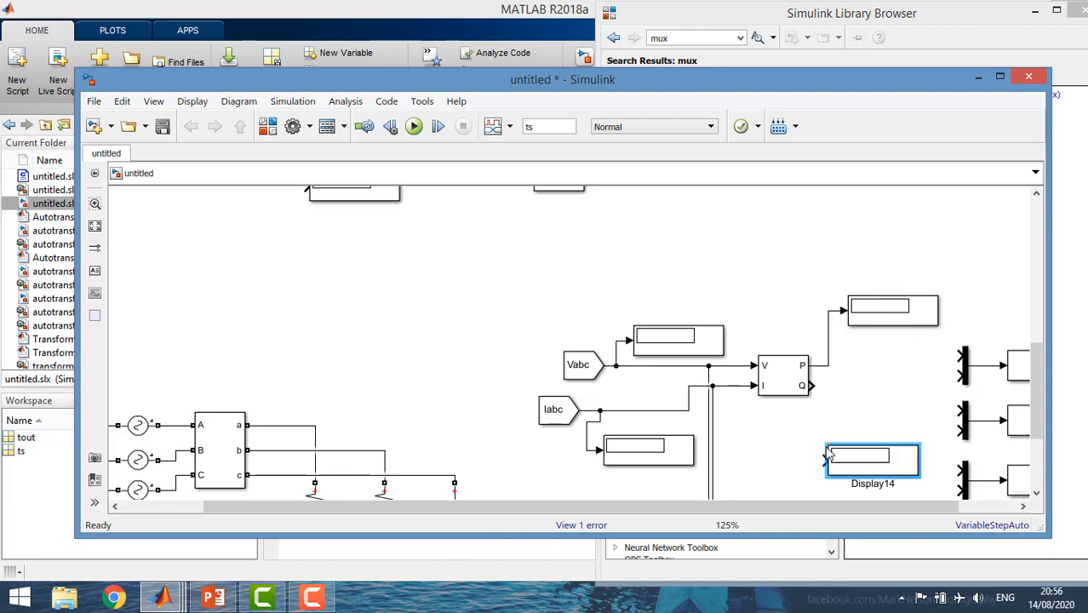
drag(823, 461, 812, 394)
- Add two display copies around the three-phase power block's output lines and connect one to P and the other to Q
drag(1040, 422, 1045, 467)
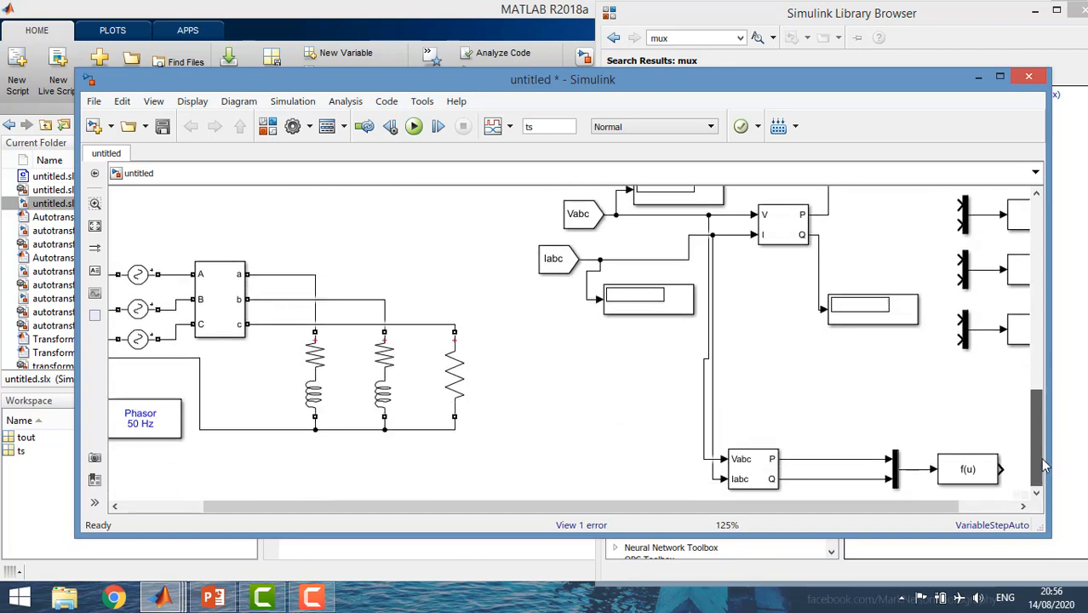
click(760, 484)
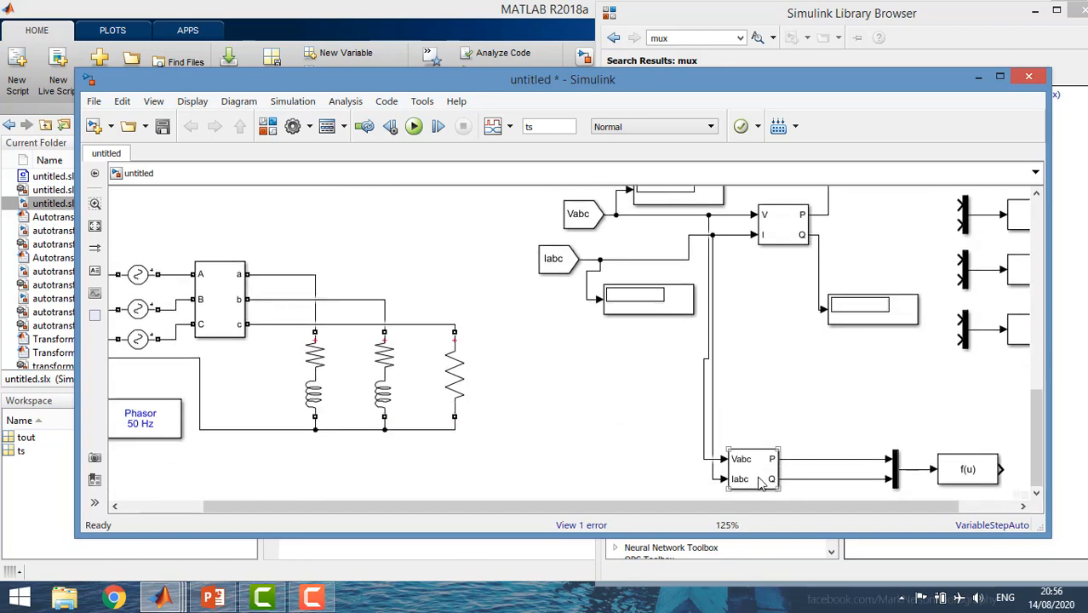
key(ctrl+v)
drag(793, 420, 830, 435)
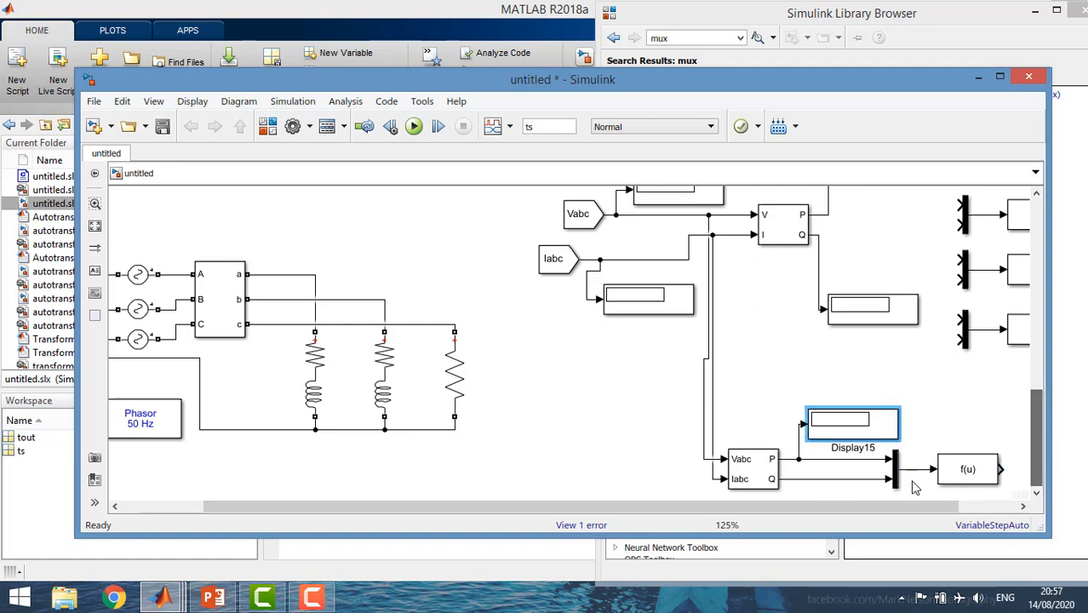
click(841, 489)
key(ctrl+v)
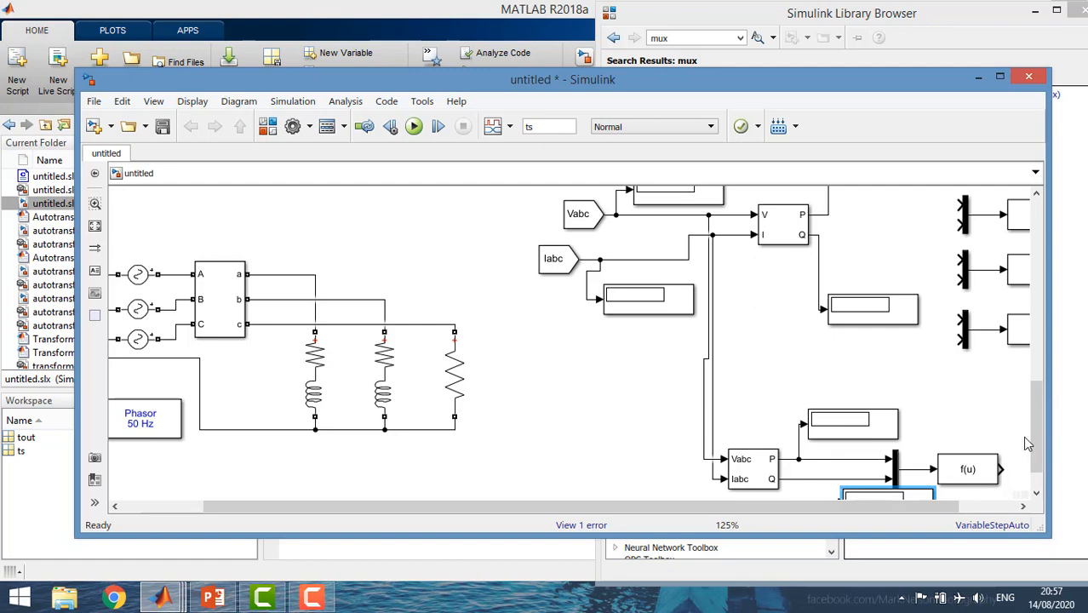
drag(1032, 438, 1030, 460)
drag(899, 464, 865, 474)
drag(805, 467, 793, 435)
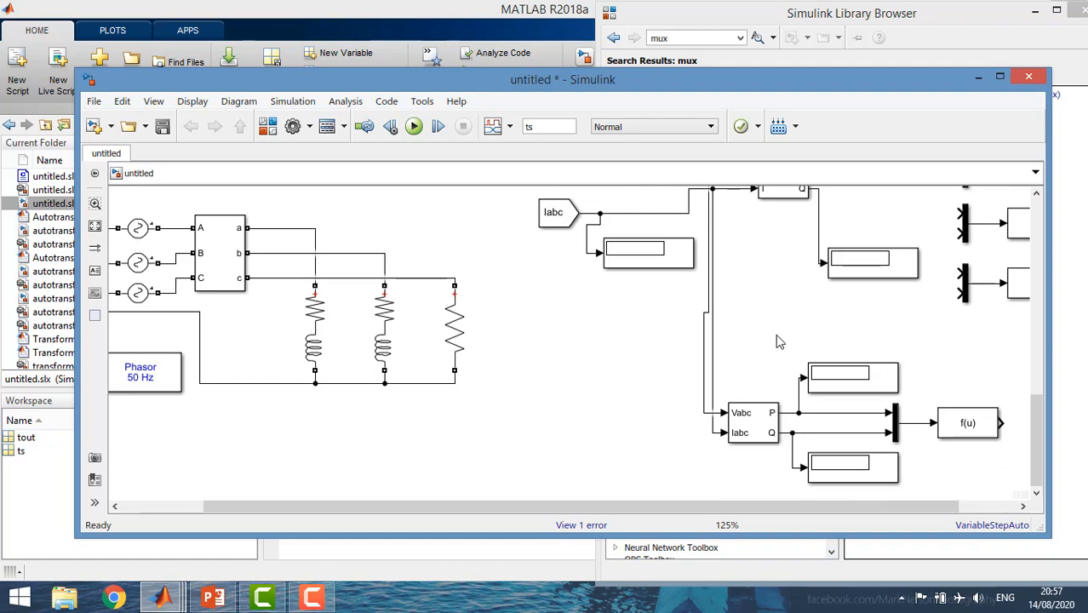
- Add a Demux block from the library browser and place it between the Power (Phasor) block and the Mux blocks
click(160, 601)
click(450, 520)
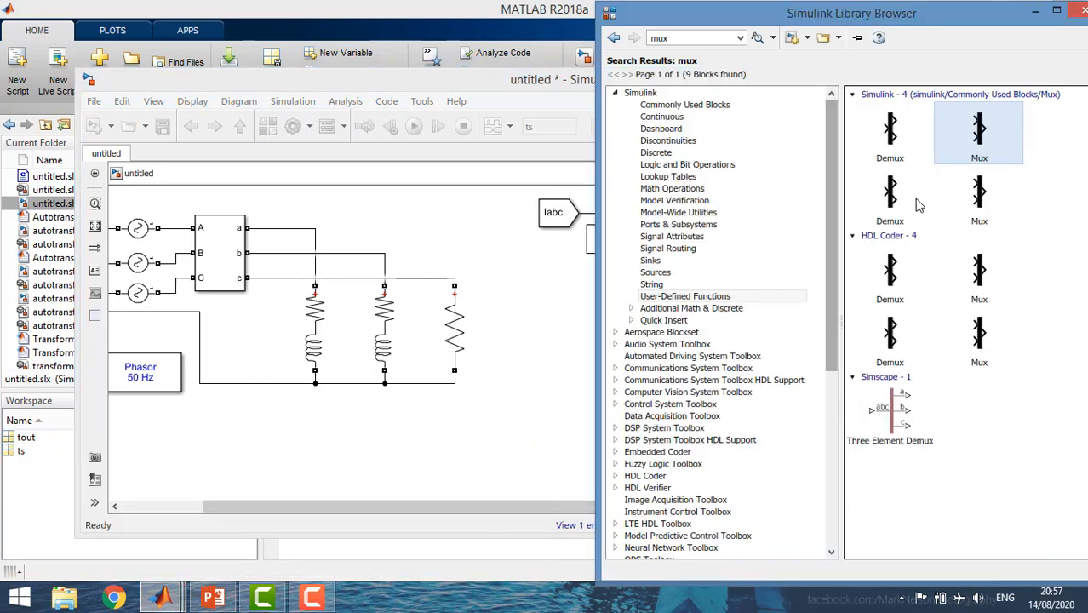
click(891, 194)
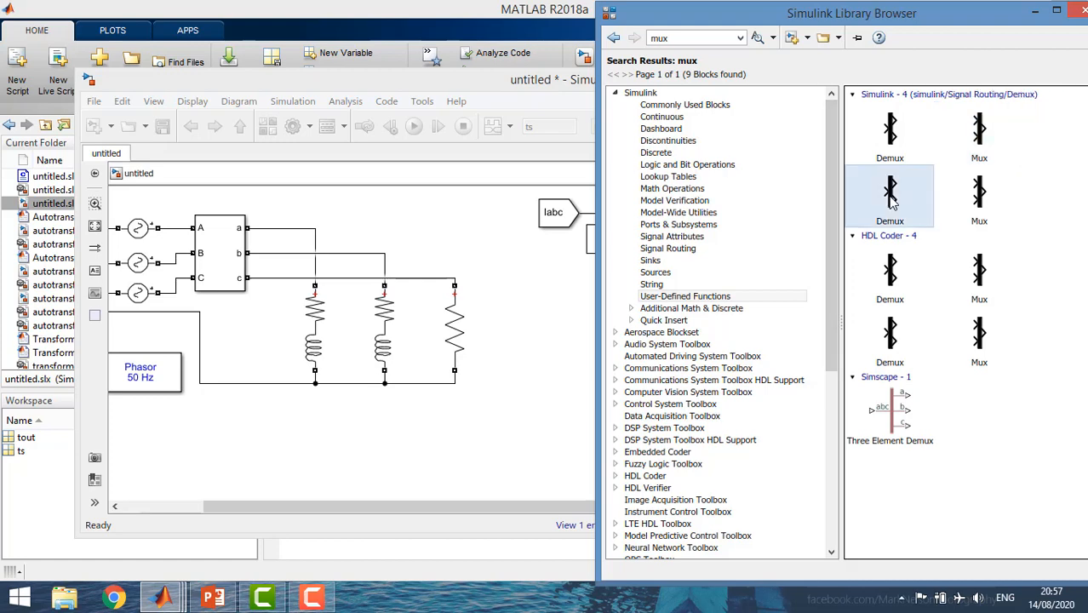
drag(890, 197, 572, 300)
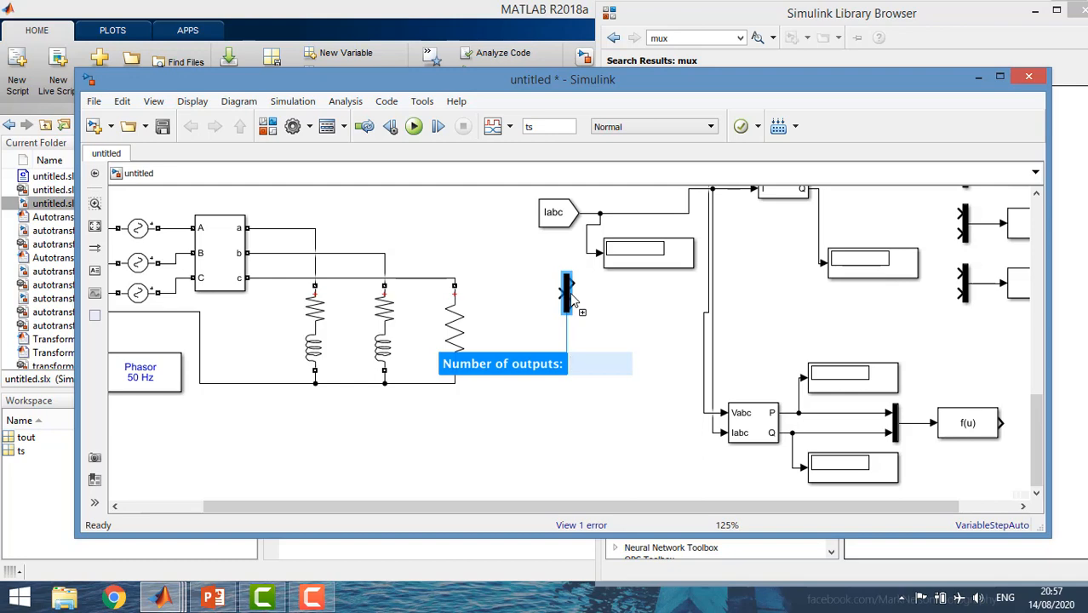
drag(570, 293, 879, 227)
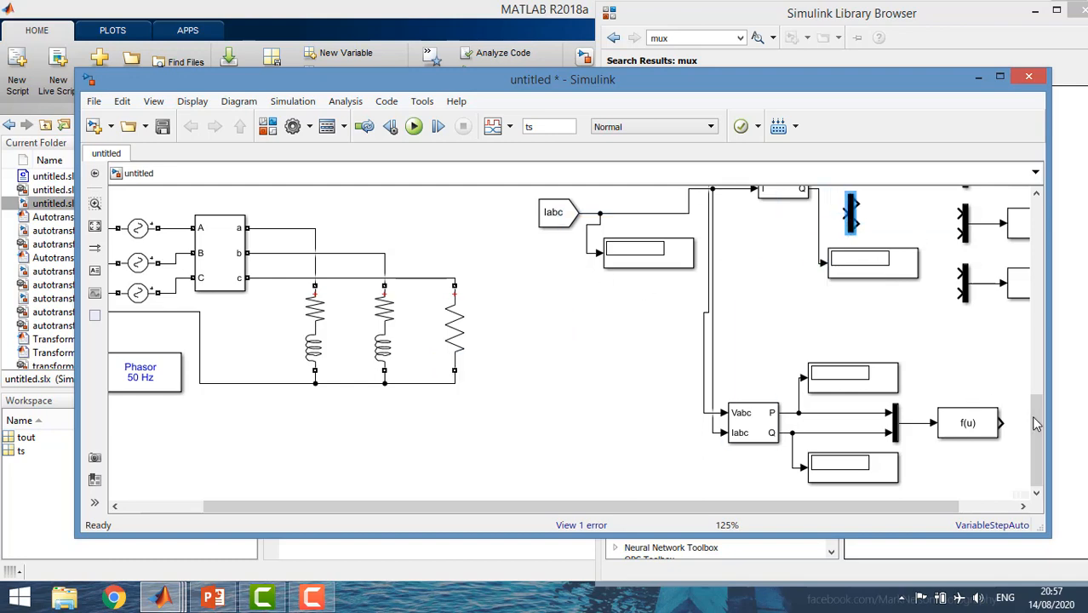
- Set the Demux block's number of outputs to 3
drag(1034, 423, 1031, 370)
double_click(853, 379)
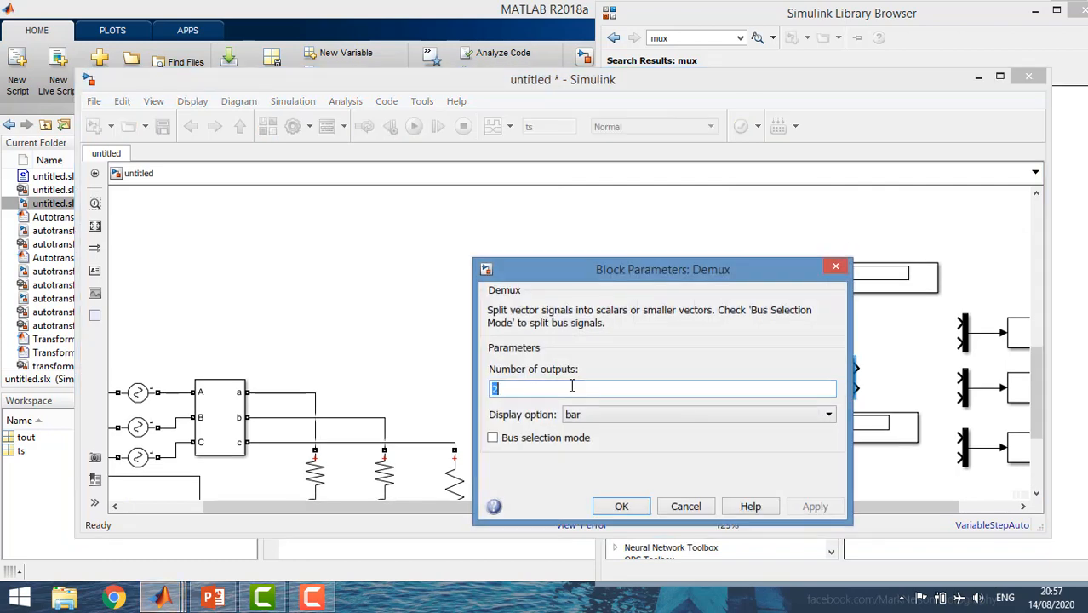
key(BackSpace)
text(3)
key(Return)
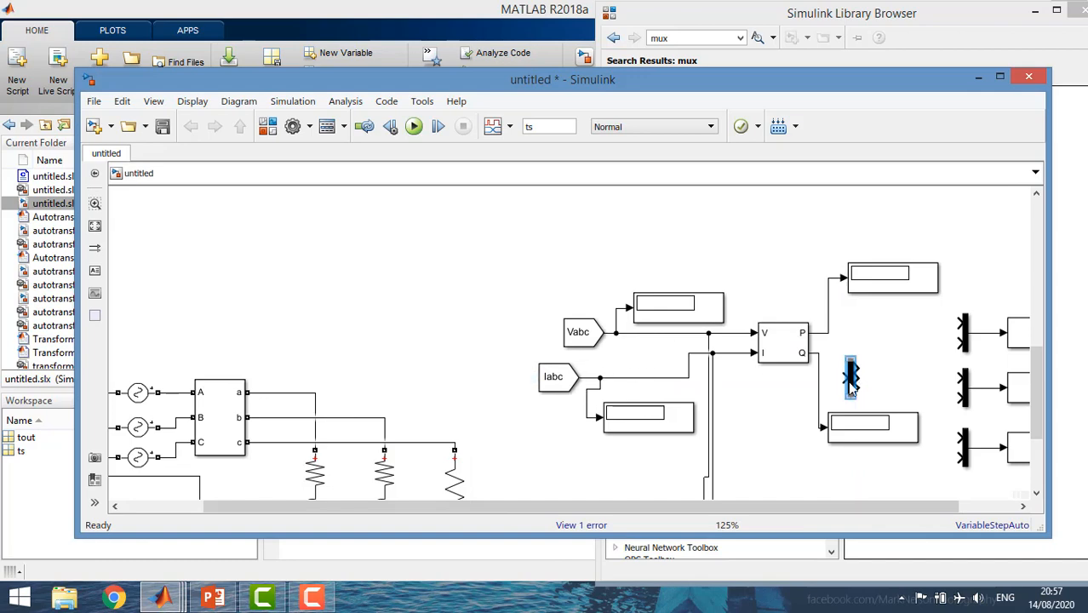
- Duplicate the Demux, feed the two from the P and Q outputs, and wire their first outputs to the top Mux
drag(853, 385, 959, 322)
drag(864, 371, 960, 344)
drag(841, 383, 819, 378)
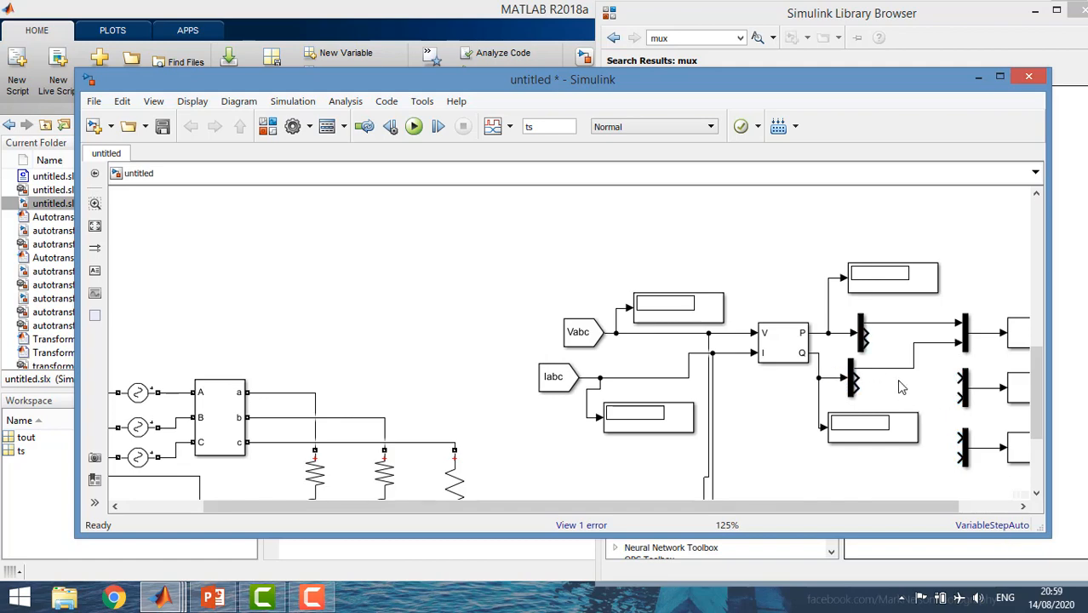
- Connect the second outputs of both Demux blocks to the second Mux and their third outputs to the third Mux
drag(866, 335, 960, 373)
click(862, 345)
drag(869, 343, 960, 439)
click(964, 339)
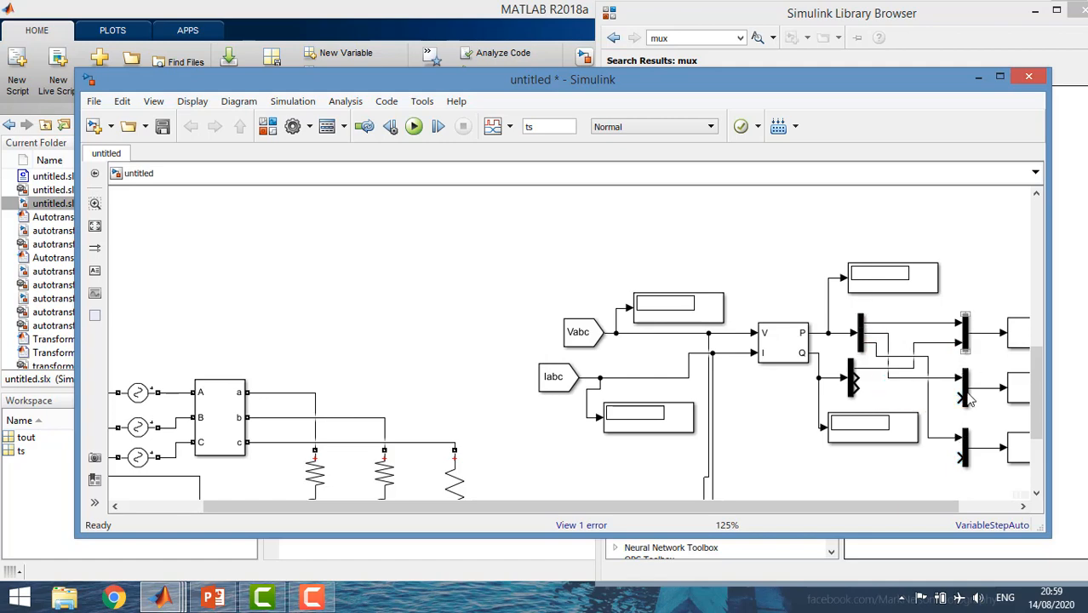
drag(855, 379, 963, 460)
- Place a copy of the Power (Phasor) P display beside the top Fcn block and connect it to the Fcn output
drag(883, 504, 929, 504)
click(860, 281)
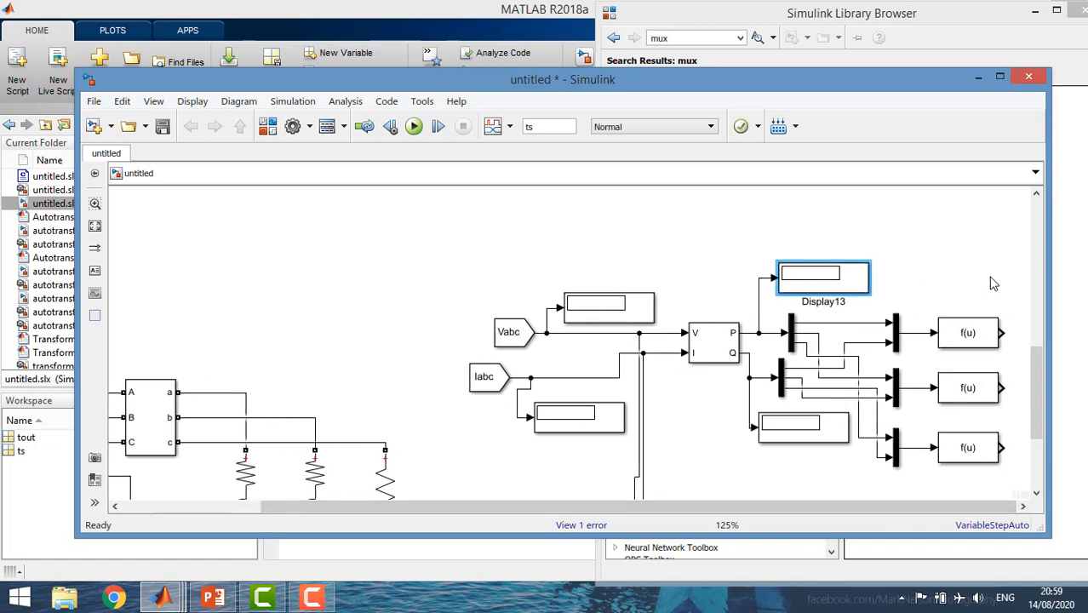
key(ctrl+c)
key(ctrl+v)
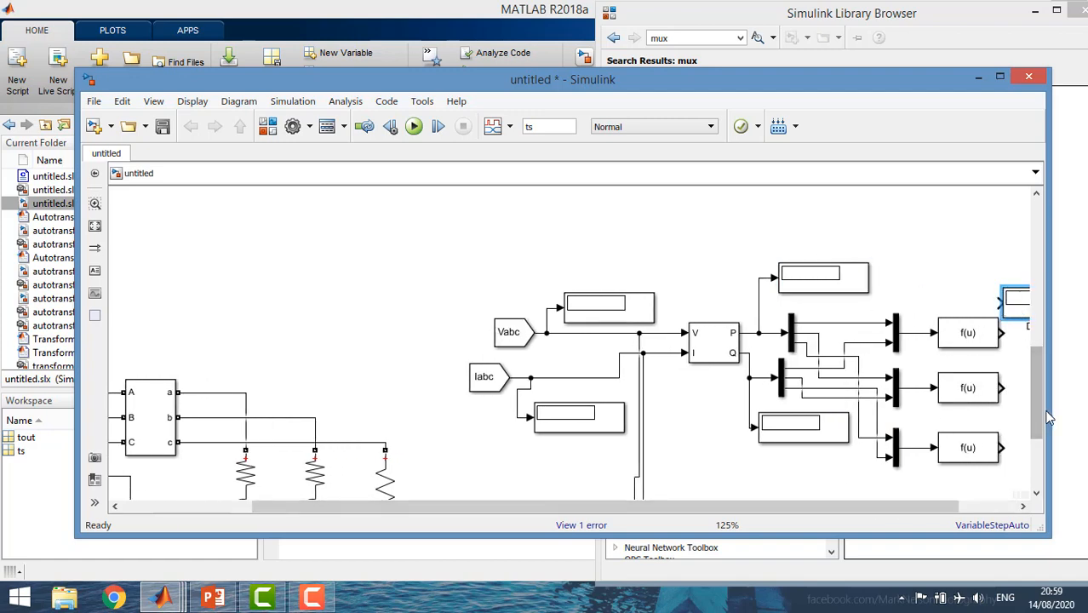
drag(1049, 410, 1054, 409)
drag(922, 506, 984, 505)
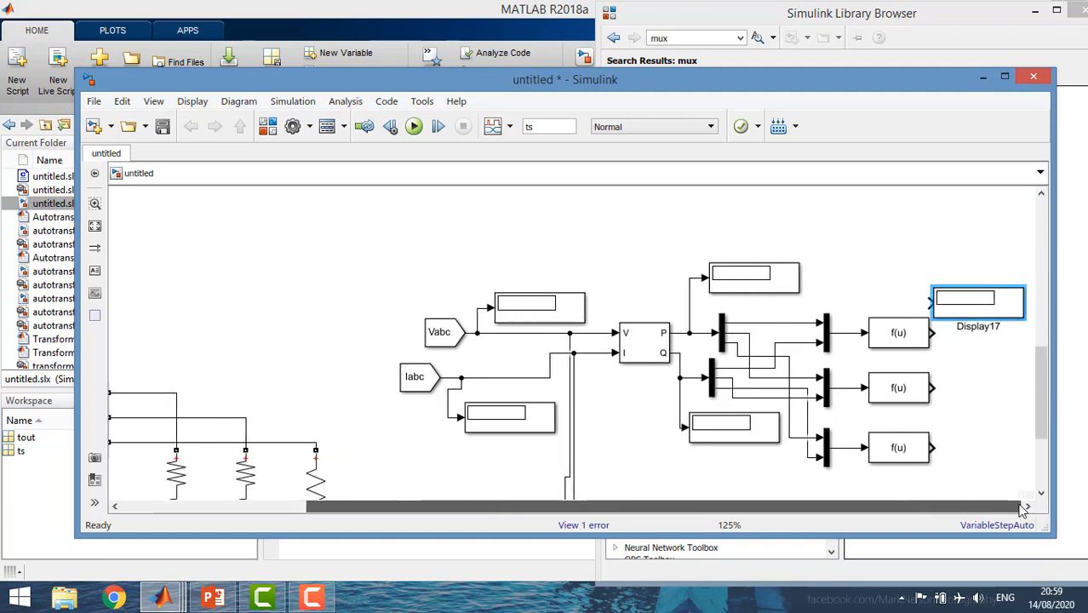
drag(972, 309, 1003, 338)
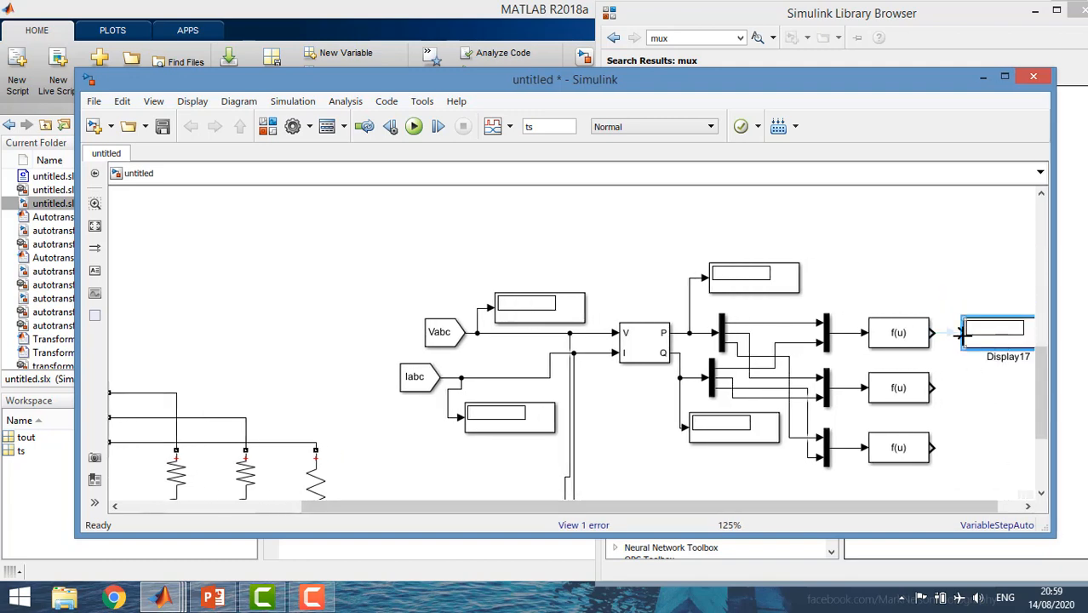
click(956, 336)
- Rename the display on the top Fcn block as PF phase A
double_click(1008, 358)
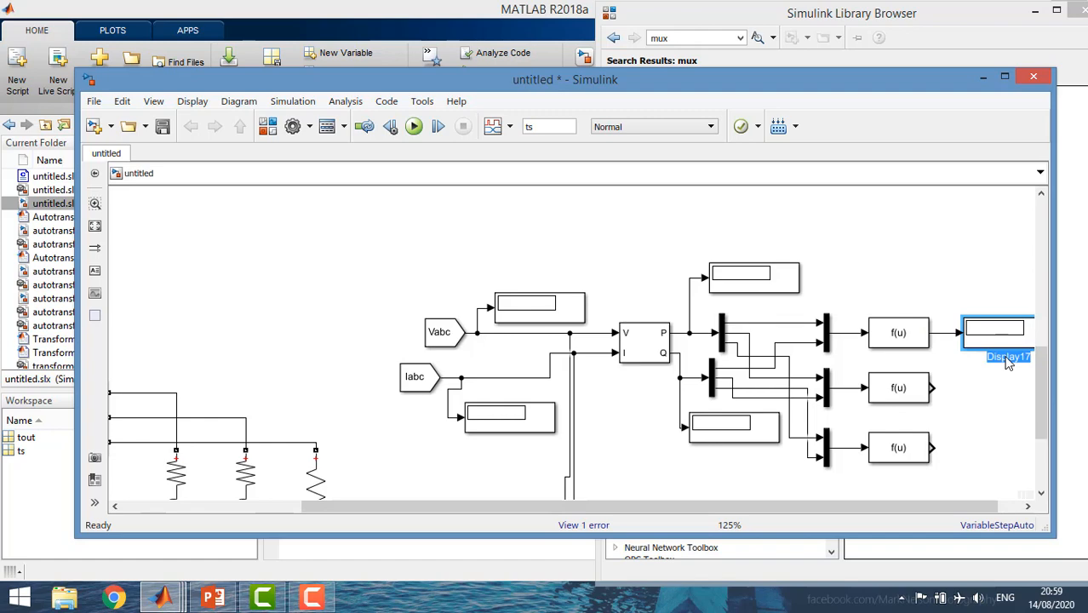
key(BackSpace)
text(PF phase a)
key(BackSpace)
text(A)
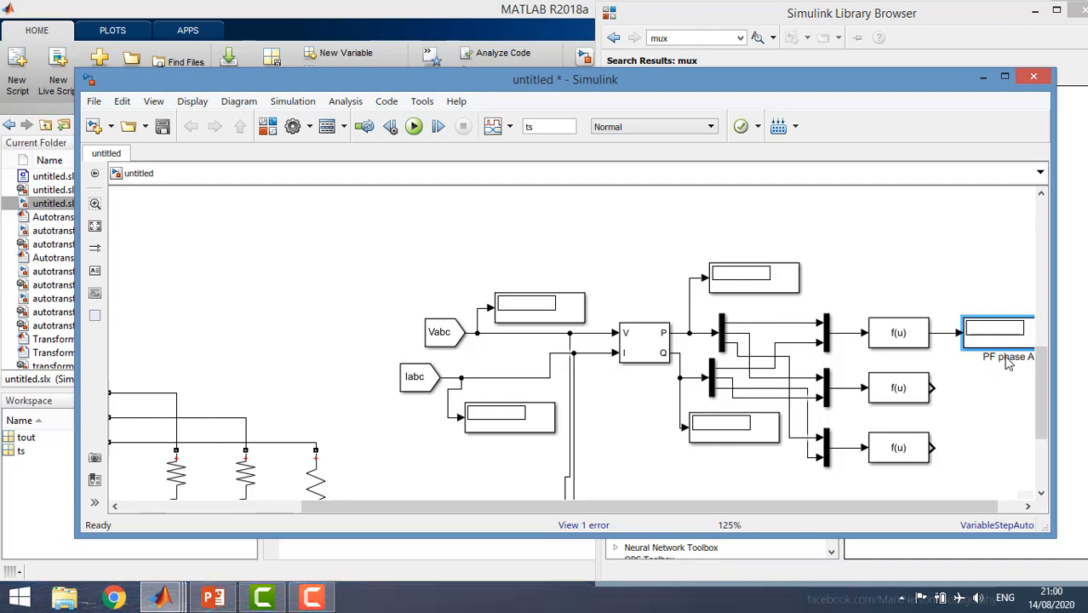
- Duplicate the PF phase A display below it and connect the copy to the second Fcn block's output
drag(910, 508, 946, 506)
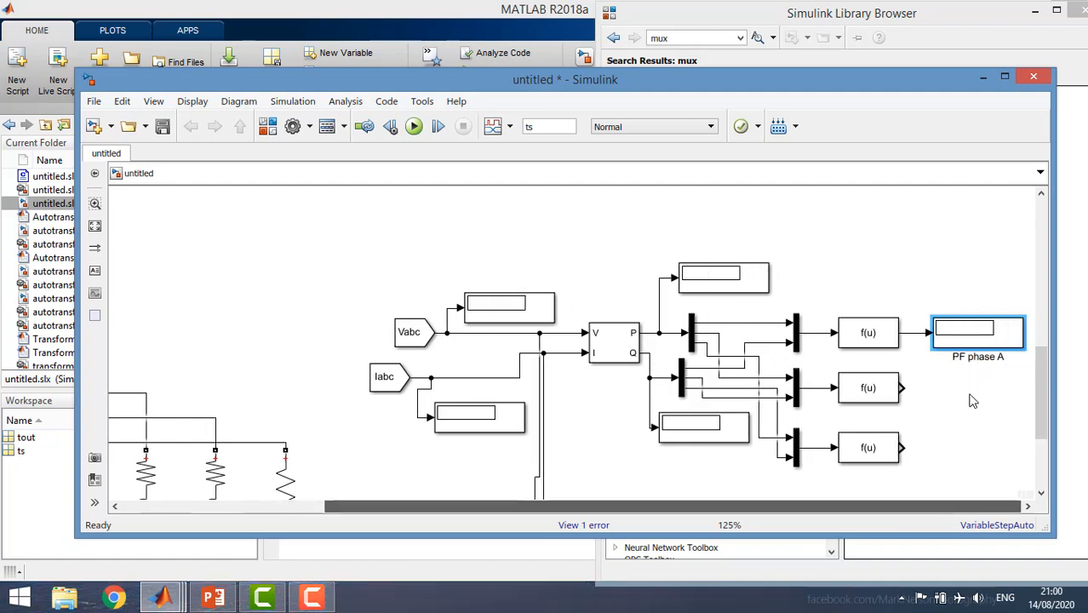
click(971, 351)
drag(971, 353, 946, 393)
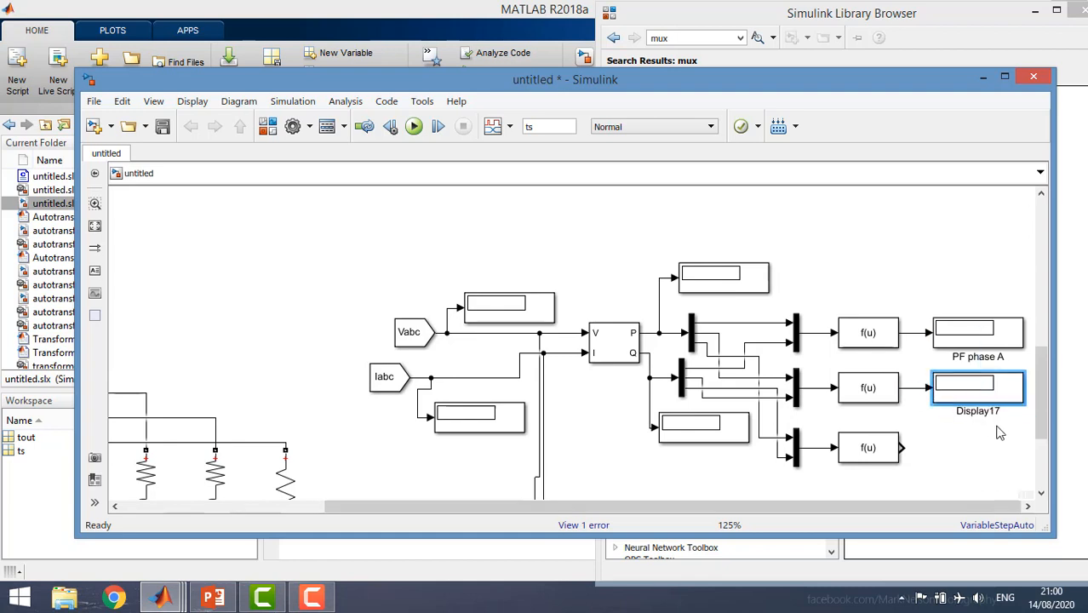
- Reuse the PF phase A label text to rename the second Fcn block's display as PF phase B
double_click(988, 358)
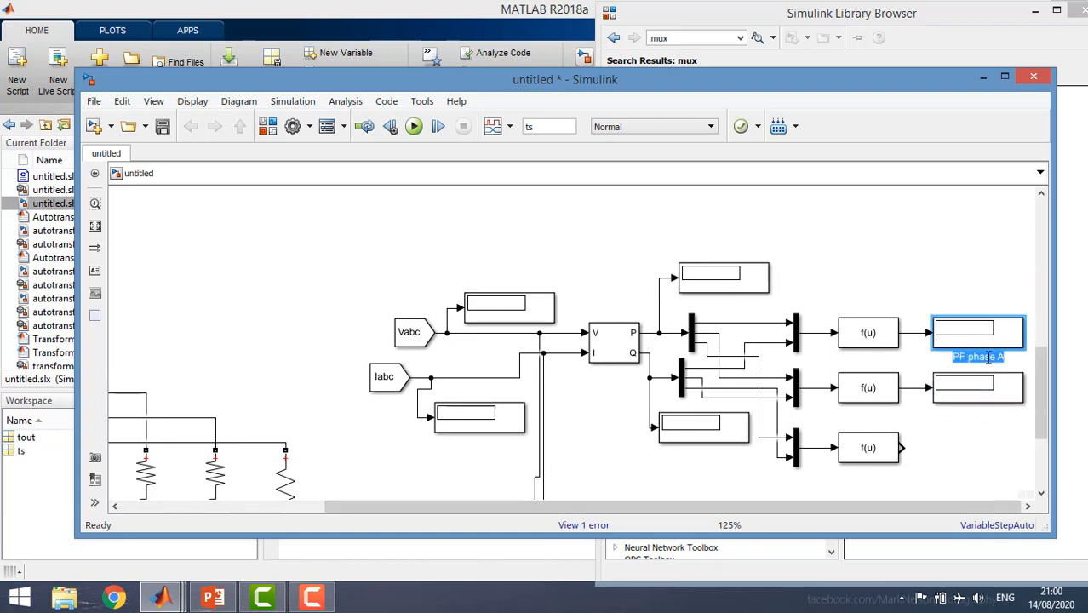
click(975, 401)
double_click(973, 413)
key(ctrl+v)
key(BackSpace)
text(B)
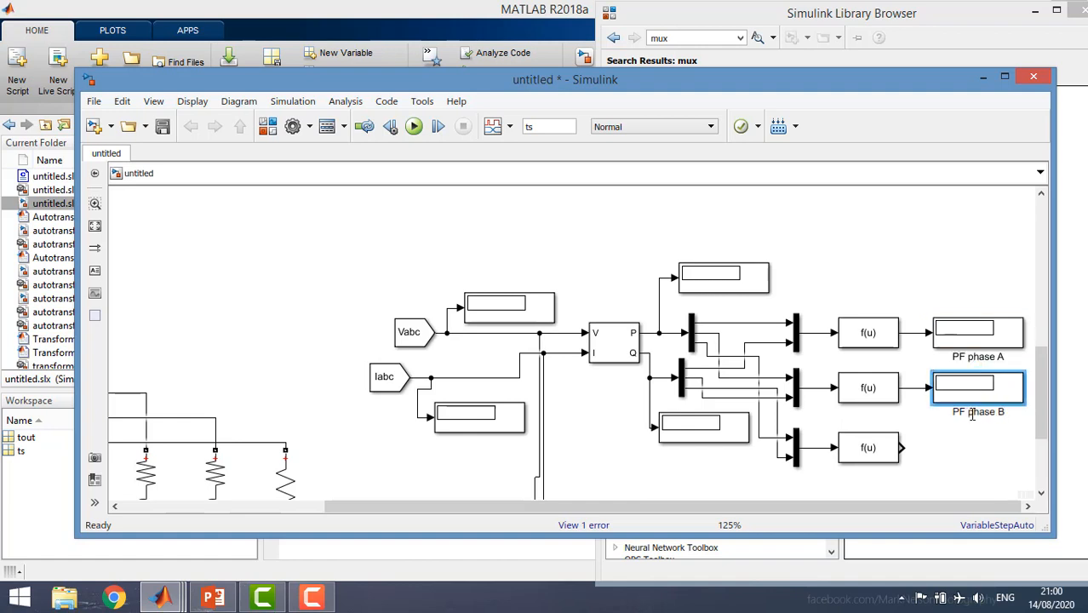
- Place a copy of the power factor display beside the third Fcn block and connect it to the Fcn output
click(964, 445)
key(ctrl+v)
drag(967, 471, 942, 462)
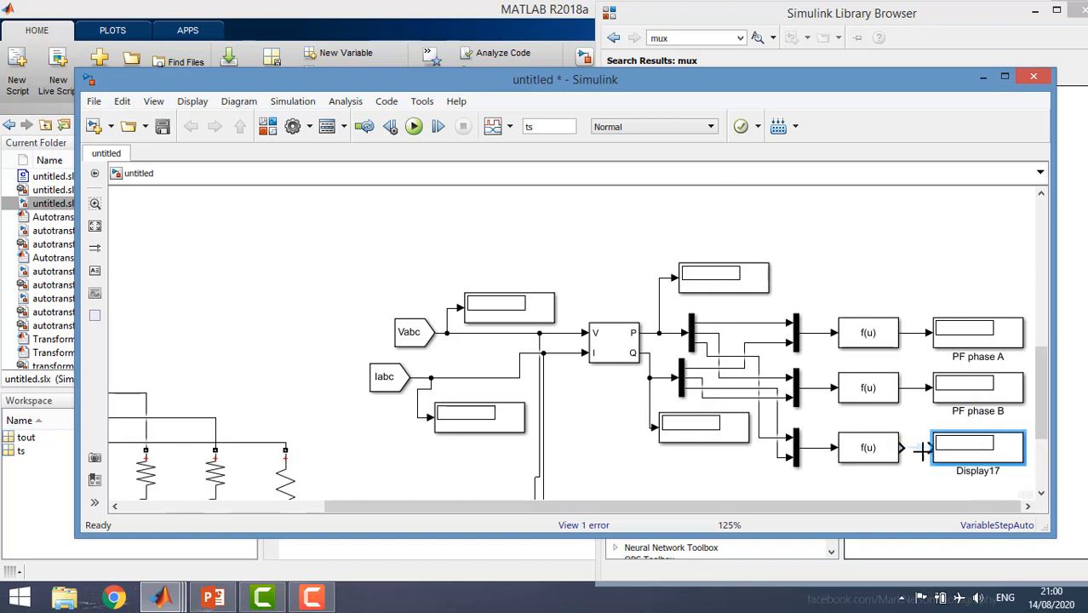
- Reuse the PF phase B label text to rename the third Fcn block's display as PF phase C
double_click(987, 413)
key(ctrl+a)
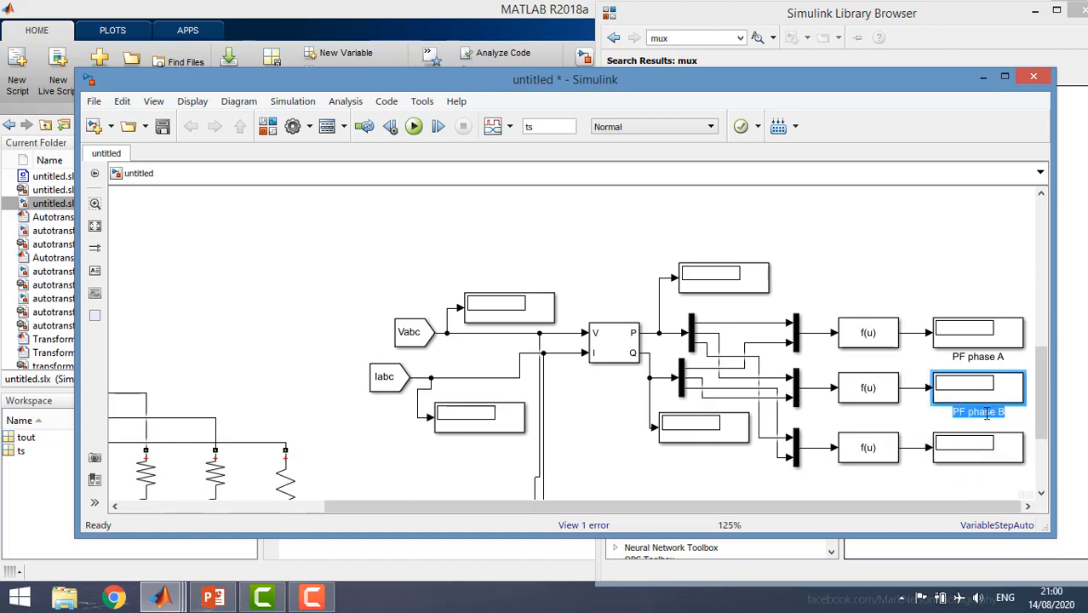
click(976, 473)
double_click(975, 474)
key(ctrl+v)
key(BackSpace)
text(C)
click(894, 267)
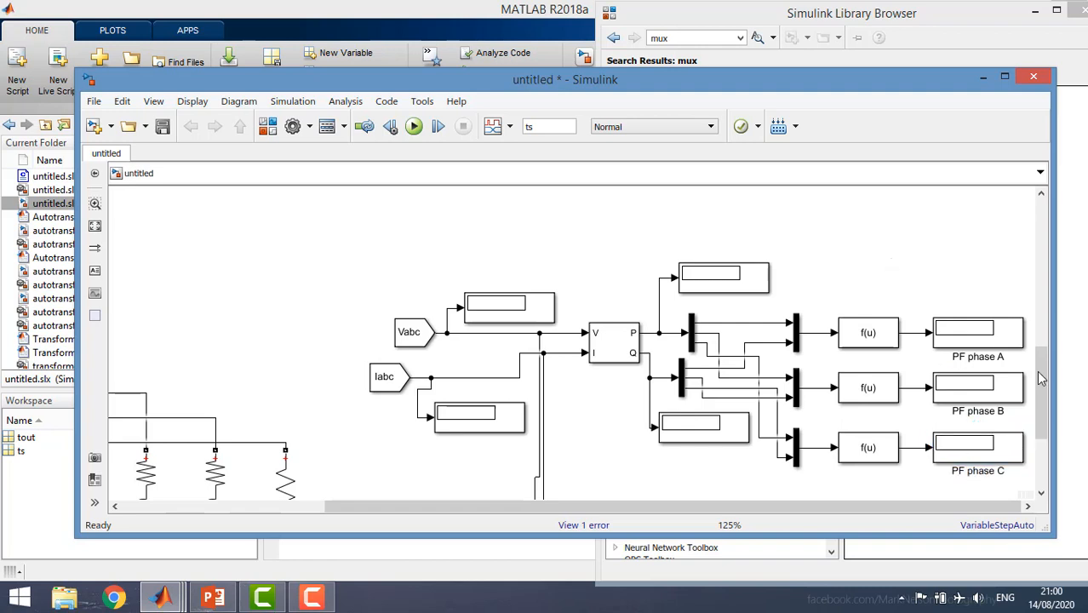
- Spread out the per-phase P, Q and Vabc displays and align the Vabc From block above the Iabc one
drag(1041, 377, 1053, 432)
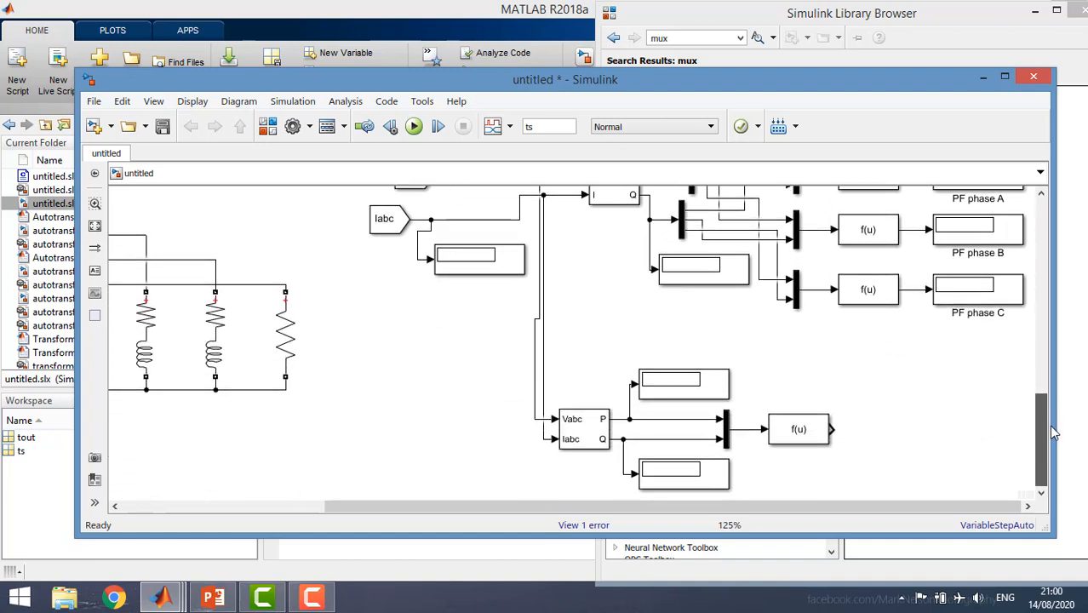
drag(715, 288, 723, 311)
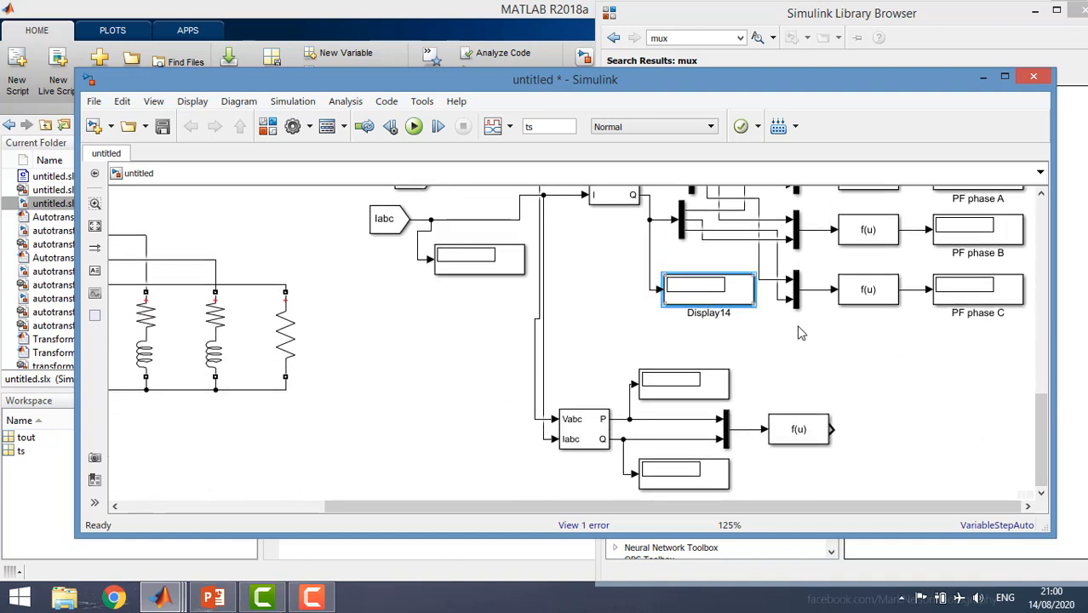
drag(1037, 416, 1033, 366)
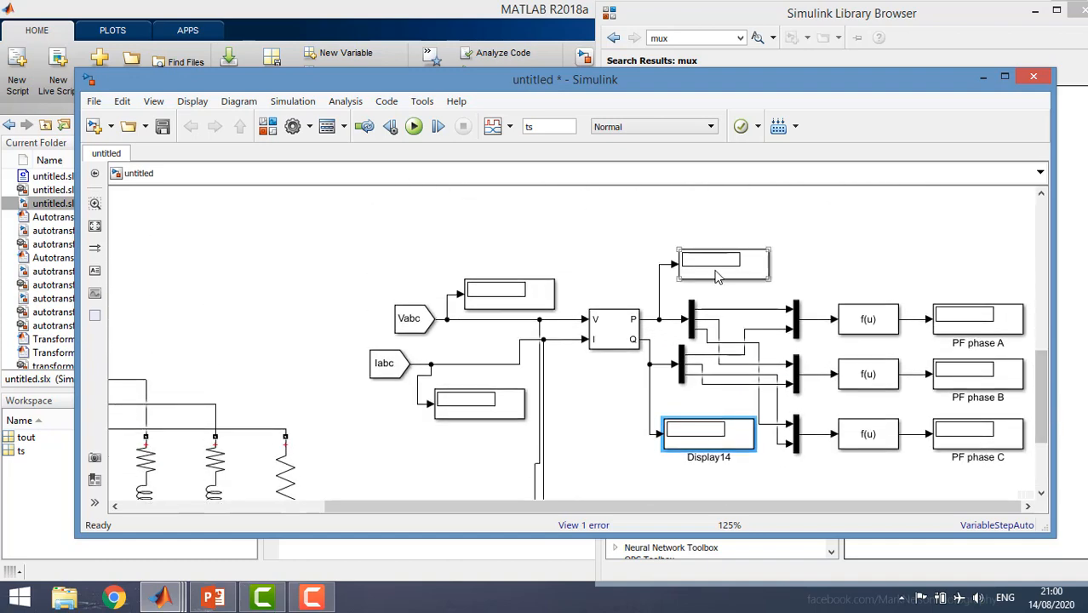
drag(718, 266, 718, 239)
drag(1036, 394, 1037, 428)
drag(473, 210, 464, 205)
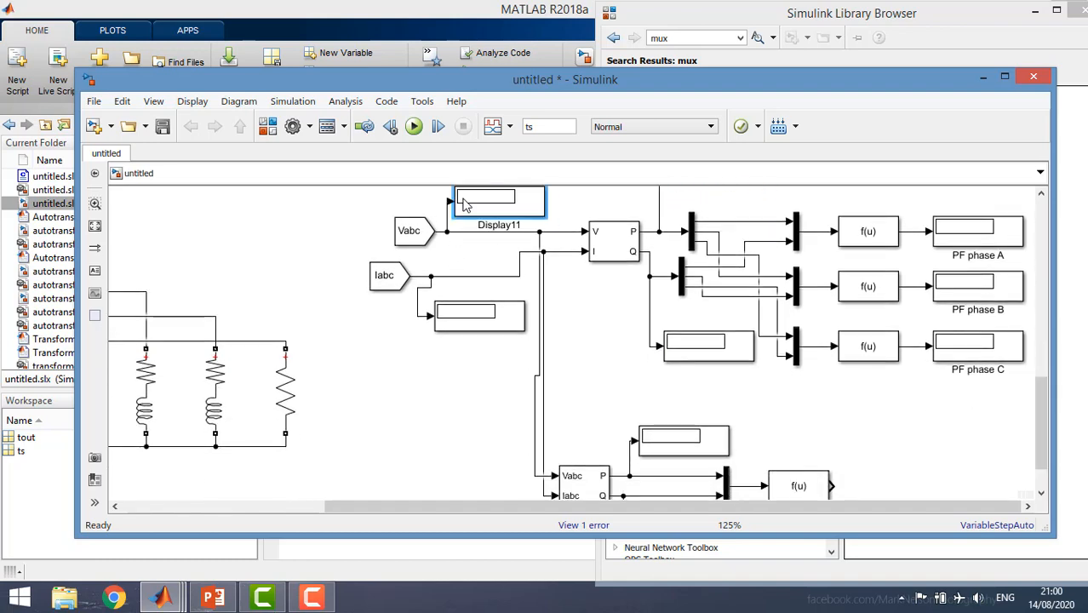
drag(408, 231, 383, 230)
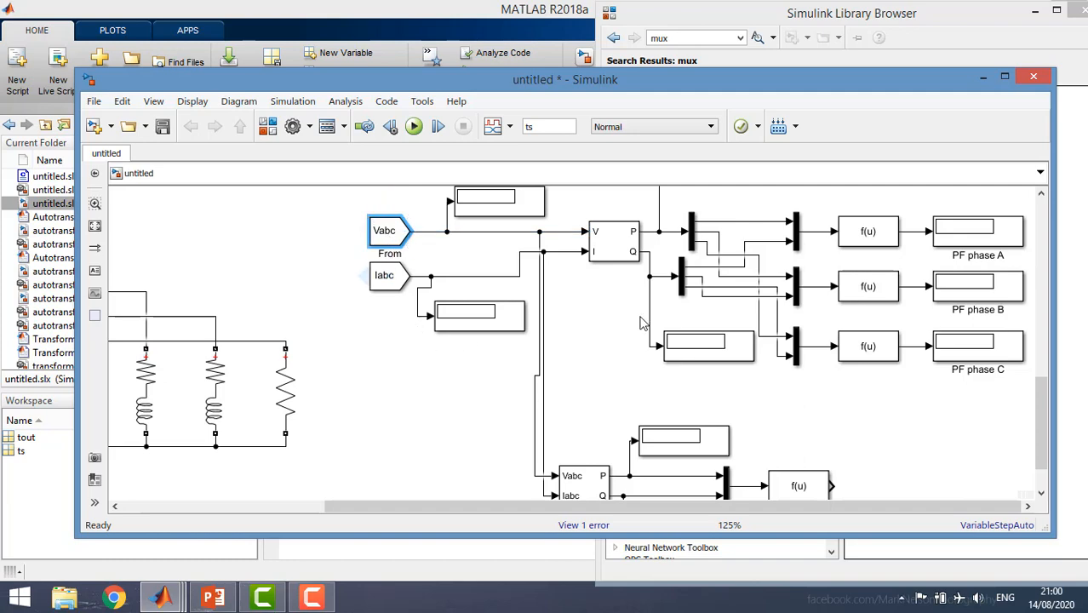
- Place another display copy beside the total-power Fcn block and connect it to the Fcn output
scroll(1025, 422, down, 2)
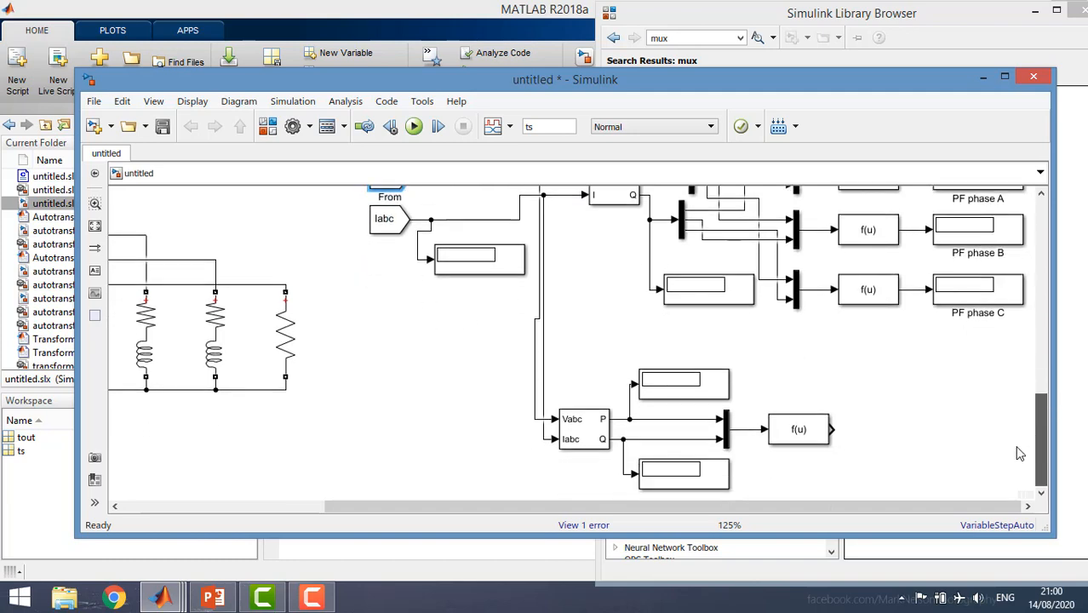
click(882, 437)
key(ctrl+v)
drag(901, 456, 877, 427)
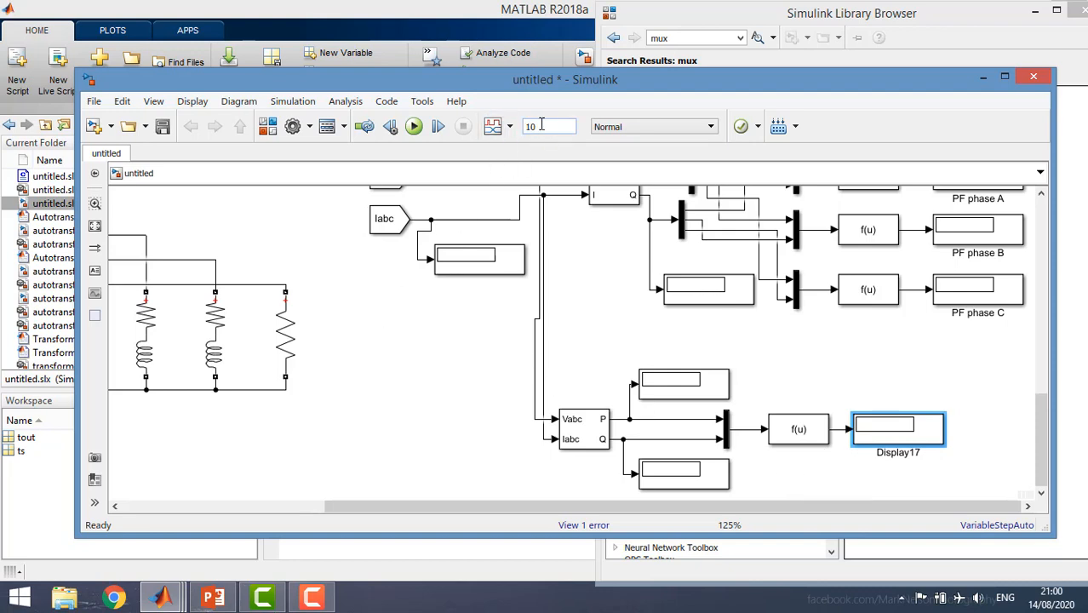
- Set the simulation stop time to 10, run the model and bring the result displays into view
drag(395, 509, 192, 475)
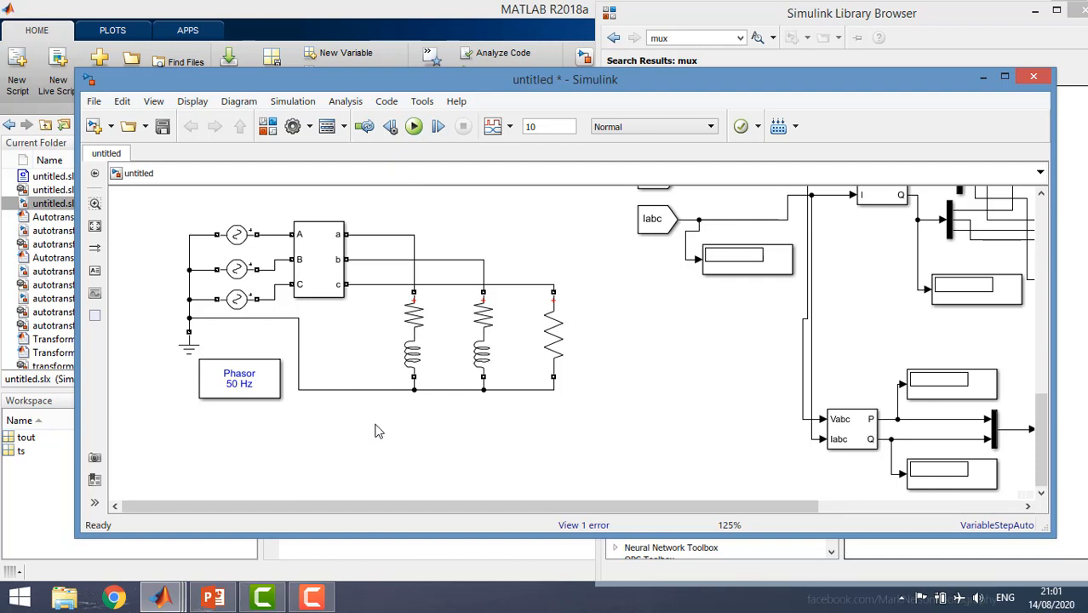
click(413, 127)
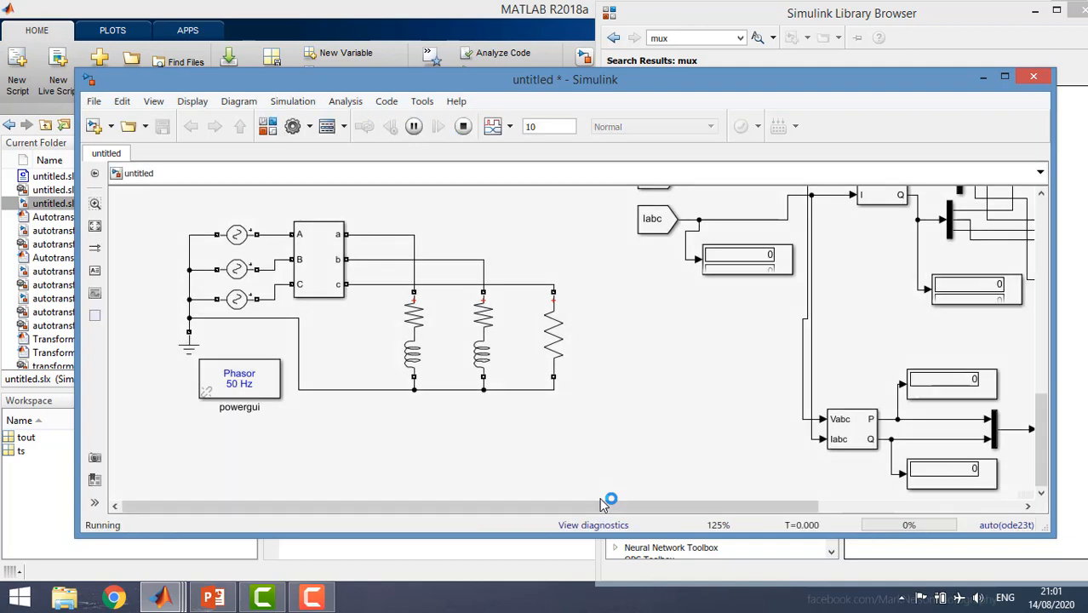
drag(599, 509, 786, 494)
scroll(729, 409, down, 1)
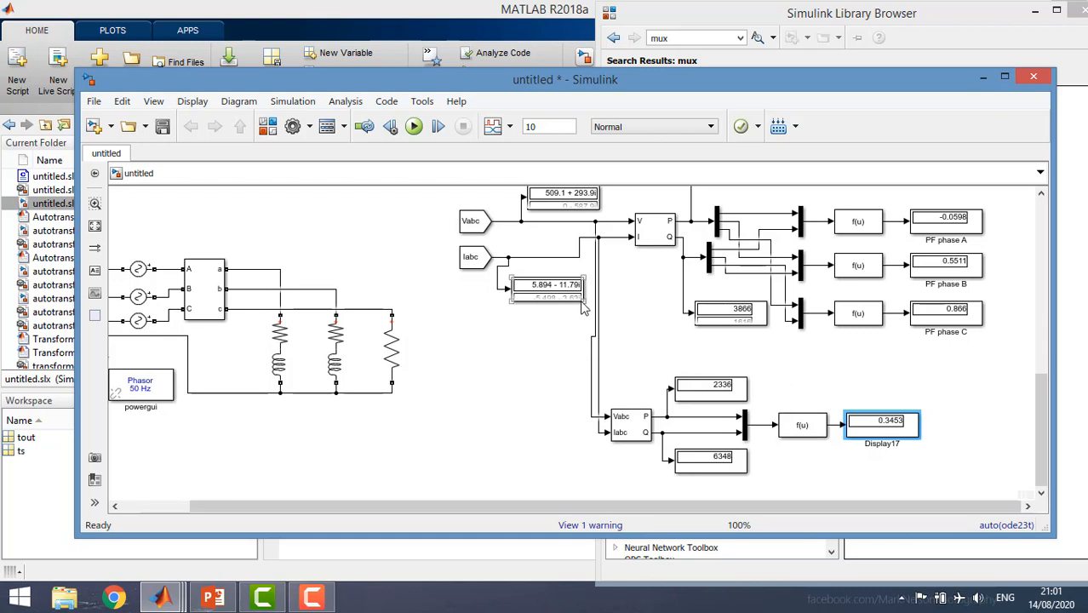
- Enlarge the Iabc and Vabc displays so each shows all three phase values
drag(583, 307, 581, 336)
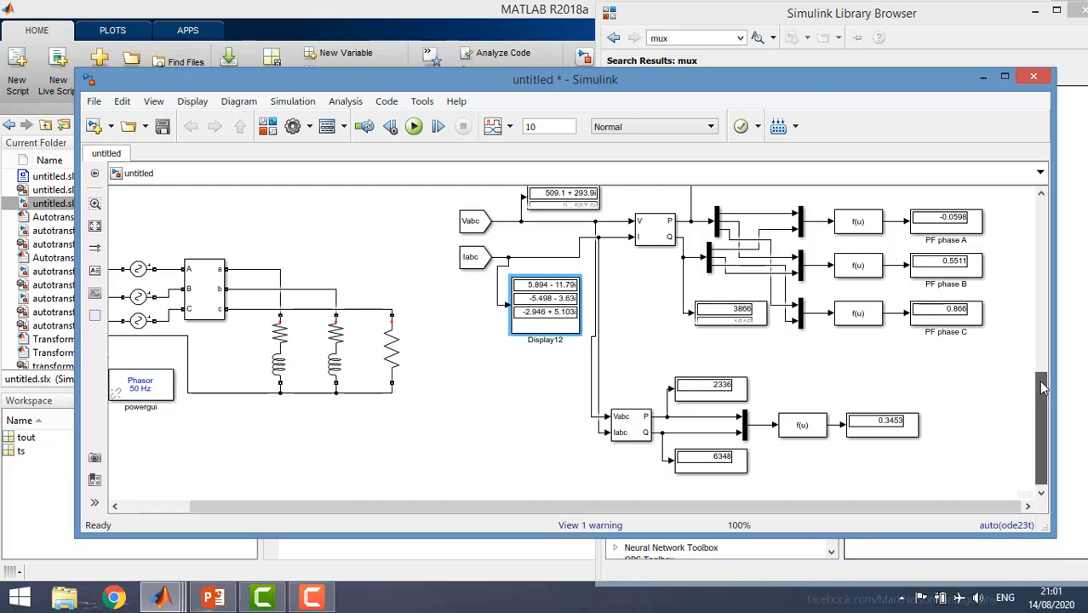
scroll(1043, 394, up, 3)
click(576, 296)
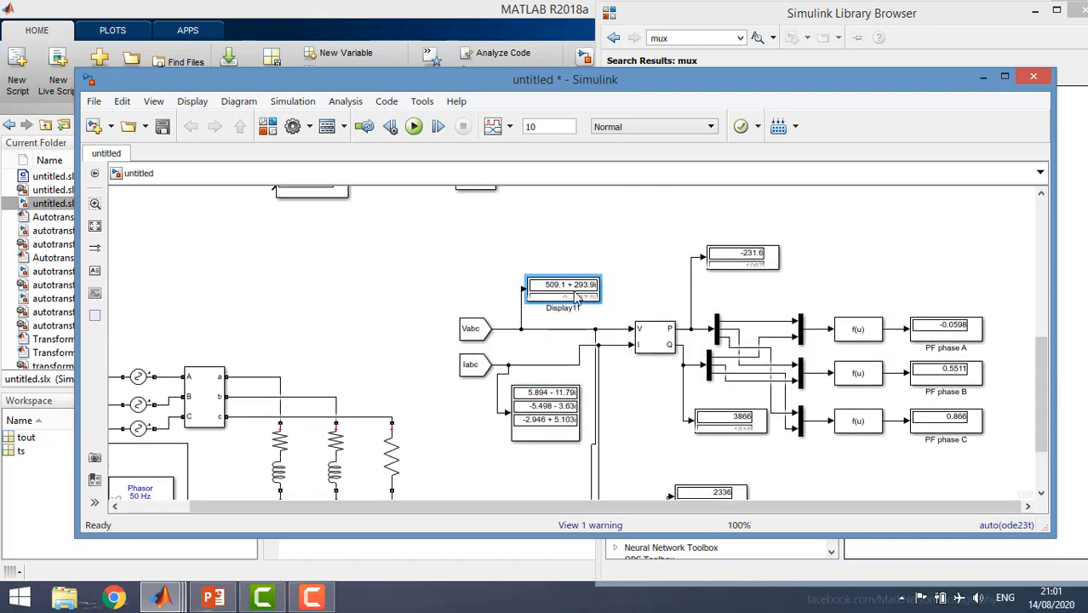
drag(600, 278, 605, 247)
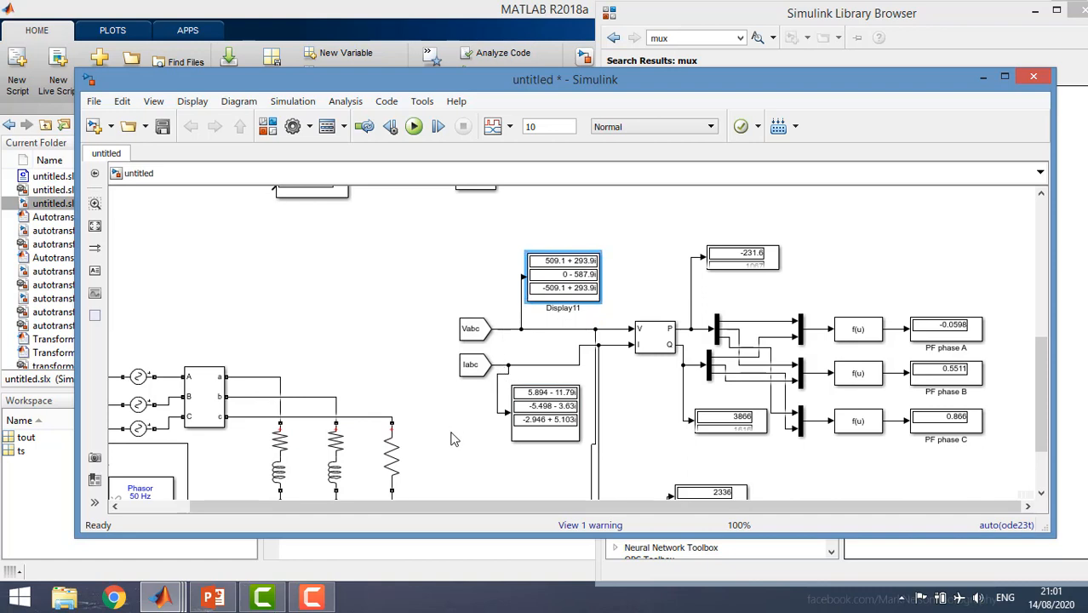
- Enlarge the per-phase P and Q displays so each shows all three phase values
click(767, 260)
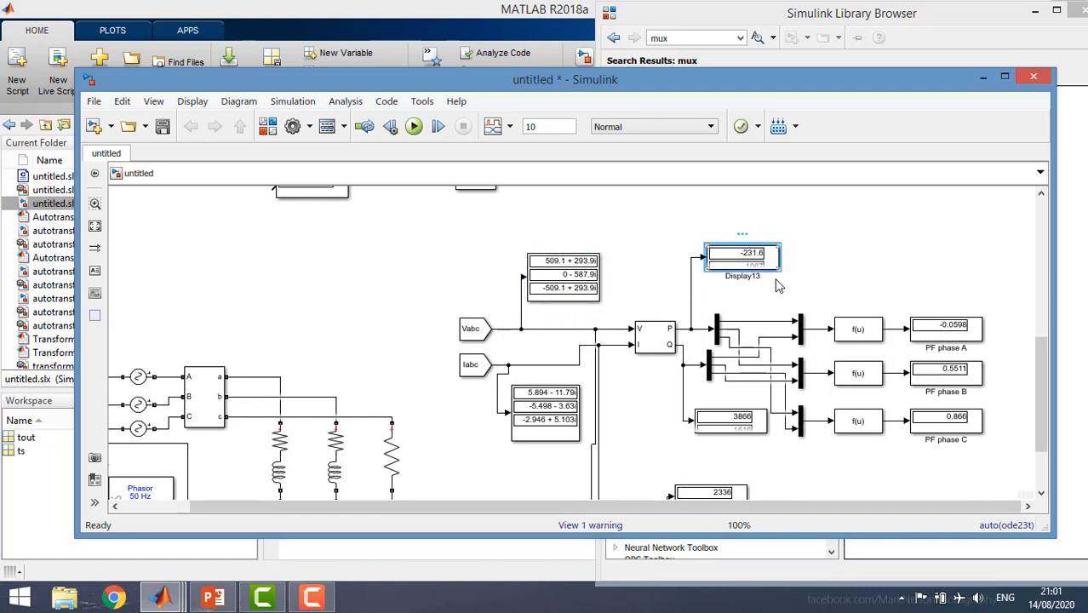
drag(780, 271, 780, 294)
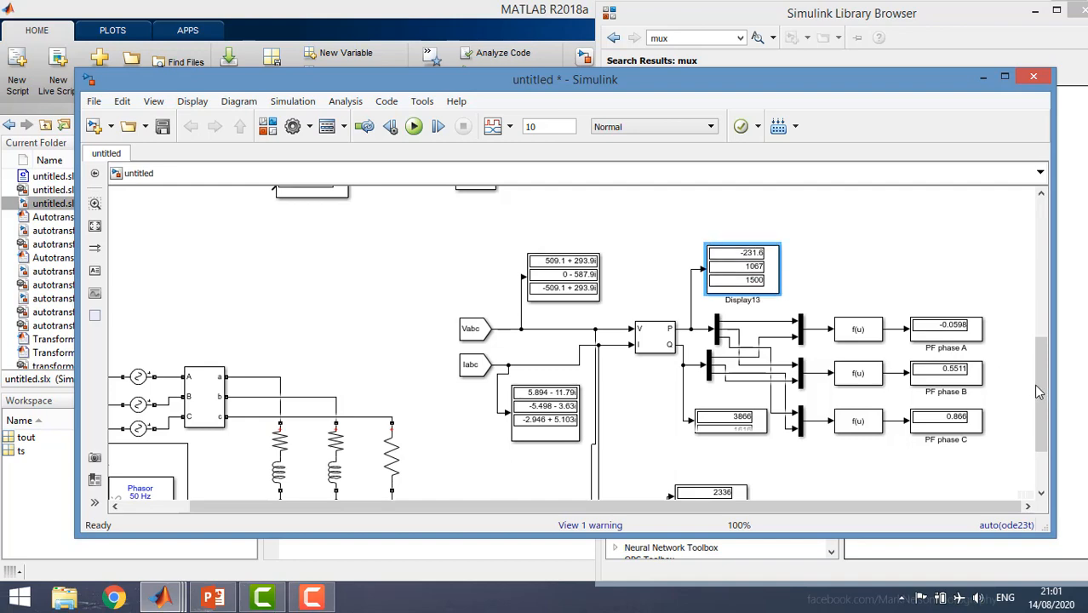
drag(1039, 387, 1044, 412)
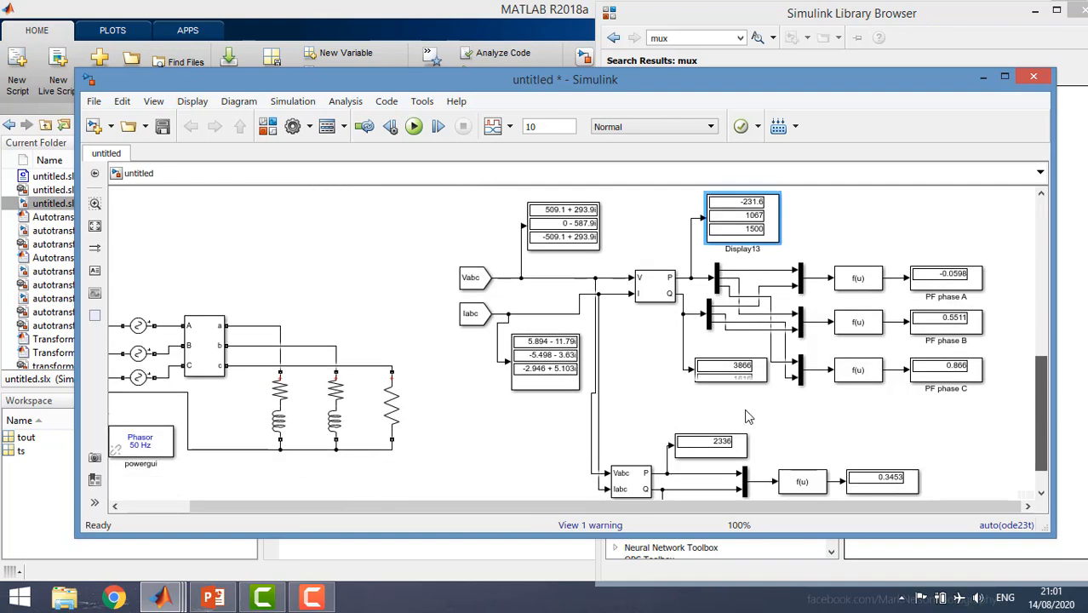
click(747, 375)
drag(762, 380, 773, 414)
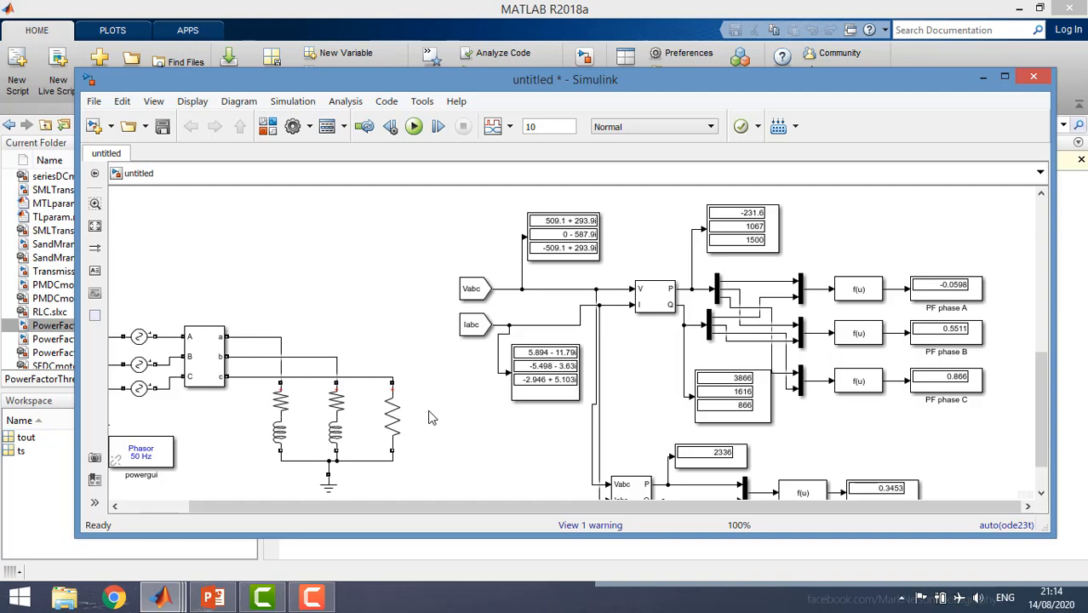
- Review the per-phase P and Q displays and inspect the phase A voltage source's parameters without changing them
click(752, 239)
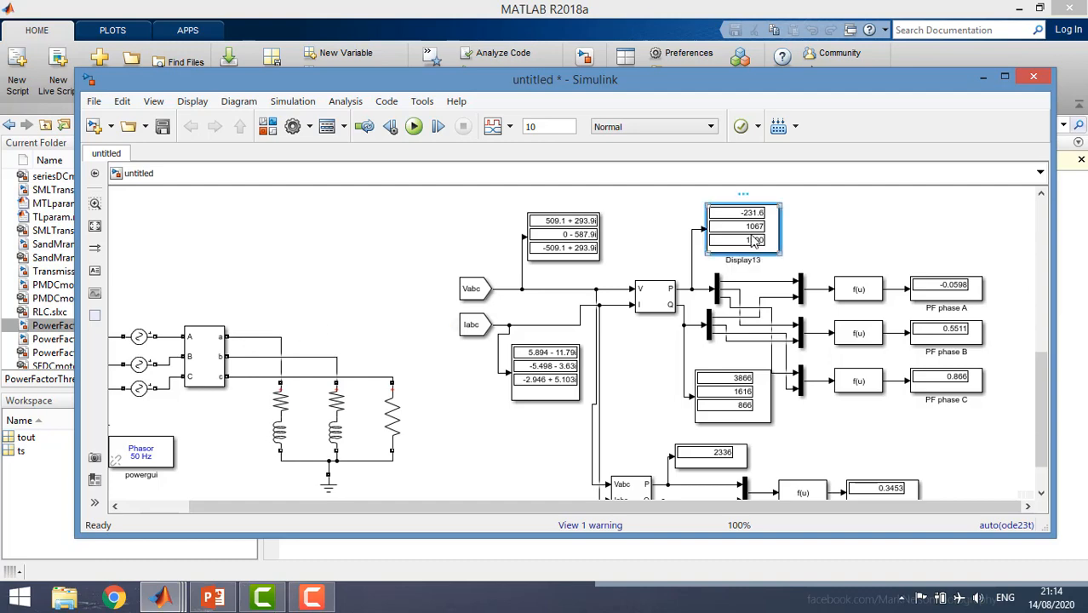
click(737, 387)
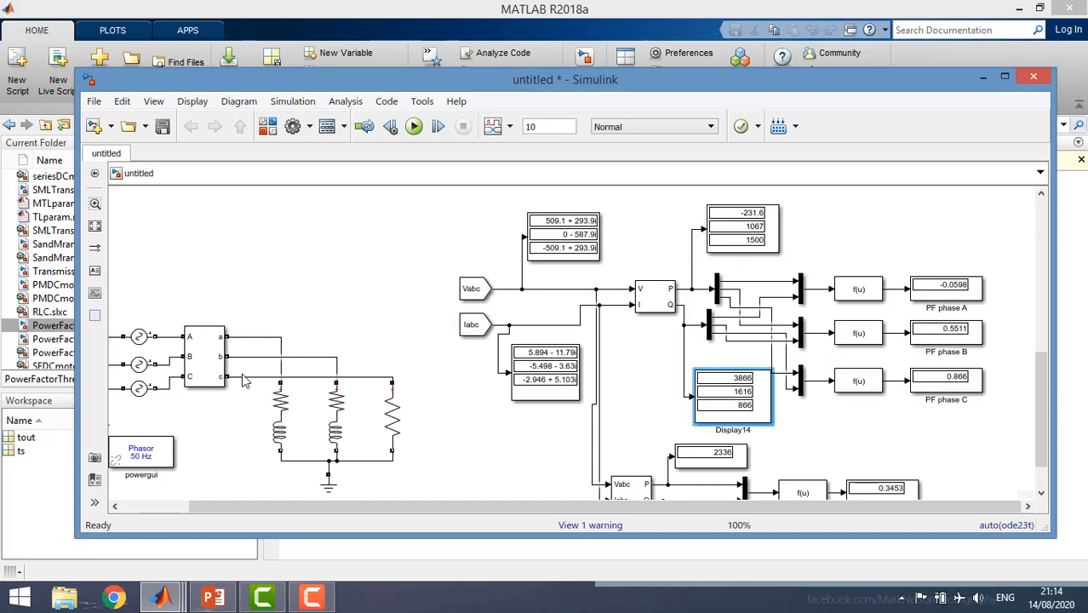
click(141, 338)
double_click(142, 338)
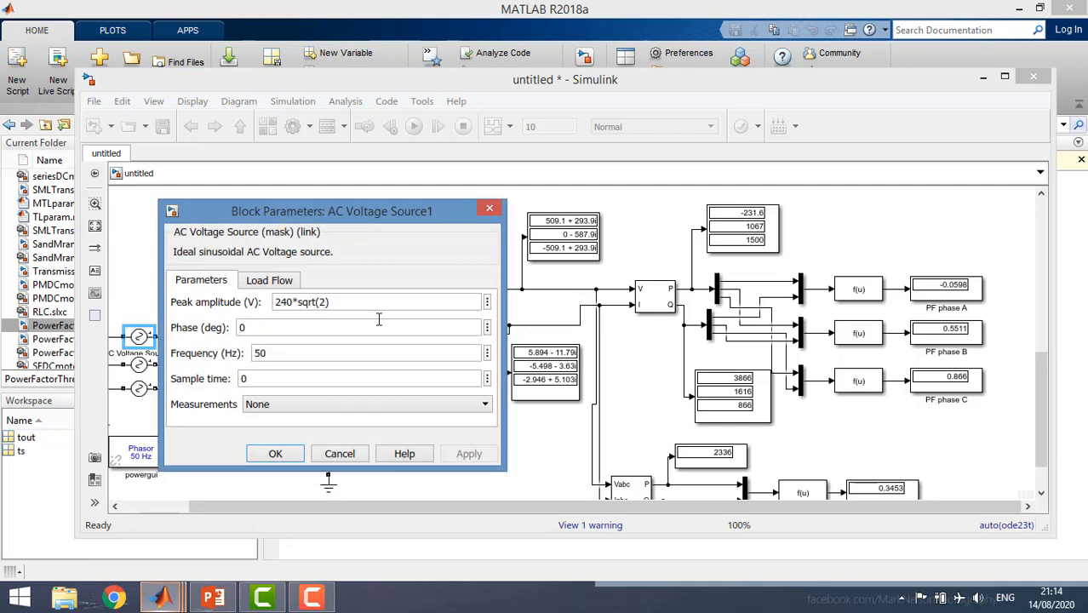
click(499, 209)
- Set the Three-Phase V-I Measurement block's voltage measurement to phase-to-ground and rerun the simulation
double_click(202, 372)
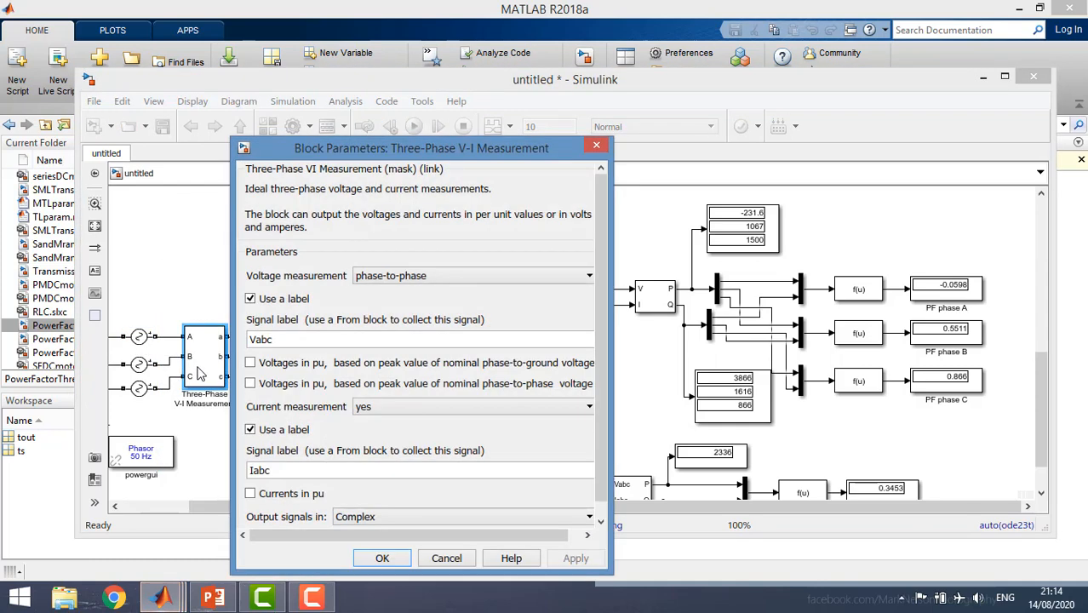
click(388, 279)
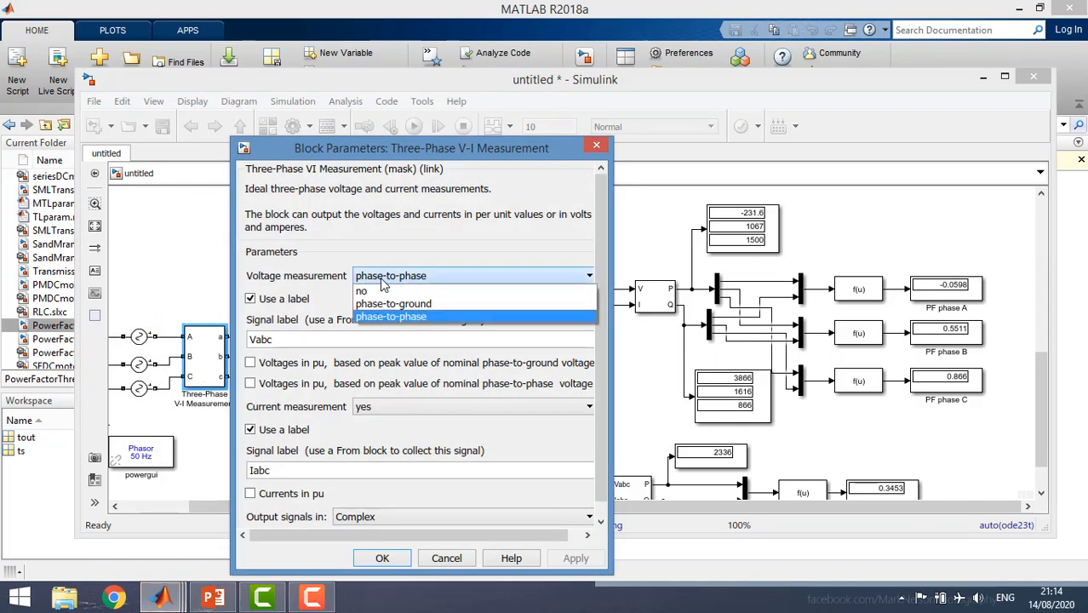
click(380, 305)
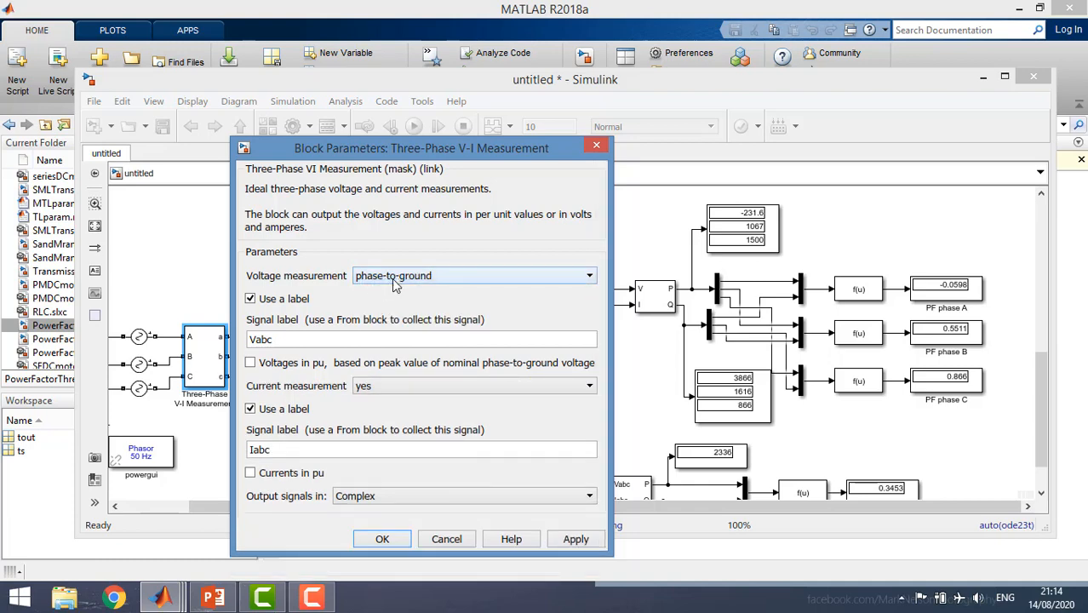
click(382, 540)
click(414, 126)
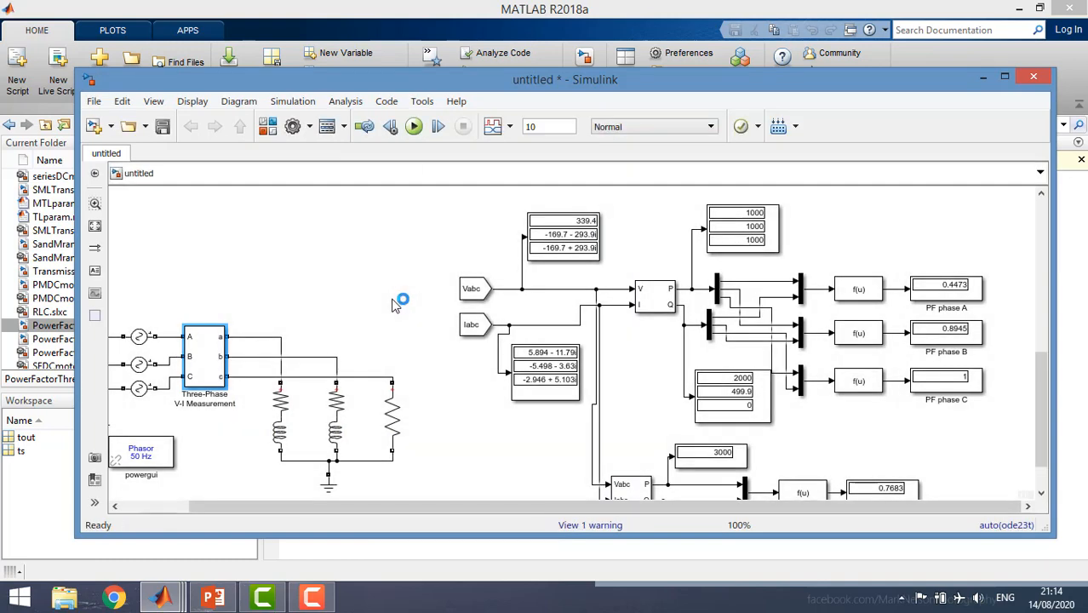
- Examine the per-phase and total power displays and the power factor results
click(746, 221)
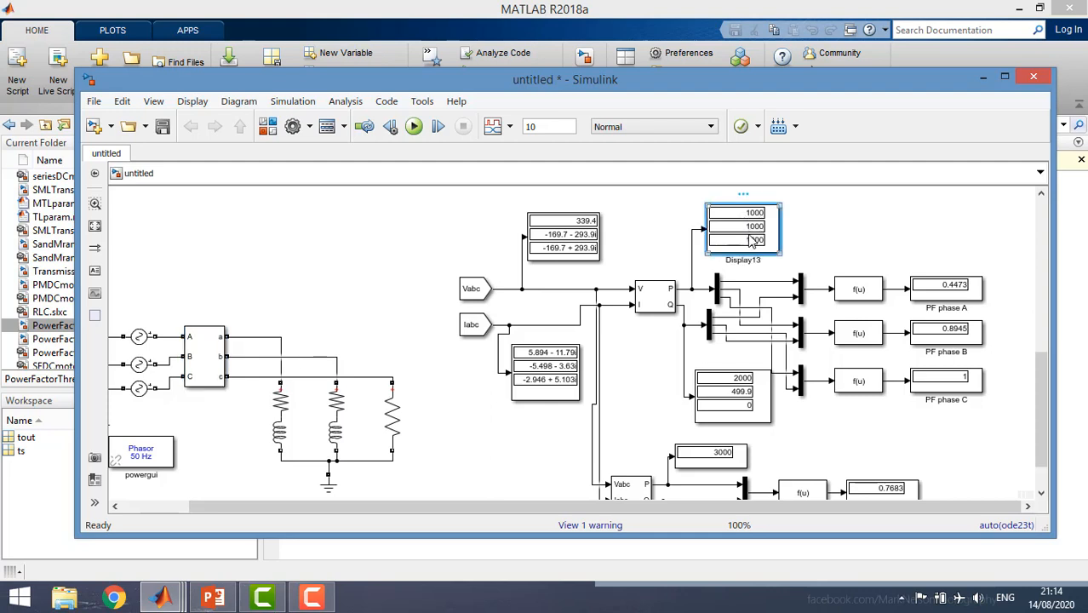
click(718, 449)
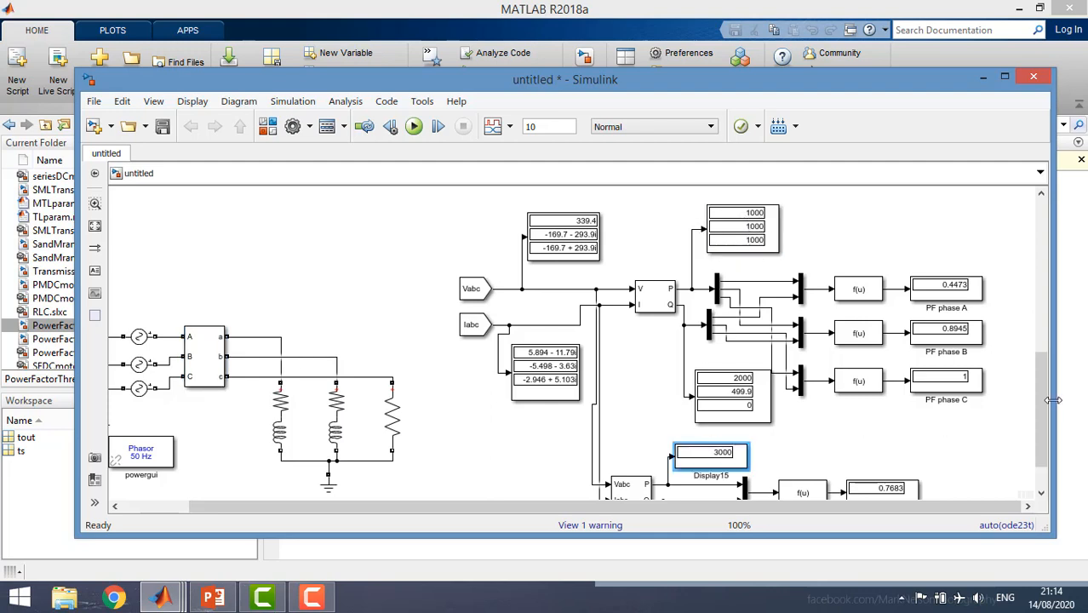
mouse_move(1046, 400)
mouse_down()
mouse_move(1049, 414)
mouse_move(1039, 411)
mouse_up()
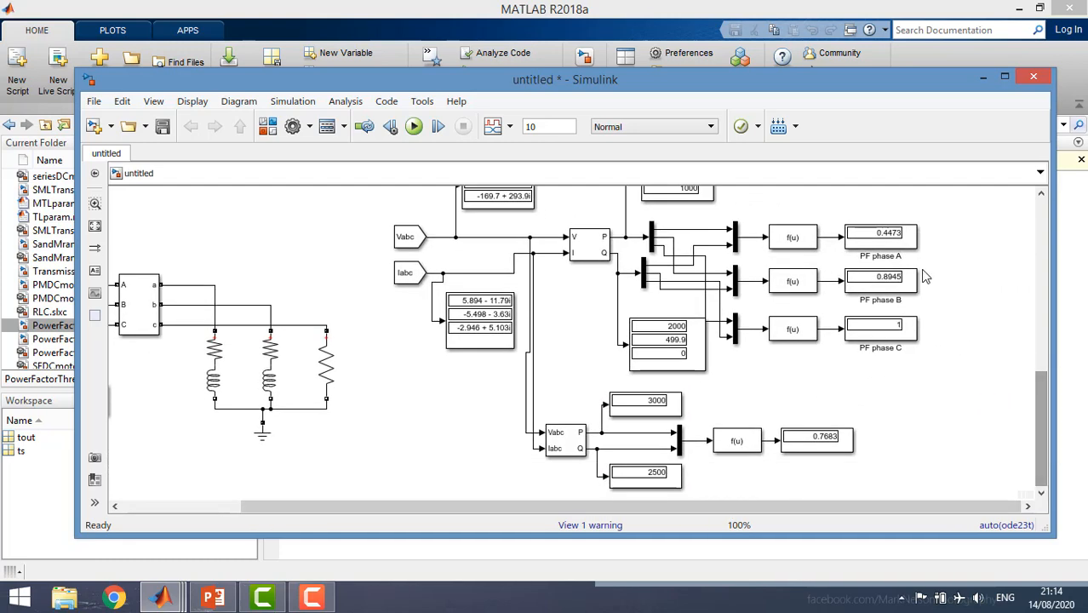
- Duplicate the phase B RL branch beside the load circuit and change the copy's branch type to RC
drag(382, 507, 307, 494)
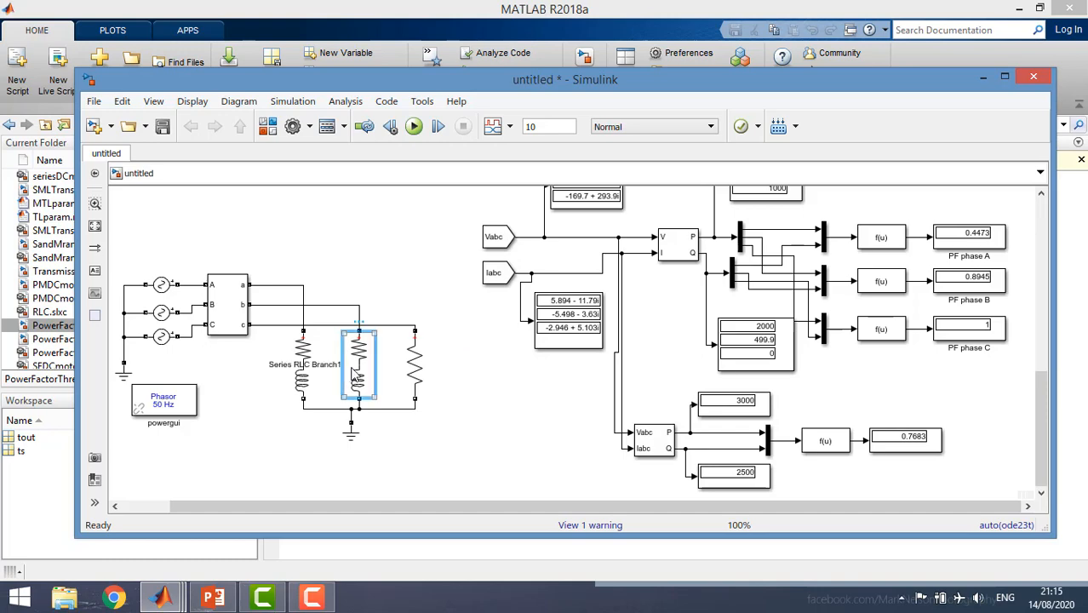
key(ctrl+v)
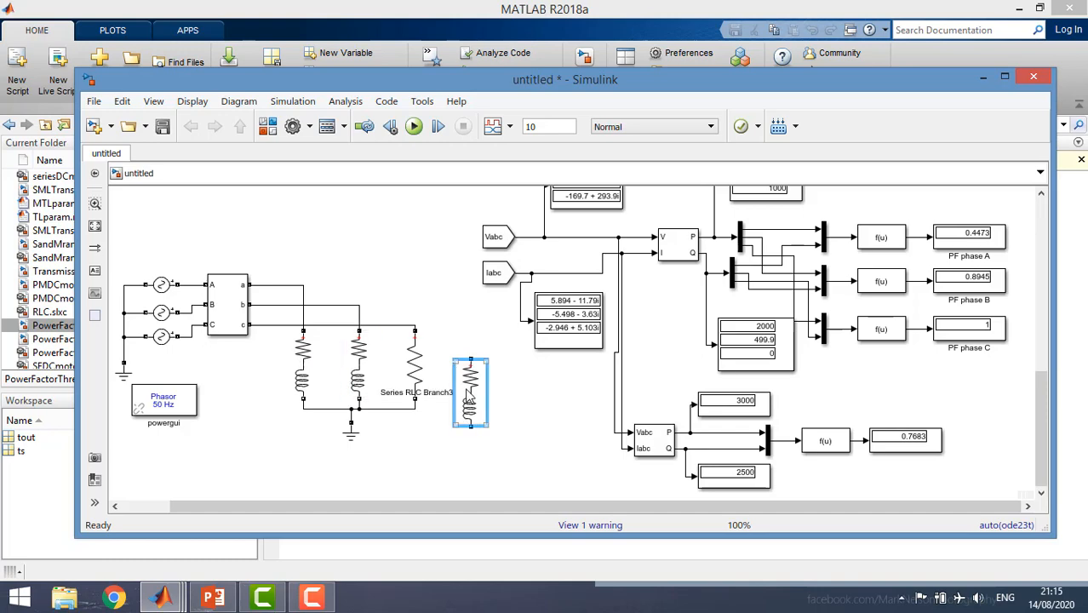
double_click(468, 396)
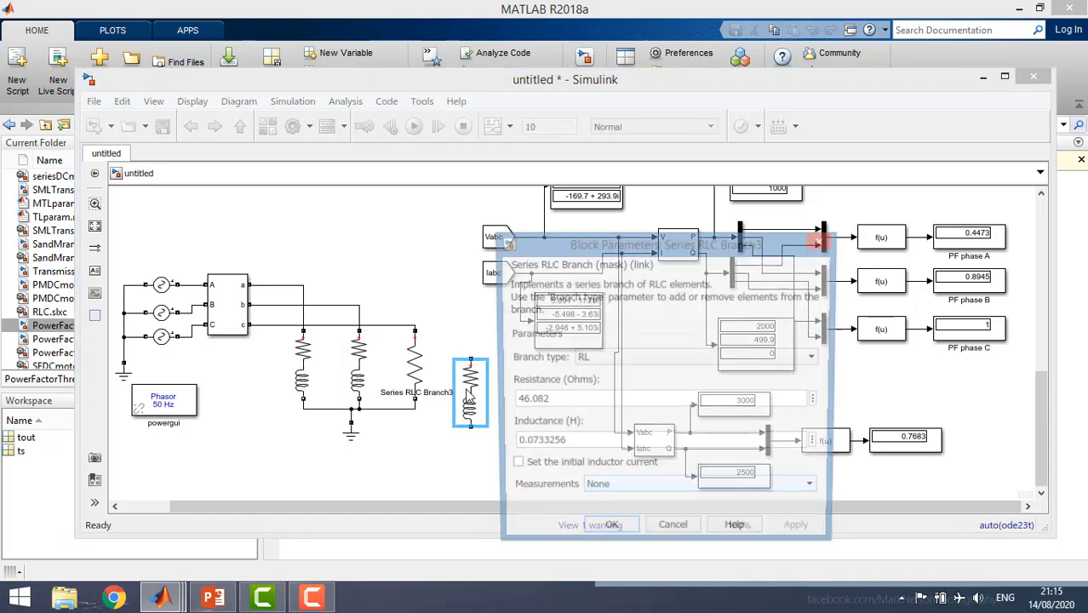
click(600, 362)
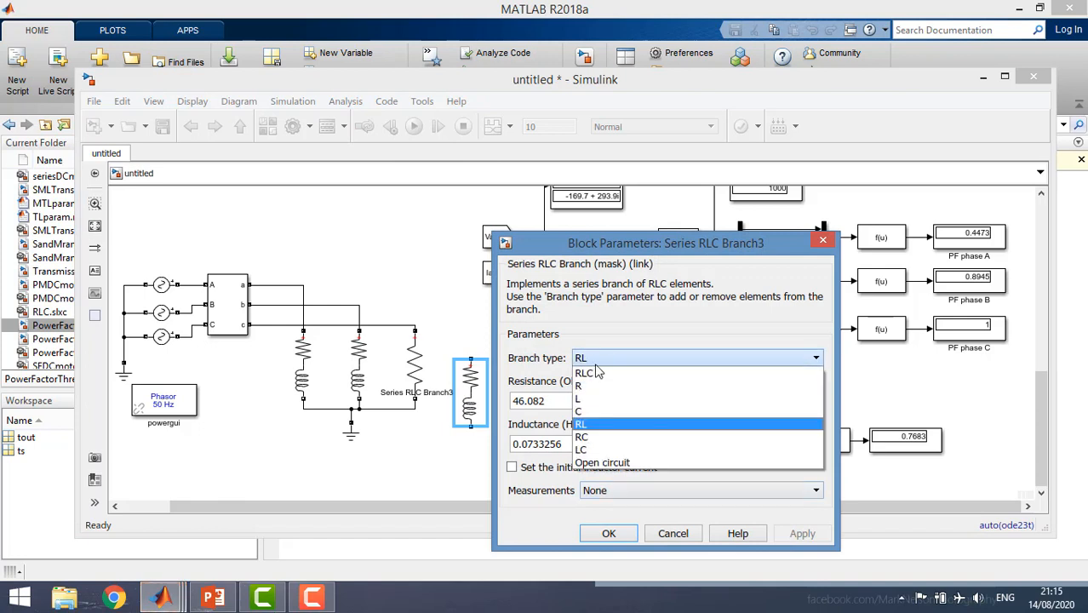
click(585, 438)
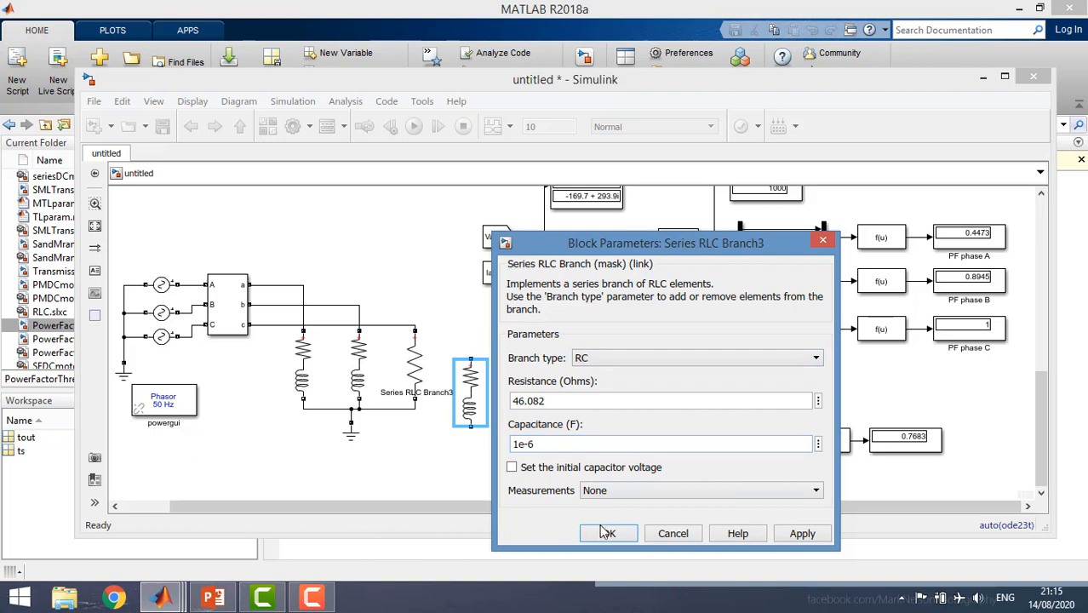
- Set the new RC branch's resistance to 0.0000001 ohms and its capacitance to 0.0001105242 F
double_click(555, 408)
text(0.0000001)
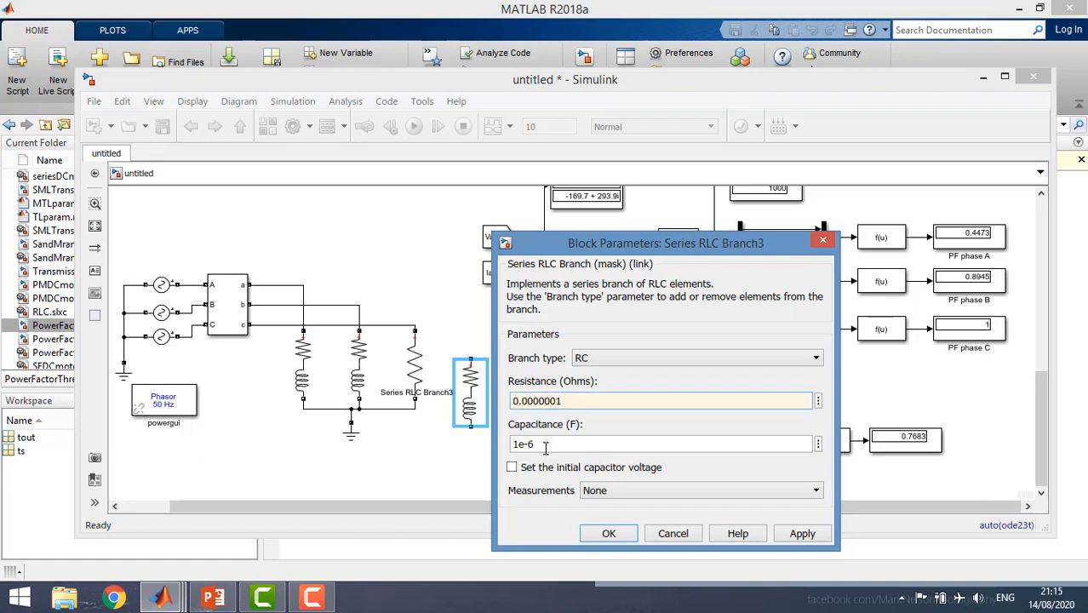
double_click(545, 449)
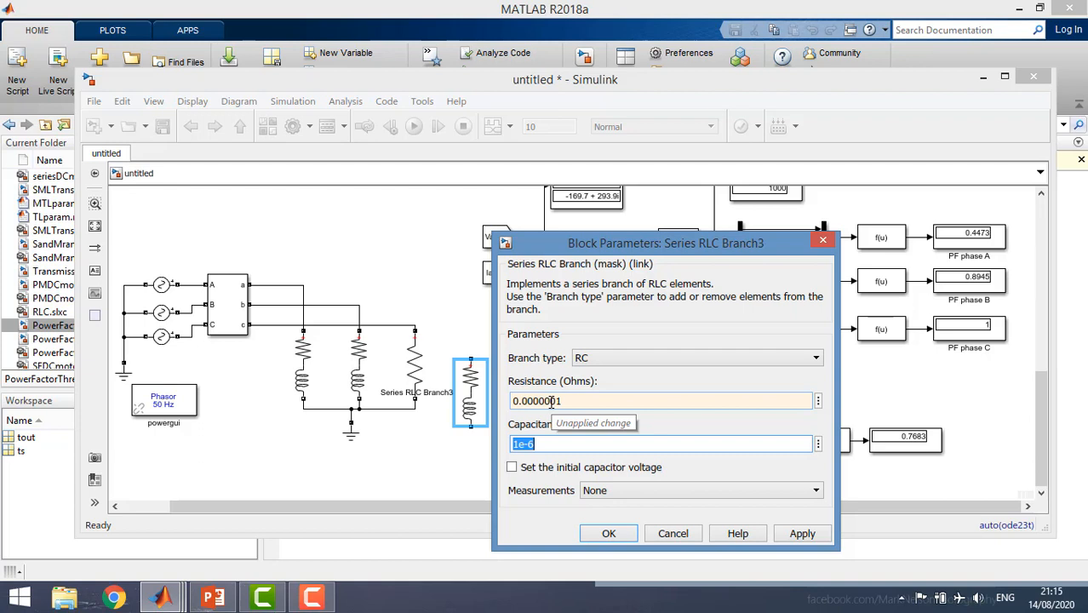
text(0.0001105242)
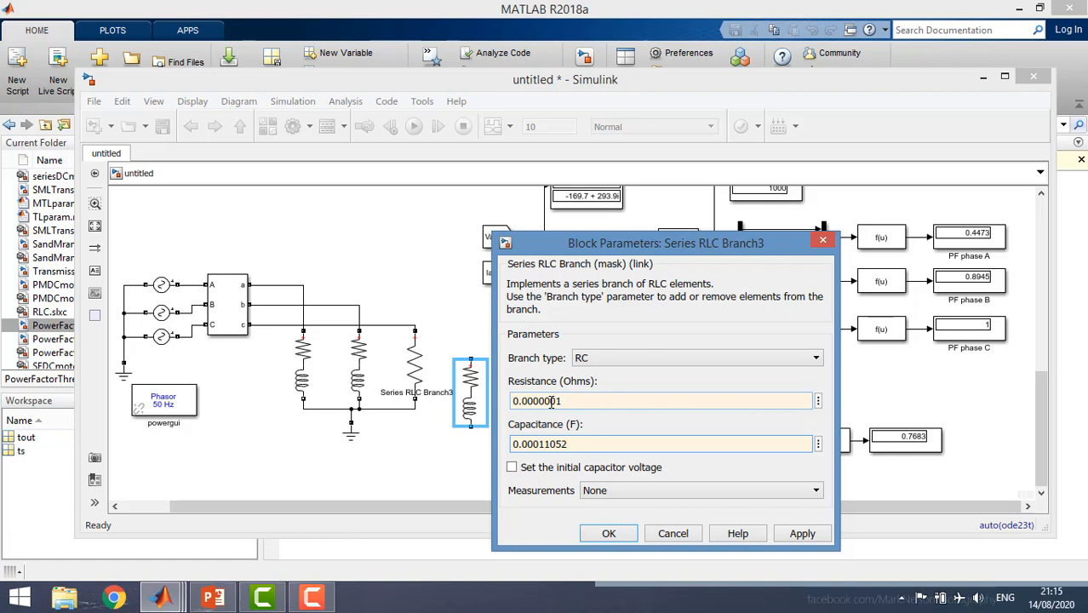
click(608, 533)
- Connect the RC branch in parallel with the phase A RL load, rerouting the phase C line above the phase A junction
drag(481, 400, 333, 373)
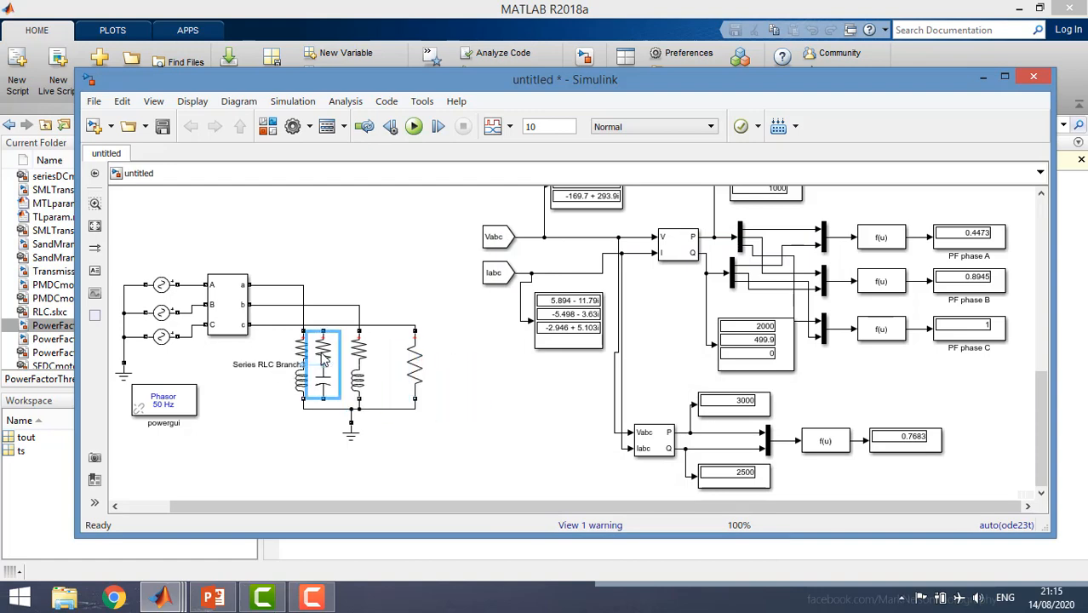
drag(324, 330, 303, 325)
click(315, 357)
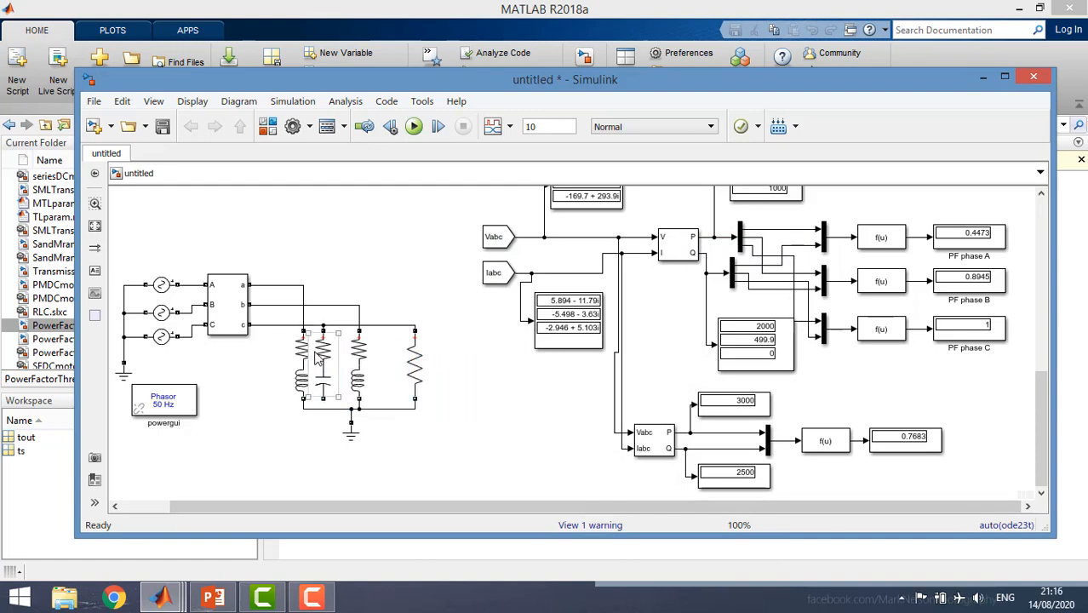
scroll(317, 358, up, 2)
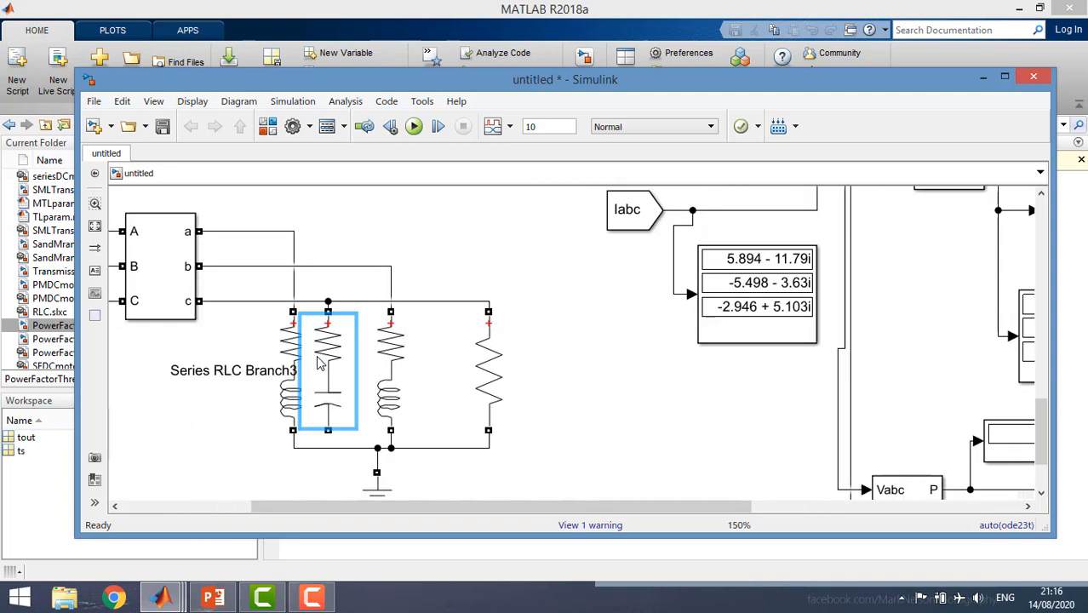
click(329, 301)
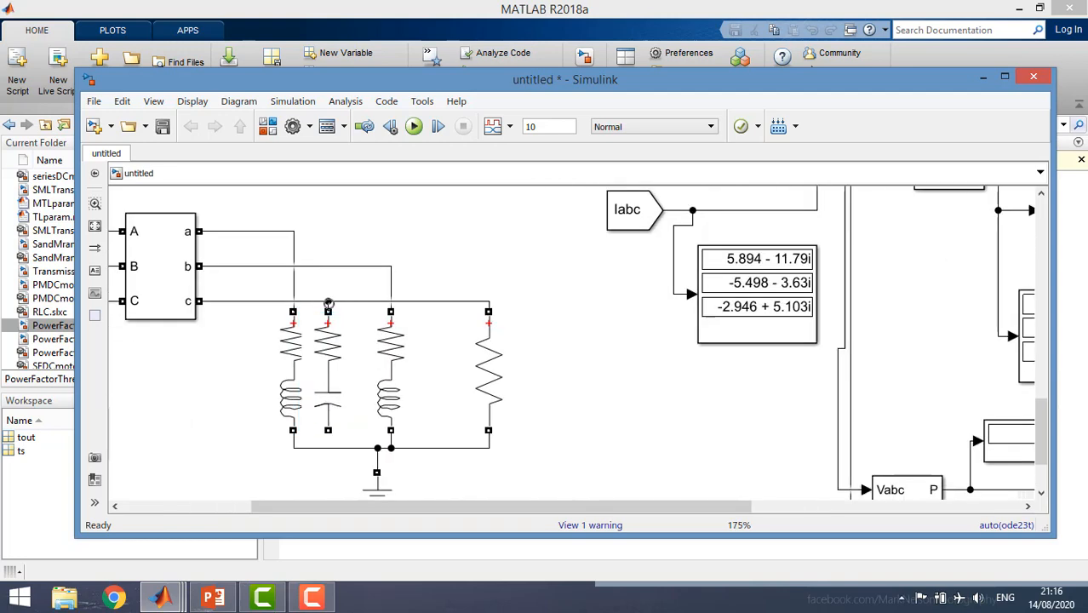
drag(328, 328, 346, 290)
click(327, 315)
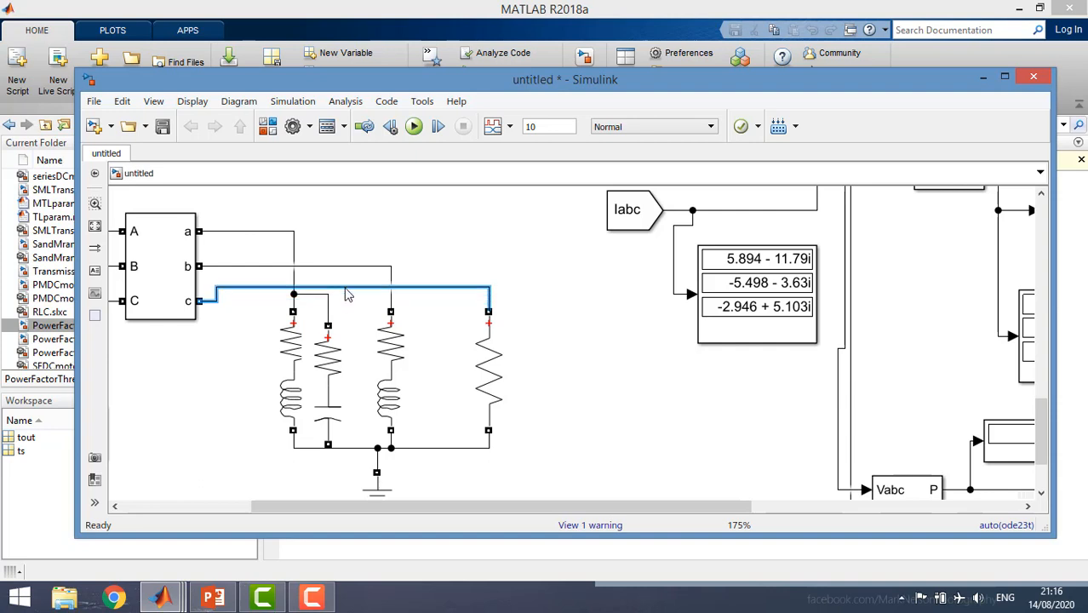
click(251, 336)
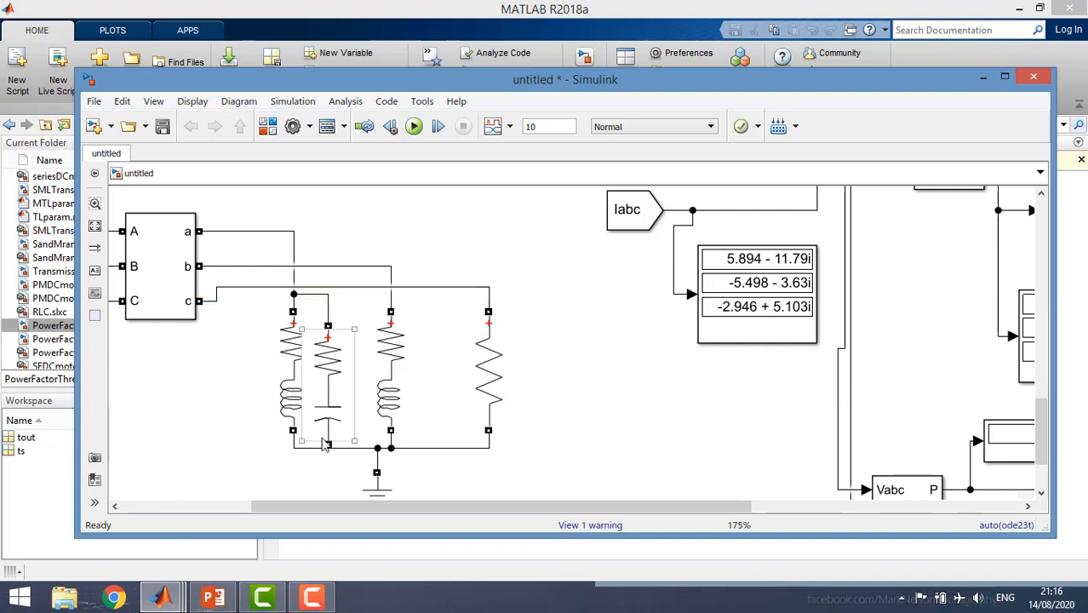
drag(326, 445, 328, 447)
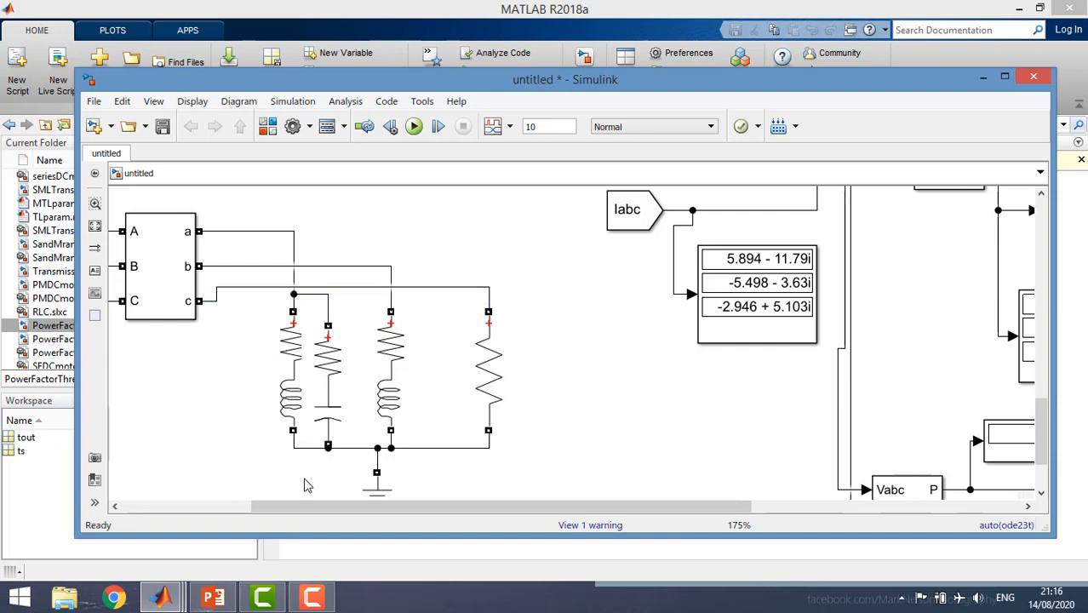
- Copy the RC branch, shift the phase C resistor aside and connect the copy in parallel with the phase B load
click(324, 390)
key(ctrl+c)
click(566, 356)
key(ctrl+v)
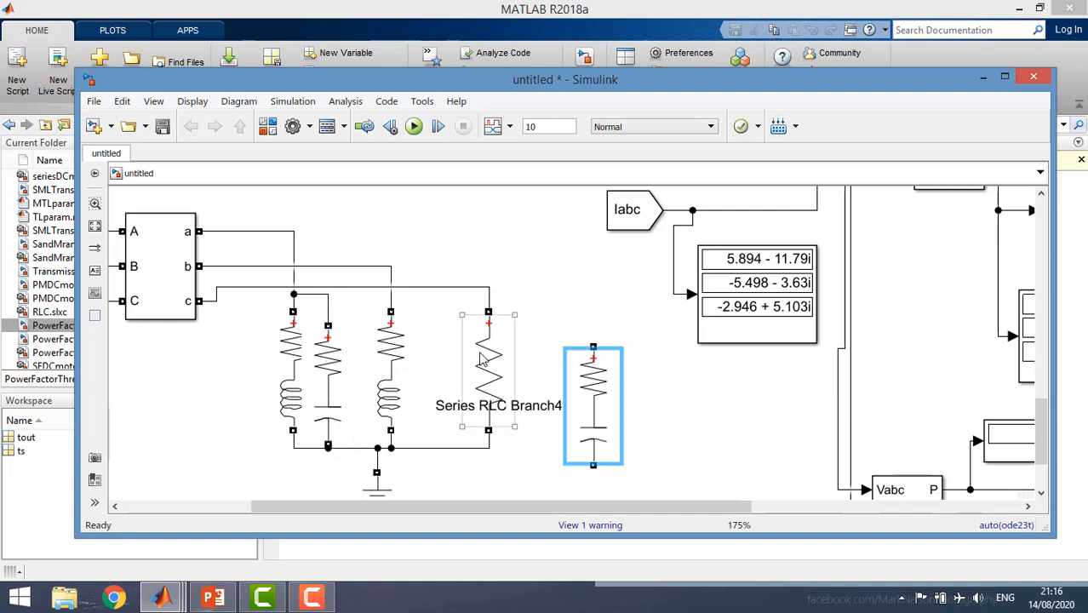
drag(483, 360, 517, 360)
drag(597, 394, 457, 360)
drag(454, 312, 391, 298)
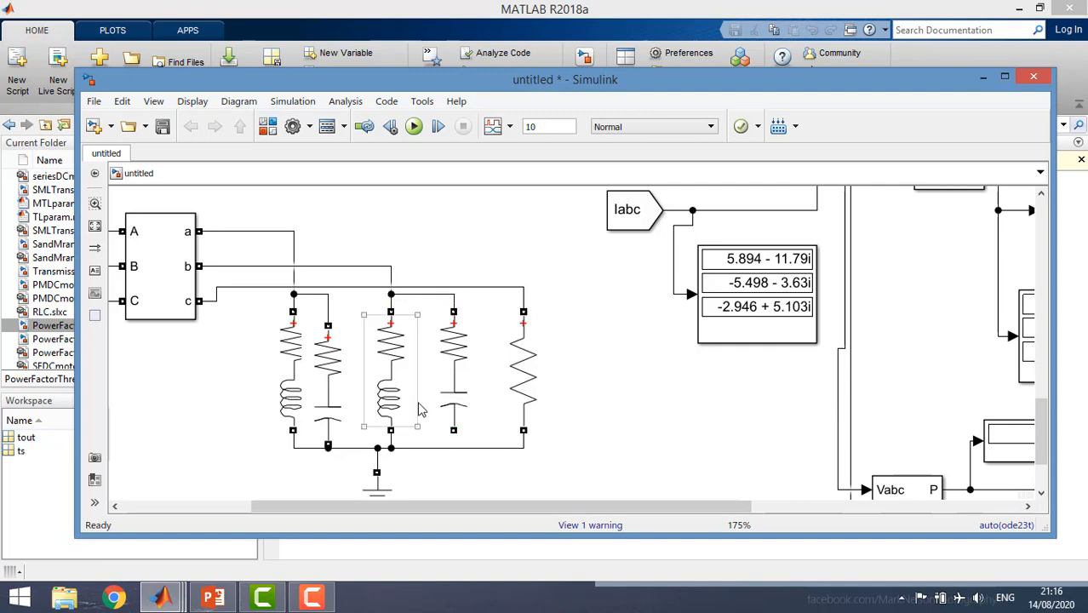
drag(452, 430, 453, 447)
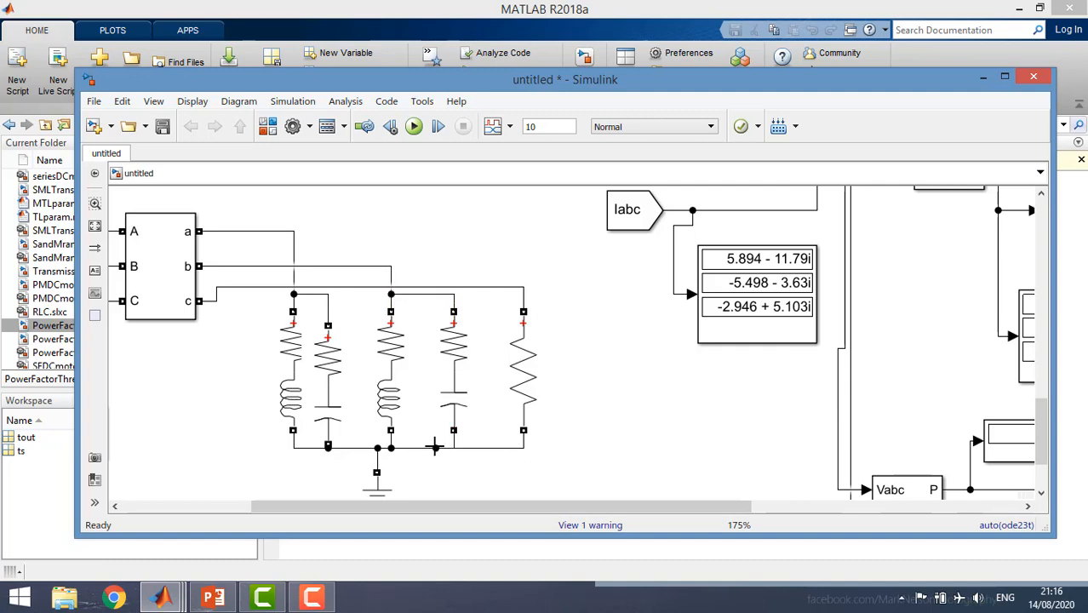
- Set the capacitance of the phase B RC branch to 0.000027631 F
double_click(456, 385)
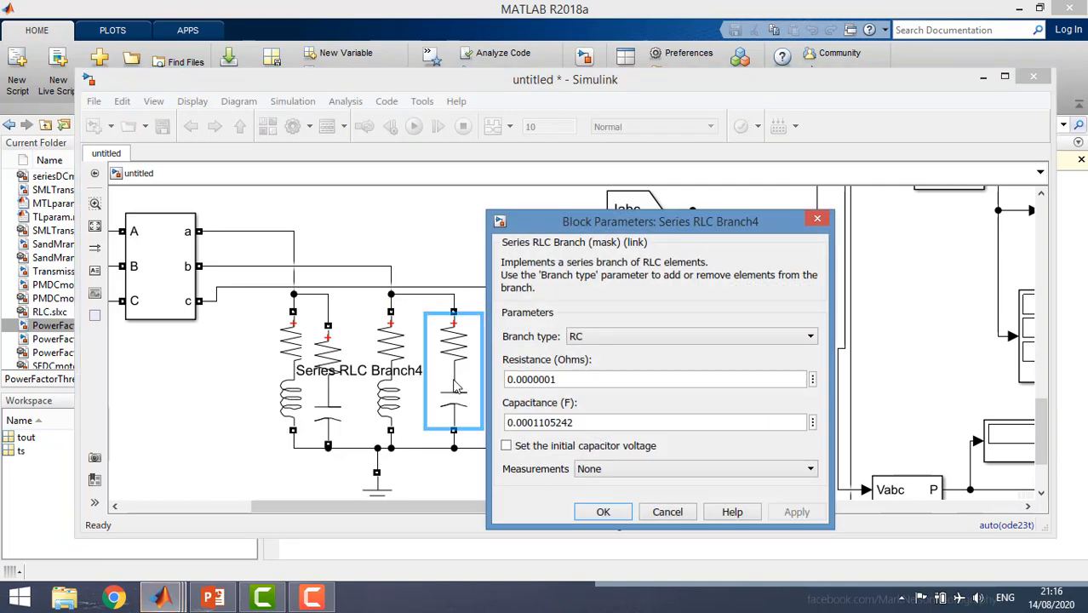
double_click(585, 423)
click(584, 423)
key(BackSpace)
key(BackSpace)
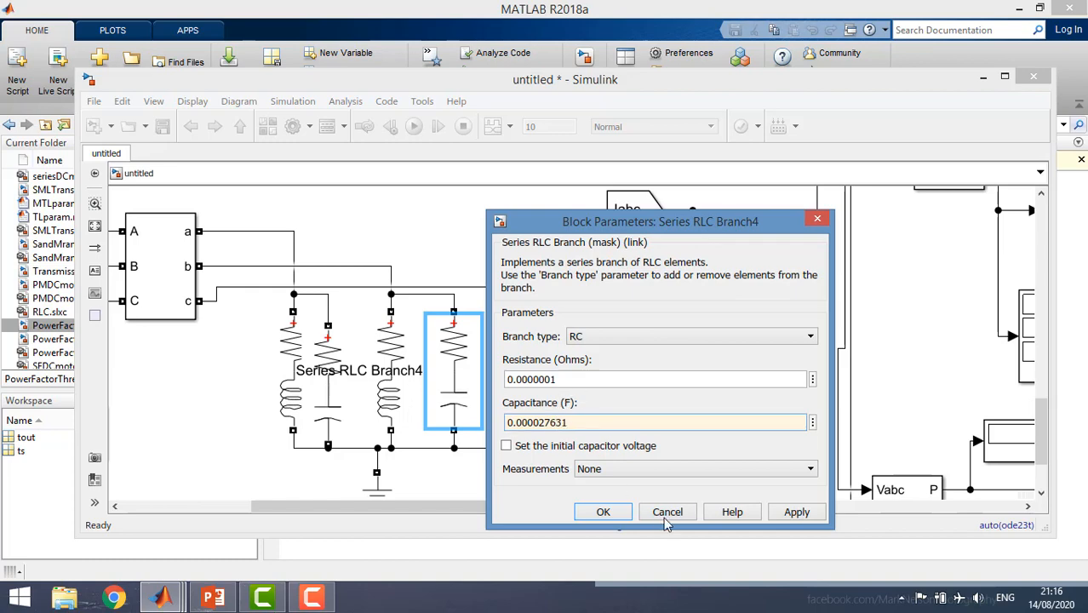
click(602, 512)
- Run the simulation with the parallel capacitor branches connected to phases A and B
click(391, 362)
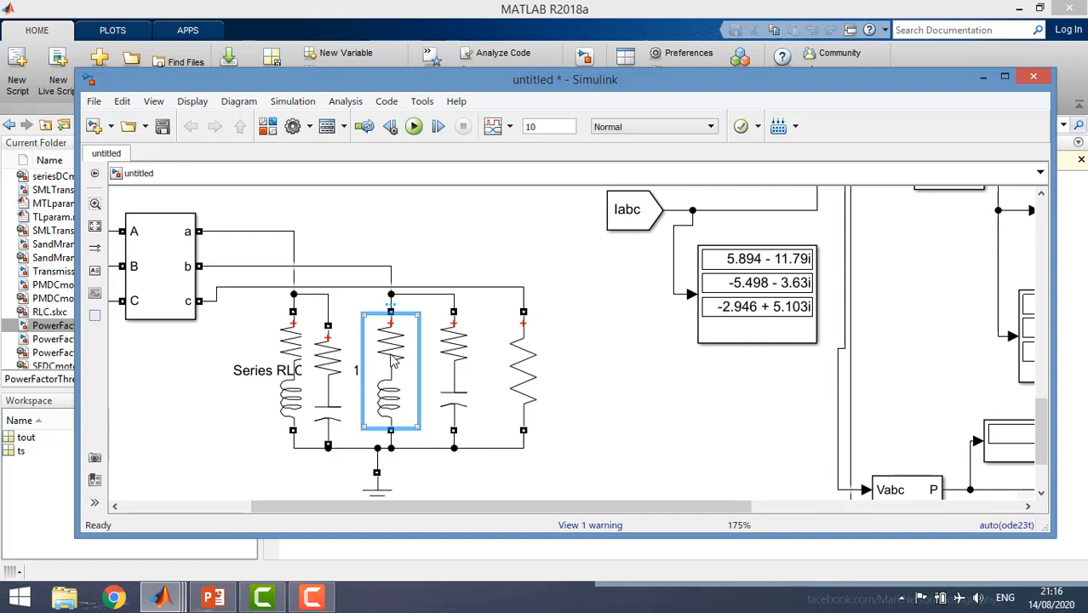
click(328, 377)
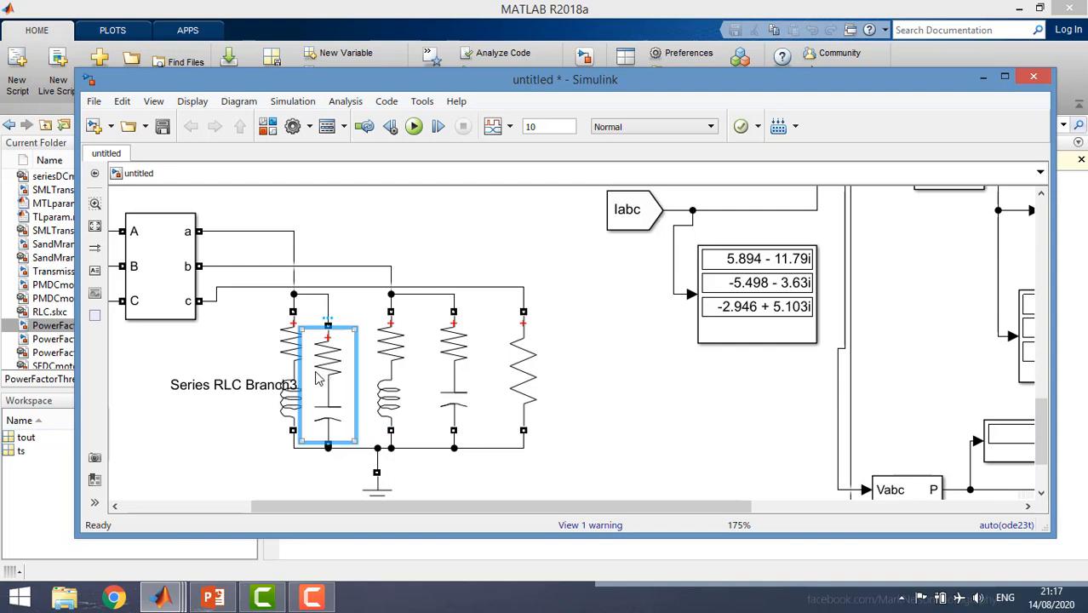
click(292, 373)
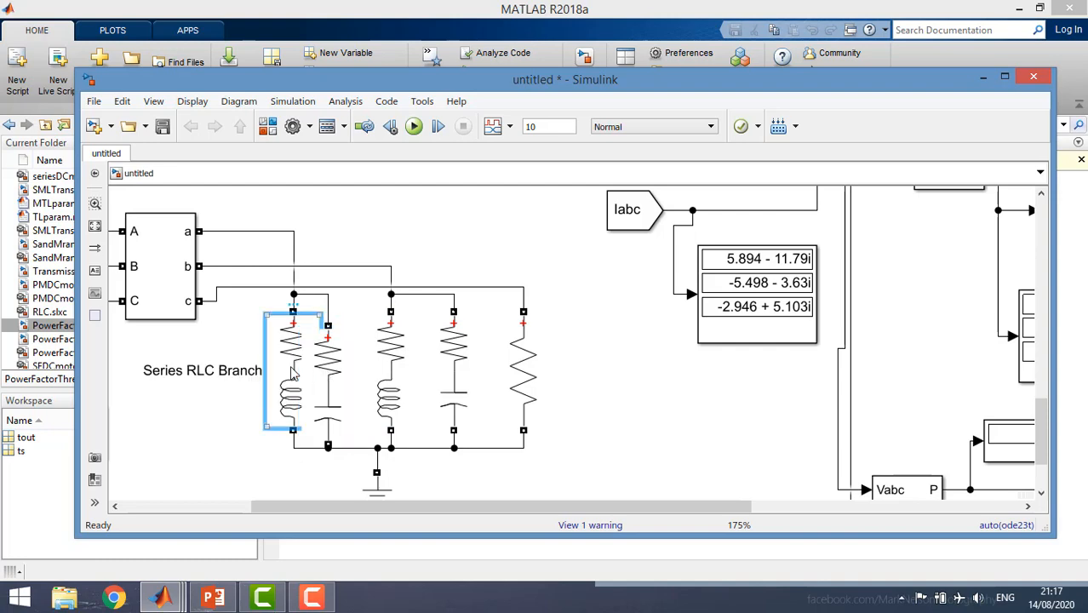
click(635, 359)
scroll(635, 359, down, 2)
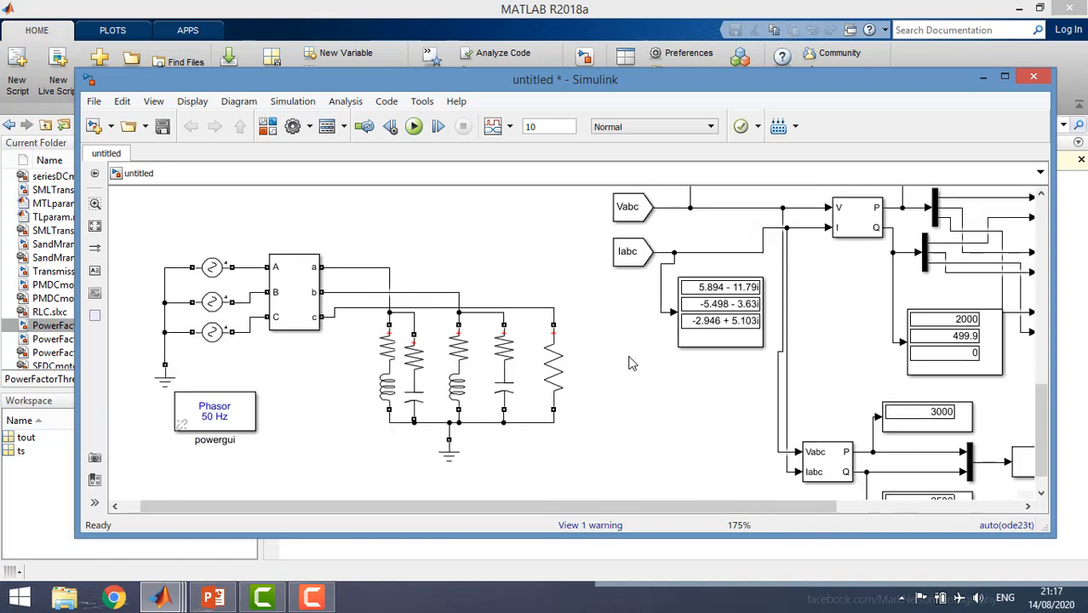
scroll(628, 363, down, 1)
click(414, 126)
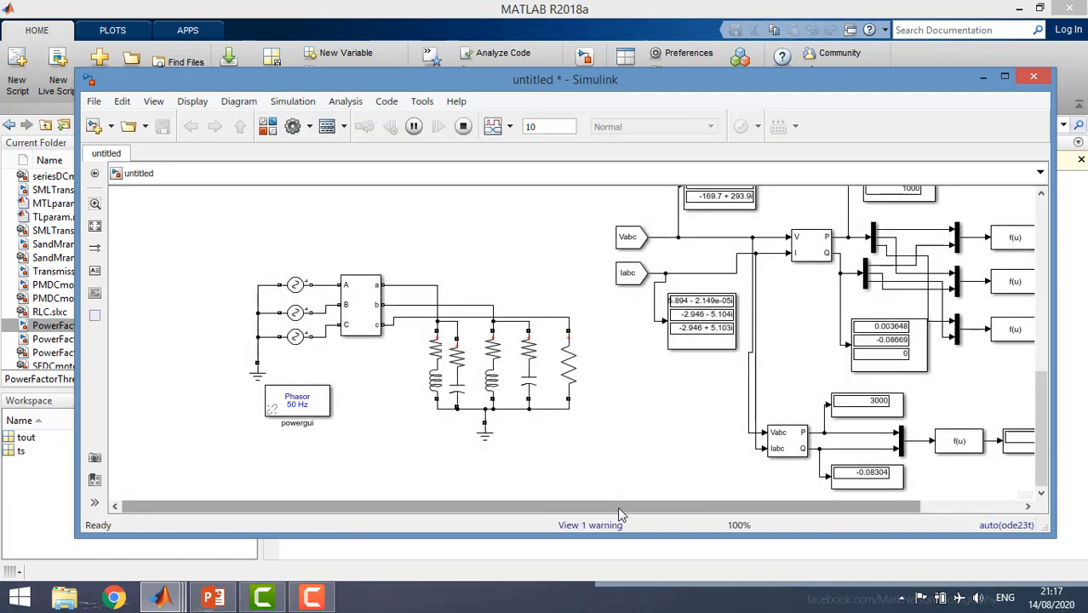
- Examine the per-phase and total P and Q displays and the power factor displays for the compensated circuit
drag(617, 507, 734, 502)
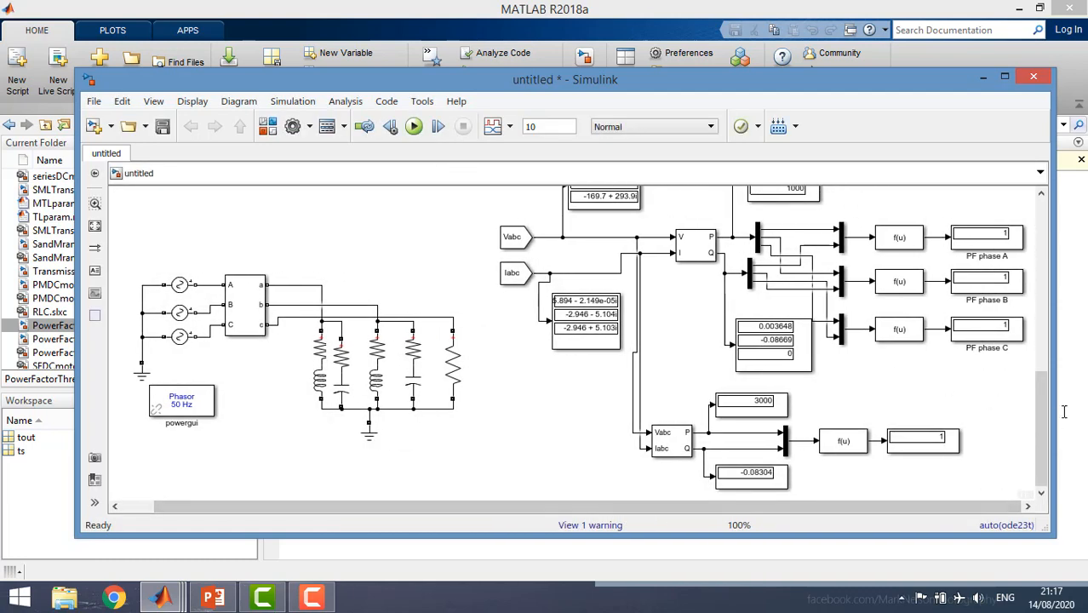
drag(1040, 422, 1039, 377)
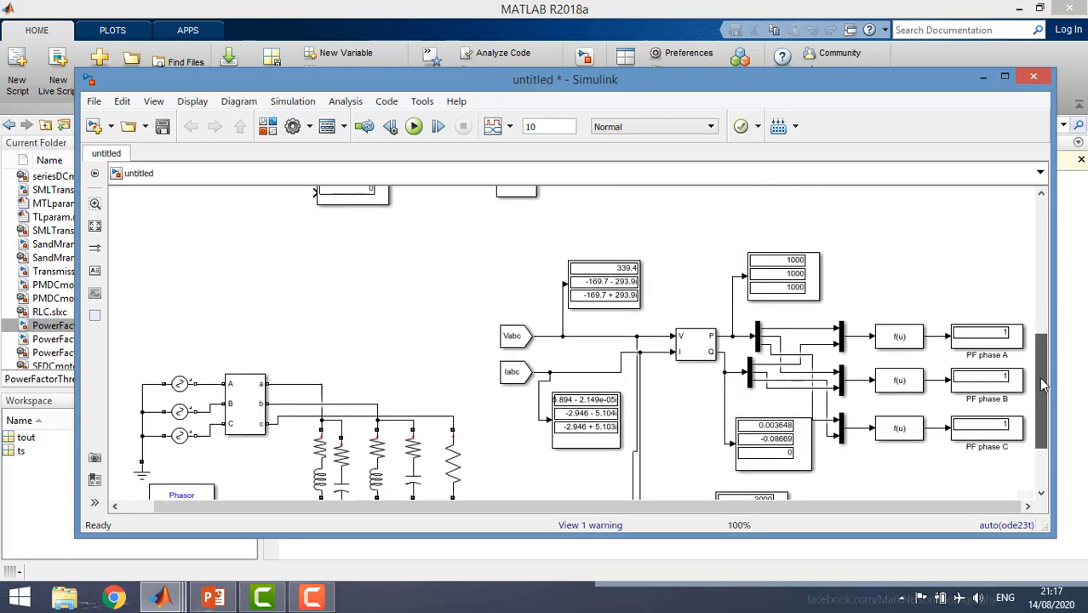
click(765, 321)
click(766, 273)
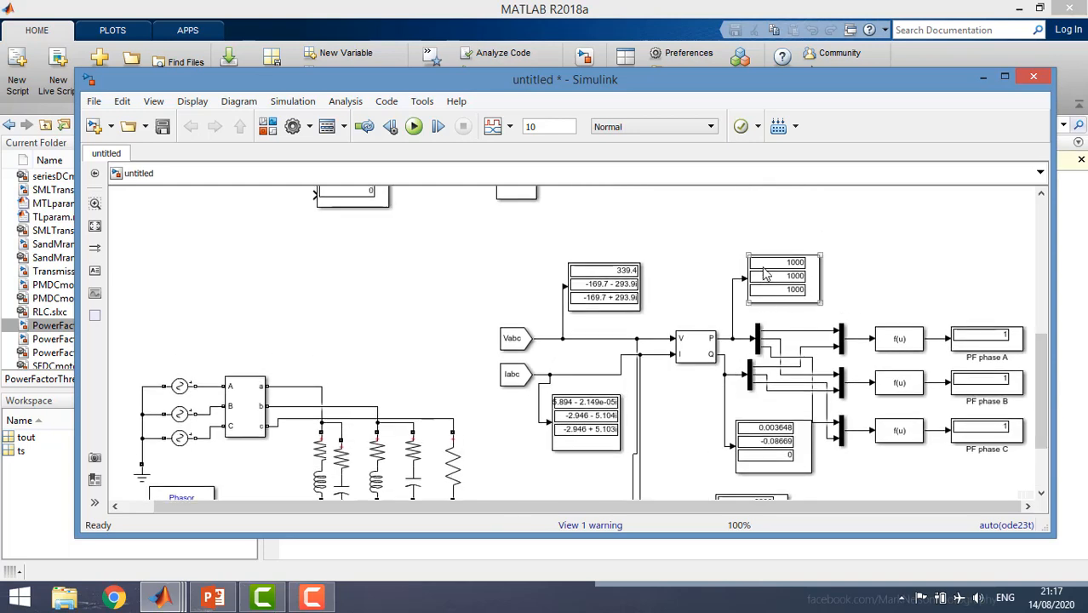
drag(1038, 373, 1041, 420)
click(775, 337)
scroll(775, 336, up, 2)
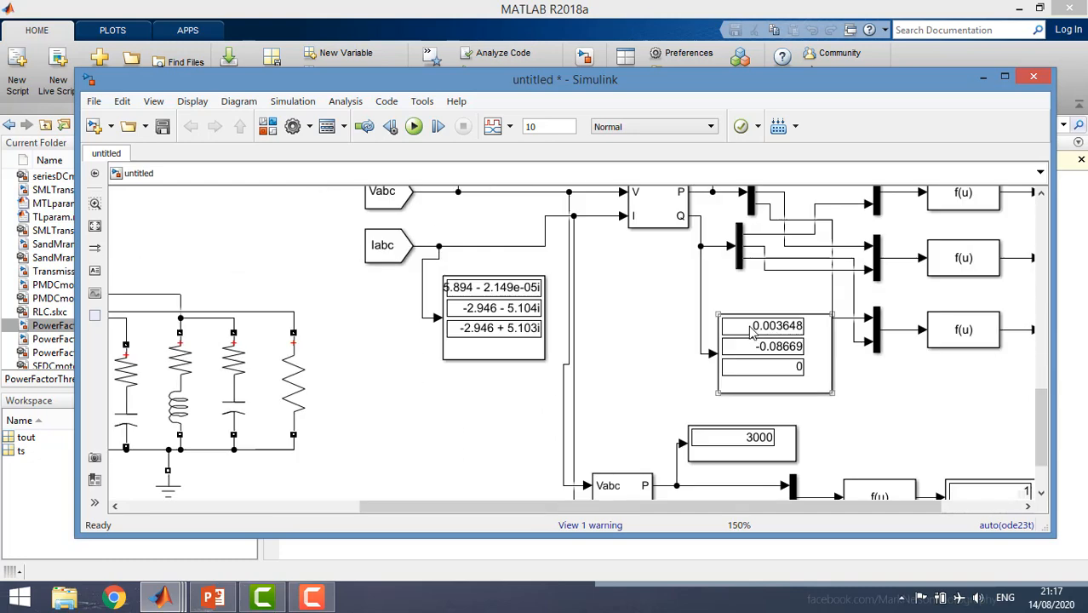
drag(669, 509, 714, 509)
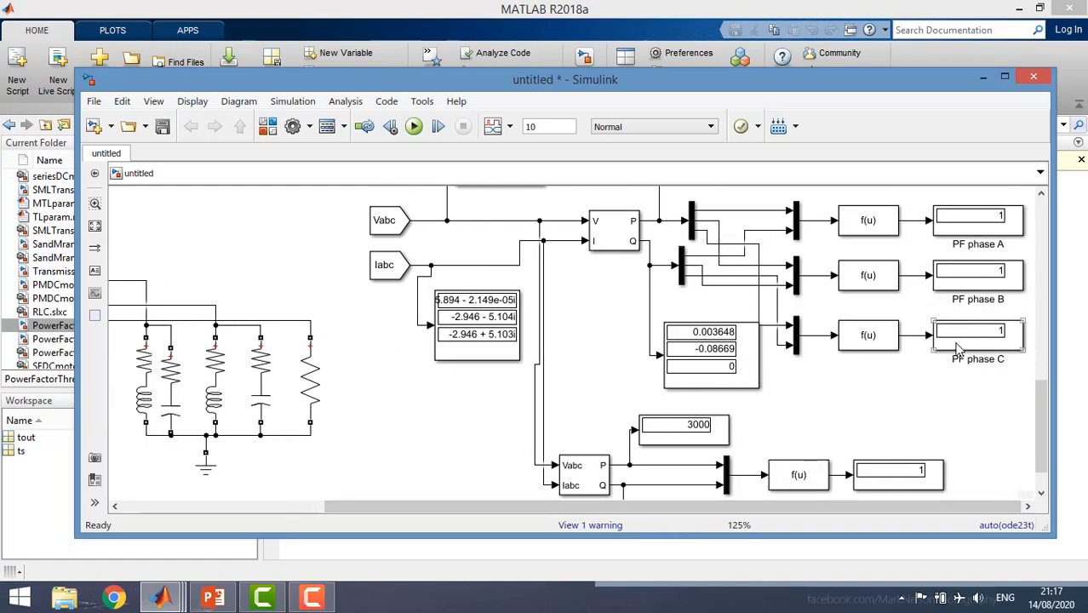
drag(1035, 414, 1035, 452)
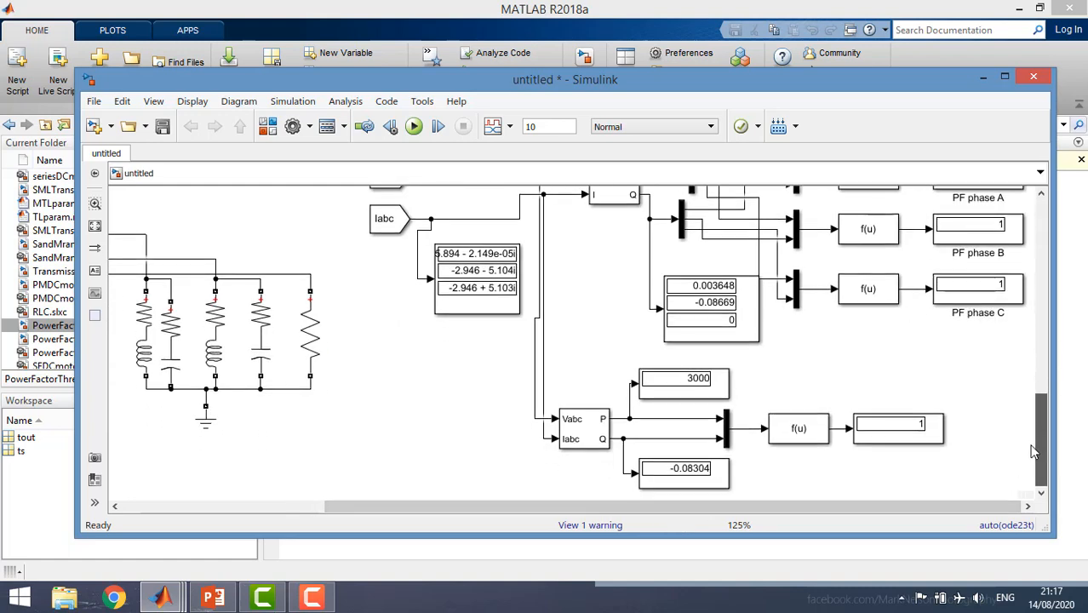
click(726, 481)
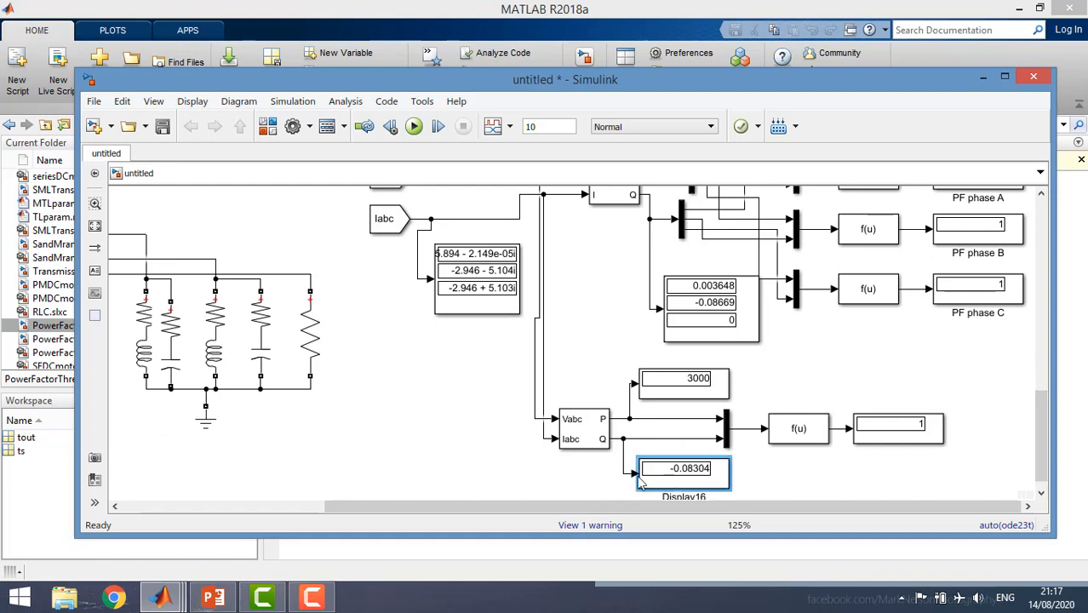
- Inspect the phase A RL branch's resistance and inductance parameters without changing them
click(385, 412)
scroll(377, 404, down, 1)
double_click(191, 363)
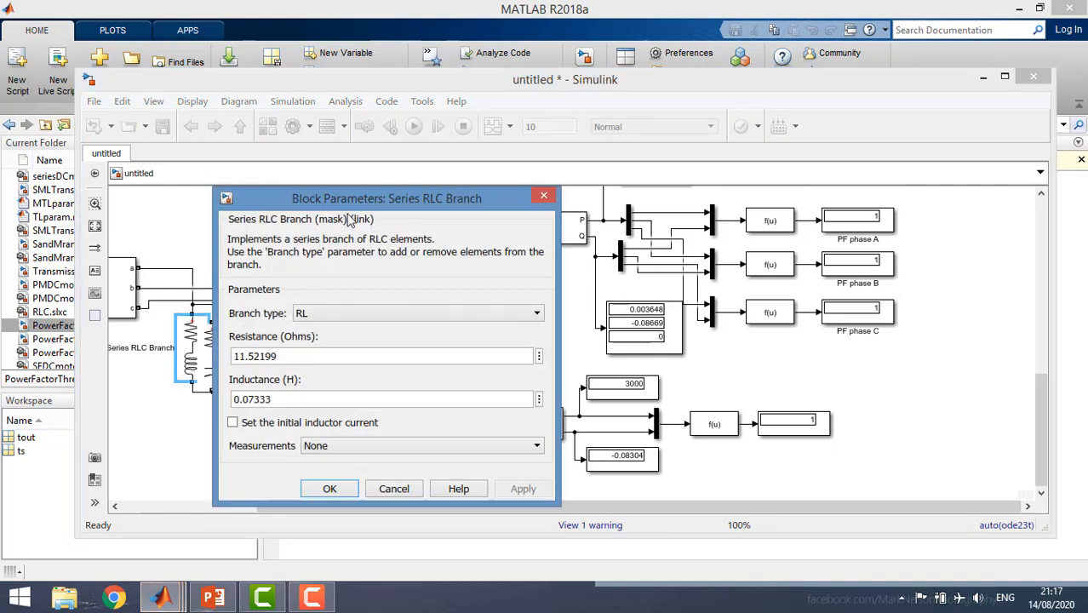
drag(314, 198, 358, 201)
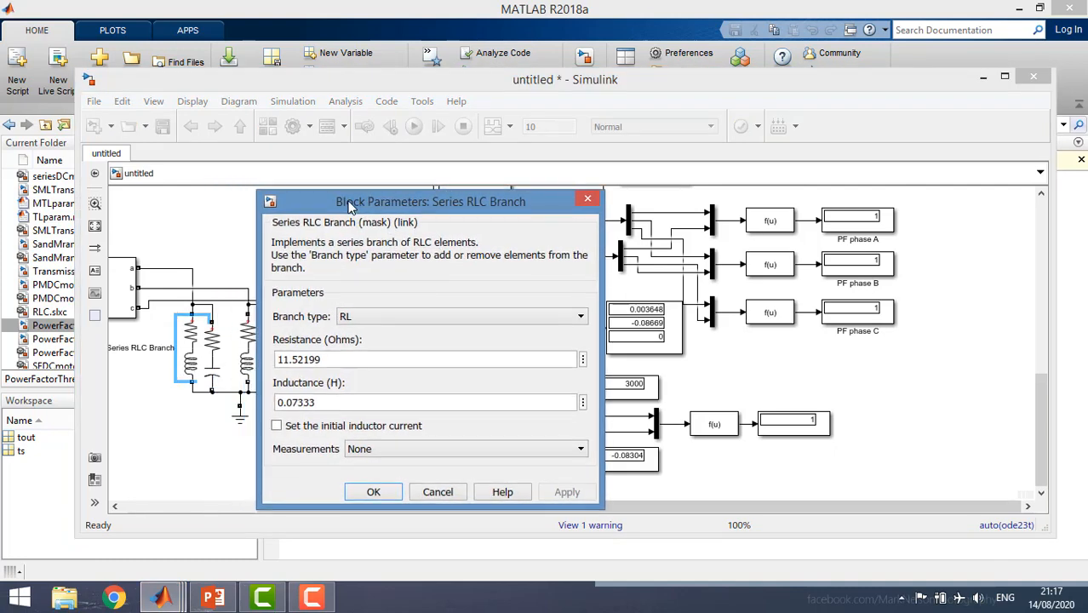
click(587, 201)
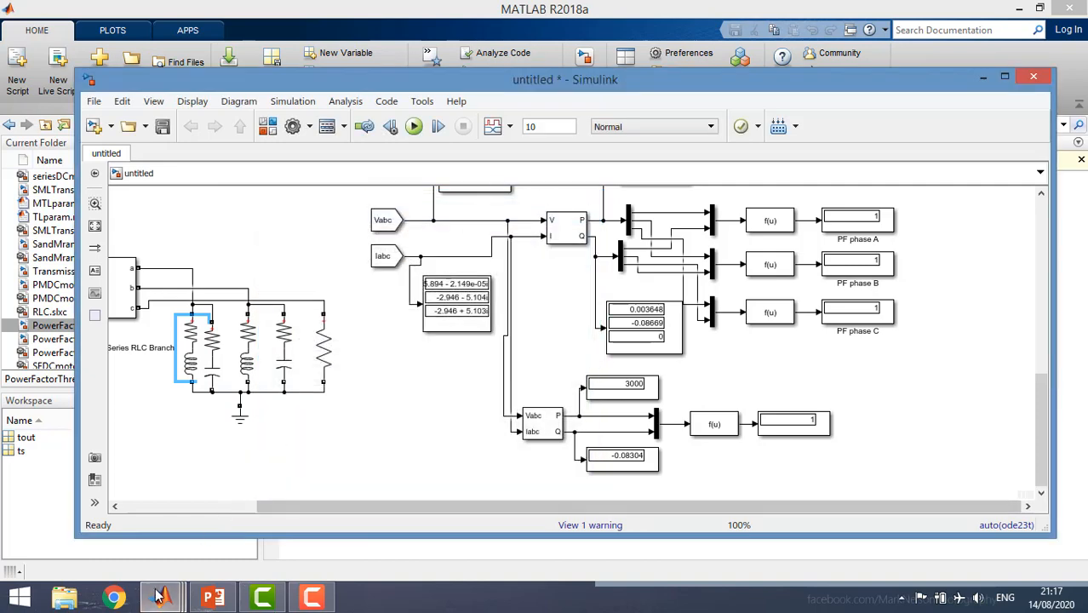
- Add a Series RLC Load block from the Fundamental Blocks Elements library to the empty area below the Iabc display
mouse_move(158, 596)
click(476, 511)
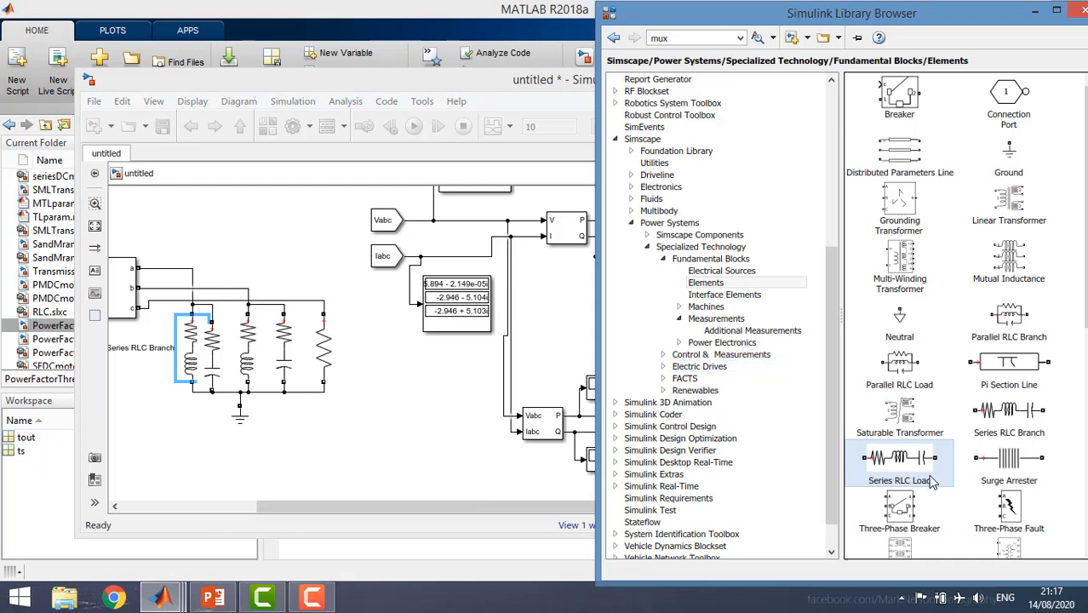
drag(917, 467, 417, 418)
- Set the Series RLC Load's nominal voltage to 240 Vrms and its nominal frequency to 50 Hz
double_click(416, 408)
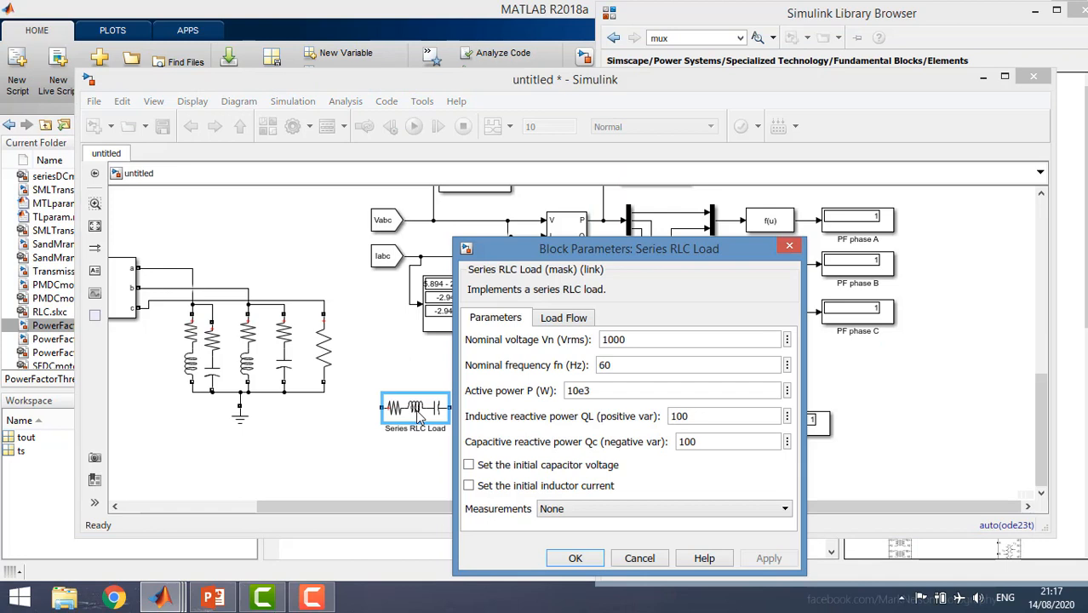
double_click(605, 339)
text(240)
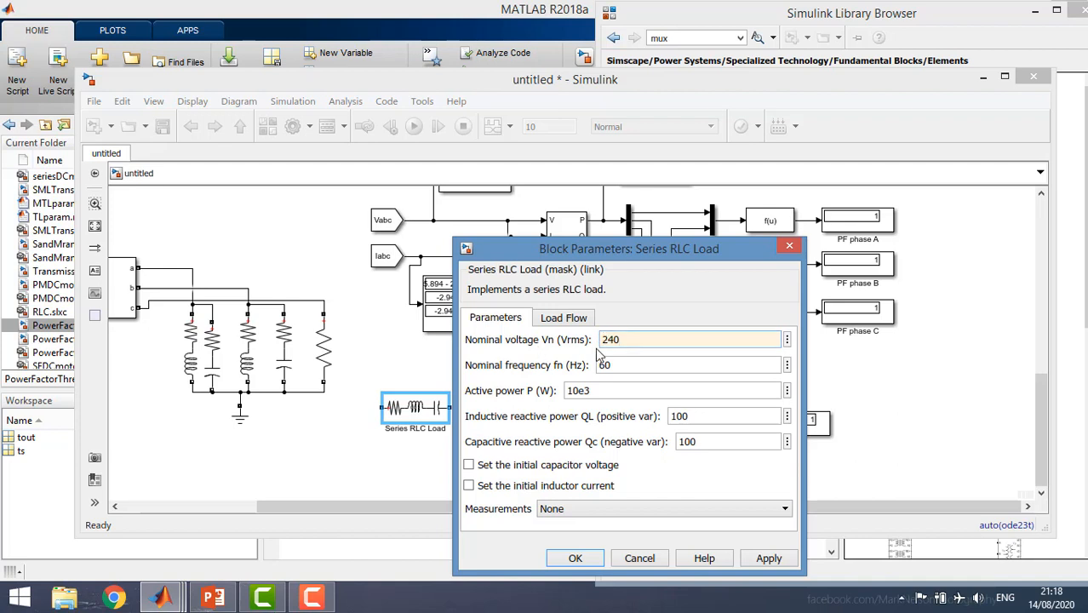
double_click(613, 365)
text(50)
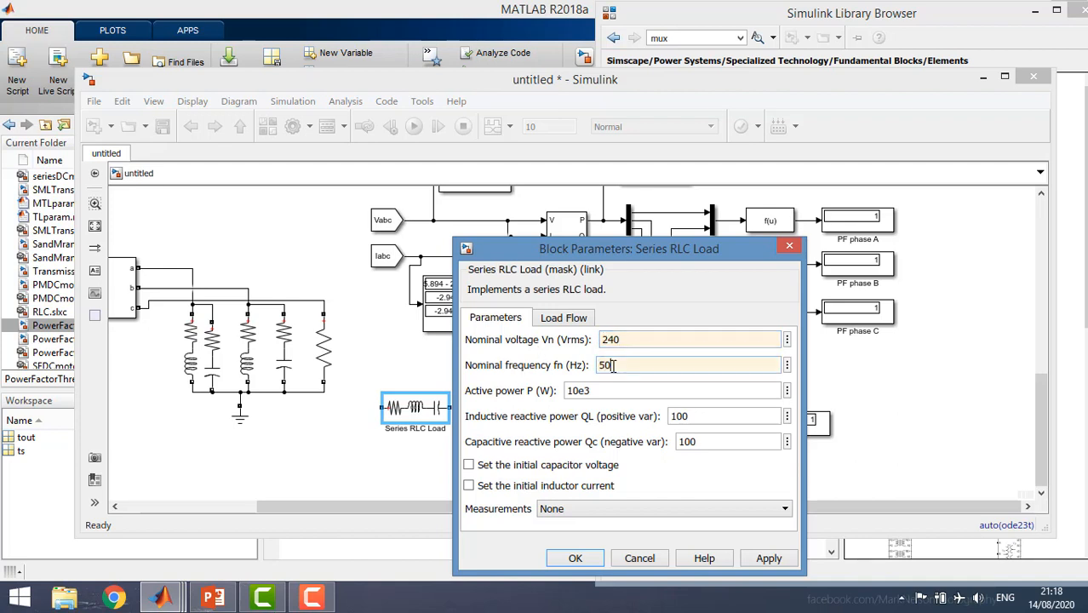
- Set the load's active power to 1000 W, inductive reactive power to 2000 var and capacitive reactive power to 0, and apply the parameters
double_click(612, 389)
text(1)
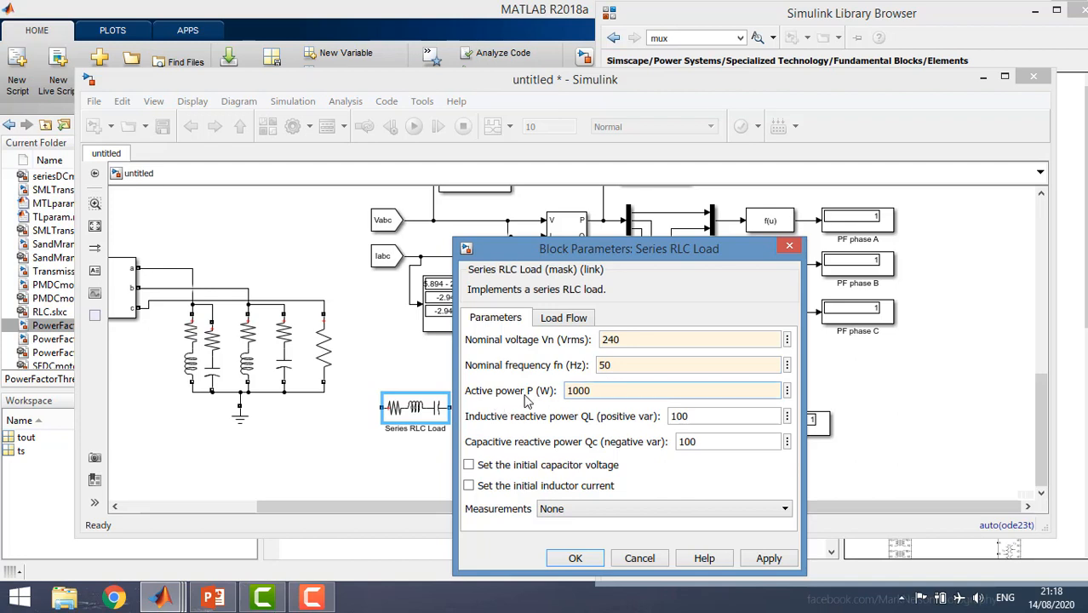
double_click(691, 416)
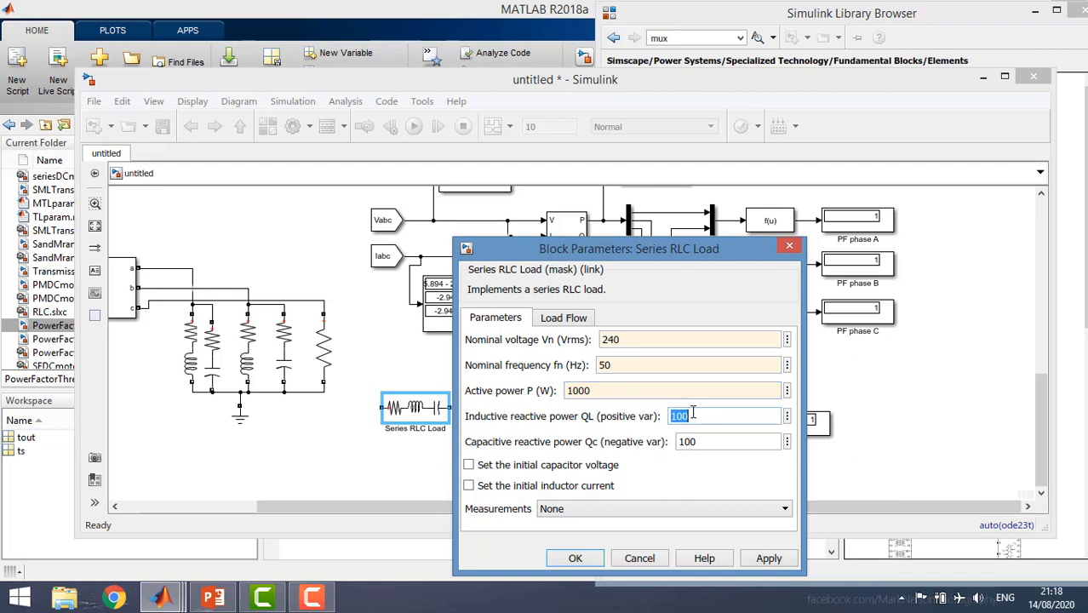
text(2000)
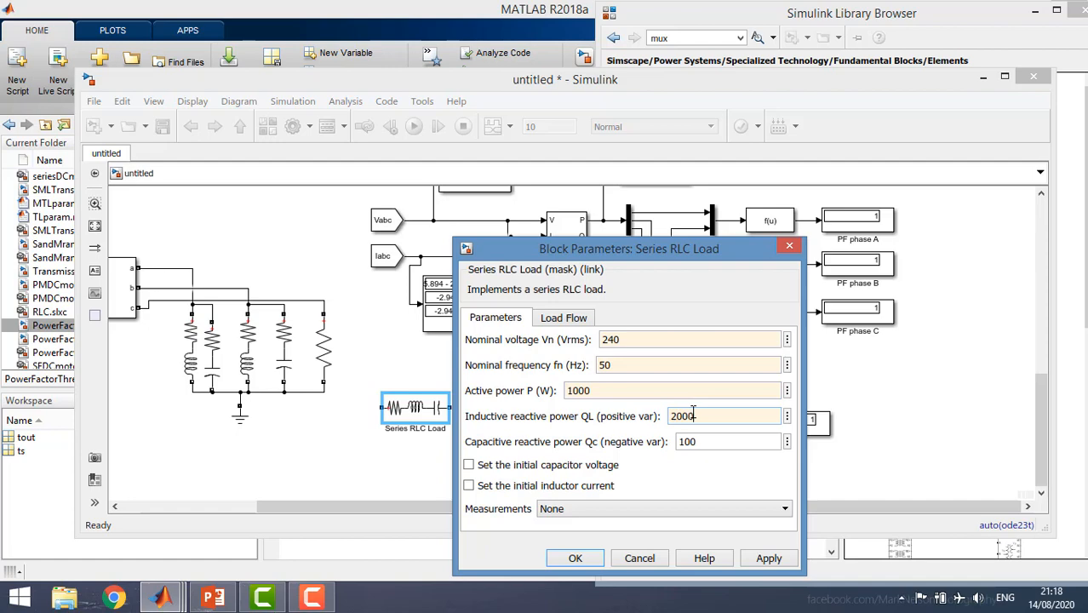
double_click(697, 441)
text(0)
click(575, 559)
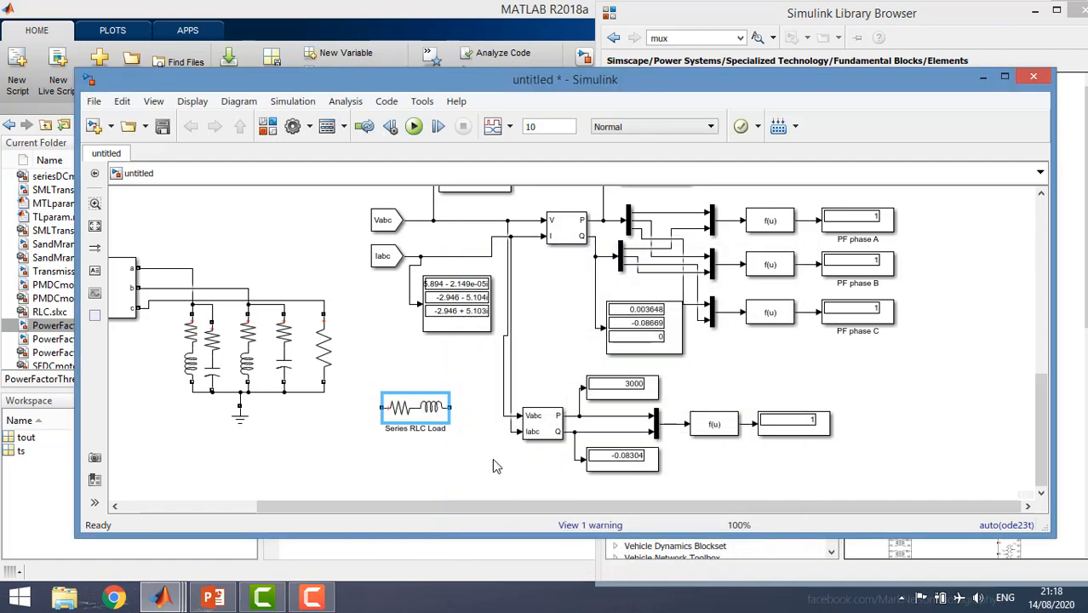
- Rotate the Series RLC Load block 90 degrees clockwise so its resistor terminal faces up
right_click(424, 409)
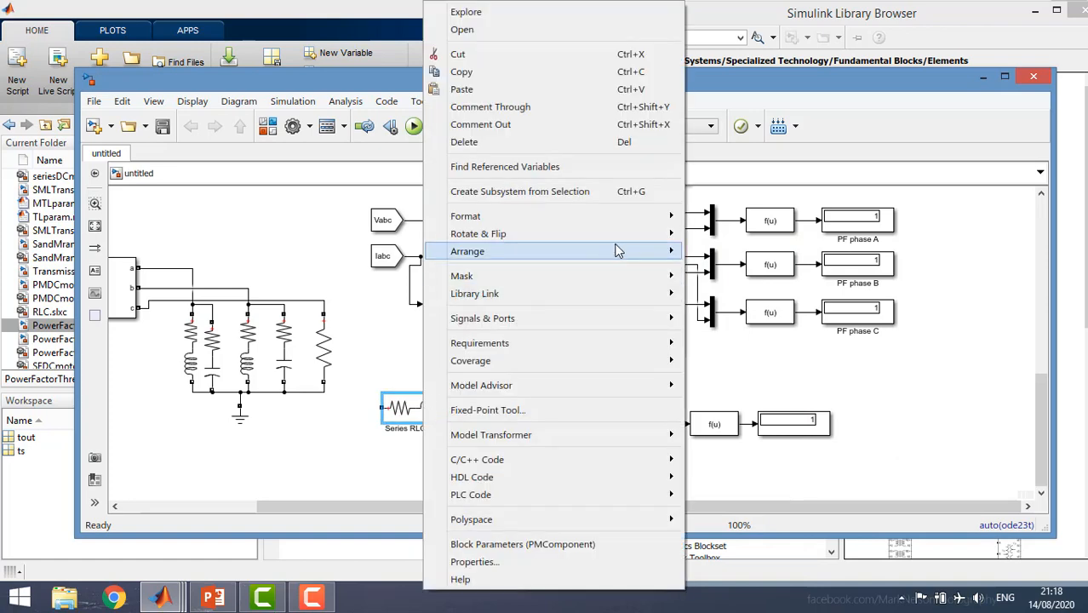
mouse_move(661, 238)
click(715, 242)
click(340, 460)
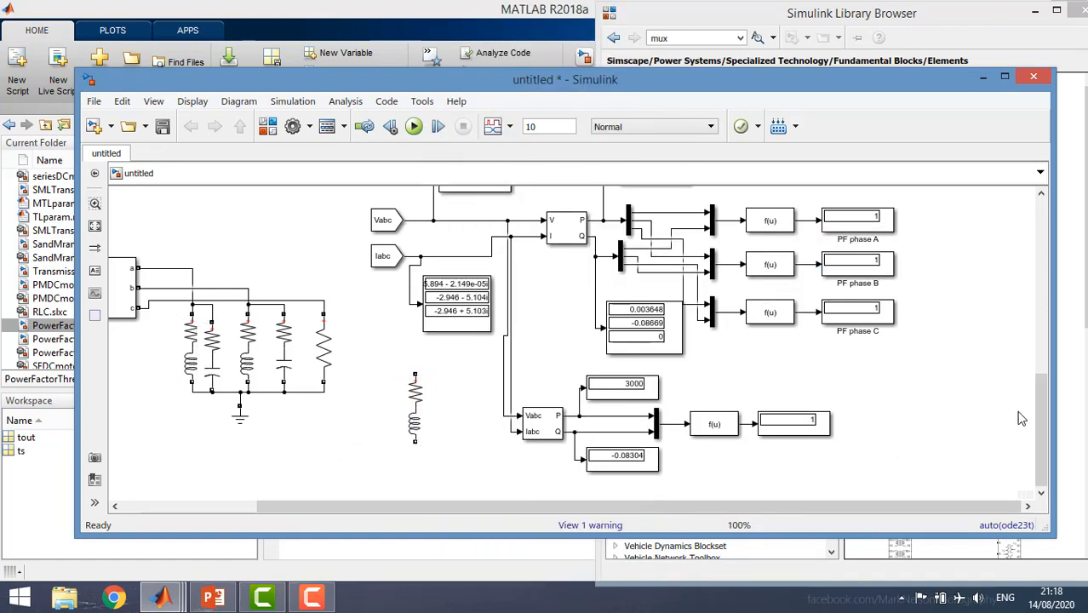
- Delete the parallel RC branch of phase A together with its leftover connection line
scroll(1033, 385, up, 5)
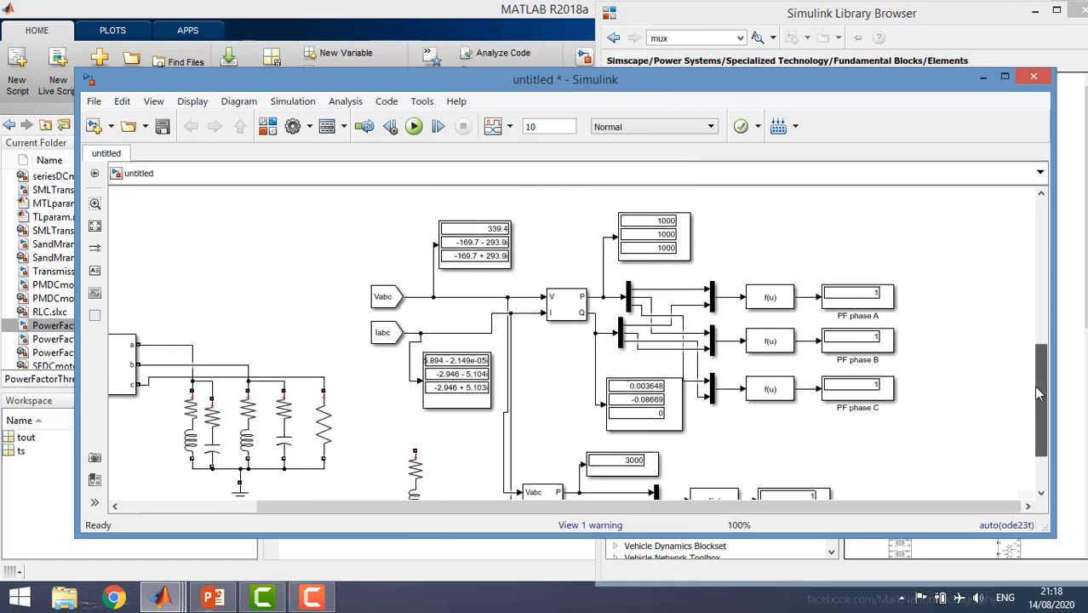
key(Delete)
click(213, 407)
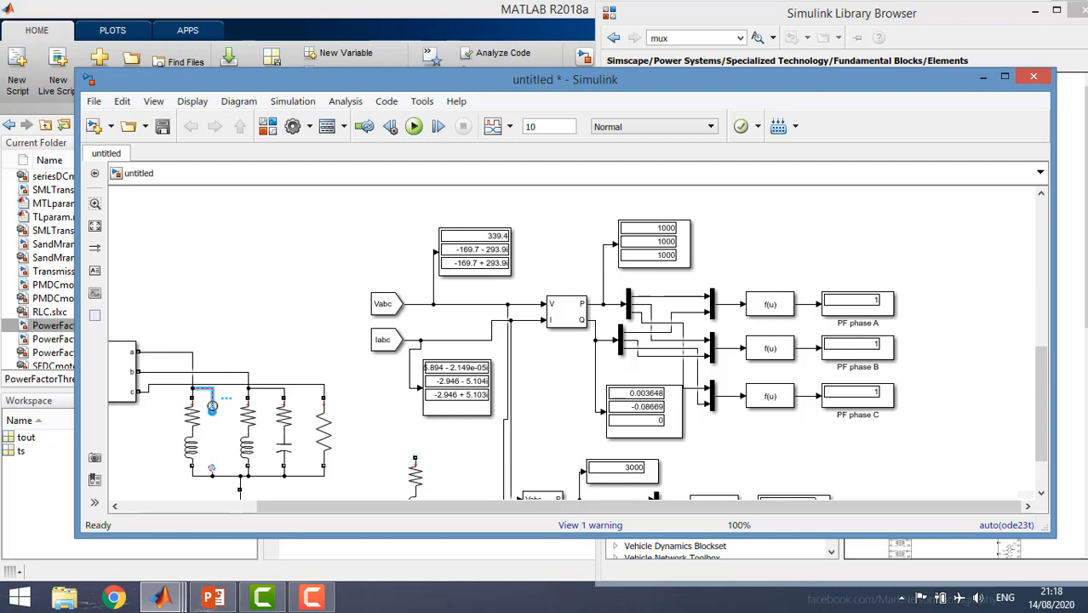
key(Delete)
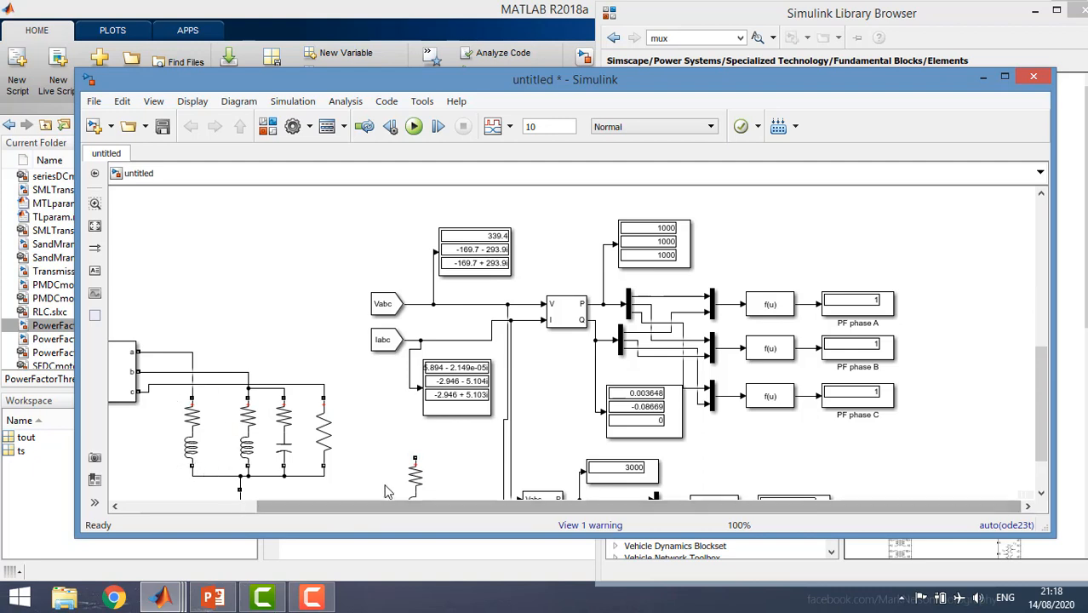
- Replace the phase A RL branch with the Series RLC Load block, connected between terminal a and the common ground node
drag(415, 477, 192, 434)
click(192, 431)
key(Delete)
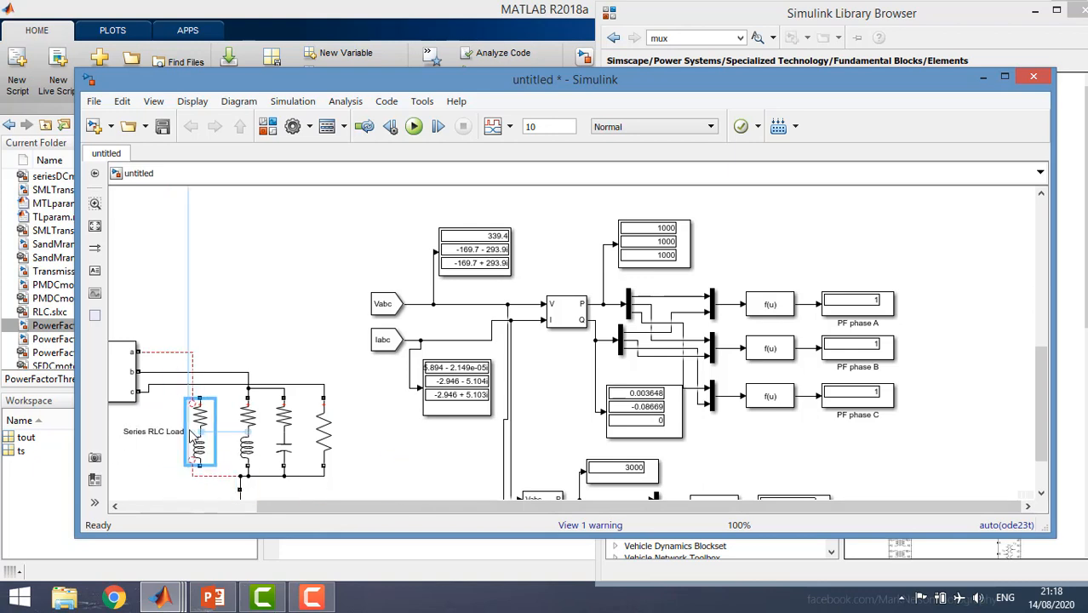
click(253, 314)
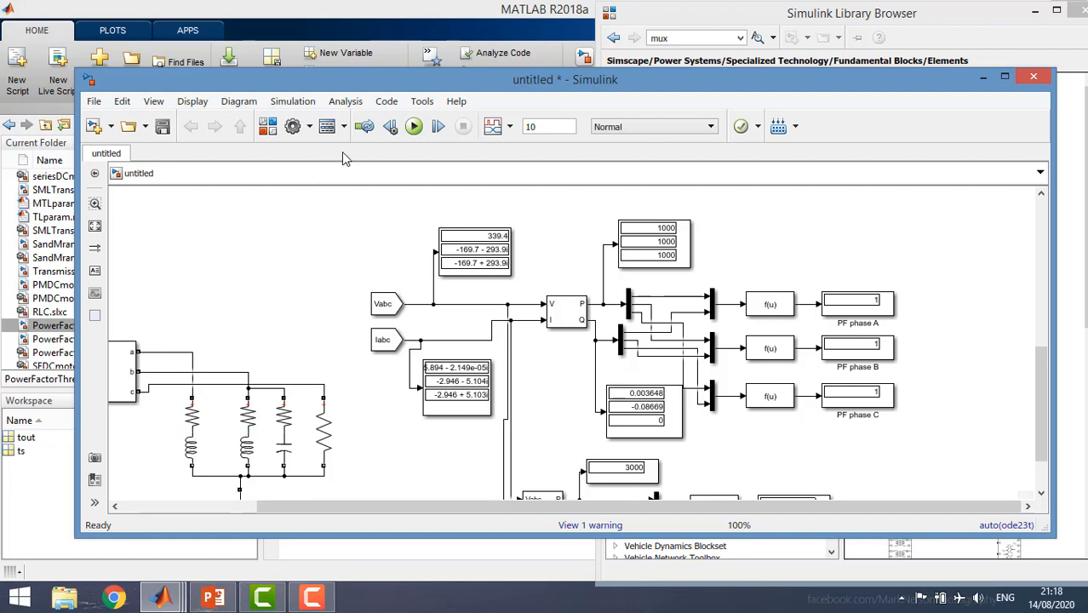
click(188, 438)
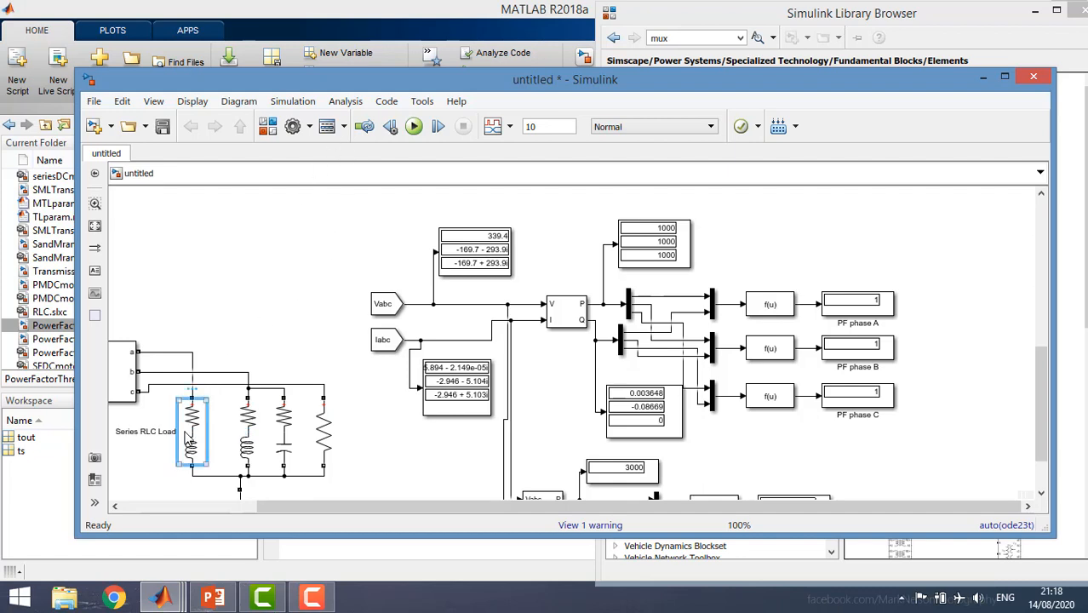
- Run the simulation with the Series RLC Load on phase A and check the per-phase reactive power display
click(419, 131)
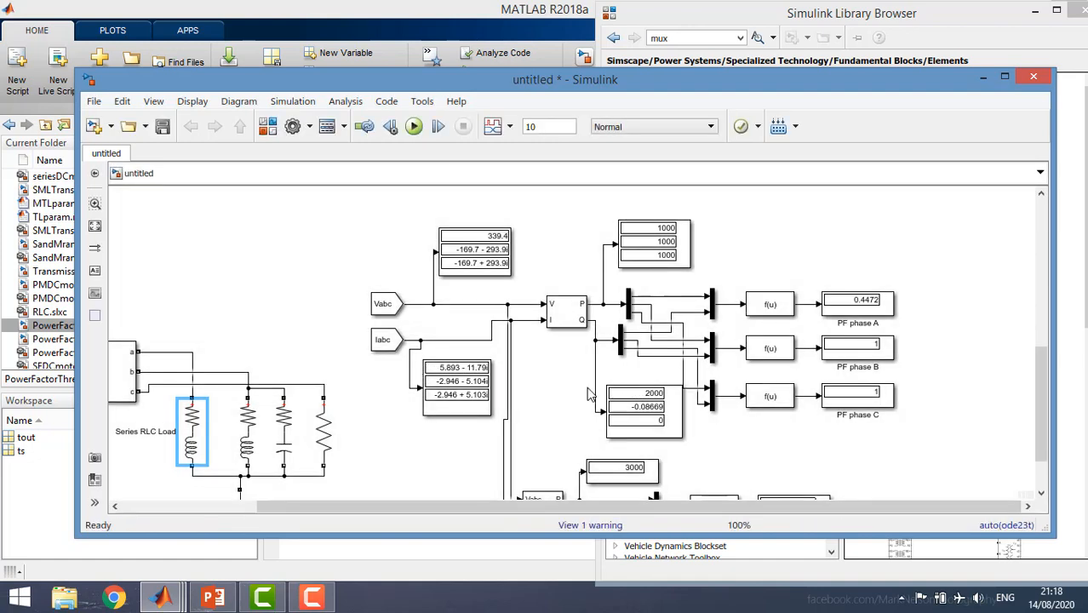
click(626, 400)
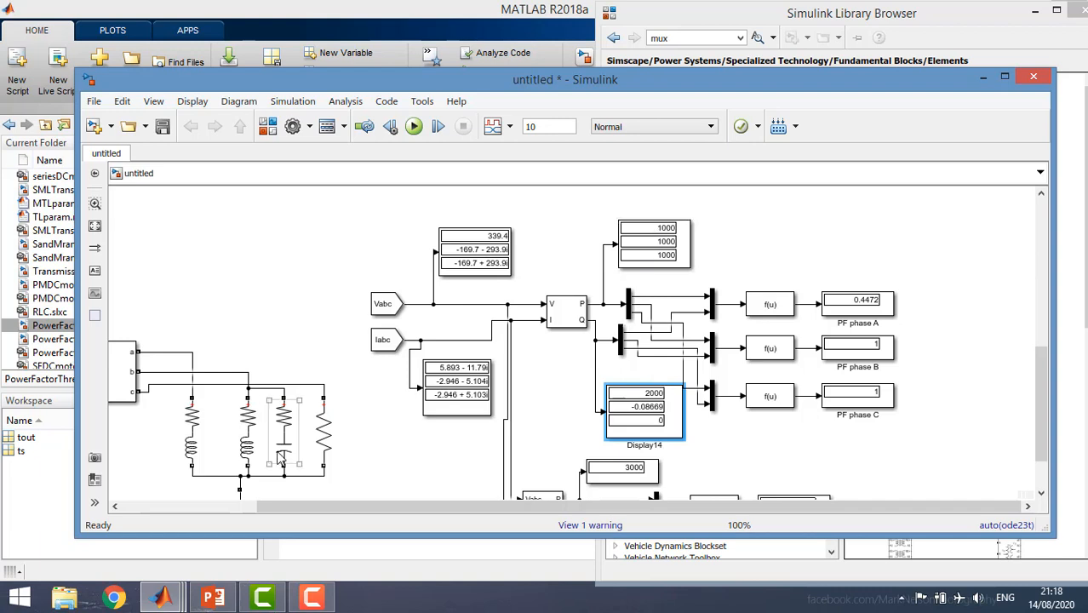
click(193, 430)
click(221, 434)
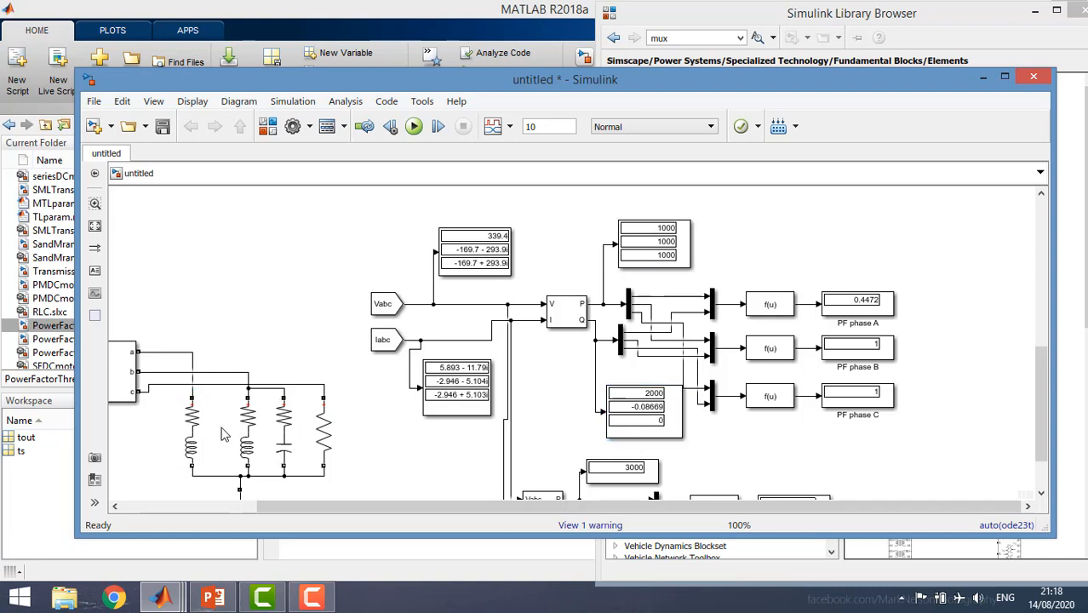
- Review the active and inductive reactive power parameters of the phase A Series RLC Load without changing them
double_click(195, 436)
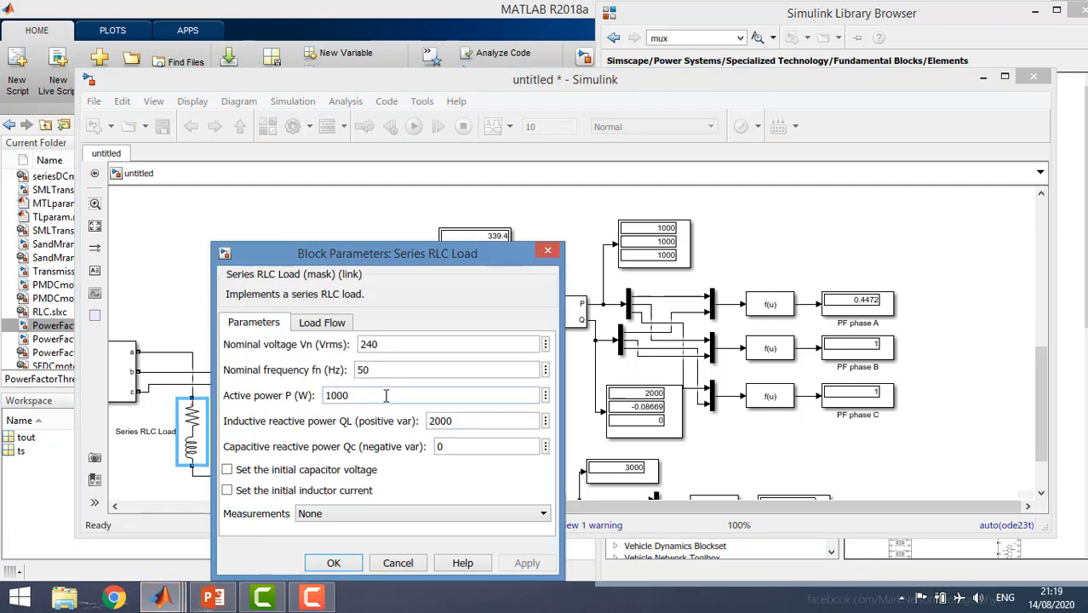
double_click(440, 418)
click(298, 349)
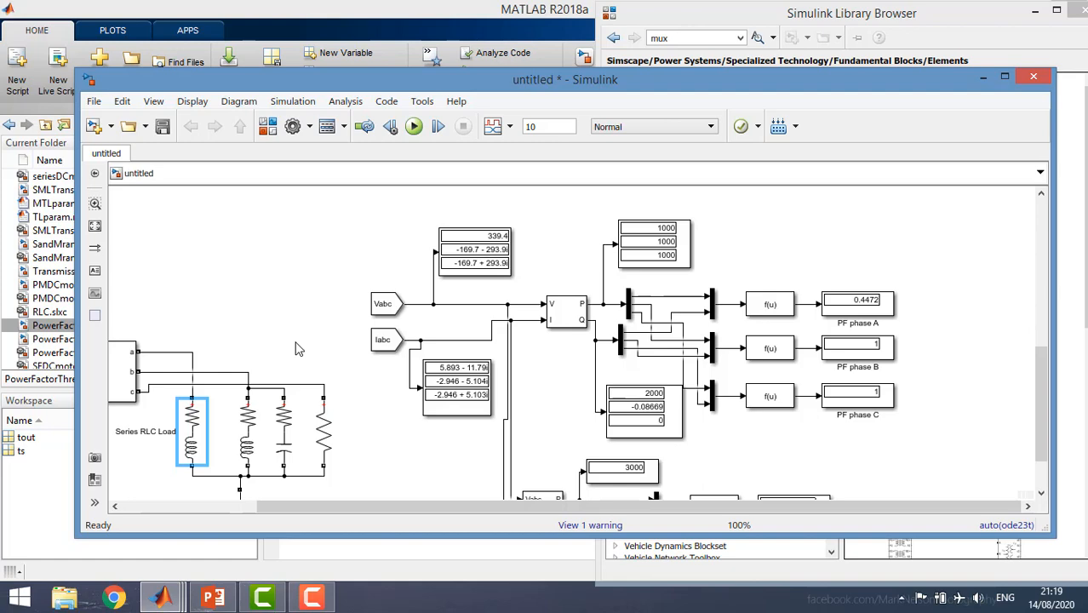
- Switch to the PowerPoint lecture and show slide 17 on calculating R_A and L_A for phase A
click(213, 598)
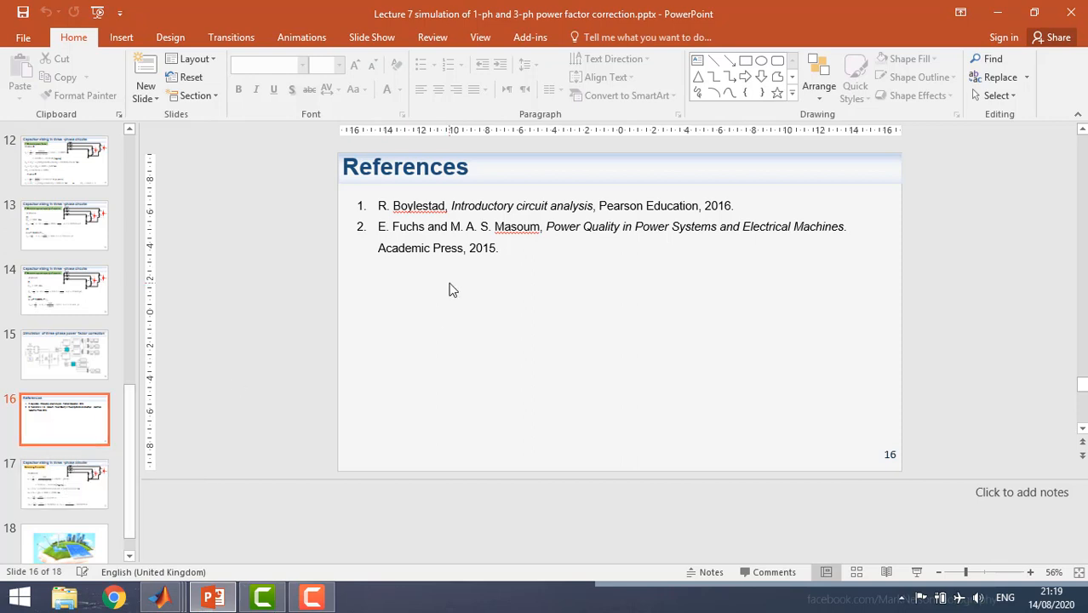
click(53, 482)
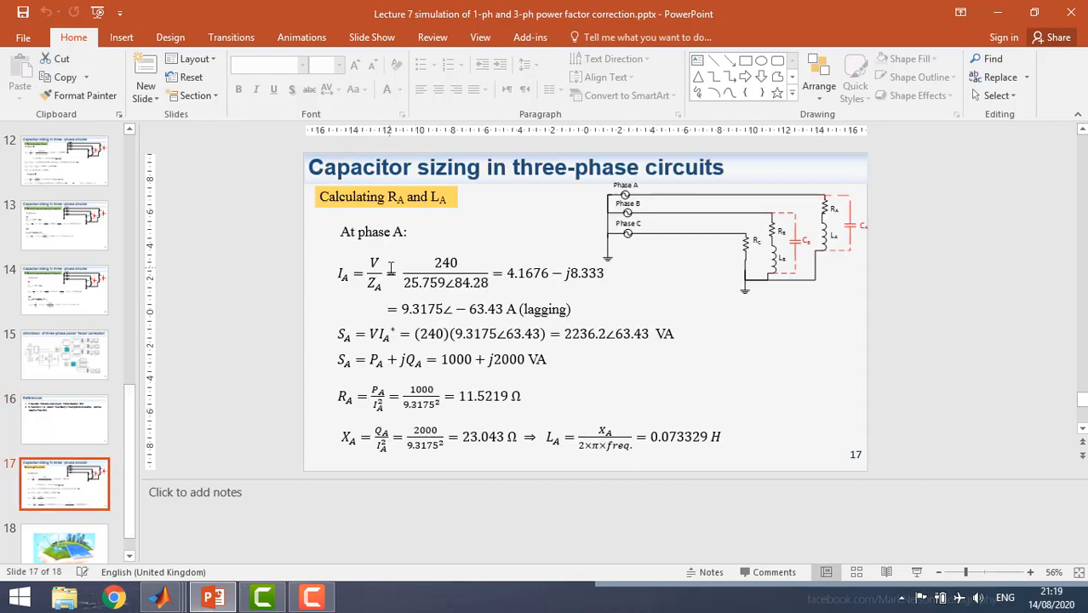